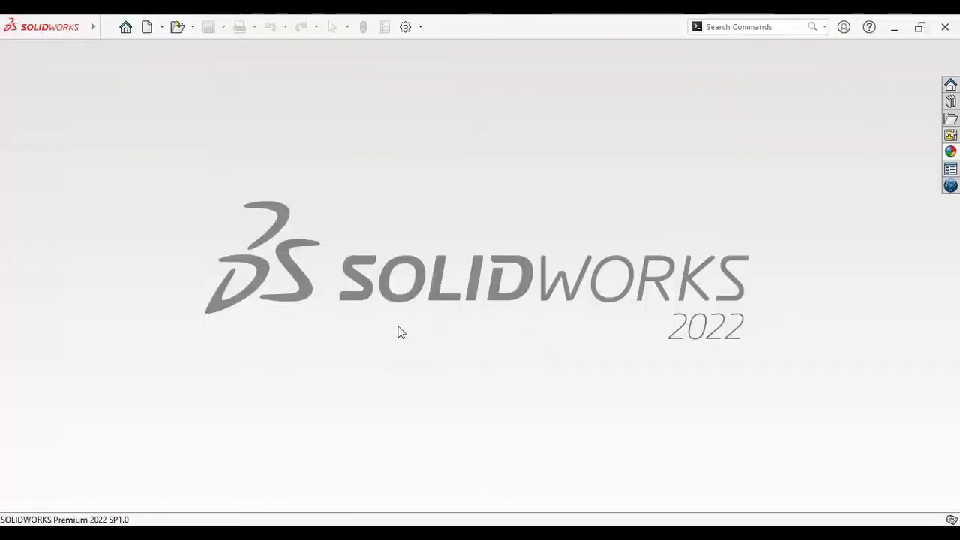
Step: Create a new blank Part document (Part5)
left_click(144, 30)
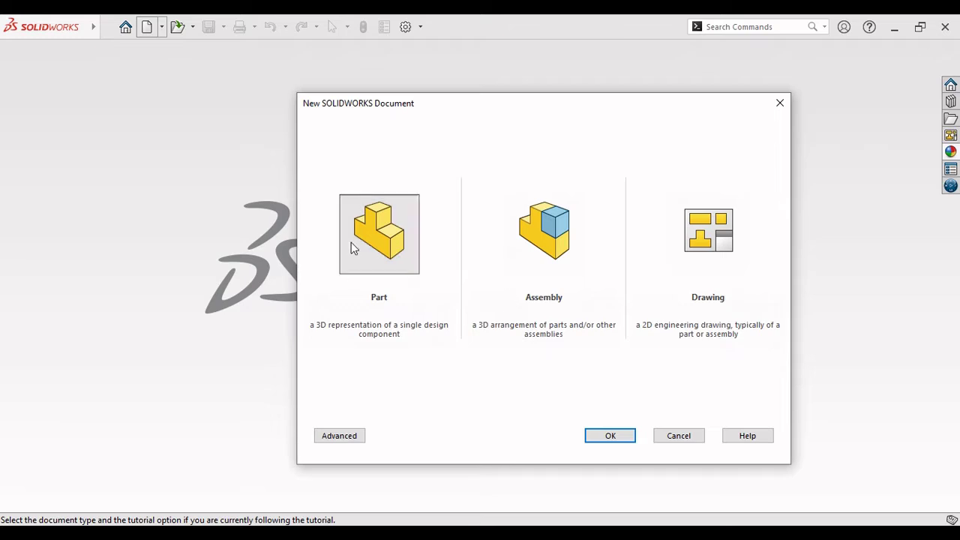
left_click(608, 435)
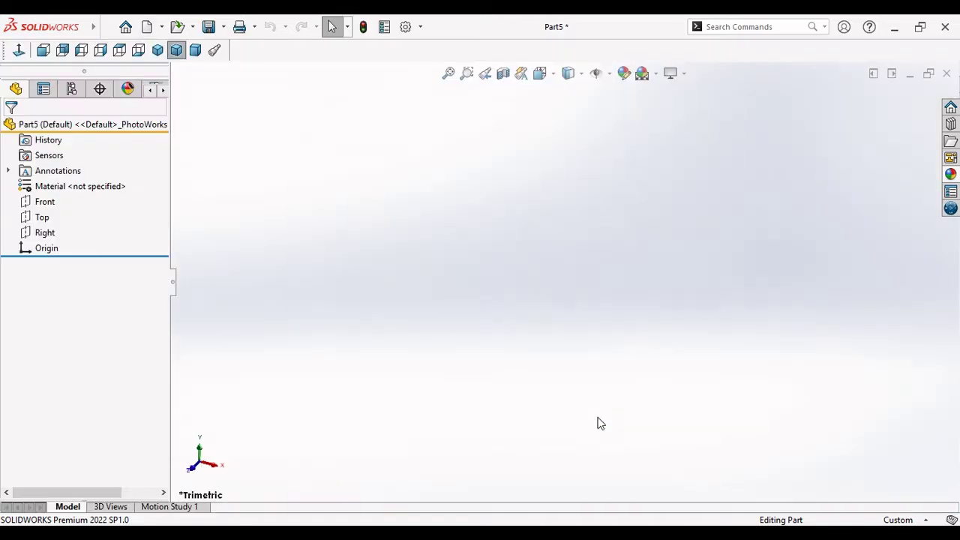
Step: Switch the unit system to MMGS and apply the Plain White scene background
left_click(897, 520)
left_click(845, 445)
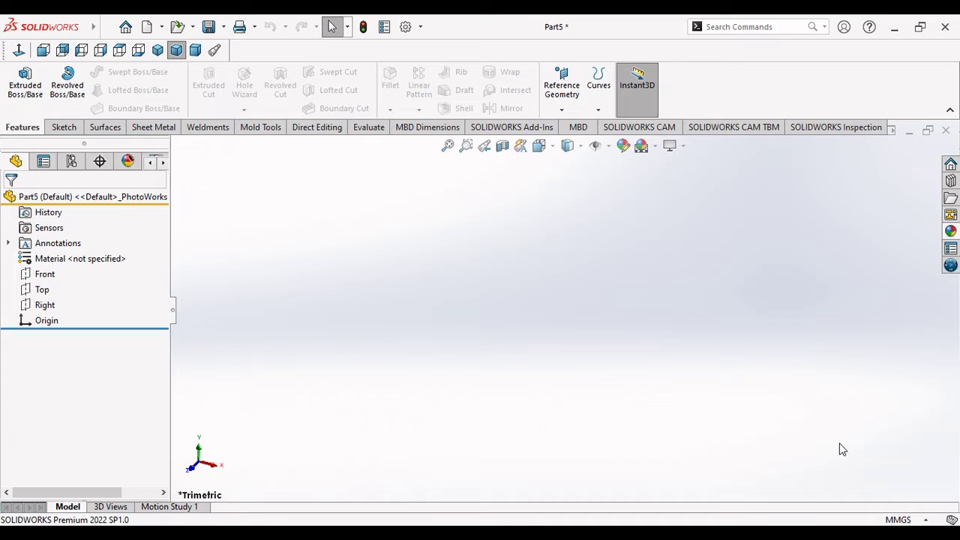
left_click(657, 147)
left_click(662, 182)
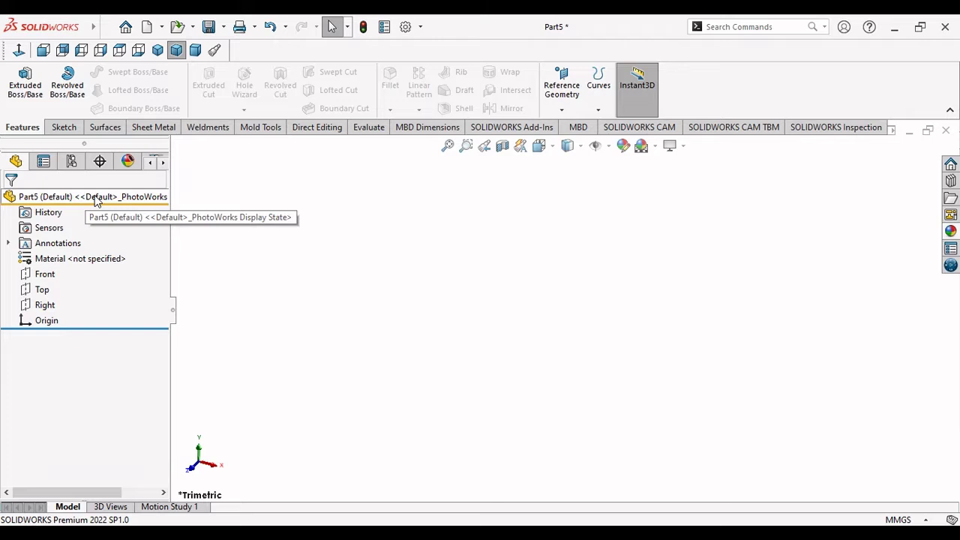
Step: Open Manage Equations and add the global variable Module = 2mm
right_click(95, 198)
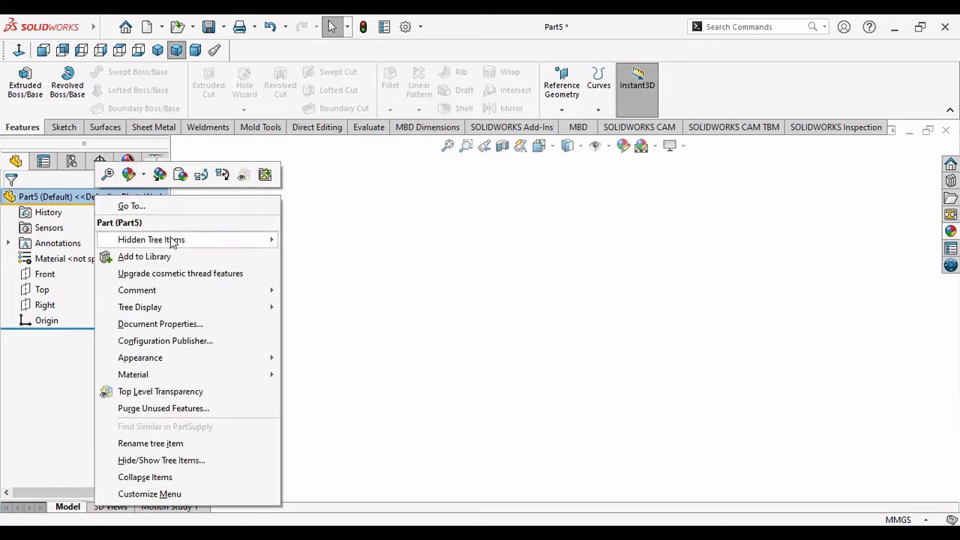
mouse_move(152, 239)
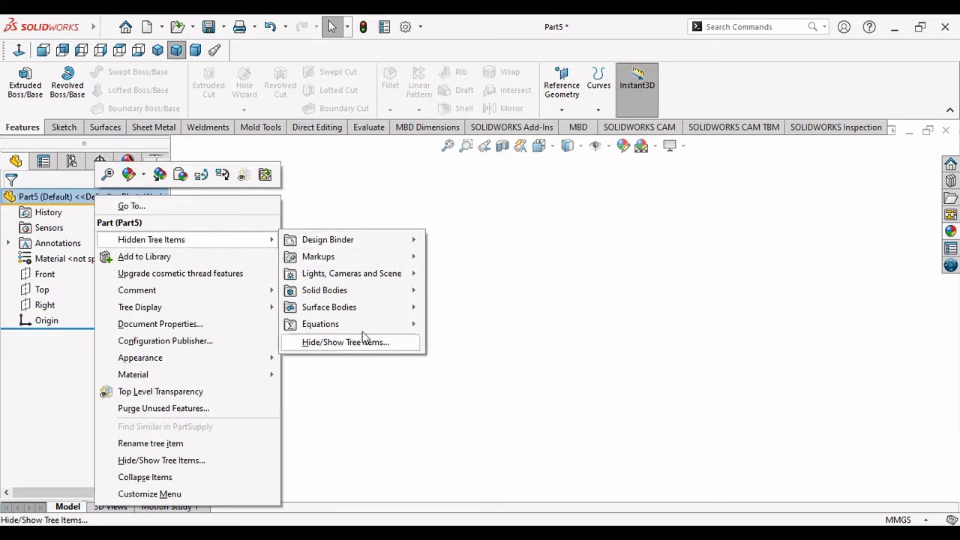
mouse_move(320, 324)
left_click(461, 324)
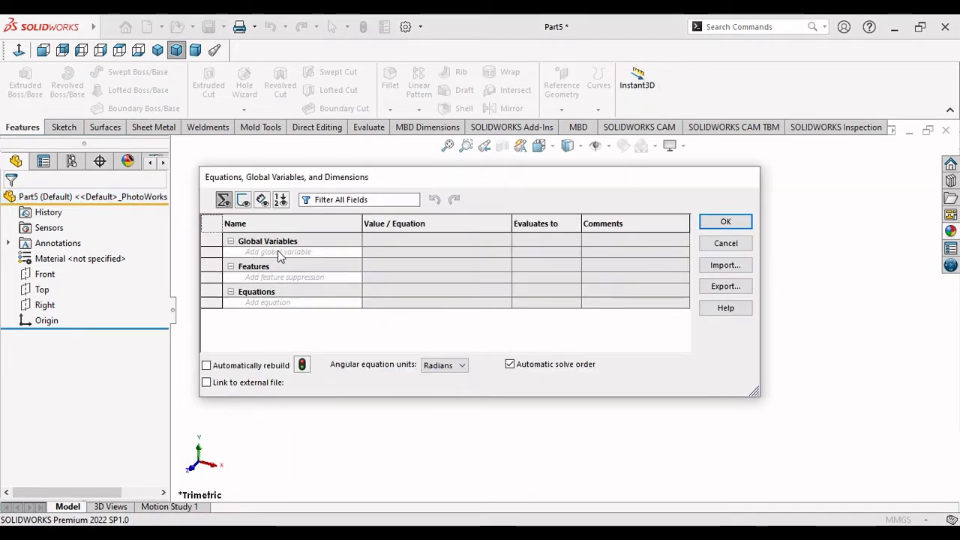
left_click(278, 252)
type("Mo")
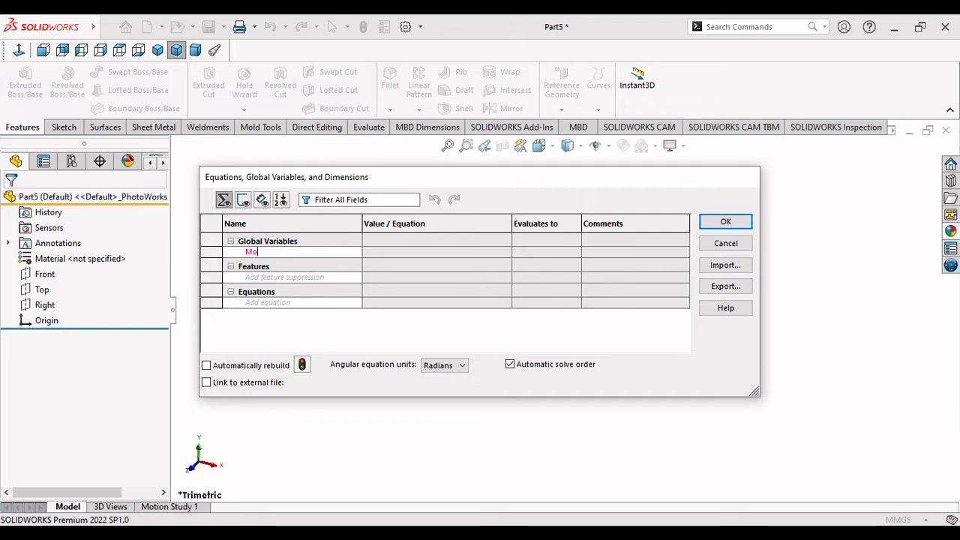
type("dul")
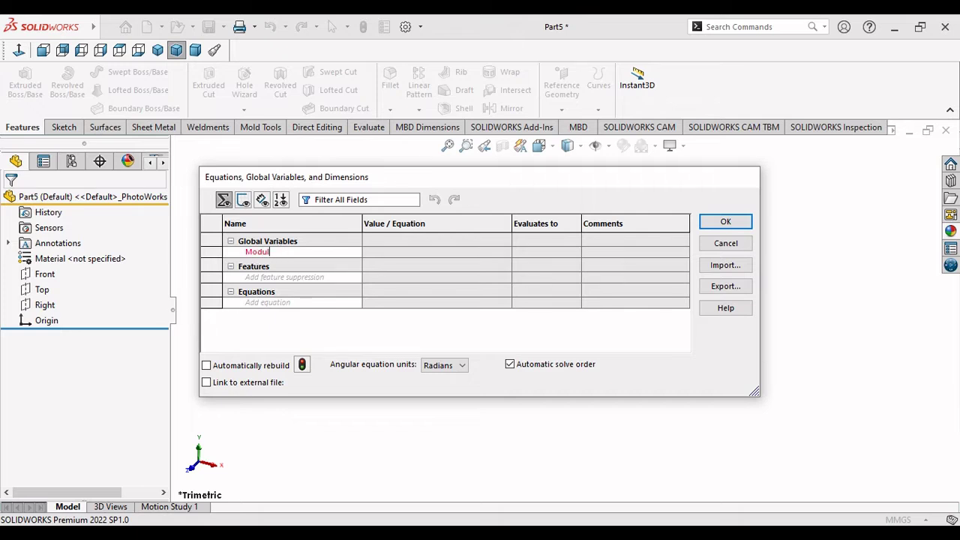
type("e")
key("Tab")
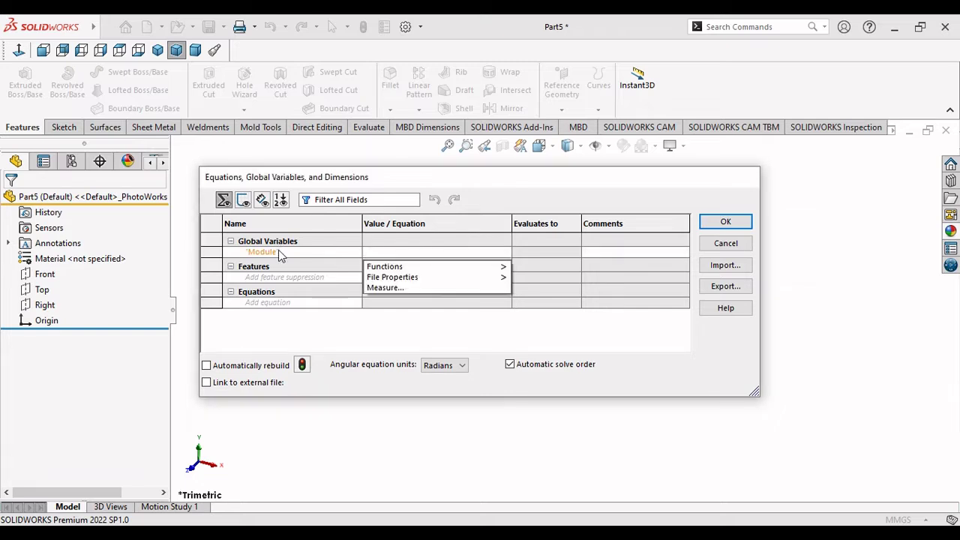
type("2")
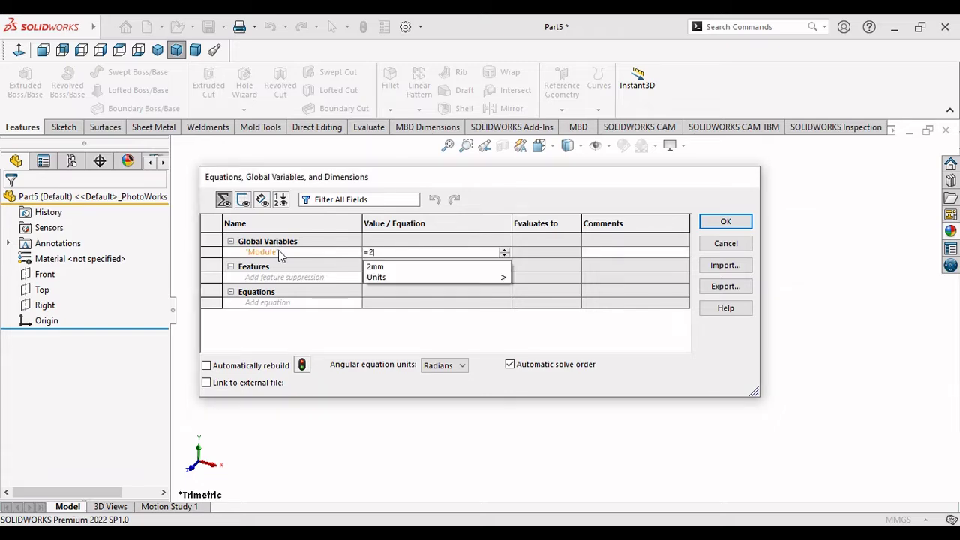
type("mm")
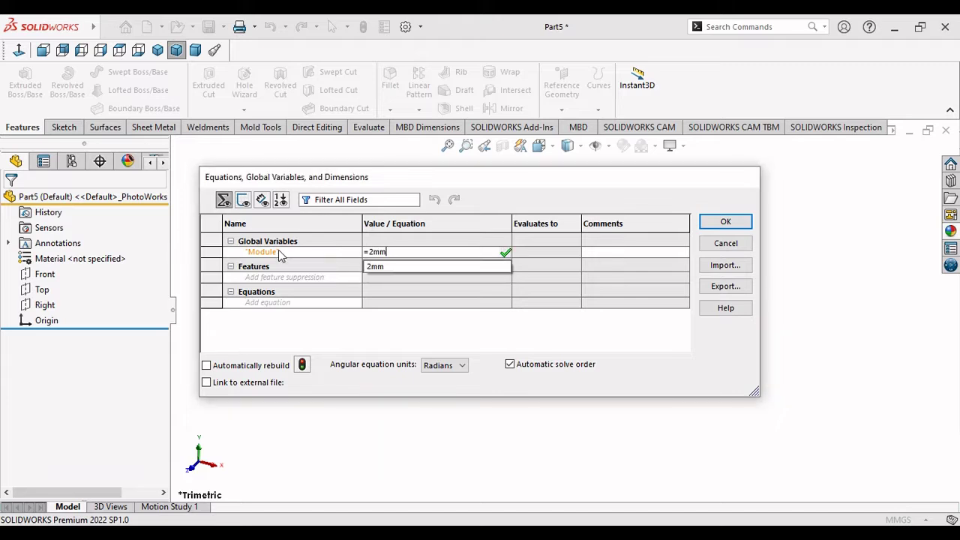
key("Return")
key("Tab")
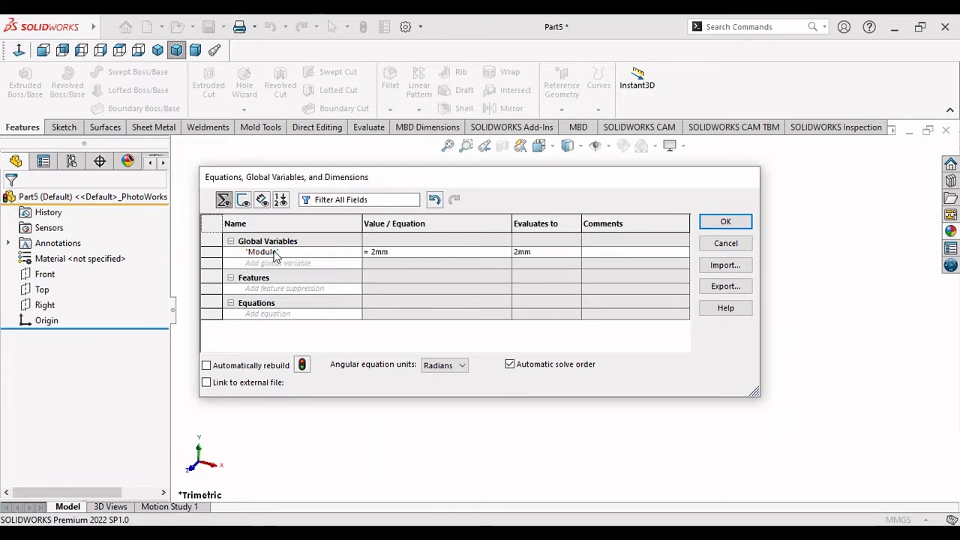
Step: Add the global variable Number of teeth = 25 and accept the equations
left_click(283, 264)
type("M")
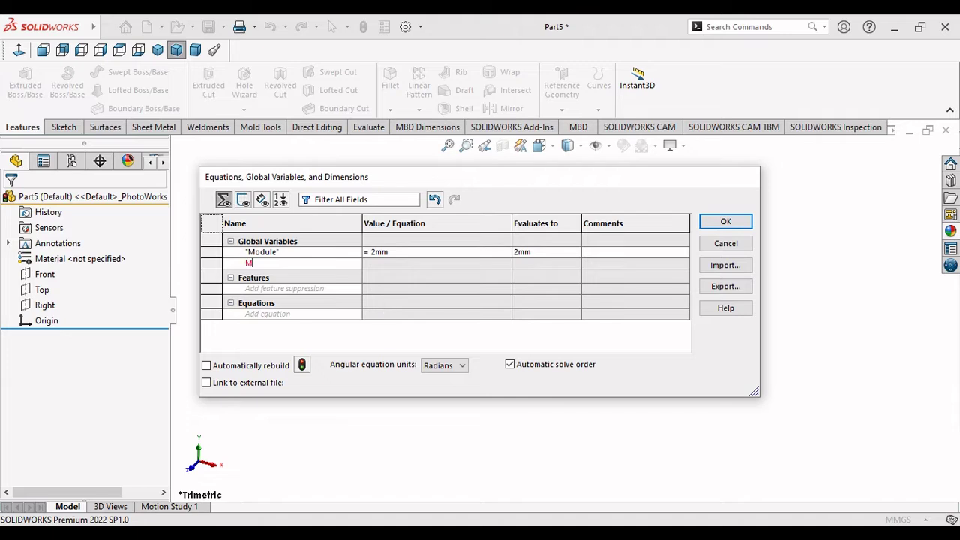
type("u")
type("umber of ")
type("teeth")
key("Tab")
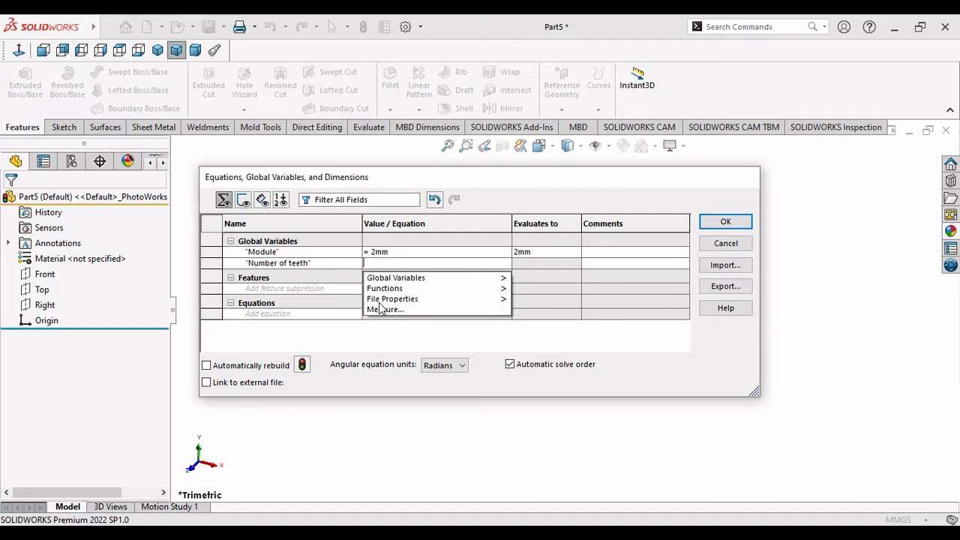
type("25")
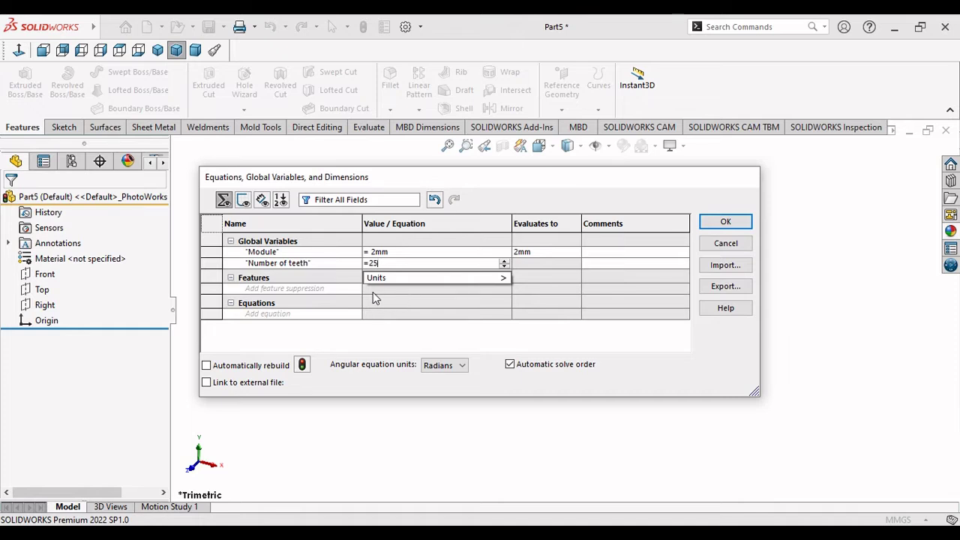
key("Tab")
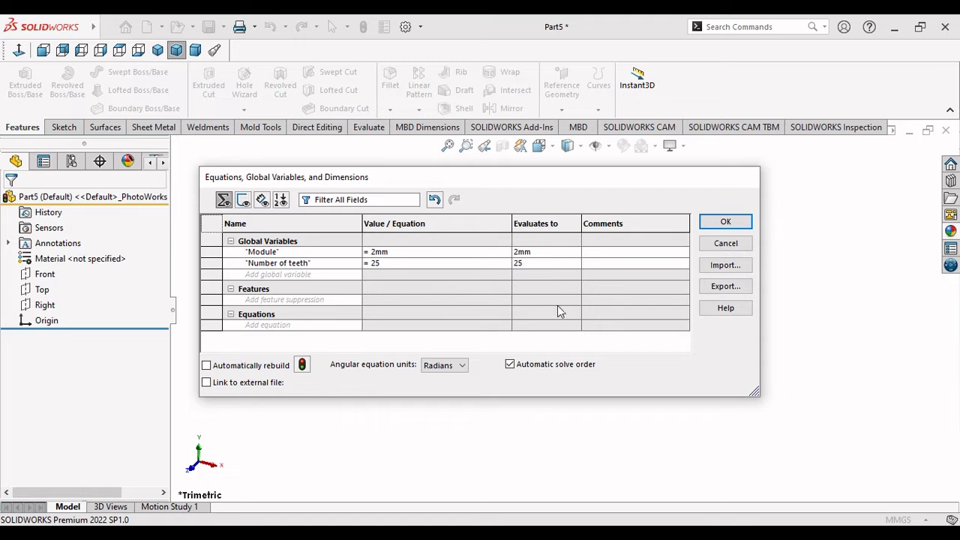
left_click(740, 224)
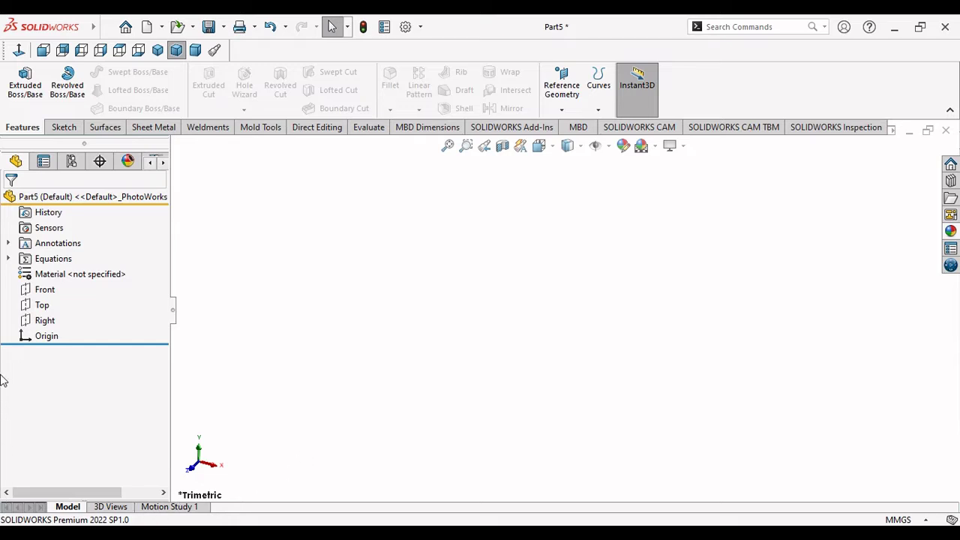
Step: Sketch a circle on the Front plane centred on the origin
left_click(41, 289)
left_click(53, 265)
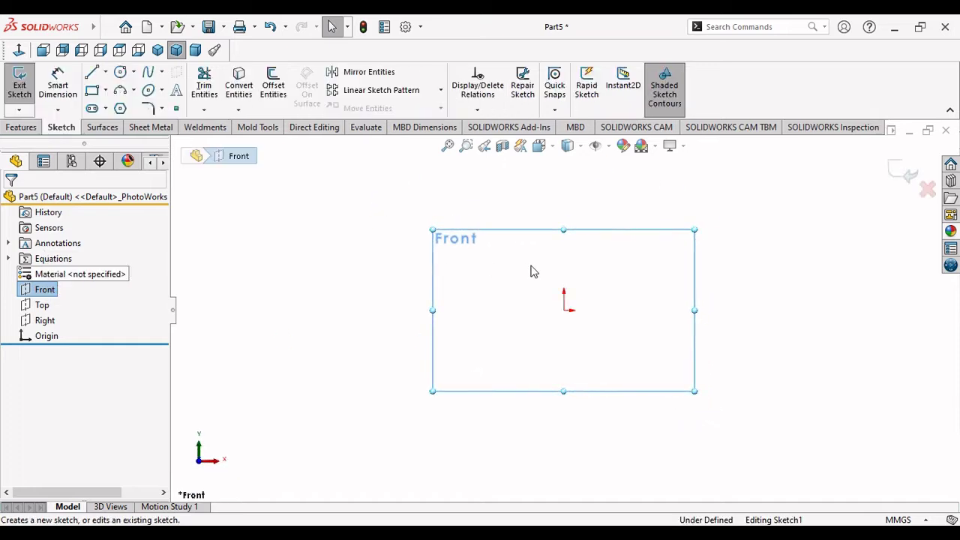
left_click(120, 72)
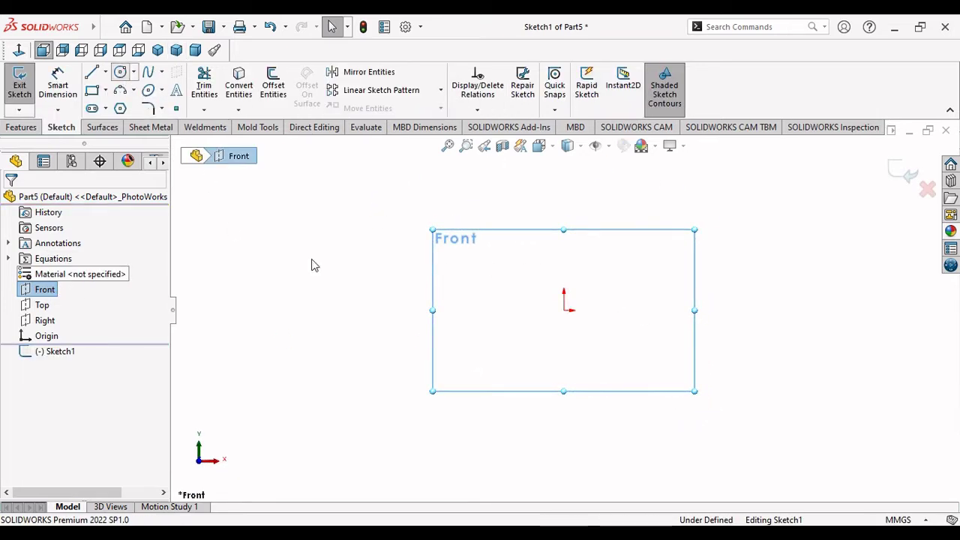
left_click(564, 310)
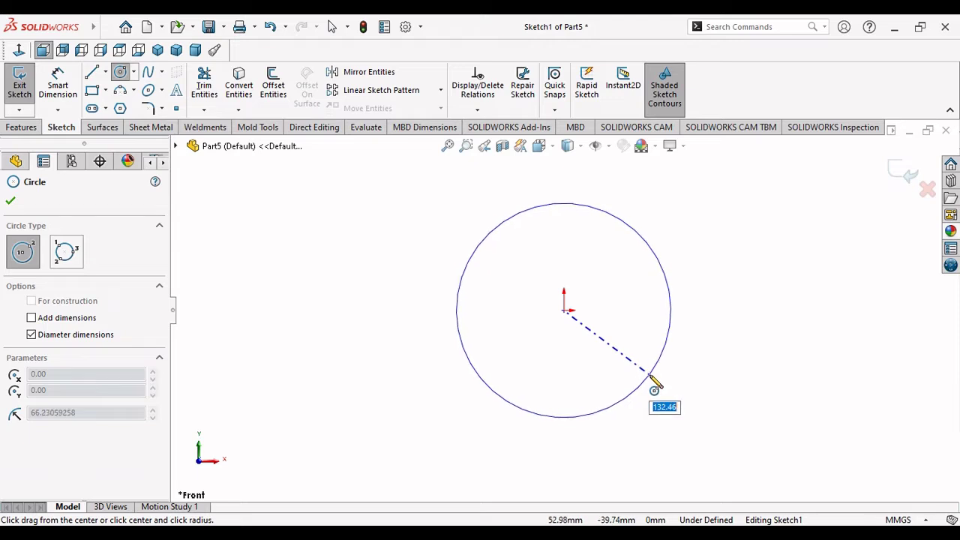
left_click(652, 381)
right_click(697, 315)
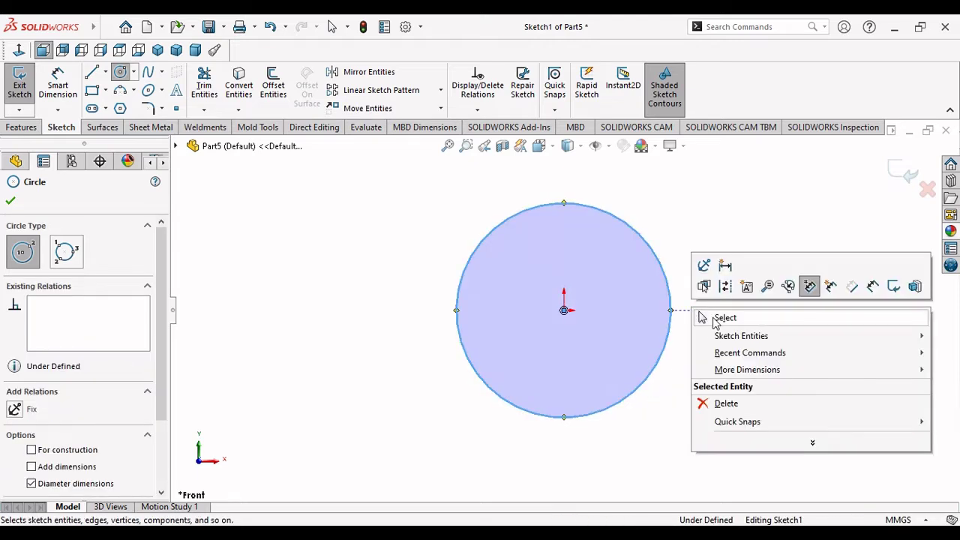
left_click(716, 318)
Step: Dimension the circle's diameter as ="Module"*"Number of teeth", giving Ø50 mm
left_click(62, 100)
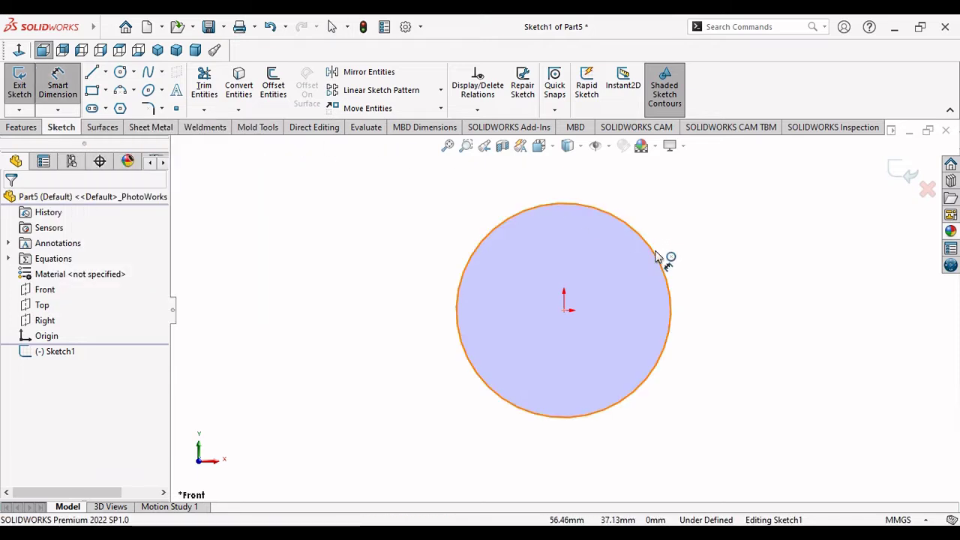
left_click(678, 253)
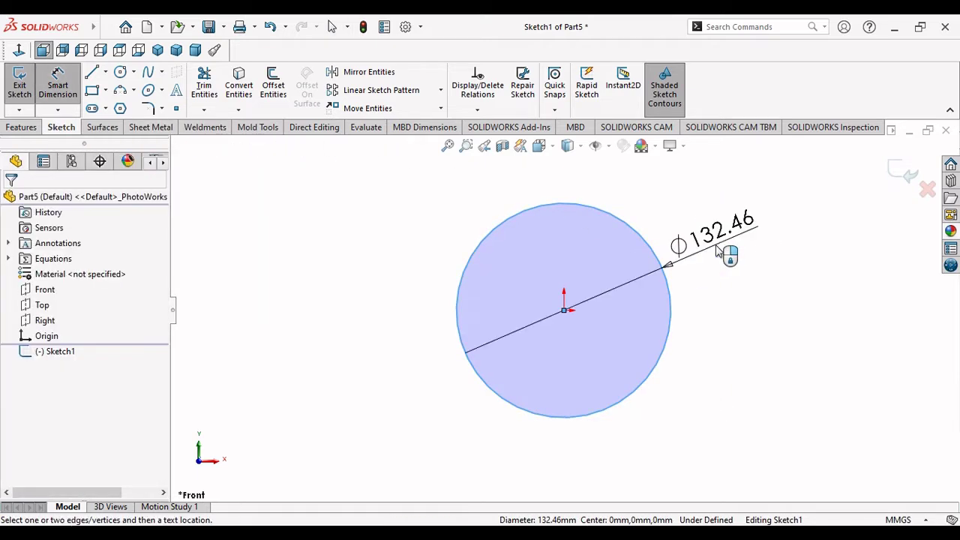
left_click(717, 254)
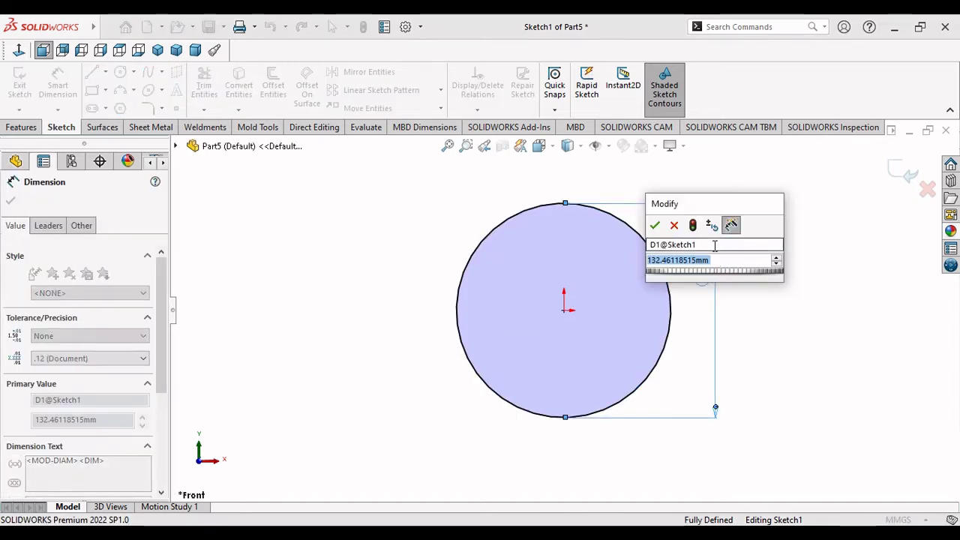
type("=")
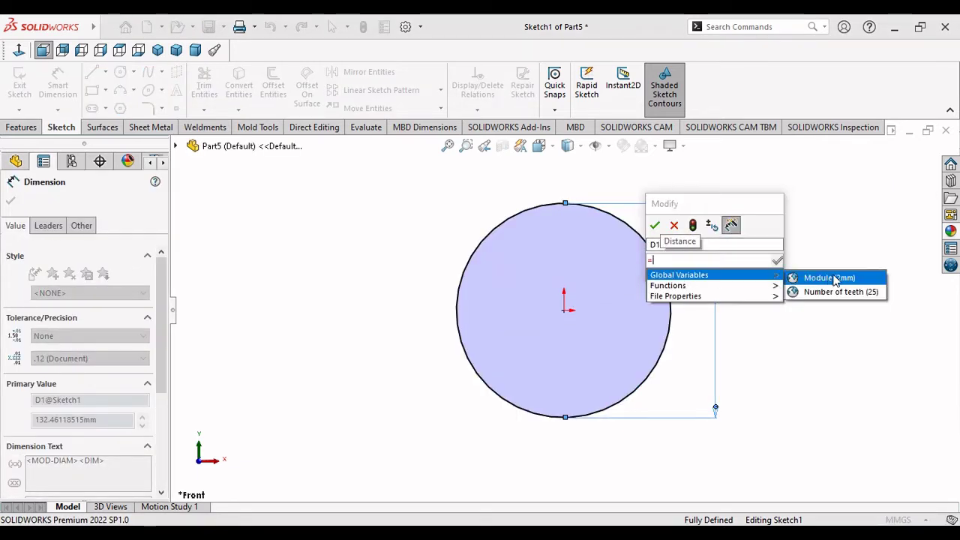
left_click(829, 277)
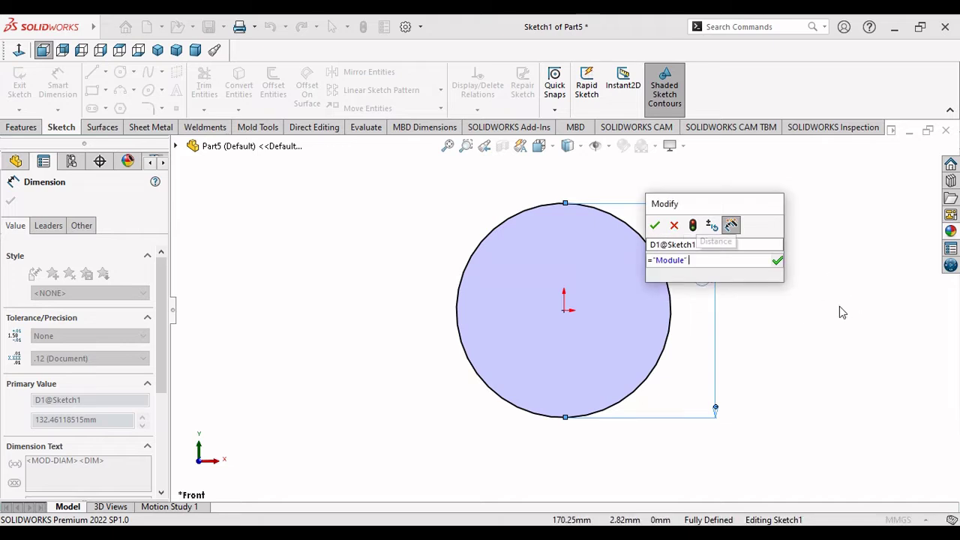
type("*")
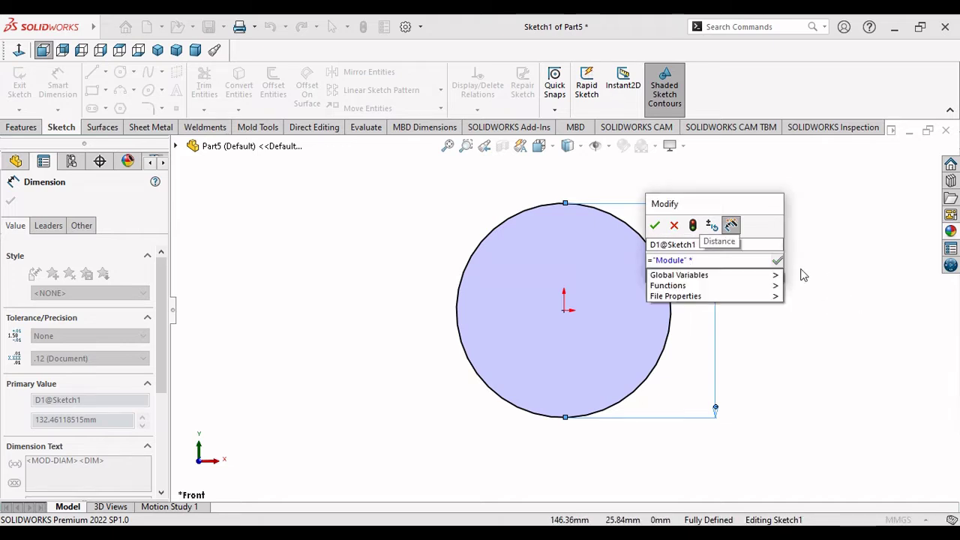
mouse_move(679, 275)
left_click(827, 293)
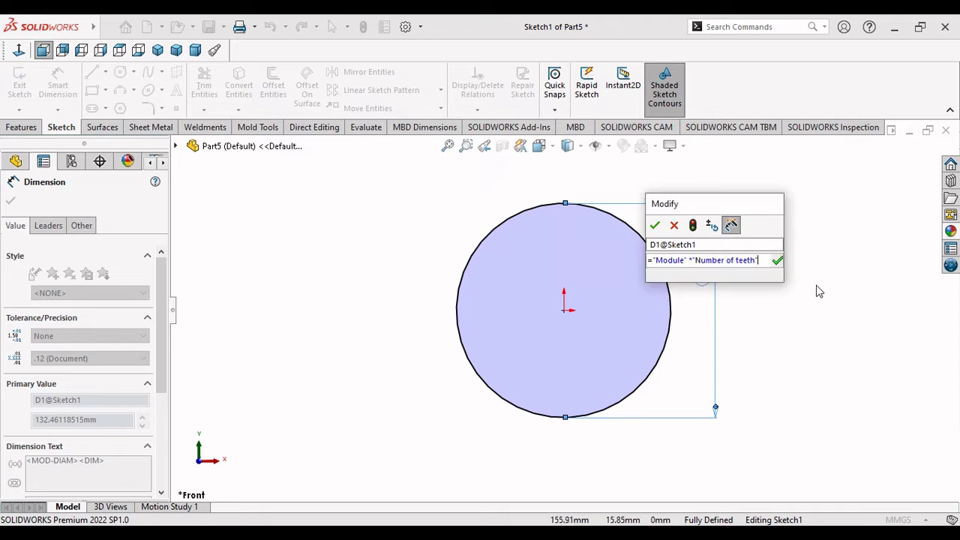
left_click(777, 260)
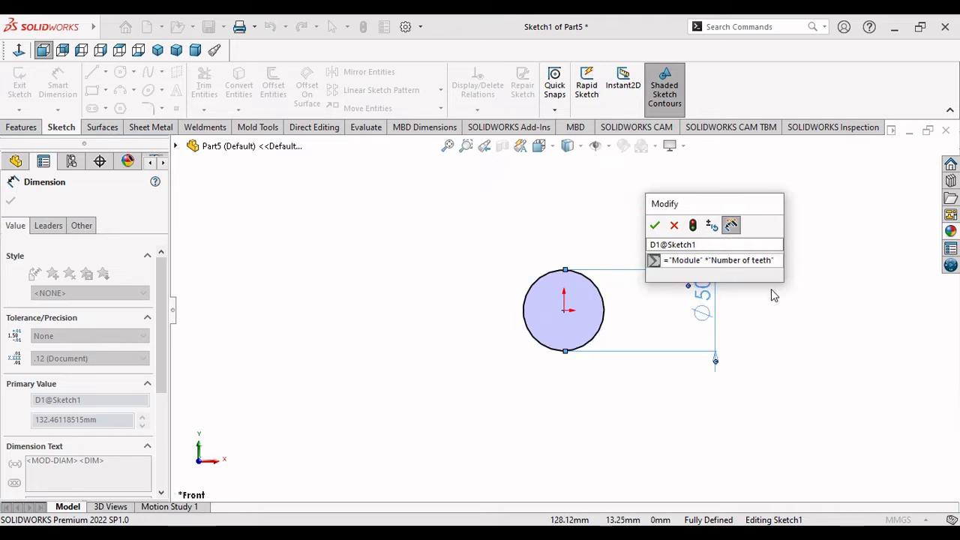
left_click(655, 225)
Step: Raise shaded and wireframe image quality to near High in Document Properties
scroll(519, 292, "up", 1)
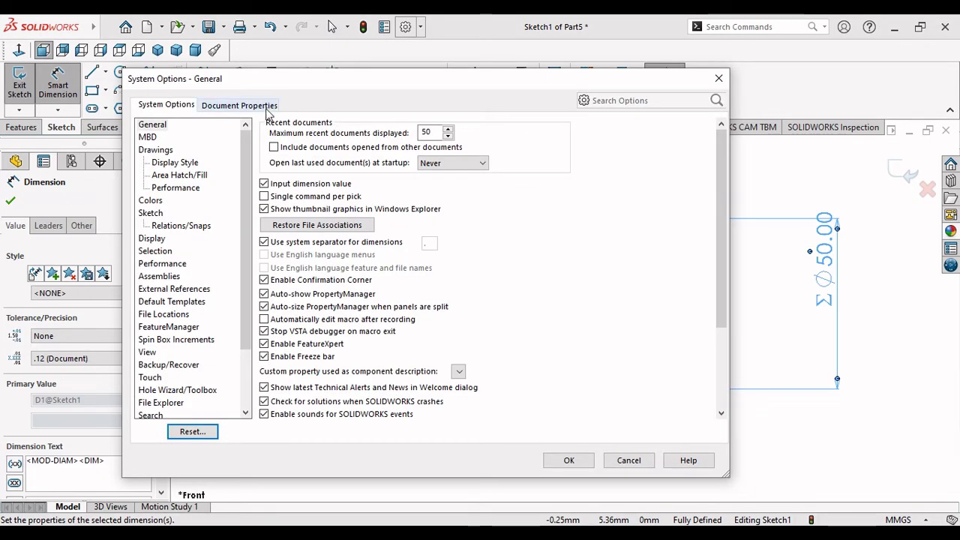
left_click(244, 105)
left_click(164, 264)
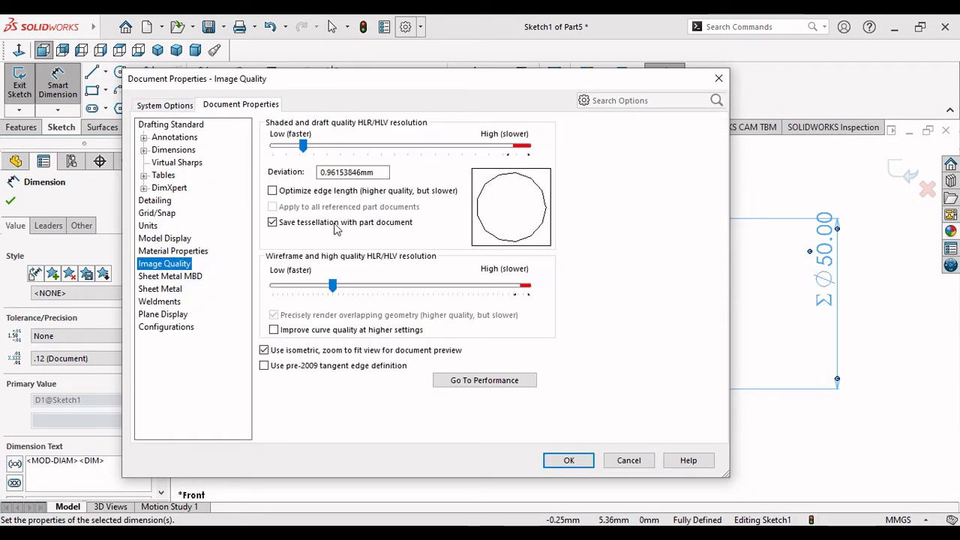
left_click_drag(303, 146, 509, 146)
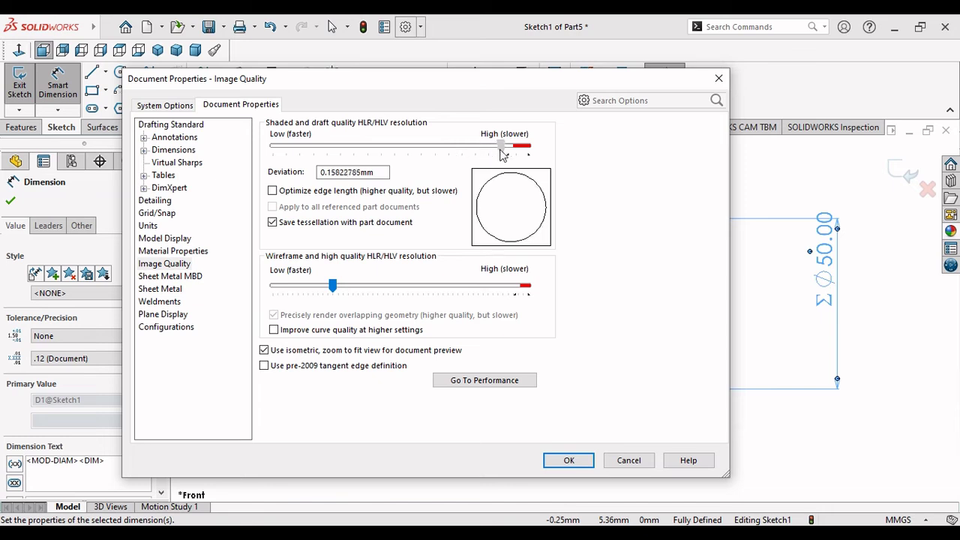
left_click_drag(335, 286, 516, 291)
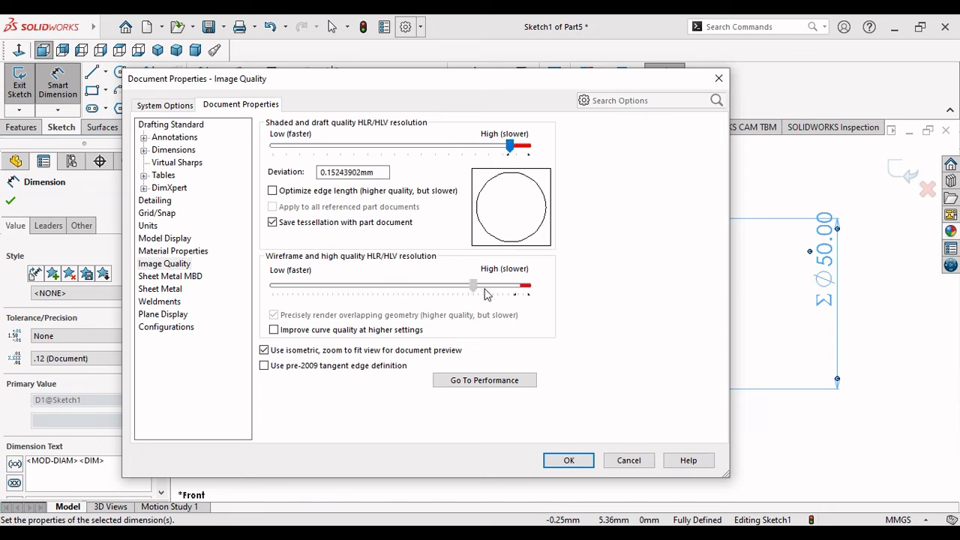
left_click(568, 460)
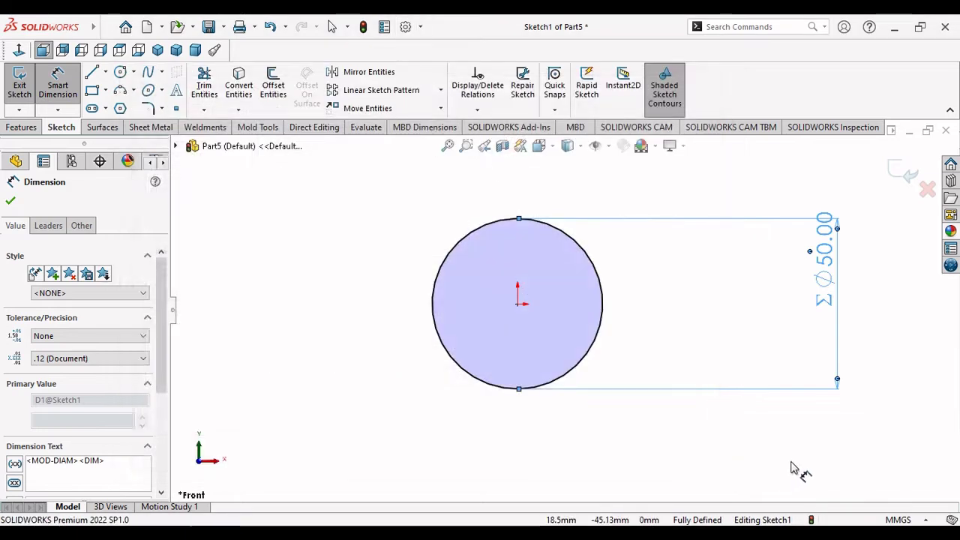
Step: Move the Ø50 diameter dimension closer to the circle
scroll(583, 307, "down", 3)
scroll(555, 304, "up", 1)
scroll(544, 300, "up", 1)
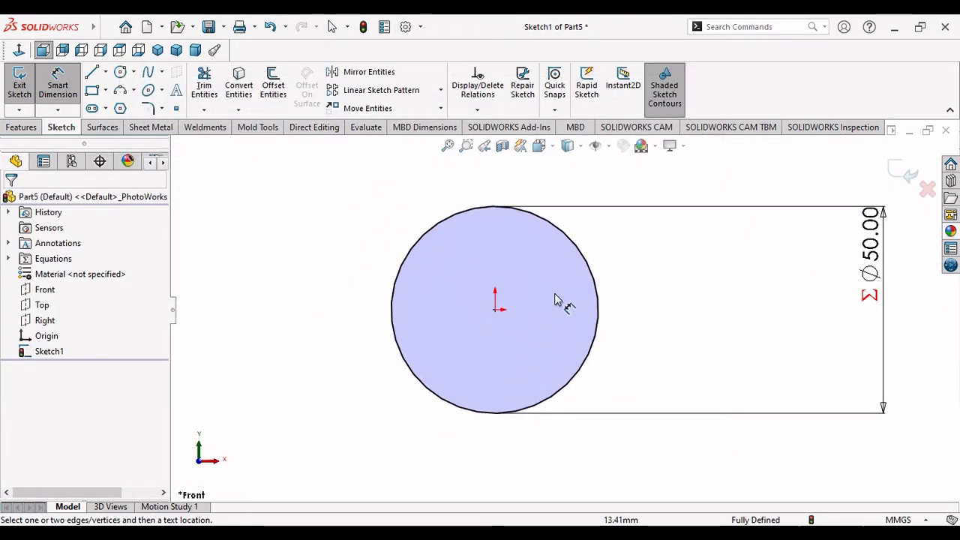
left_click_drag(868, 257, 667, 293)
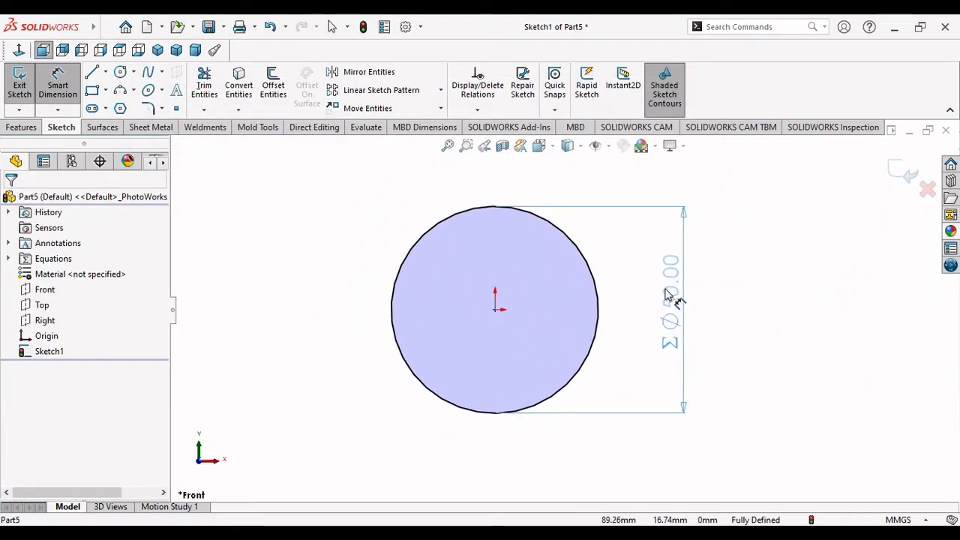
key("Escape")
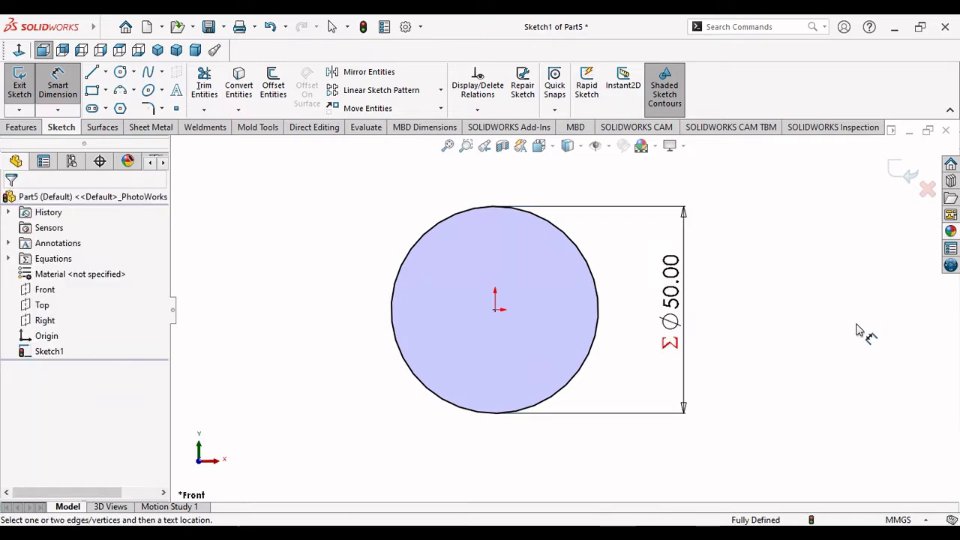
Step: Draw a larger circle centred on the origin around the Ø50 circle
left_click(120, 71)
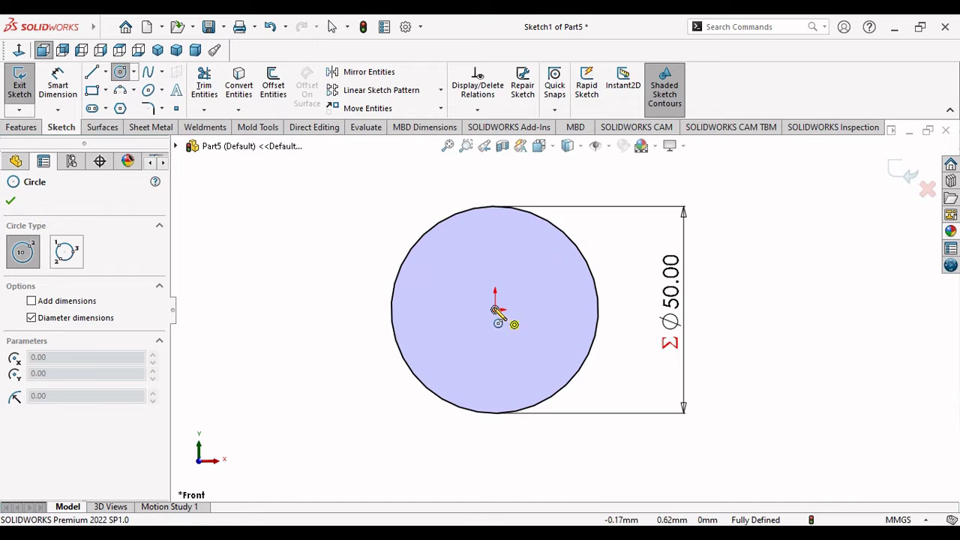
left_click(495, 309)
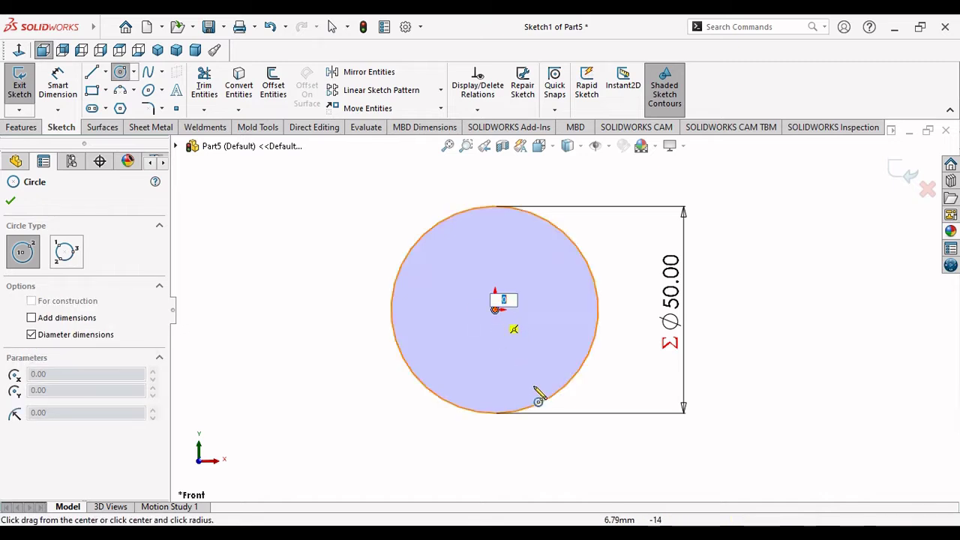
left_click(579, 436)
right_click(750, 393)
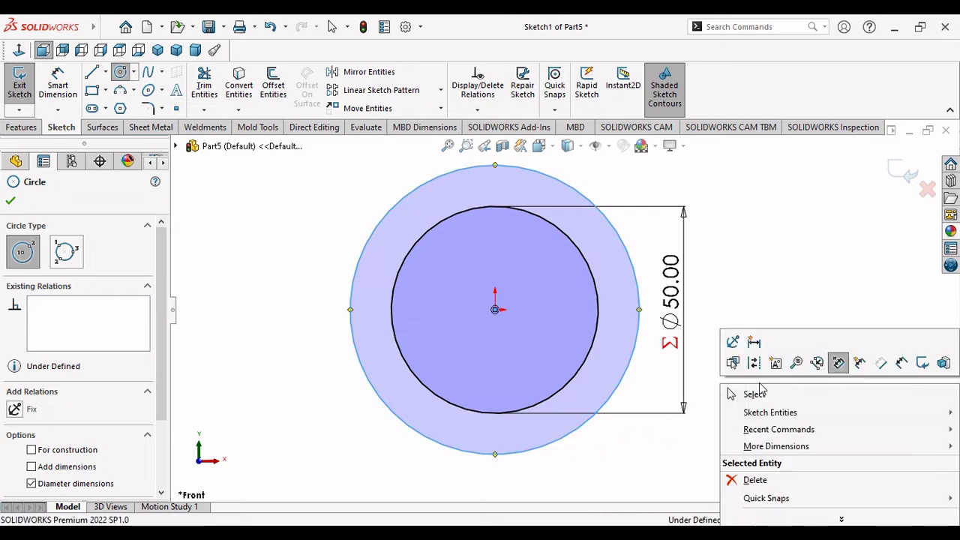
left_click(757, 394)
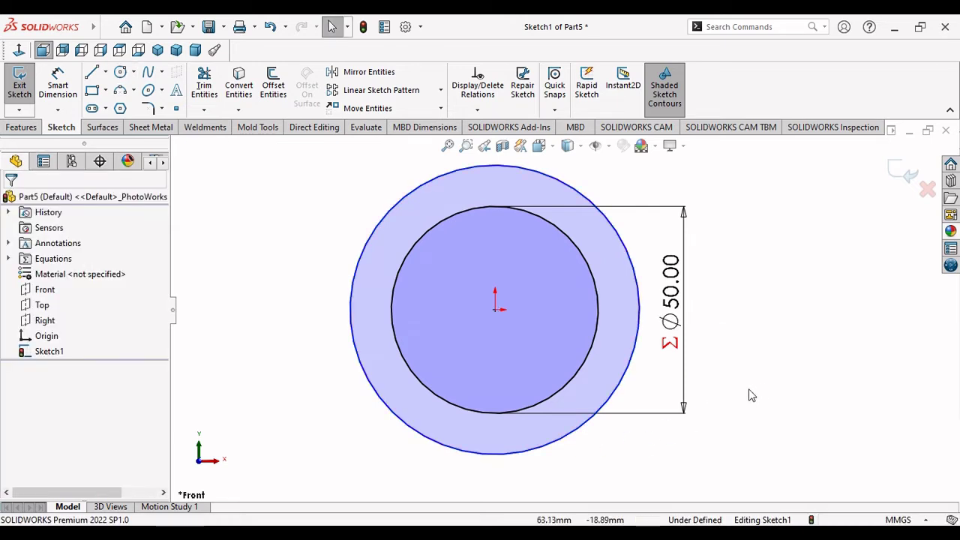
Step: Add a diameter dimension to the outer circle, currently 69.85 mm
left_click(58, 82)
left_click(351, 300)
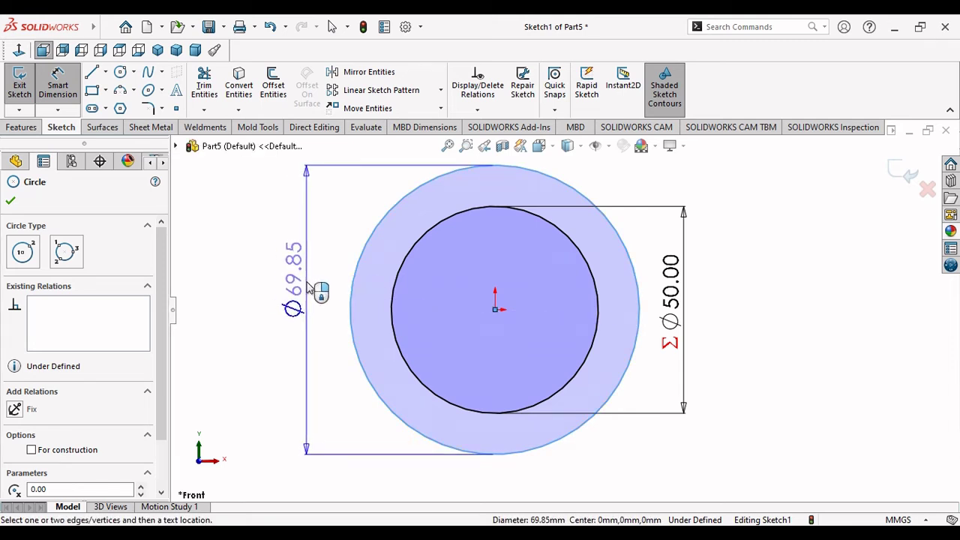
left_click(308, 287)
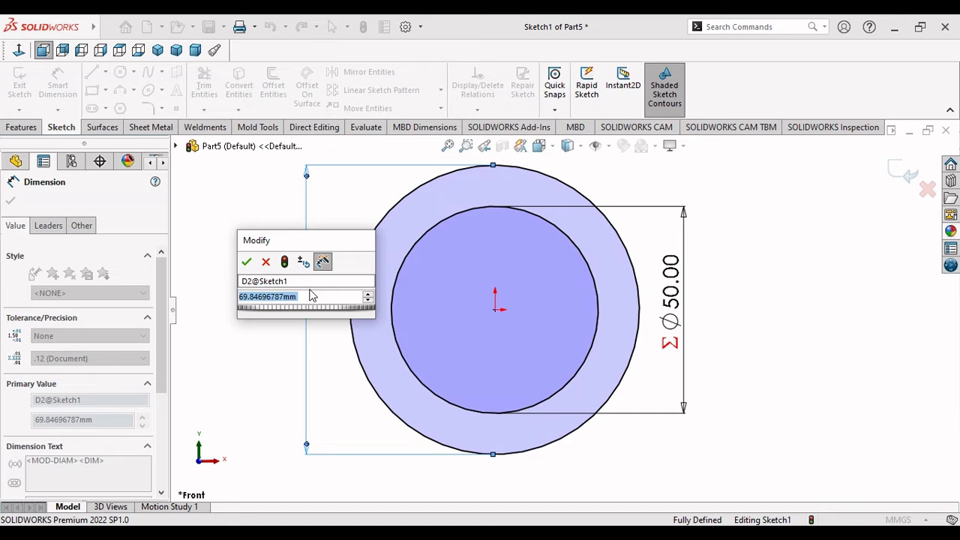
Step: Set the outer diameter to =("Number of teeth" + 2)*"Module", giving Ø54
type("=")
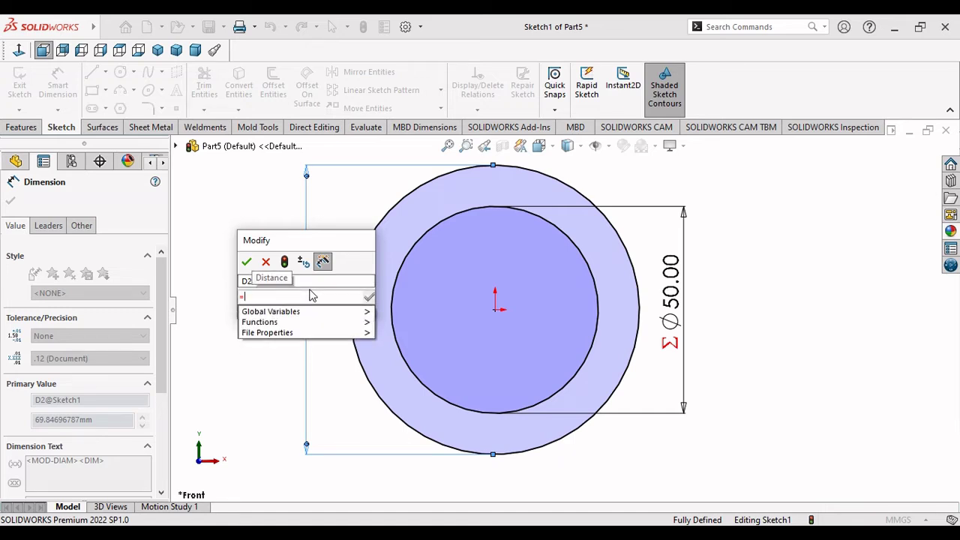
type("(")
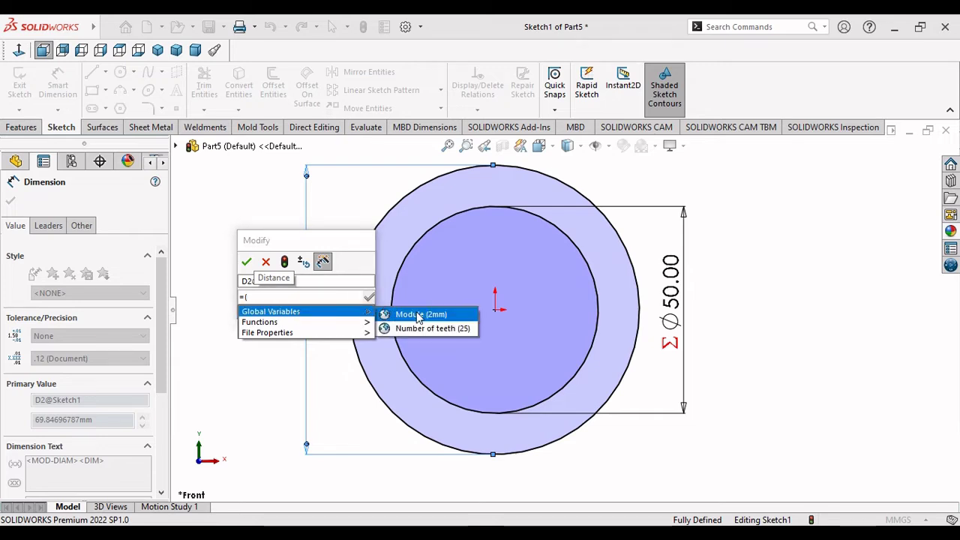
mouse_move(271, 311)
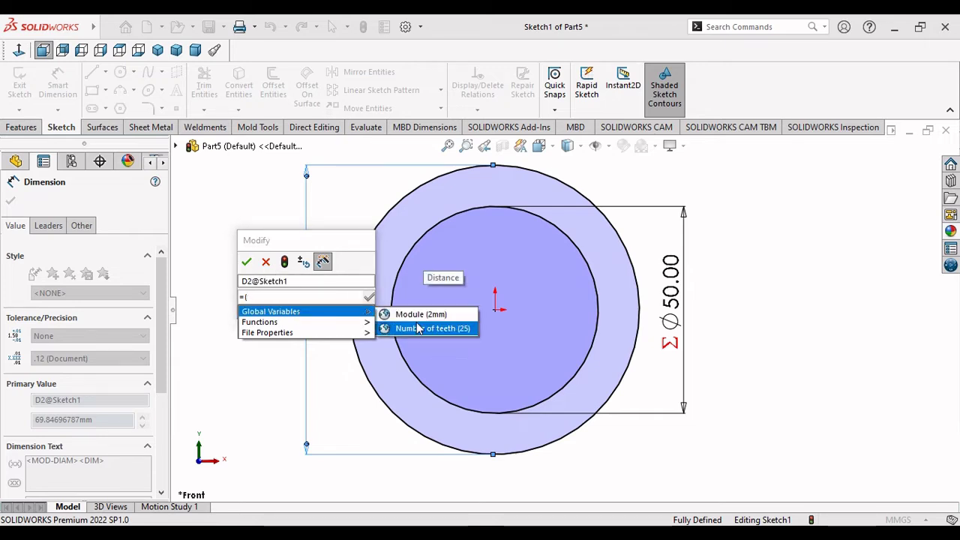
left_click(418, 328)
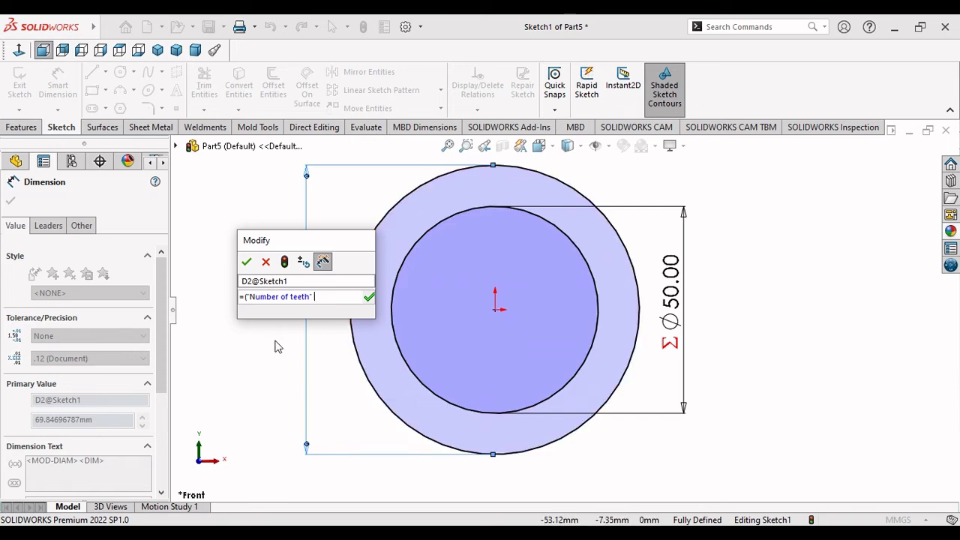
type("+")
key("BackSpace")
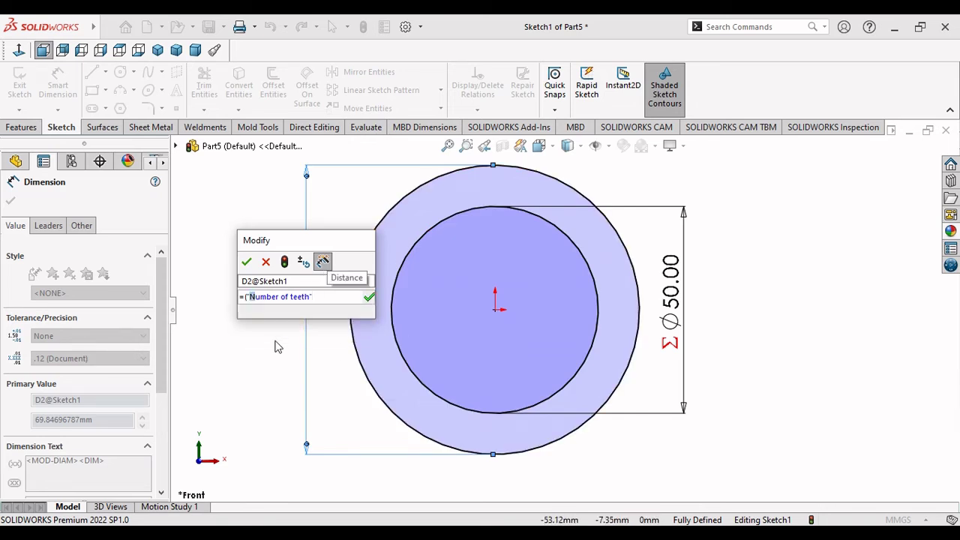
type(" +")
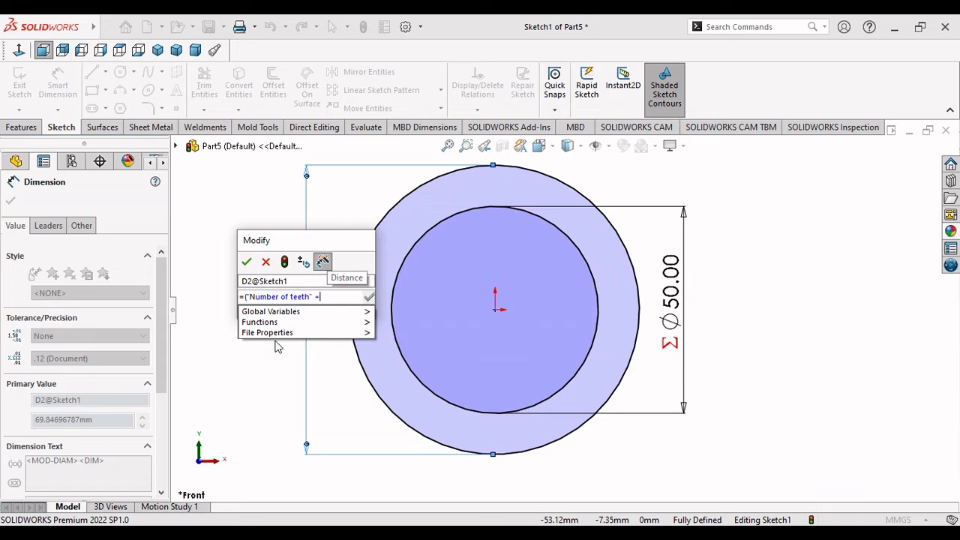
type(" 2")
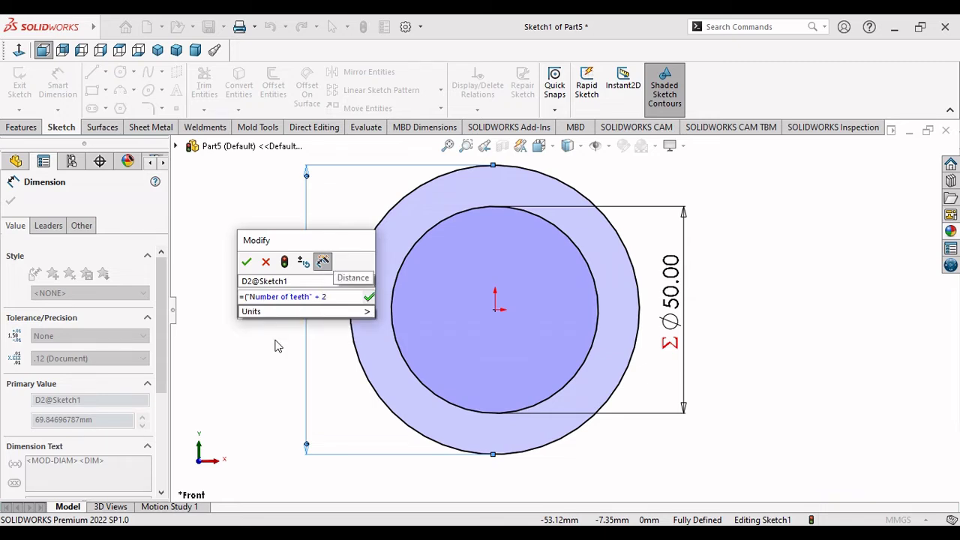
type(") ")
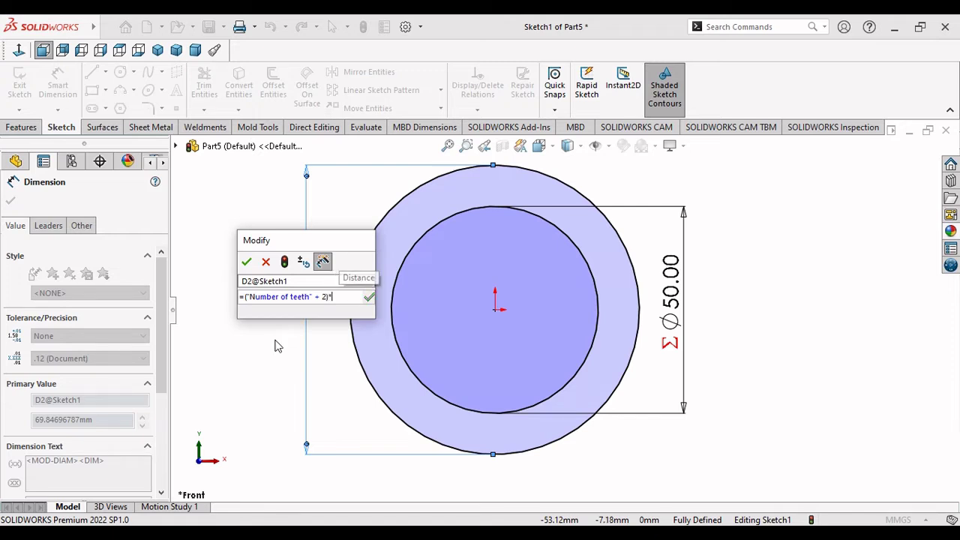
type("*")
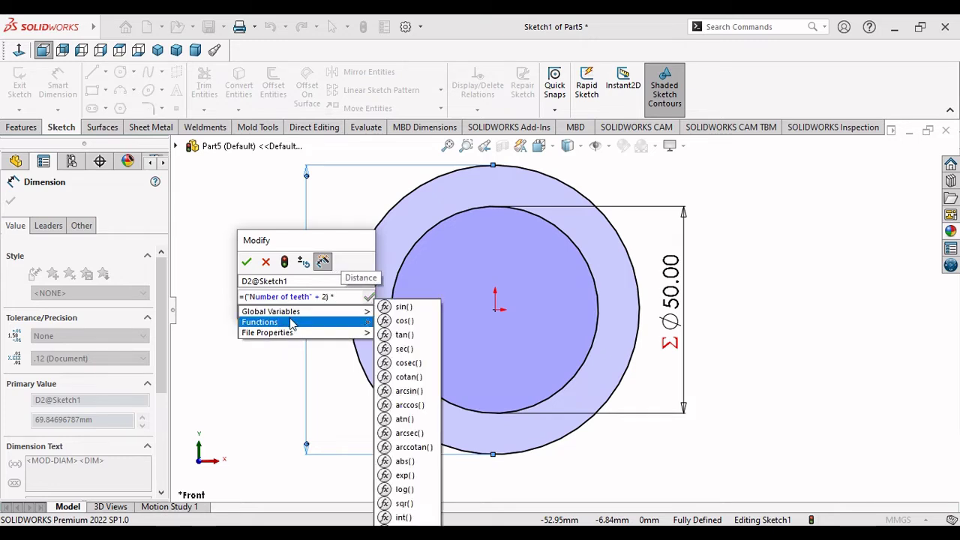
mouse_move(271, 312)
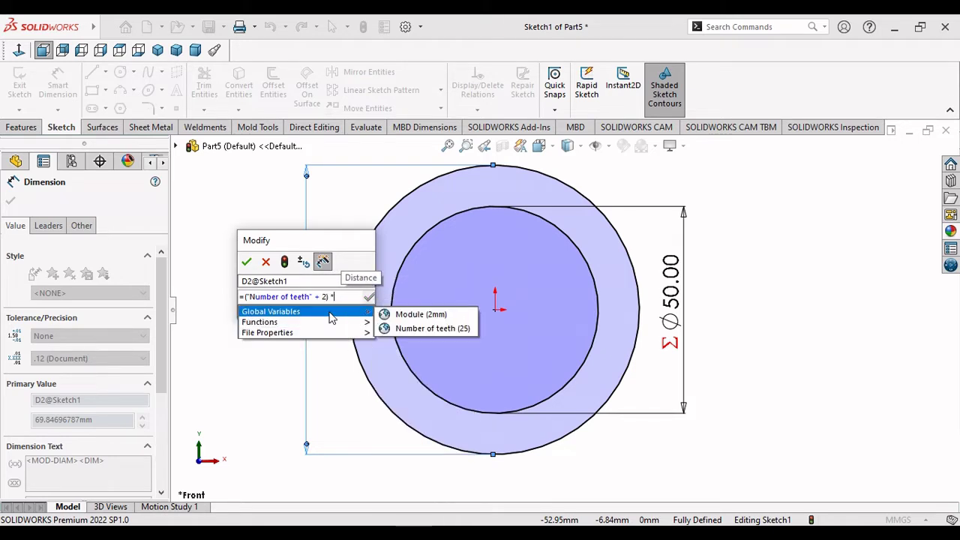
left_click(413, 313)
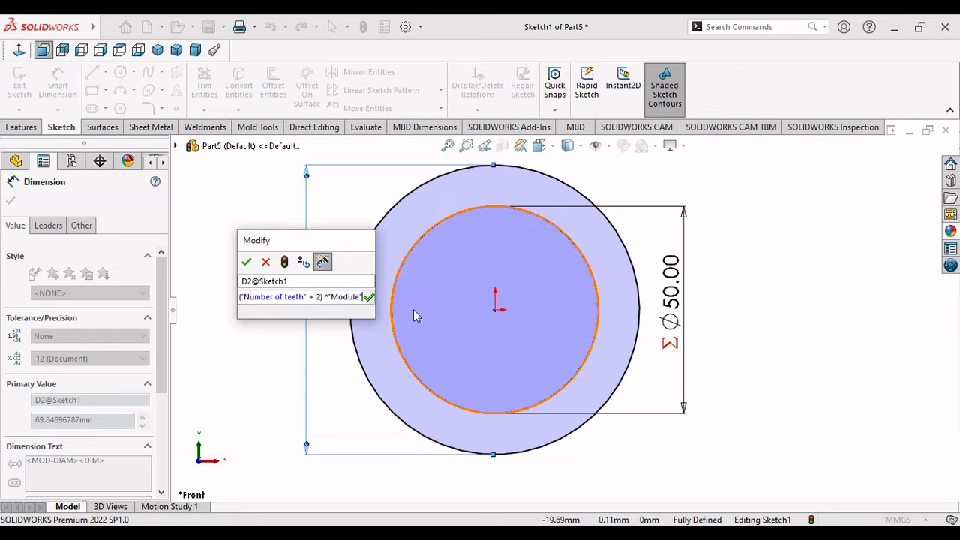
left_click(369, 297)
left_click(246, 261)
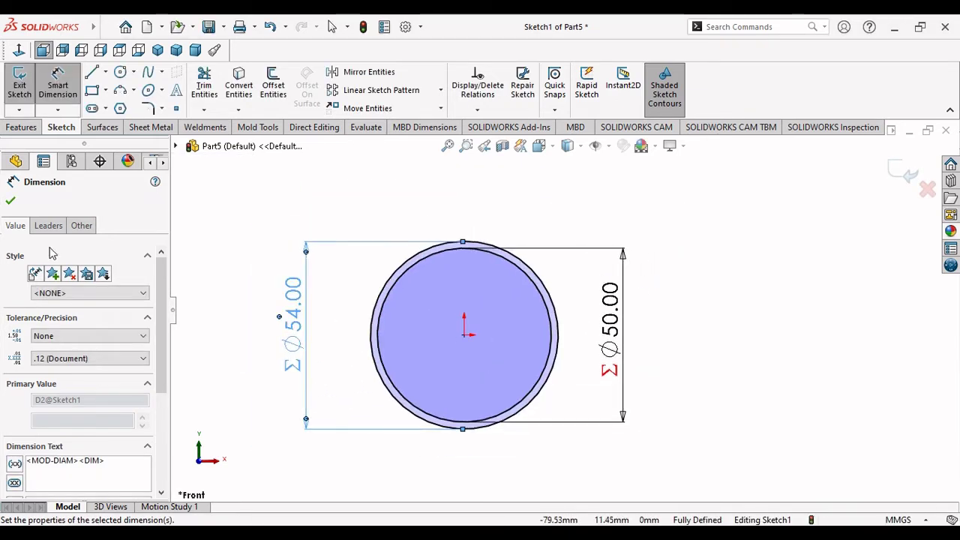
Step: Draw a smaller circle at the origin inside the Ø50 circle
left_click(11, 201)
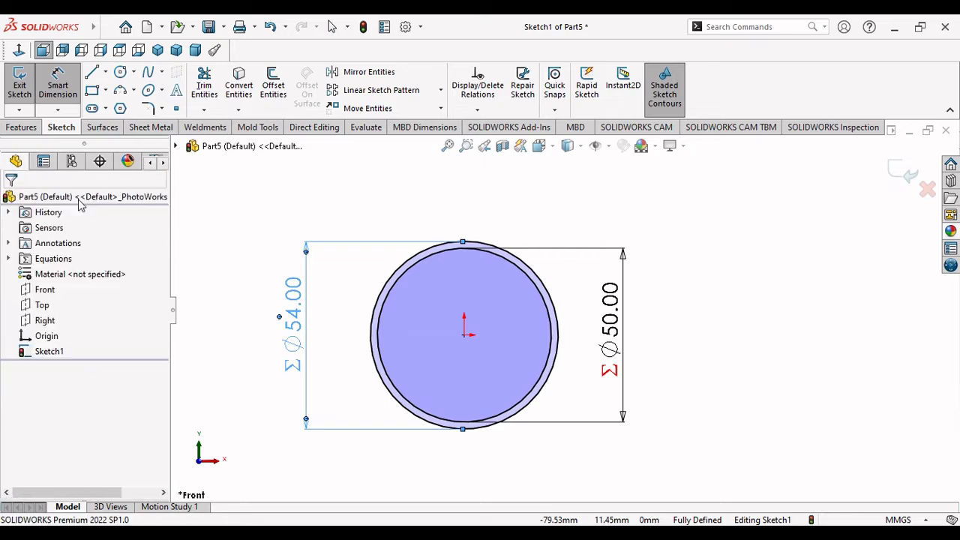
left_click(120, 73)
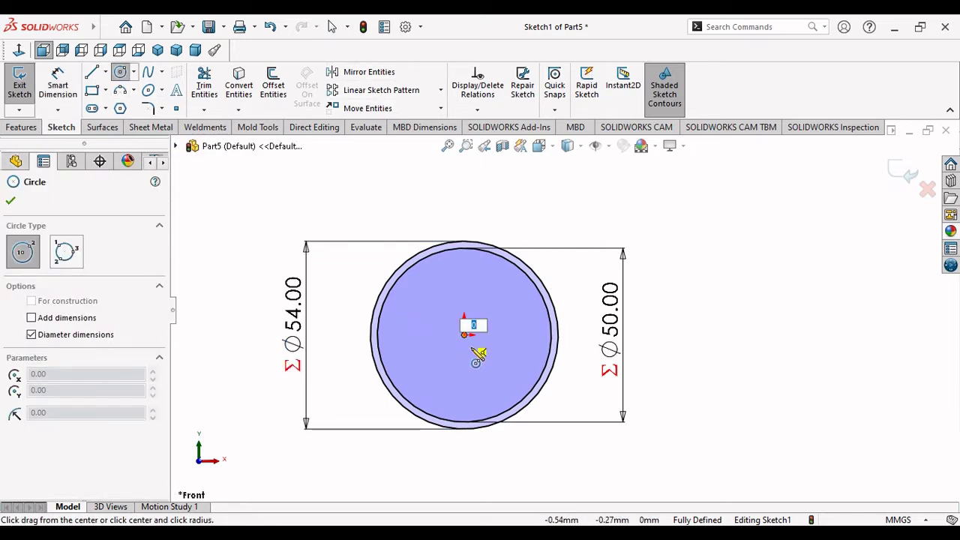
left_click(465, 334)
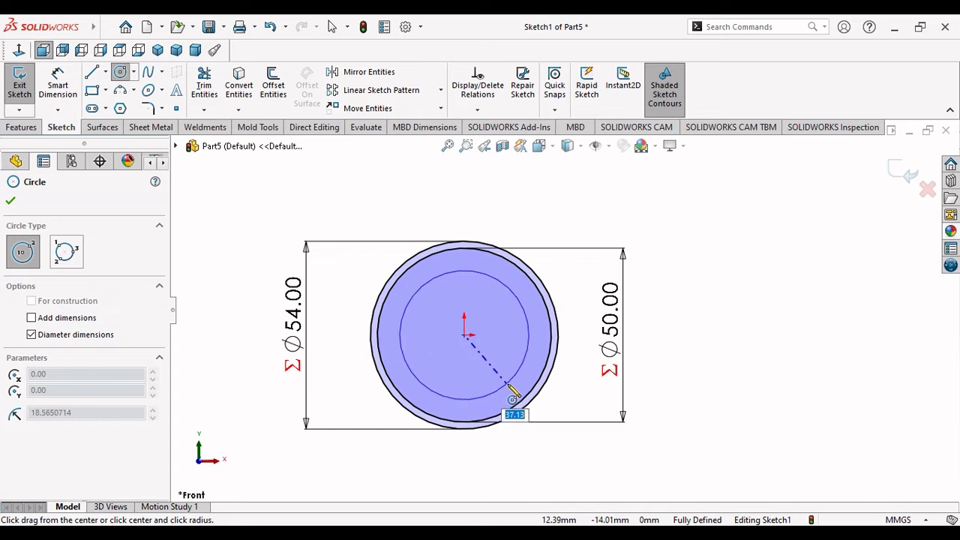
left_click(513, 391)
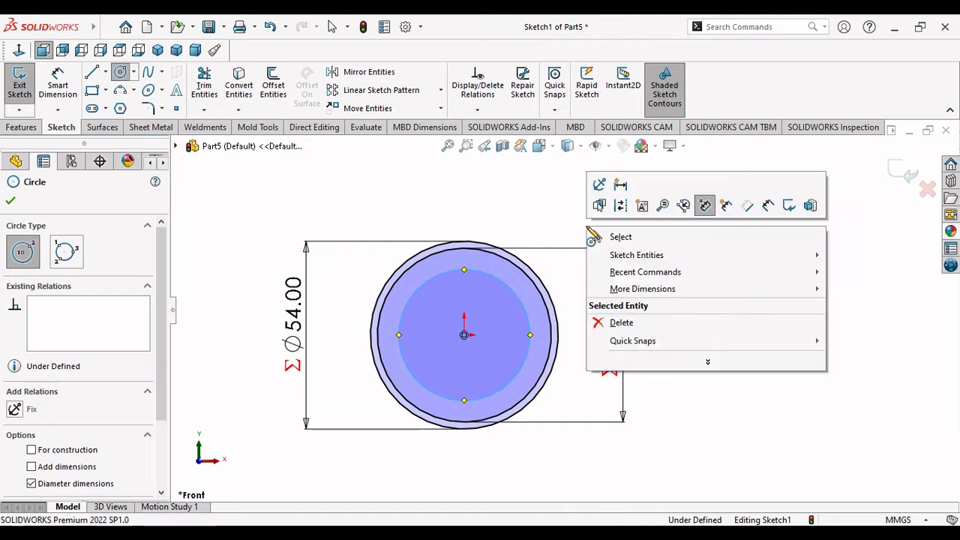
right_click(594, 239)
left_click(604, 239)
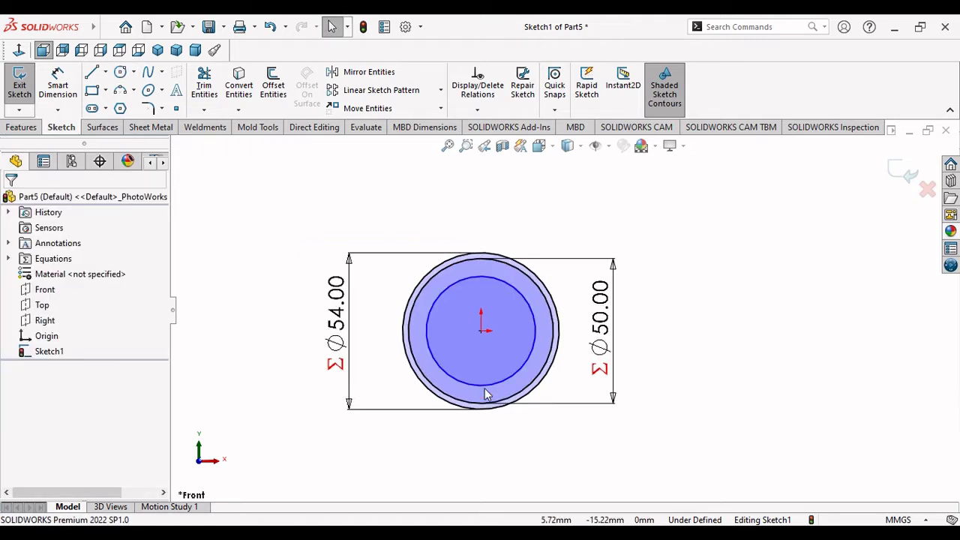
Step: Dimension the radial gap from the inner circle to the Ø54 circle (8.15 mm)
scroll(521, 353, "down", 2)
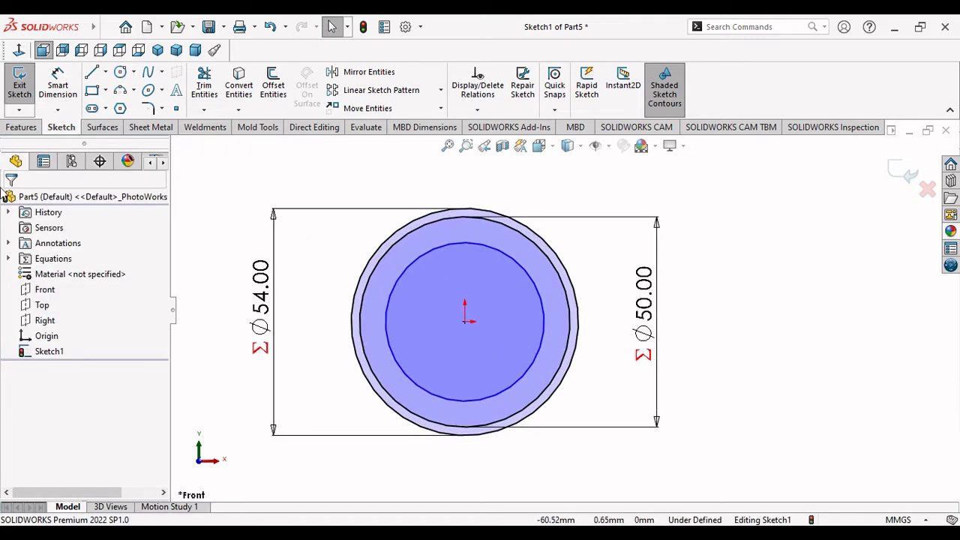
left_click(57, 85)
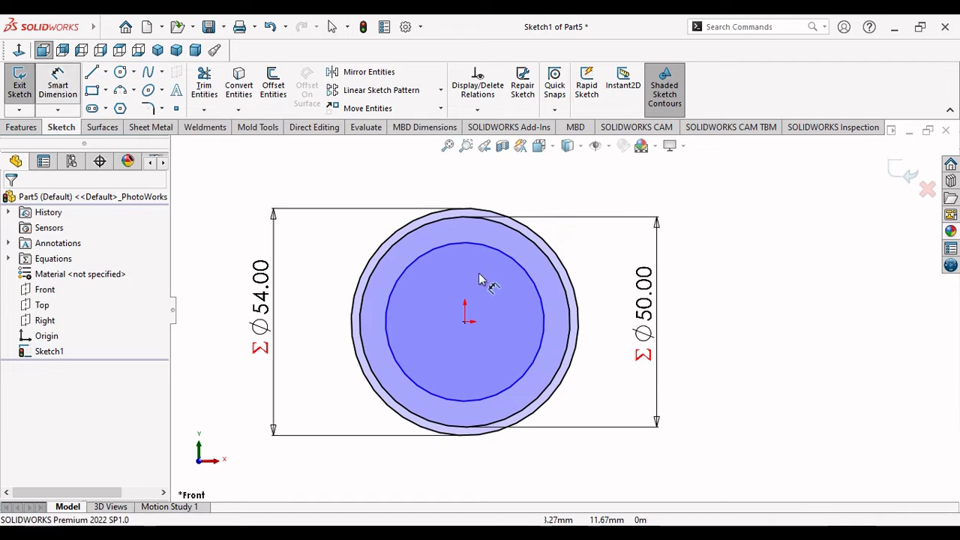
left_click(532, 280)
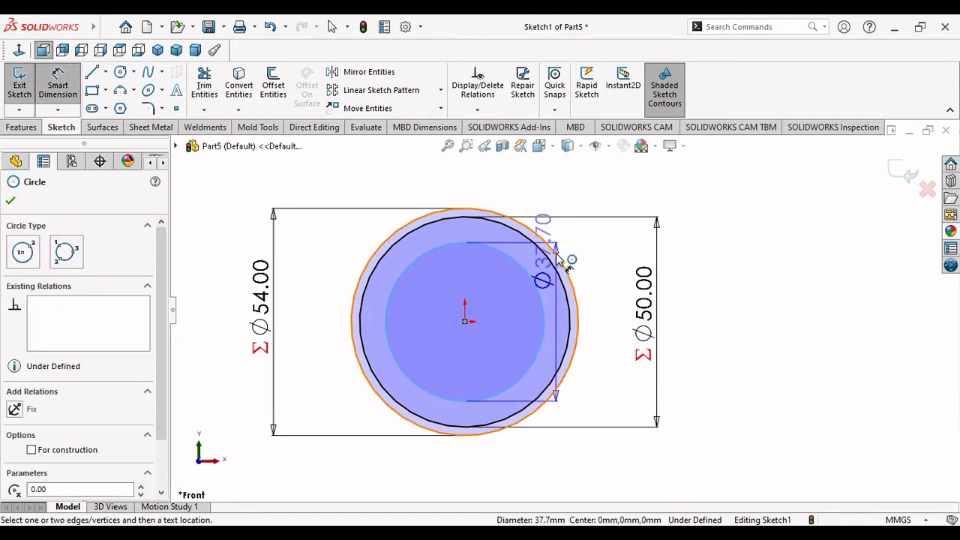
left_click(560, 261)
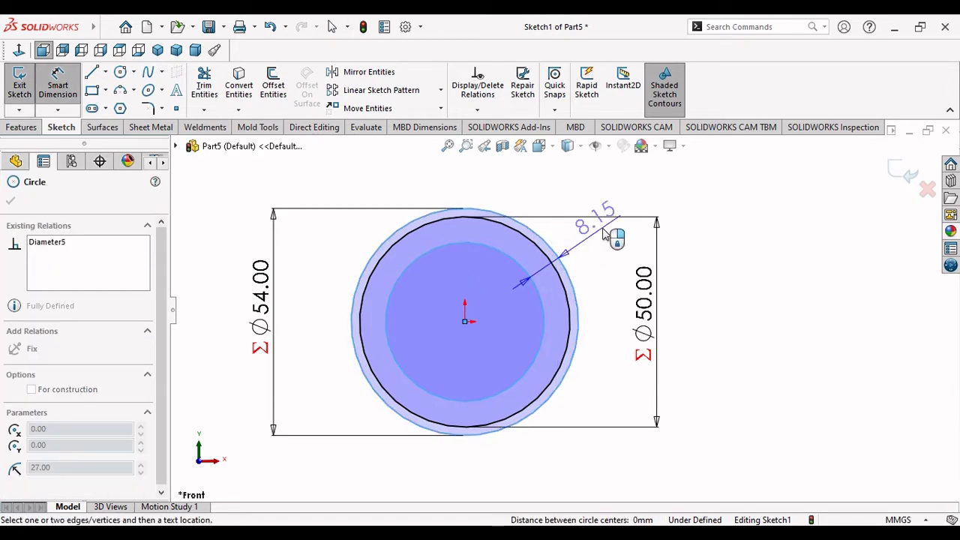
left_click(613, 408)
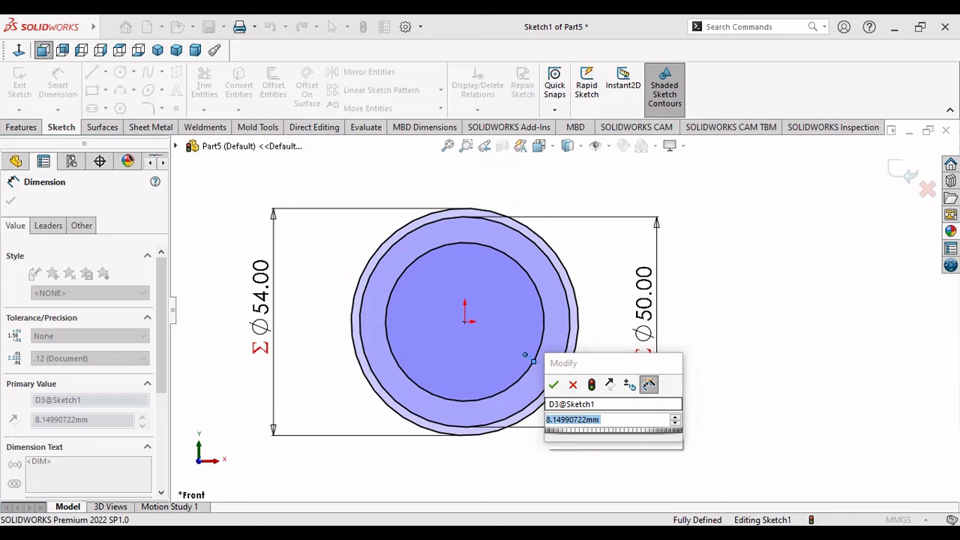
Step: Set the gap to ="Module"*if("Module"=>1.25,2.25,2.4), giving 4.50 mm
type("=")
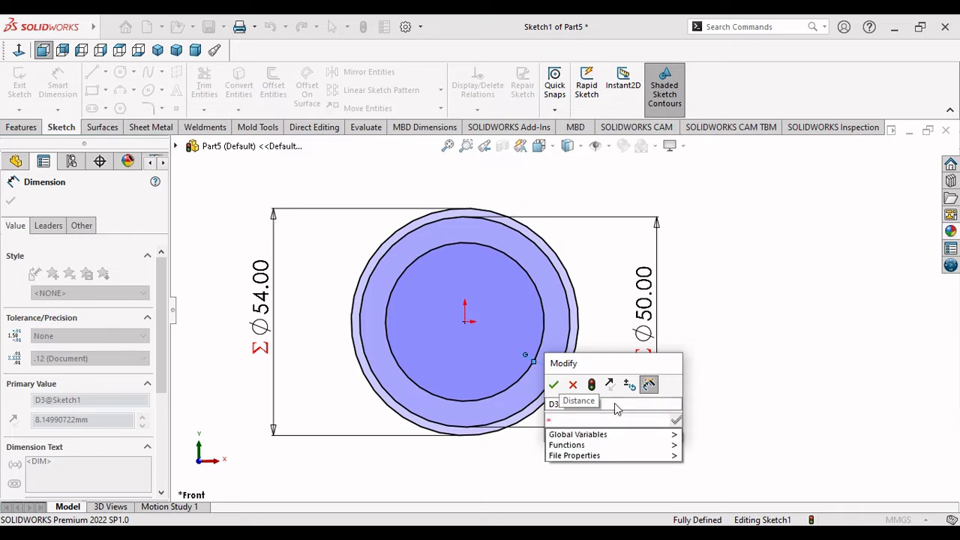
type("mo")
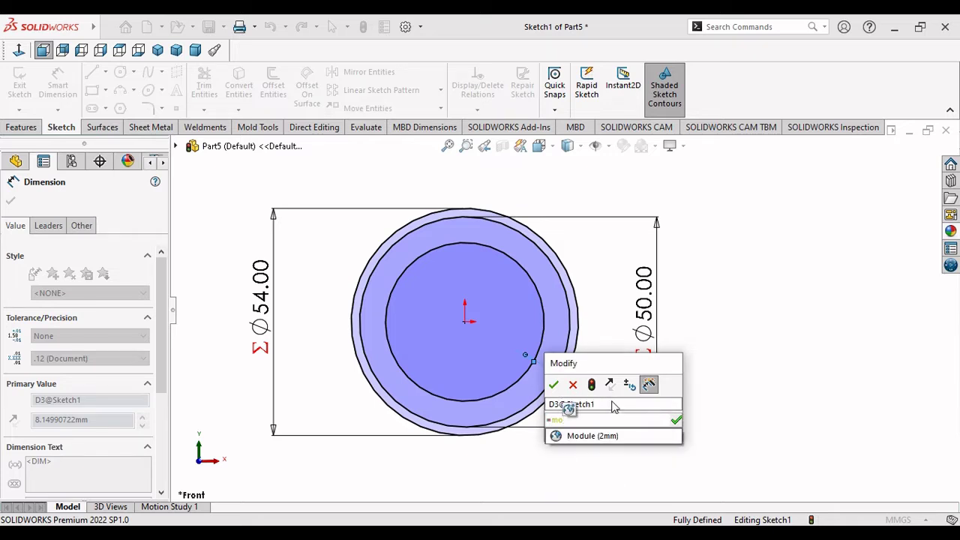
left_click(607, 436)
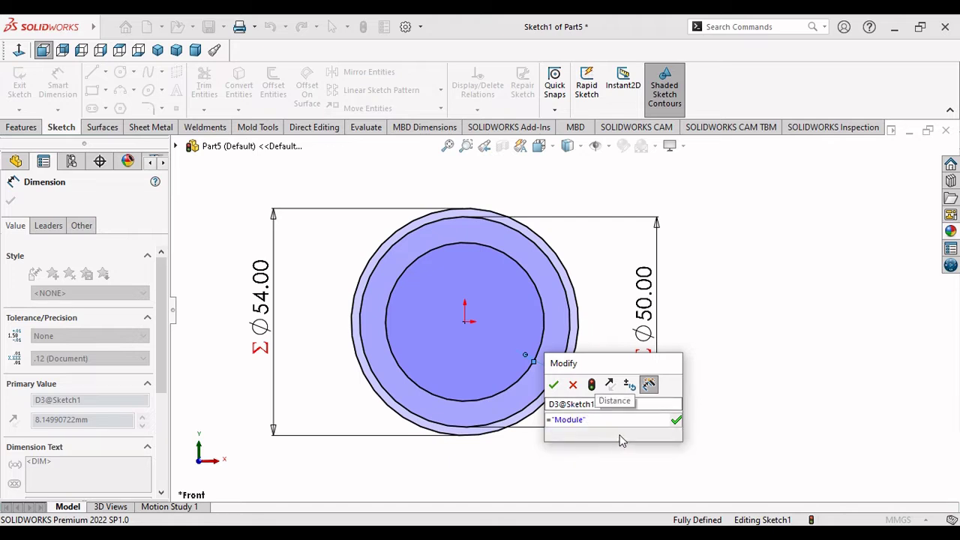
type("*")
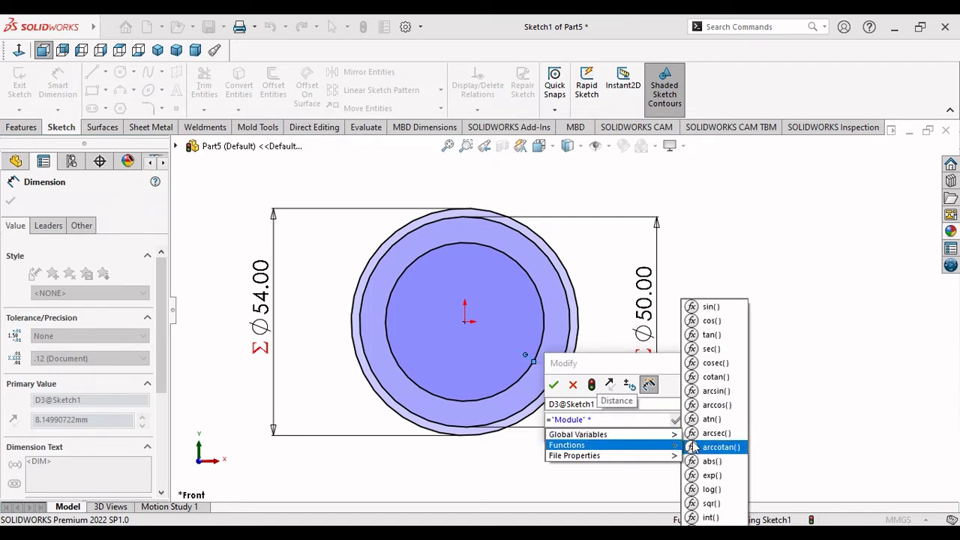
left_click(711, 525)
mouse_move(575, 456)
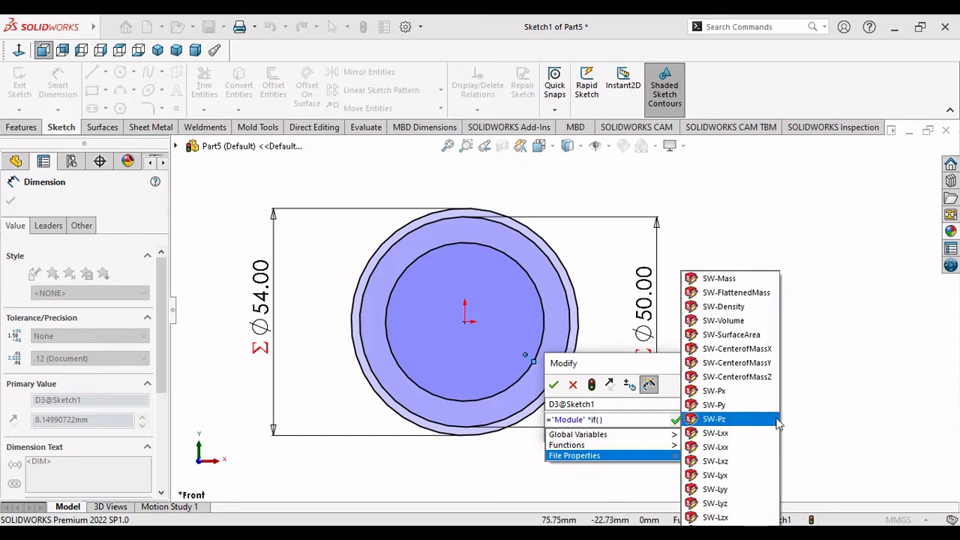
left_click(599, 418)
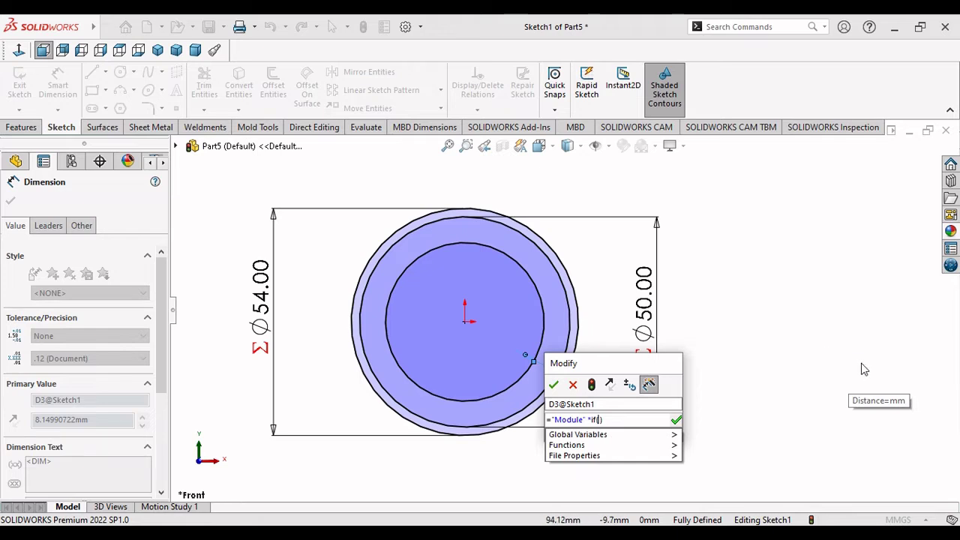
type("m")
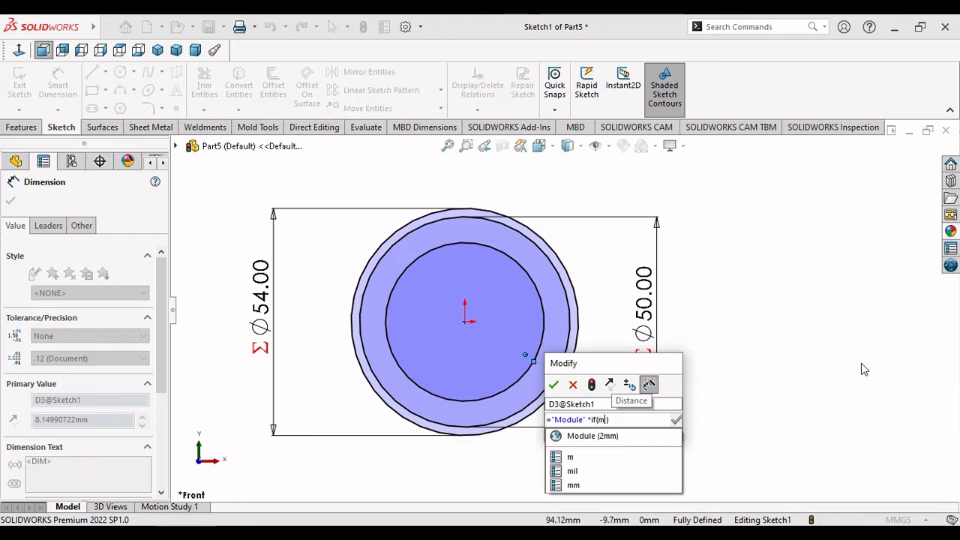
left_click(635, 439)
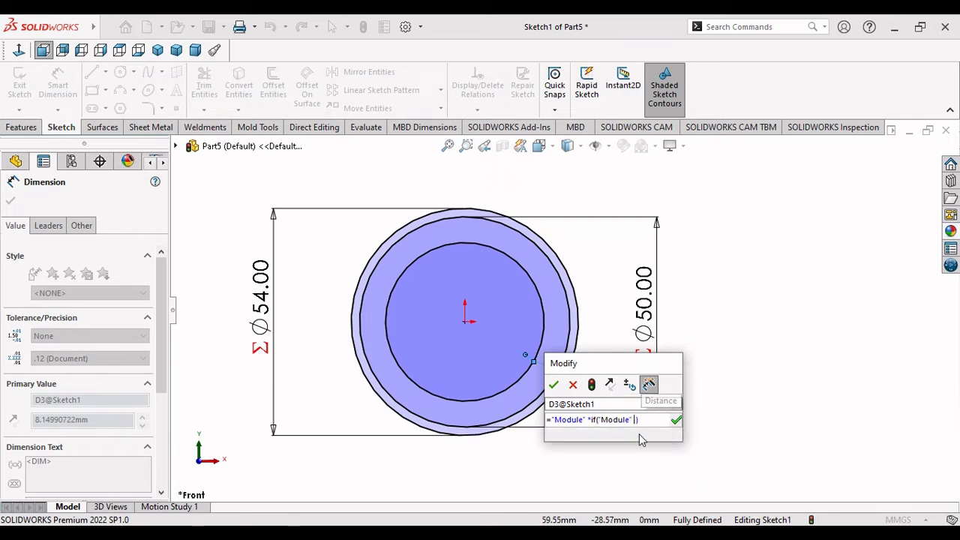
type("=>")
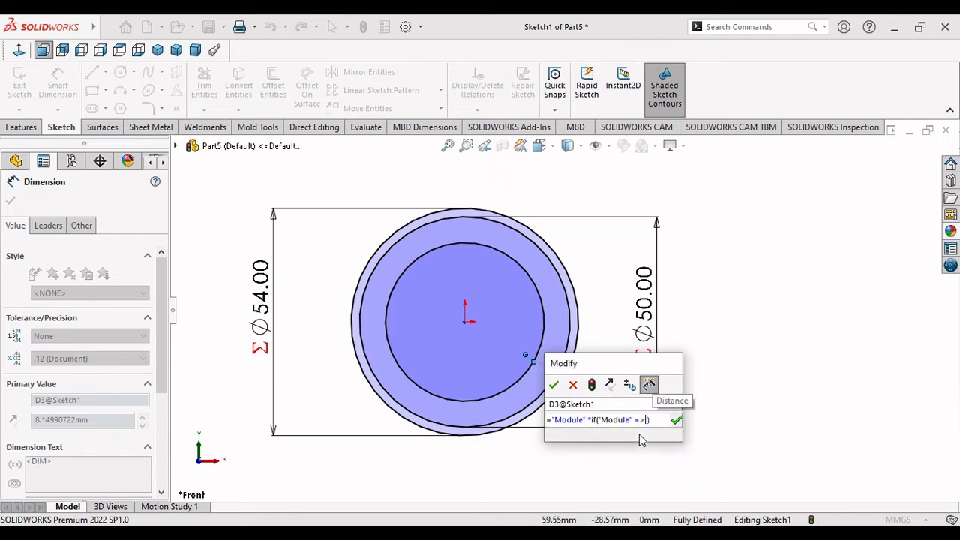
type("1.25")
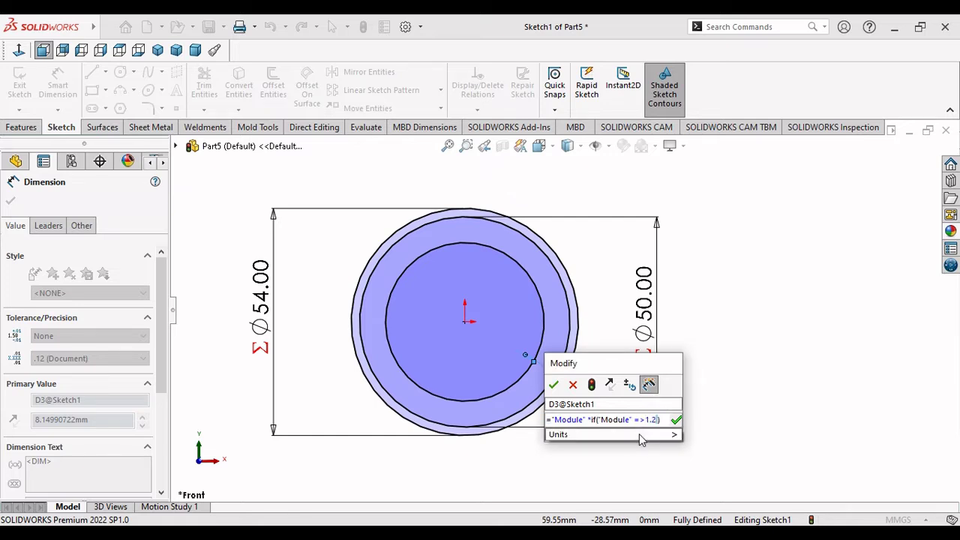
type(",")
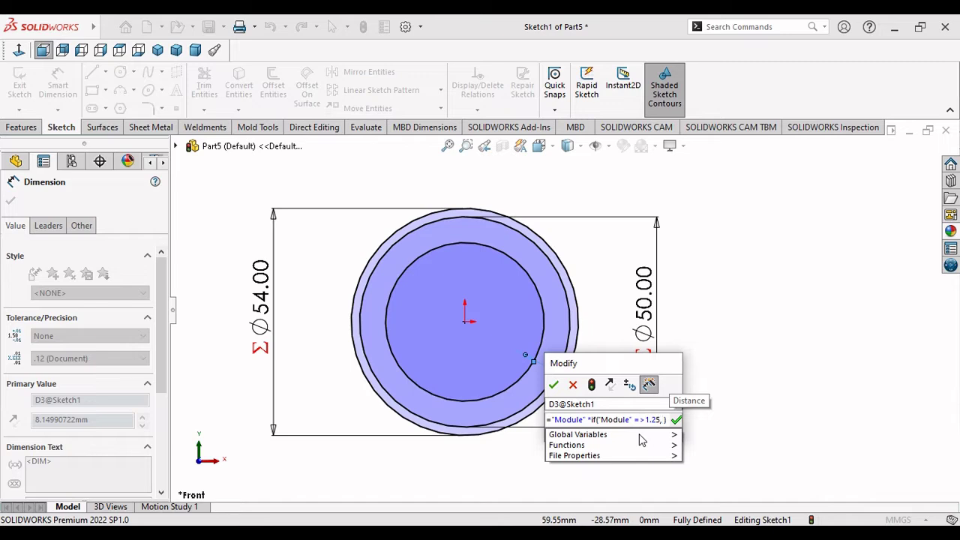
type("2")
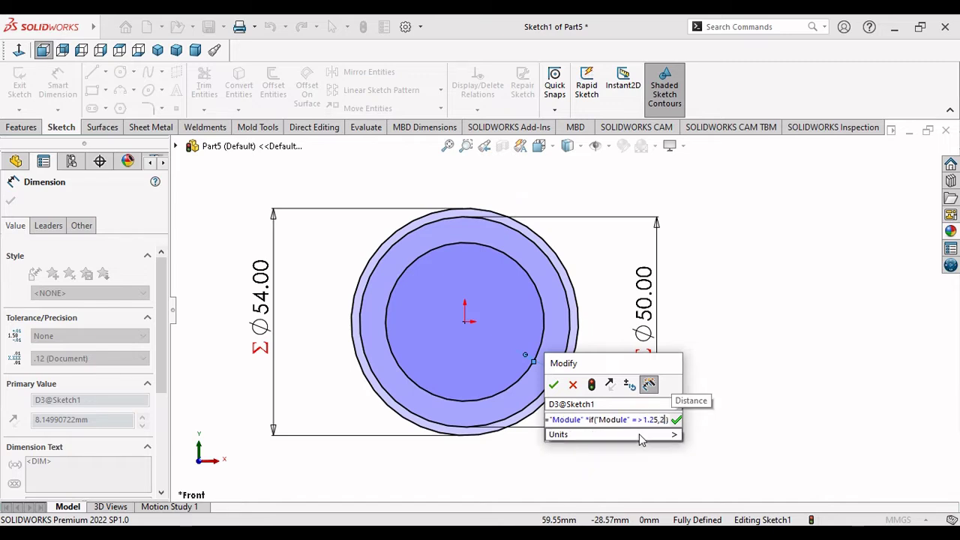
type(".25")
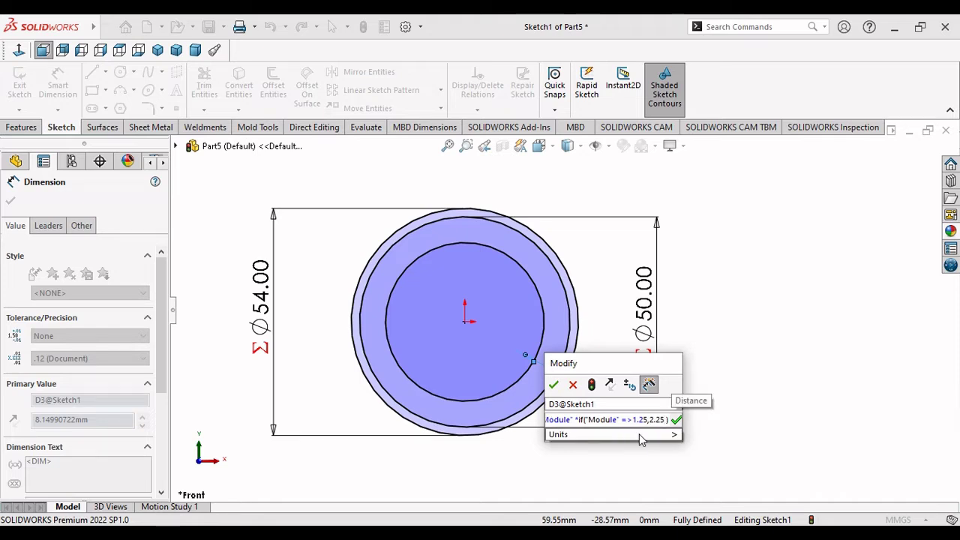
type(",2")
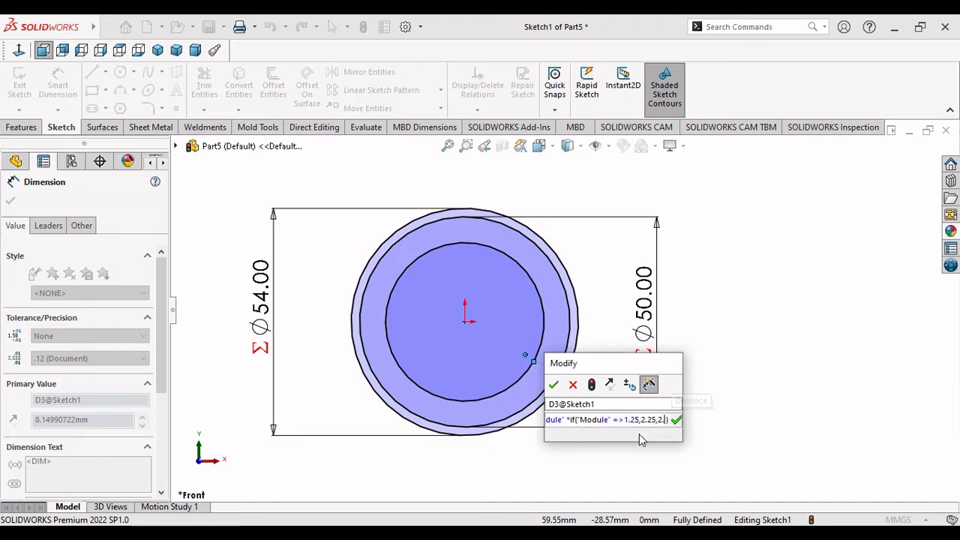
type(".4")
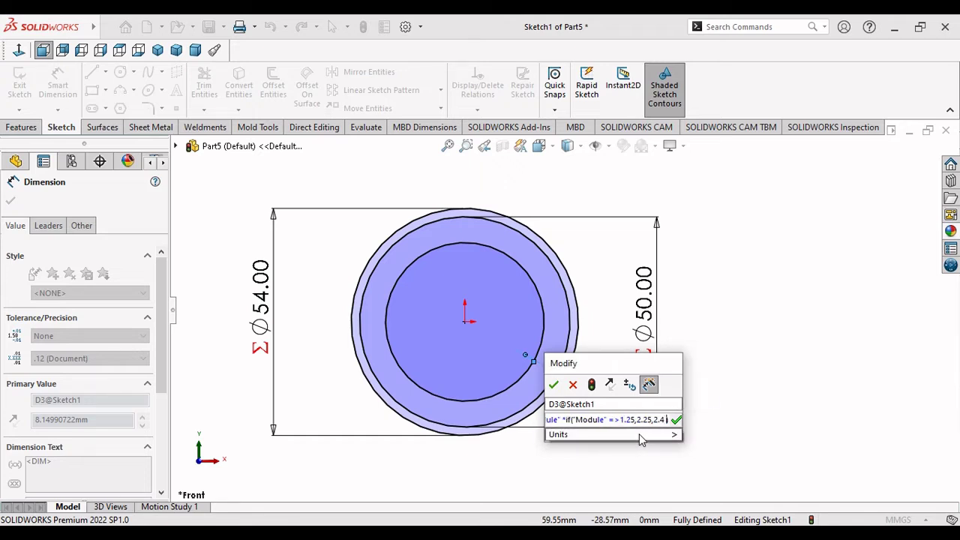
left_click(639, 433)
left_click(677, 421)
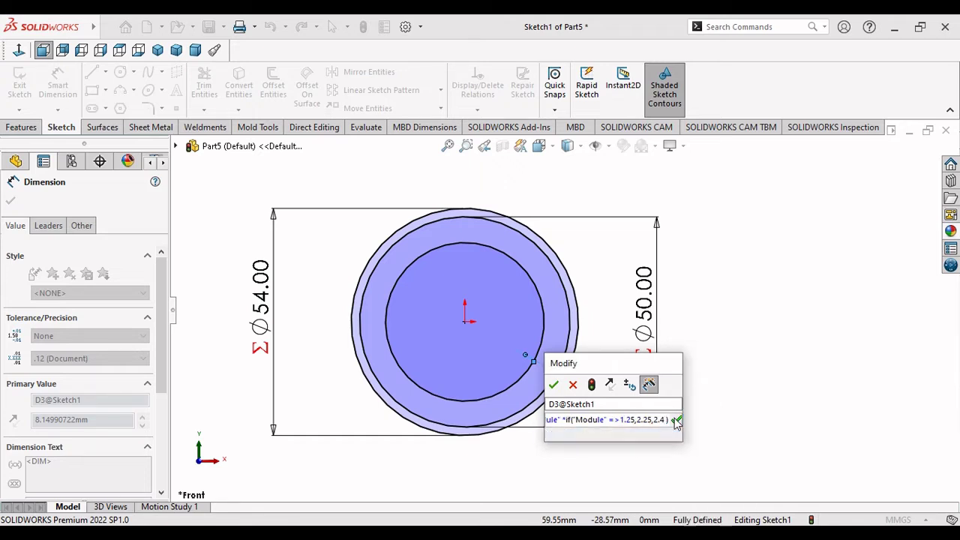
left_click(555, 386)
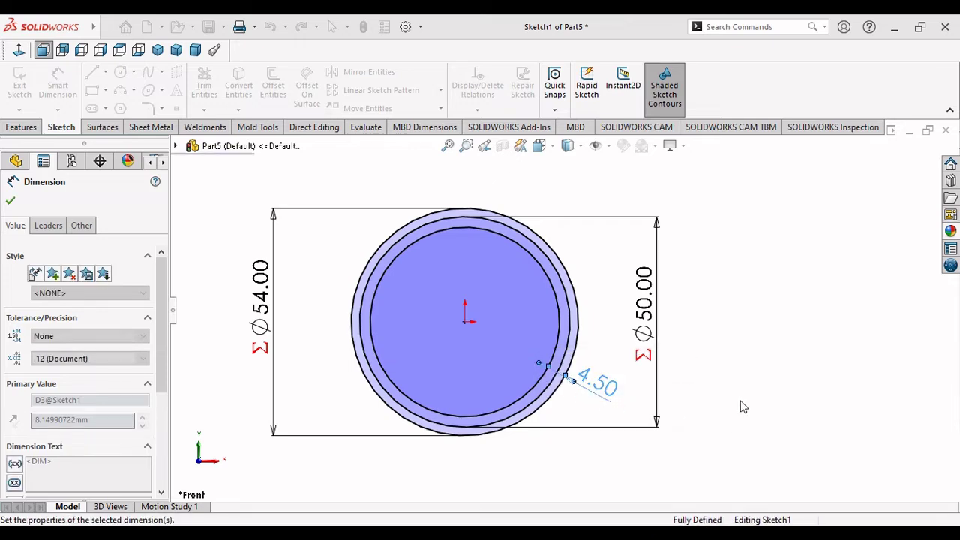
Step: Reposition the 4.50 and Ø54.00 dimension labels neatly around the circles
left_click_drag(589, 398, 641, 378)
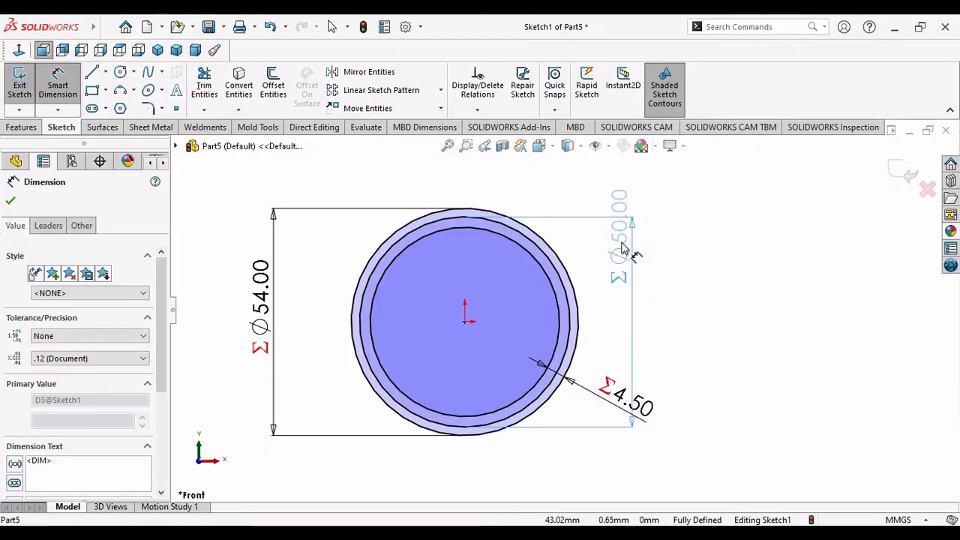
left_click_drag(300, 321, 361, 321)
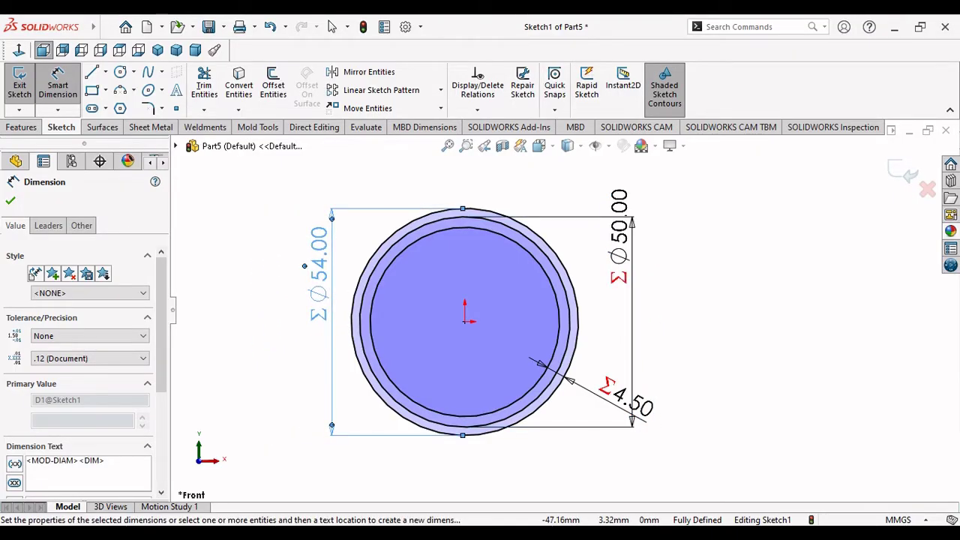
scroll(382, 315, "down", 2)
scroll(382, 315, "down", 1)
scroll(382, 315, "up", 1)
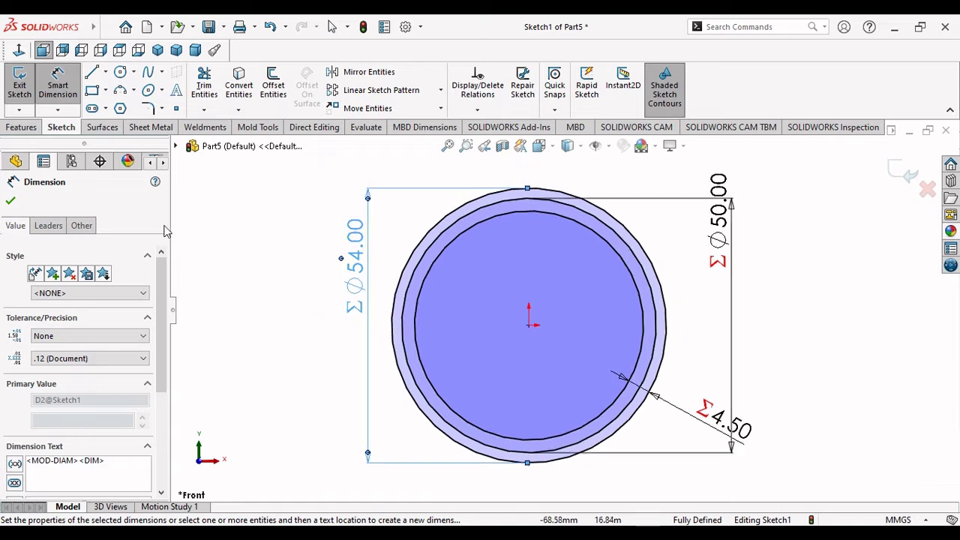
Step: Exit Sketch1 and show the three concentric circles in isometric view
left_click(10, 201)
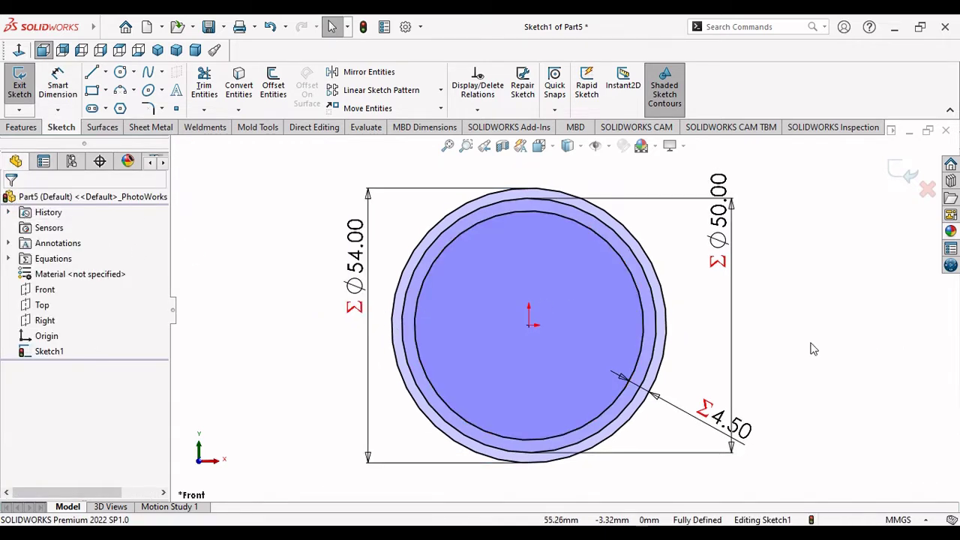
left_click(909, 183)
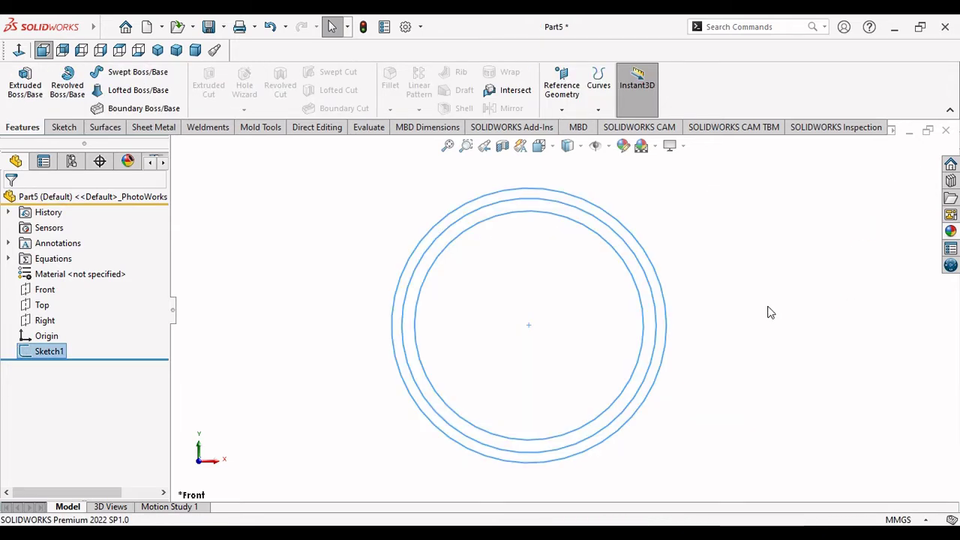
left_click(158, 49)
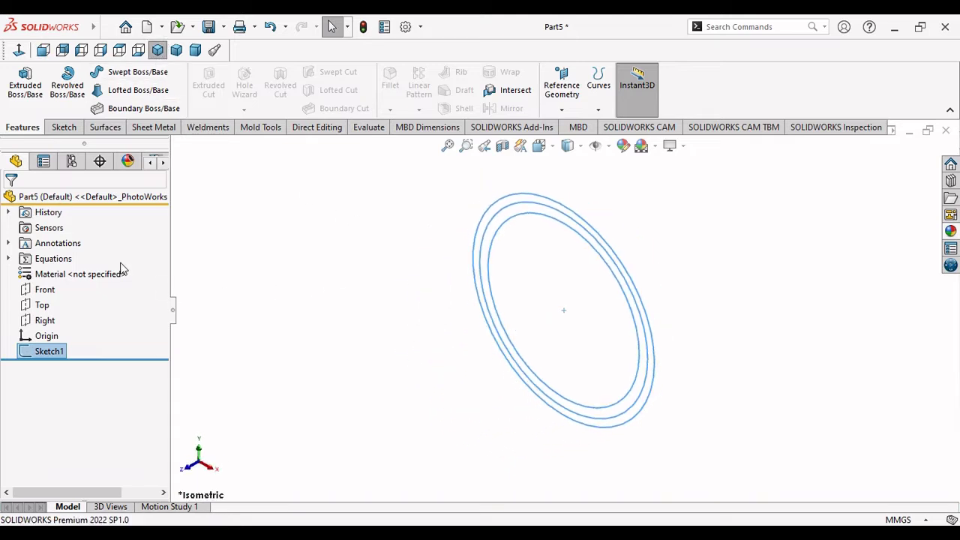
Step: Extrude Sketch1's outer contour with a Mid Plane end condition to a 25 mm depth
left_click(15, 86)
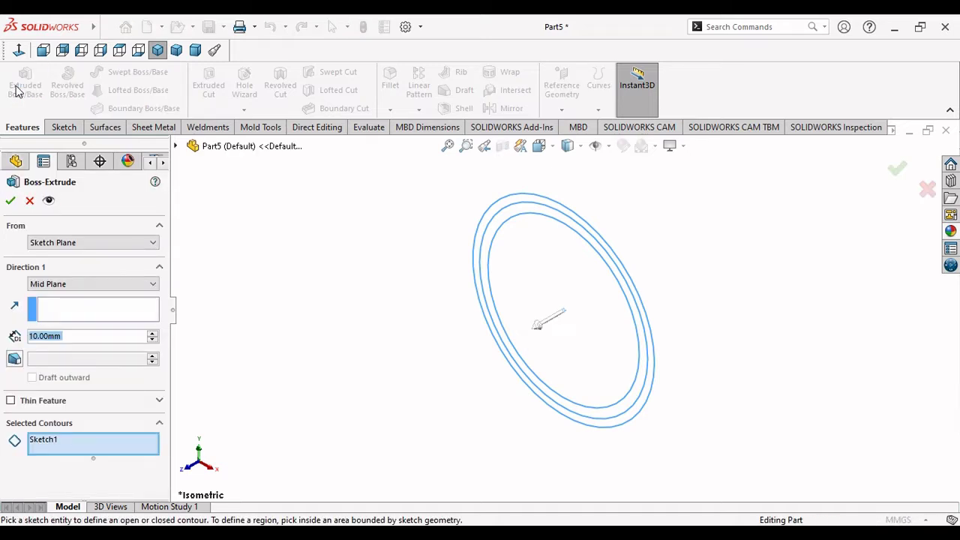
left_click(489, 213)
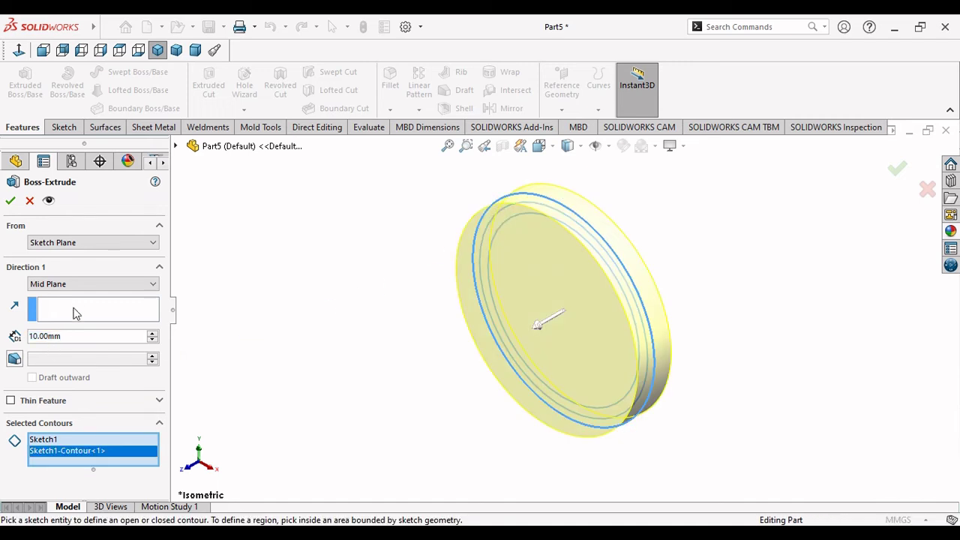
left_click(86, 285)
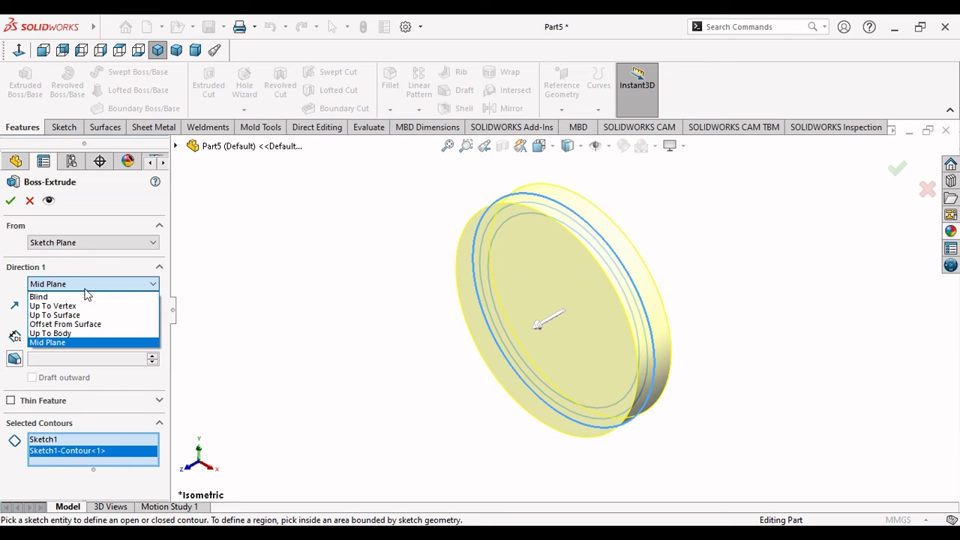
left_click(77, 343)
left_click_drag(68, 338, 2, 341)
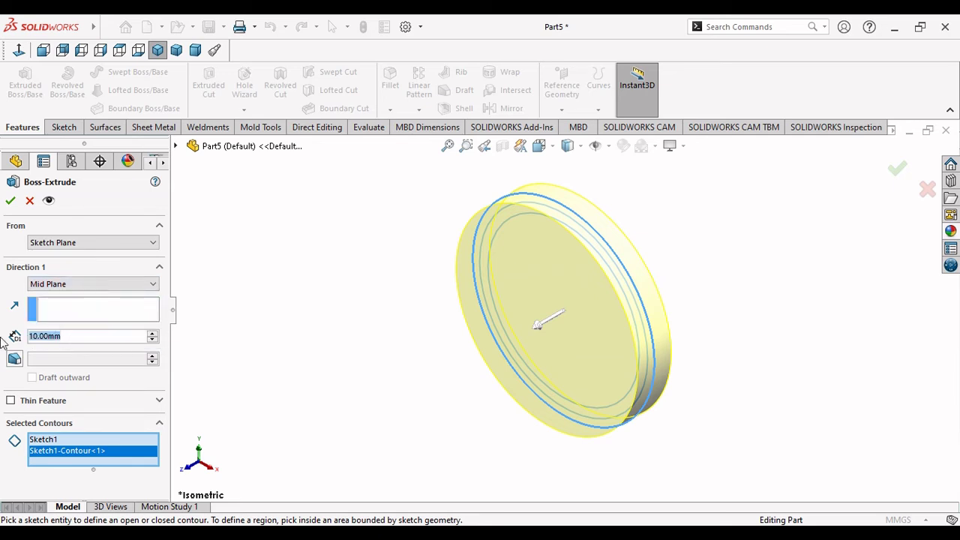
type("2")
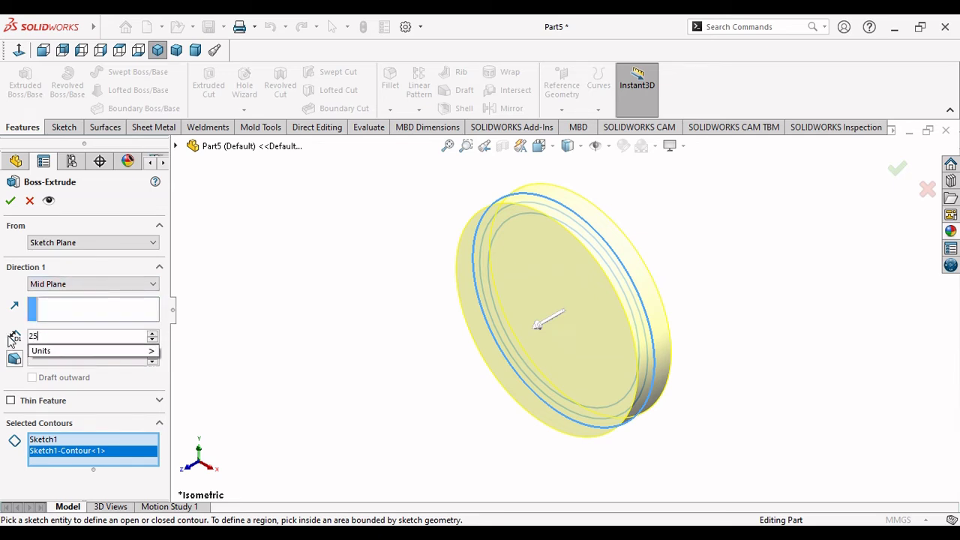
type("5")
key("Return")
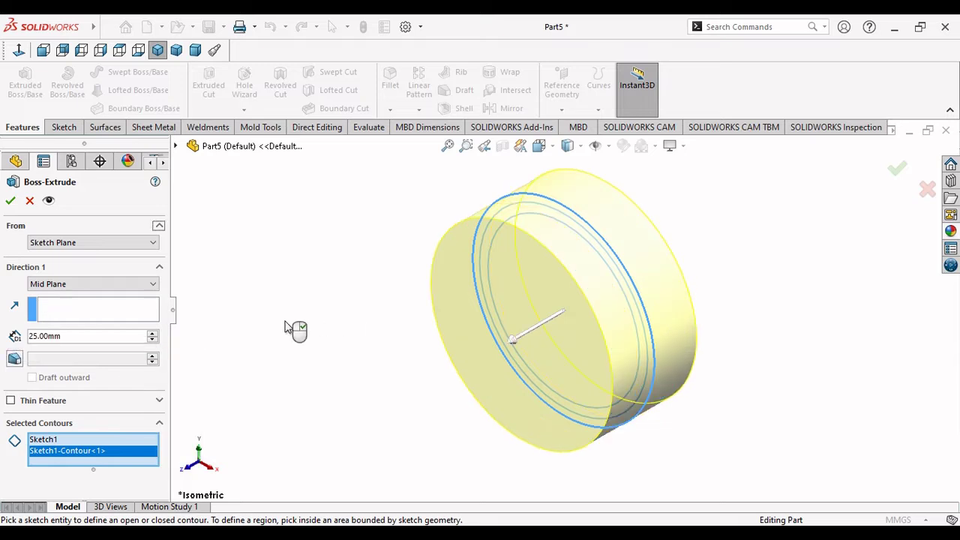
left_click(11, 201)
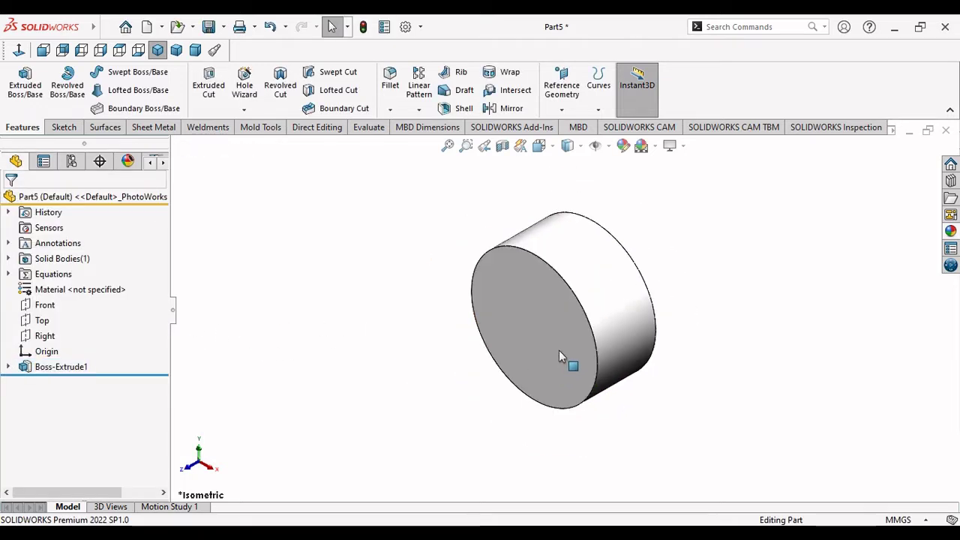
Step: Toggle RealView Graphics shading on the extruded cylinder
mouse_move(554, 284)
middle_mouse_down()
mouse_move(817, 387)
mouse_move(810, 253)
mouse_move(842, 297)
mouse_move(739, 302)
mouse_move(820, 207)
mouse_move(718, 285)
mouse_move(685, 203)
mouse_move(711, 190)
middle_mouse_up()
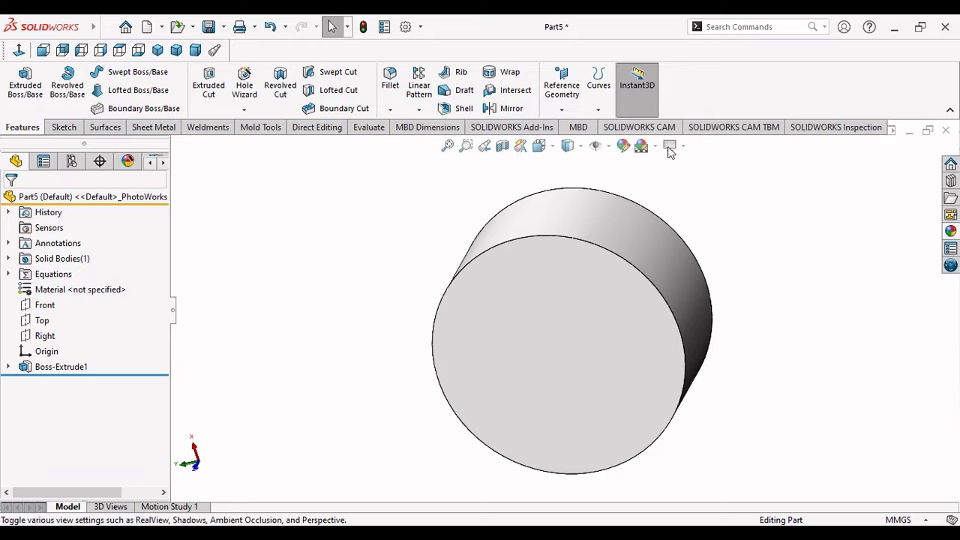
left_click(683, 145)
left_click(699, 167)
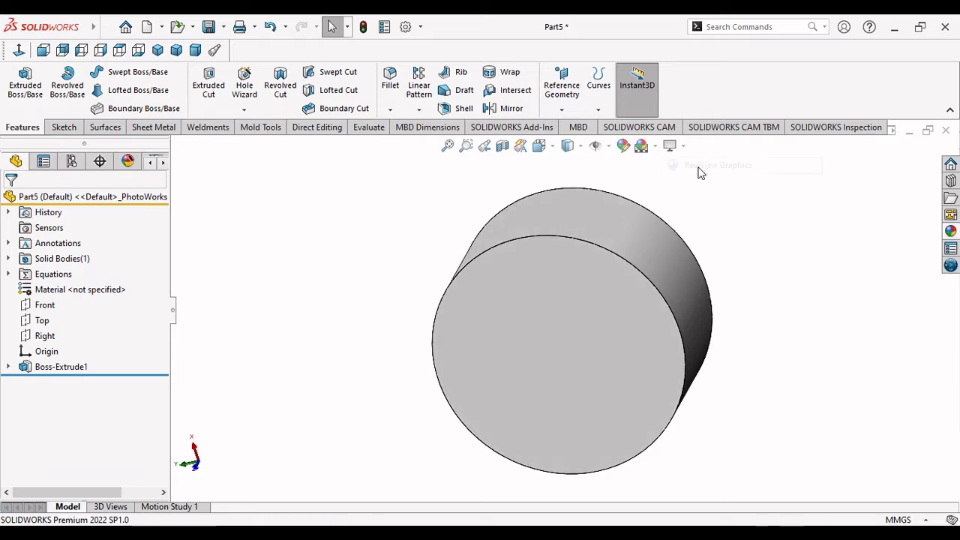
left_click(682, 146)
left_click(692, 166)
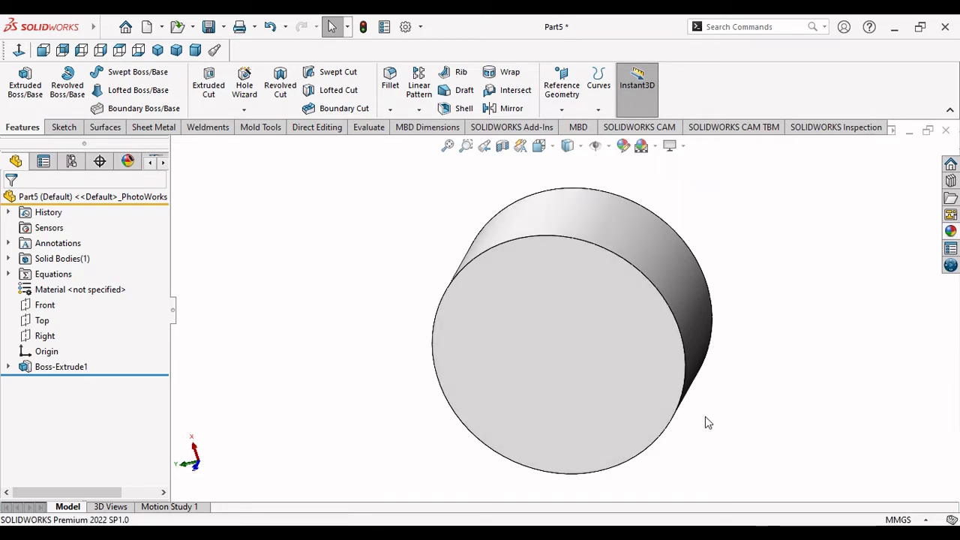
Step: Orbit and zoom around the cylinder, then select the Front plane
mouse_move(705, 416)
middle_mouse_down()
mouse_move(689, 410)
mouse_move(682, 374)
middle_mouse_up()
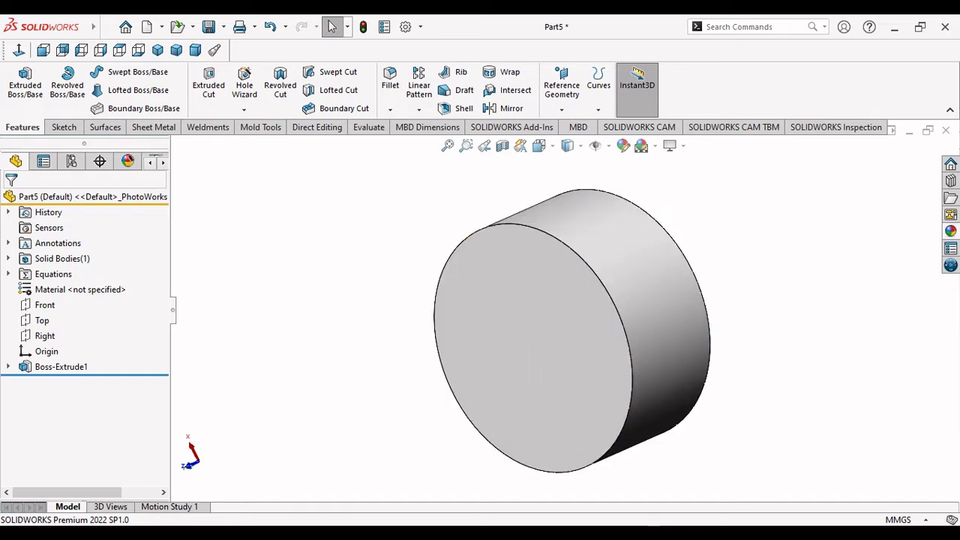
middle_click_drag(653, 402, 660, 402)
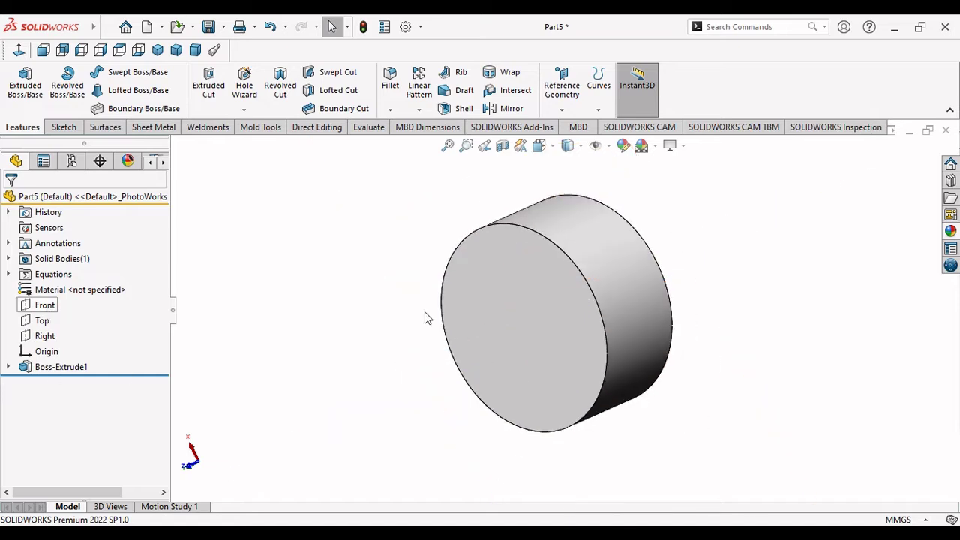
scroll(450, 312, "up", 5)
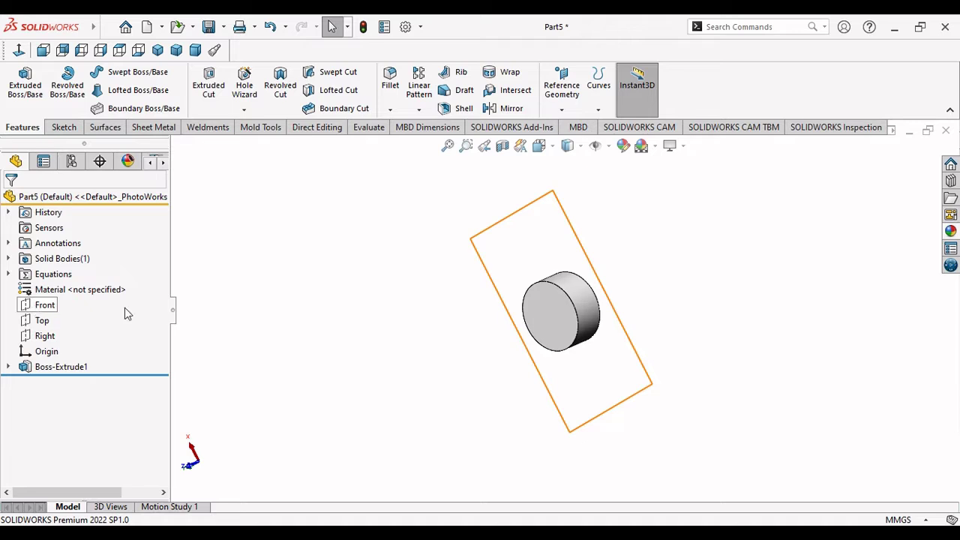
middle_click_drag(453, 338, 414, 330)
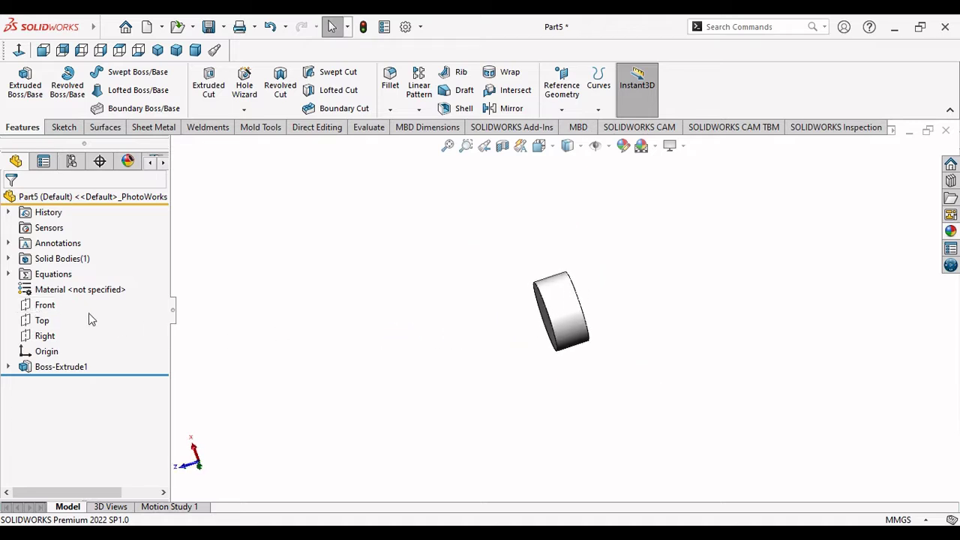
left_click(42, 306)
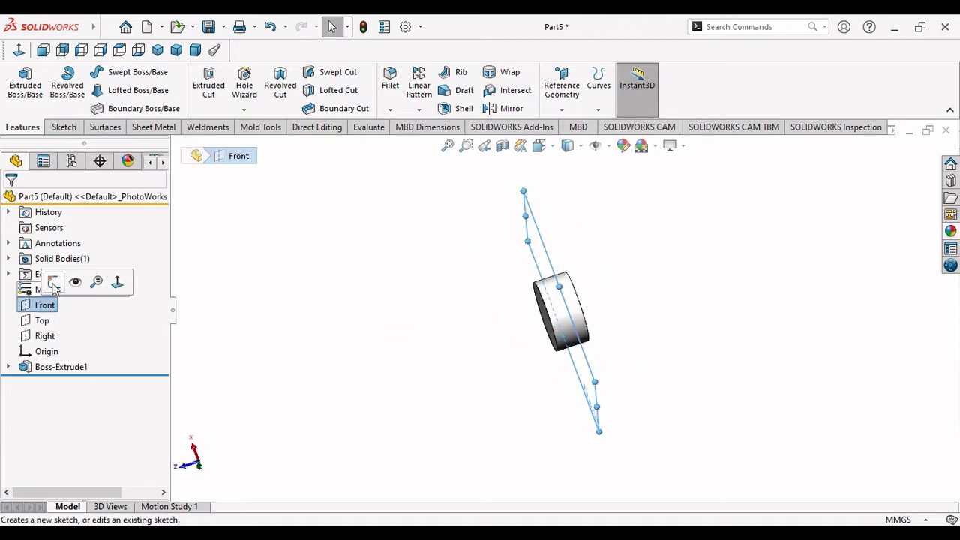
Step: Begin Sketch2 on the Front plane and view it normal to the disc face
left_click(51, 283)
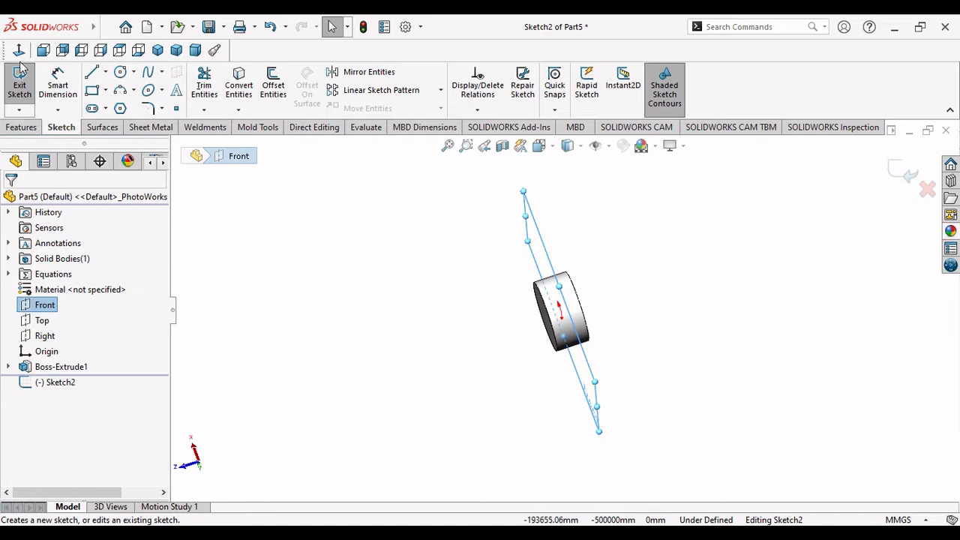
middle_click_drag(593, 463, 658, 388)
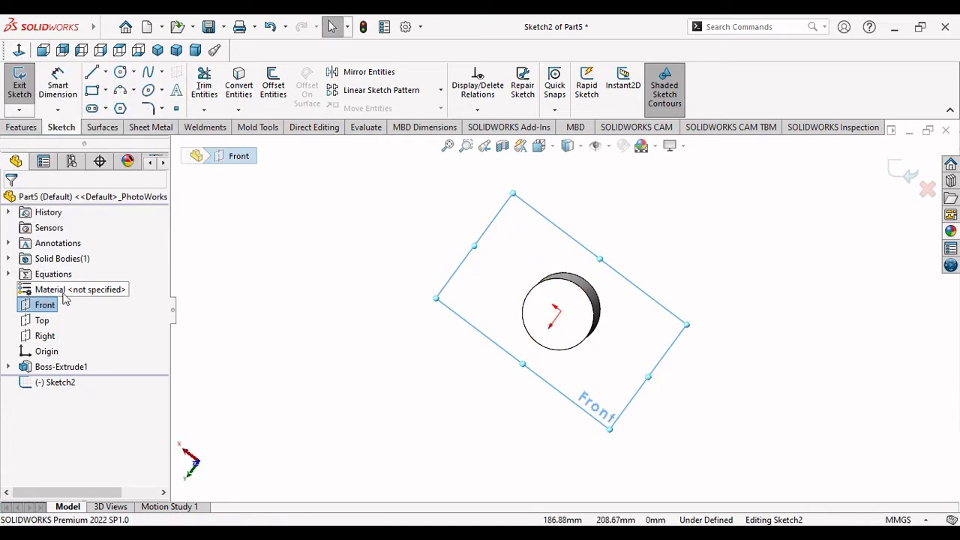
left_click(46, 351)
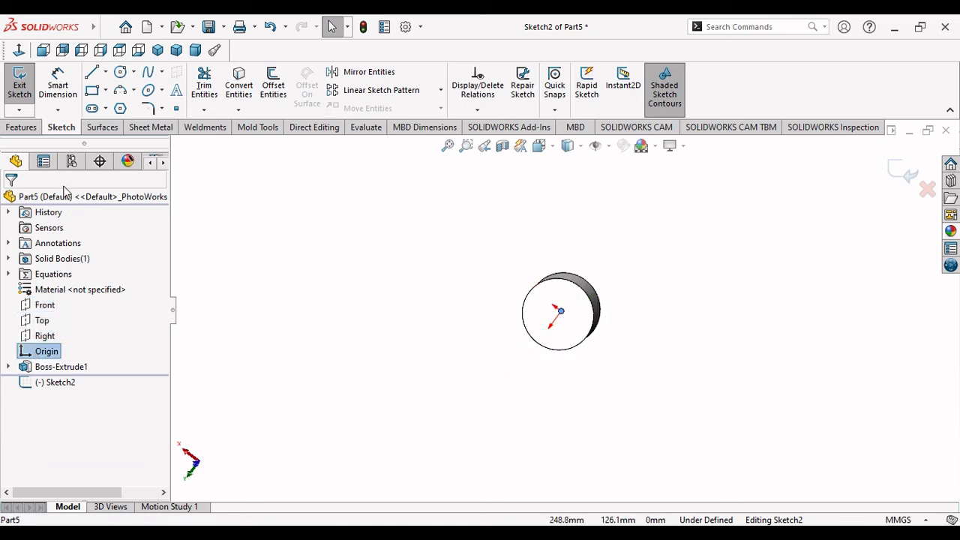
left_click(18, 49)
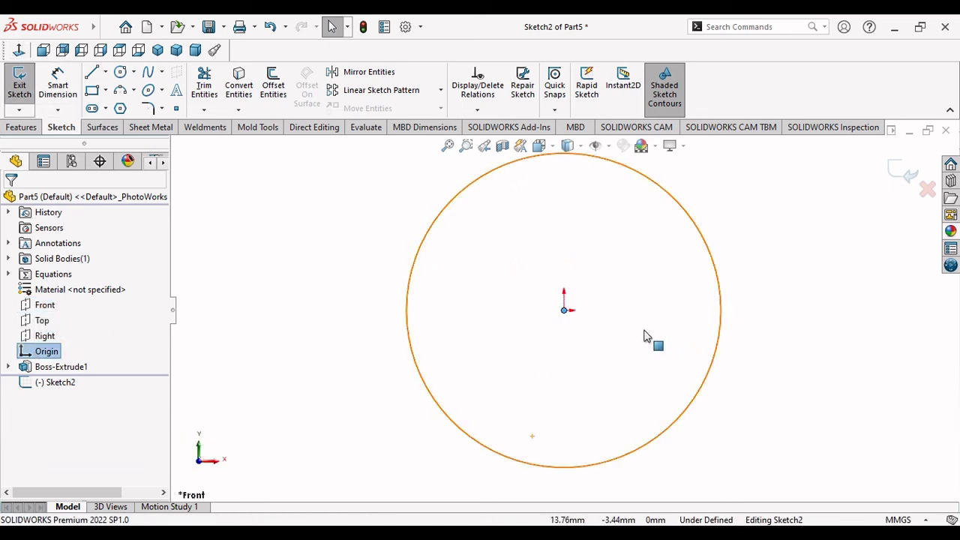
key("ctrl+1")
scroll(738, 238, "down", 1)
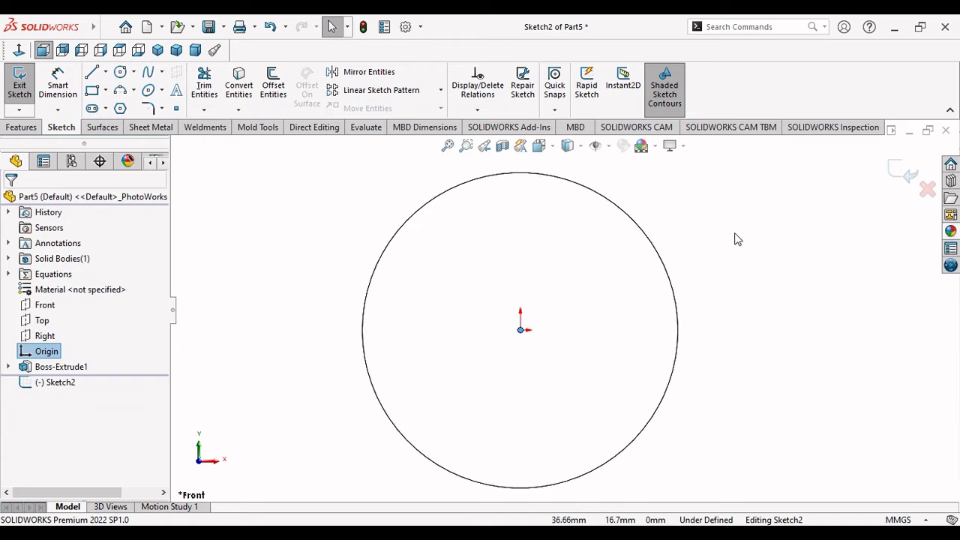
left_click(106, 72)
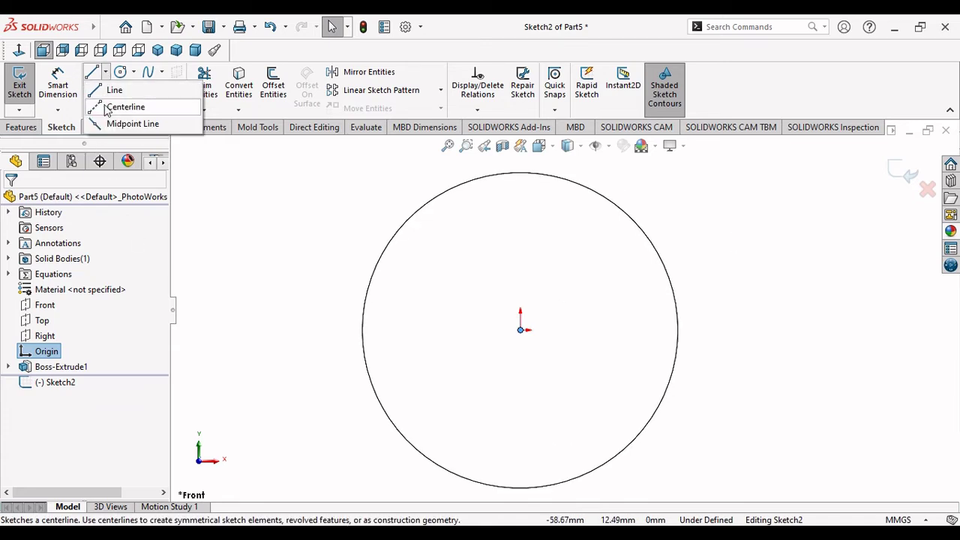
Step: Draw a vertical centerline from the origin to the top quadrant of the blank's circle
left_click(107, 107)
left_click(520, 330)
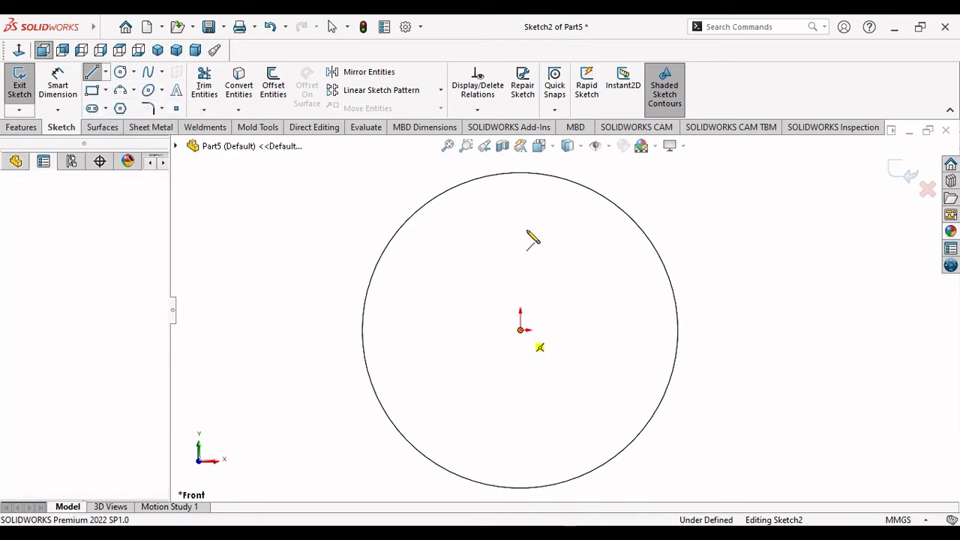
left_click(519, 174)
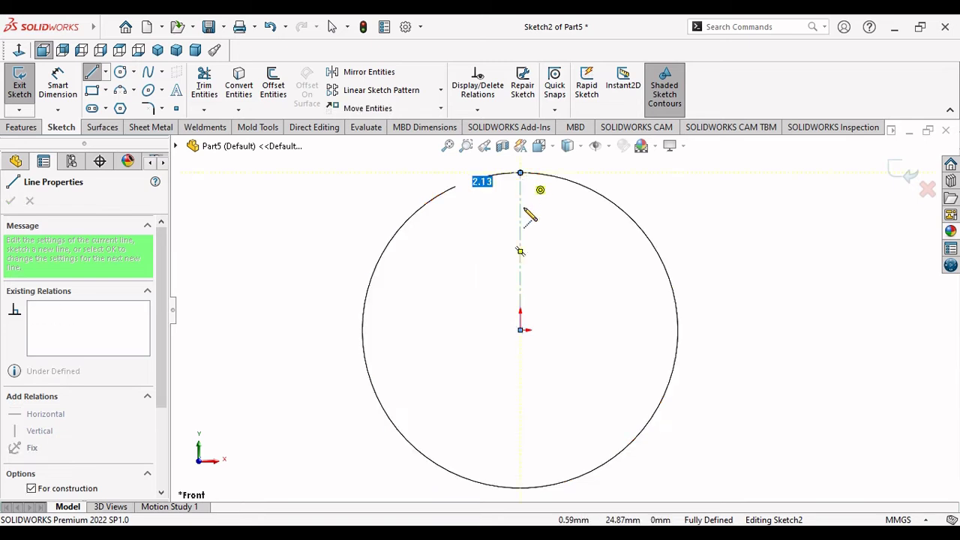
right_click(586, 272)
left_click(615, 277)
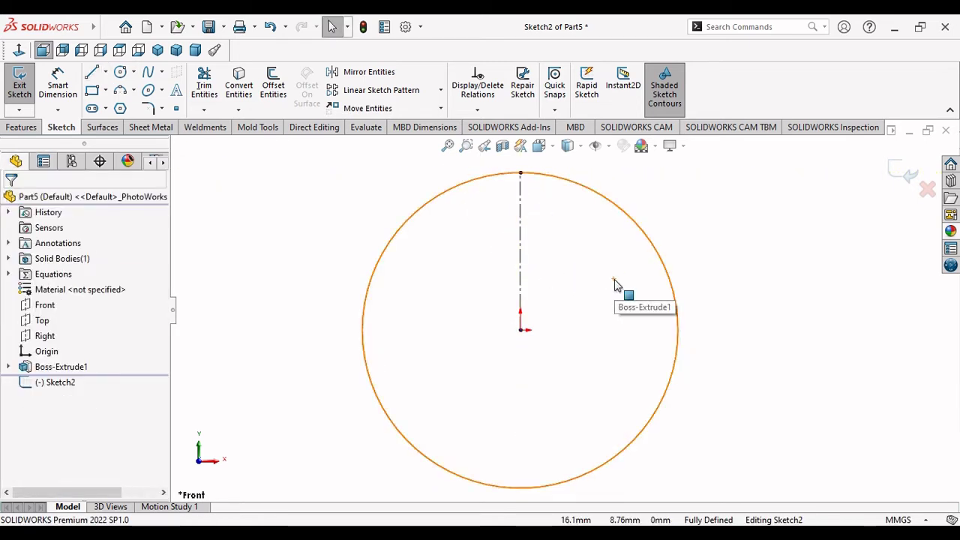
scroll(568, 253, "up", 1)
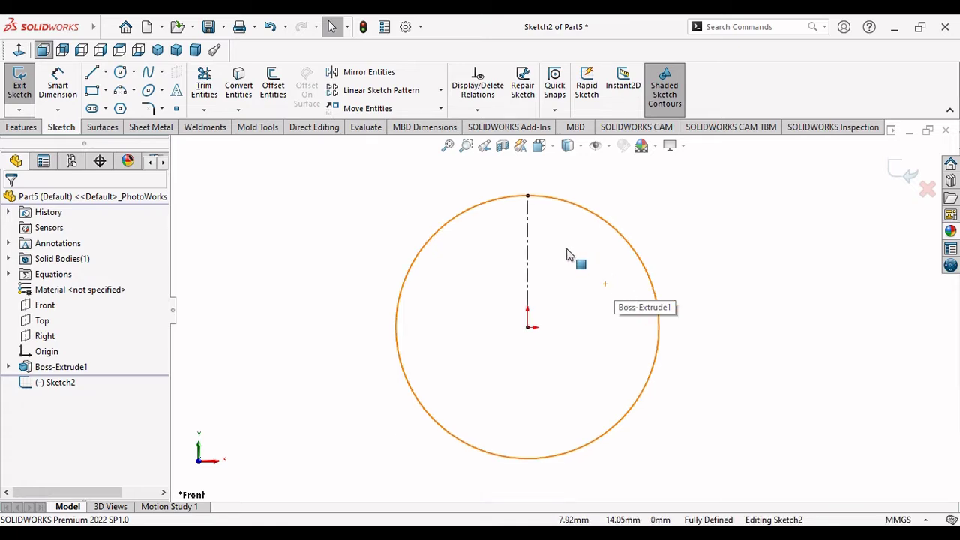
scroll(544, 207, "down", 1)
scroll(543, 207, "down", 2)
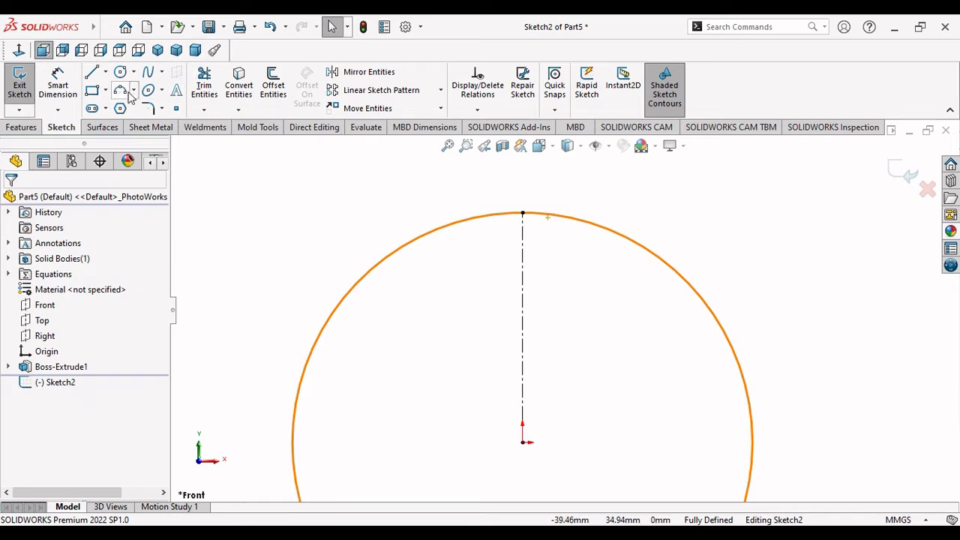
Step: Draw a three-point arc just left of the centerline, crossing the circle's top edge
key("a")
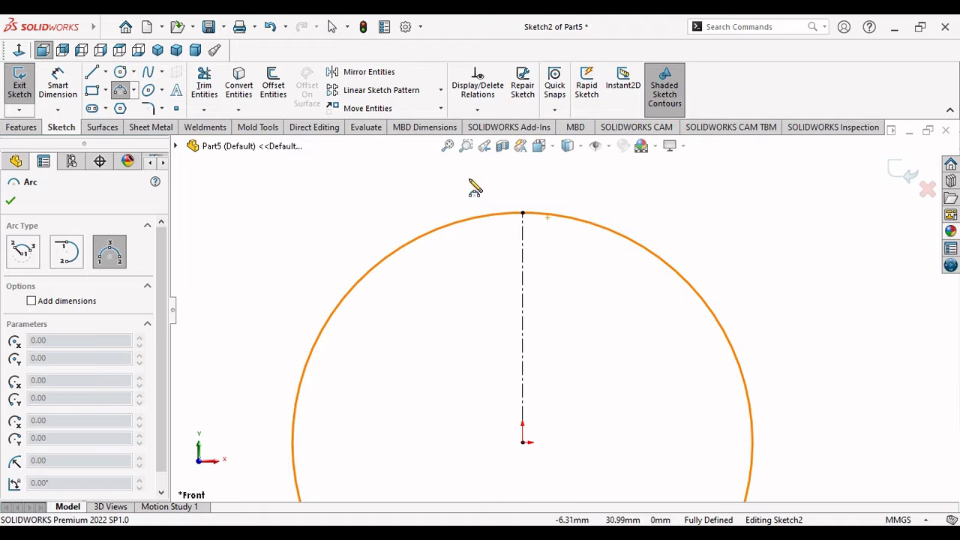
left_click(470, 182)
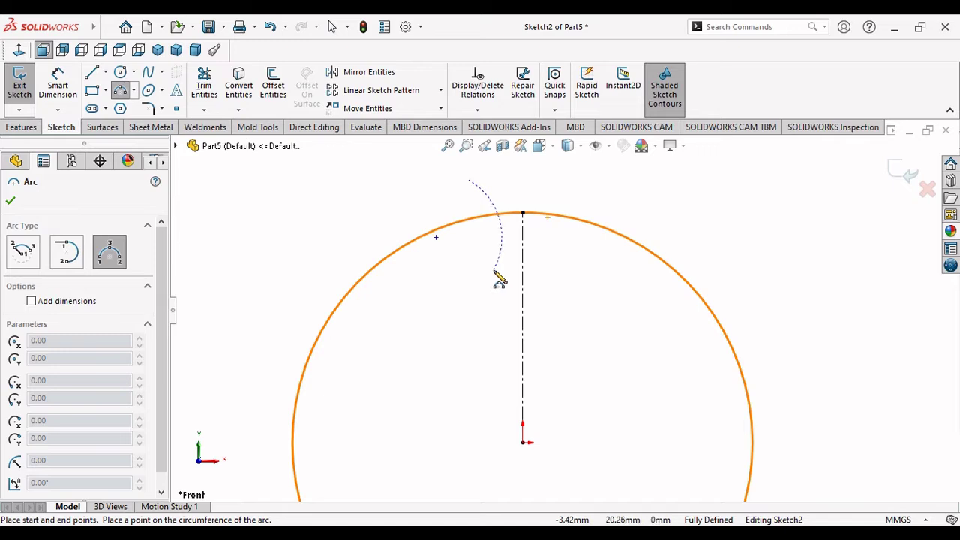
left_click(332, 27)
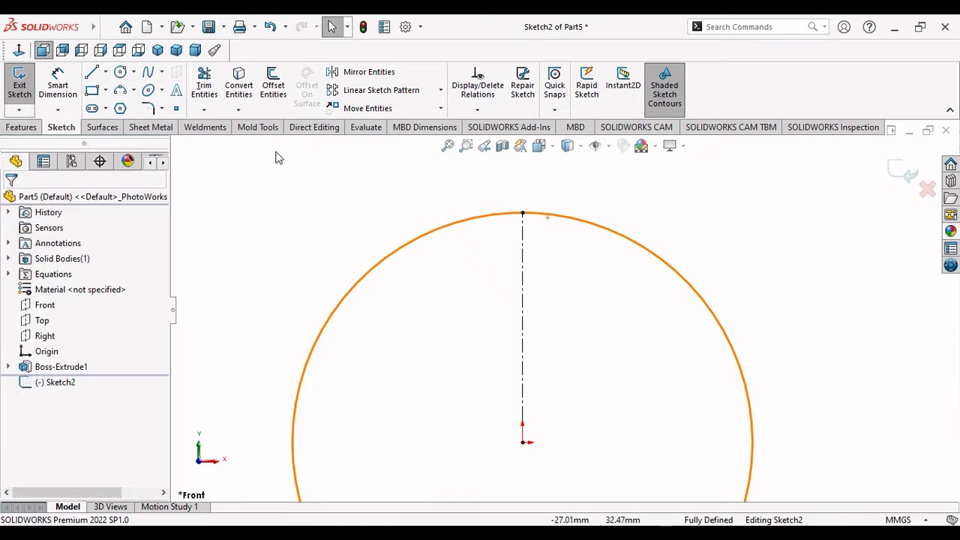
key("Return")
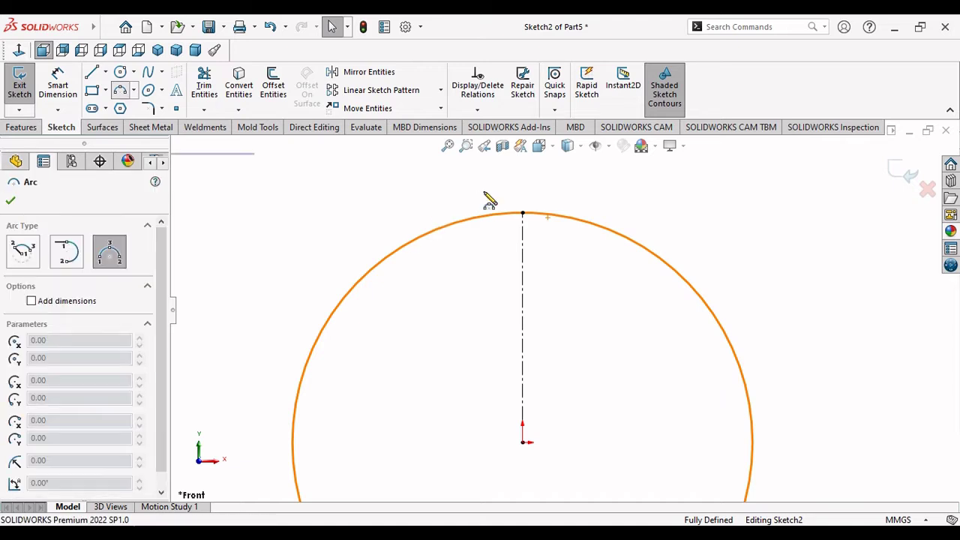
left_click(458, 187)
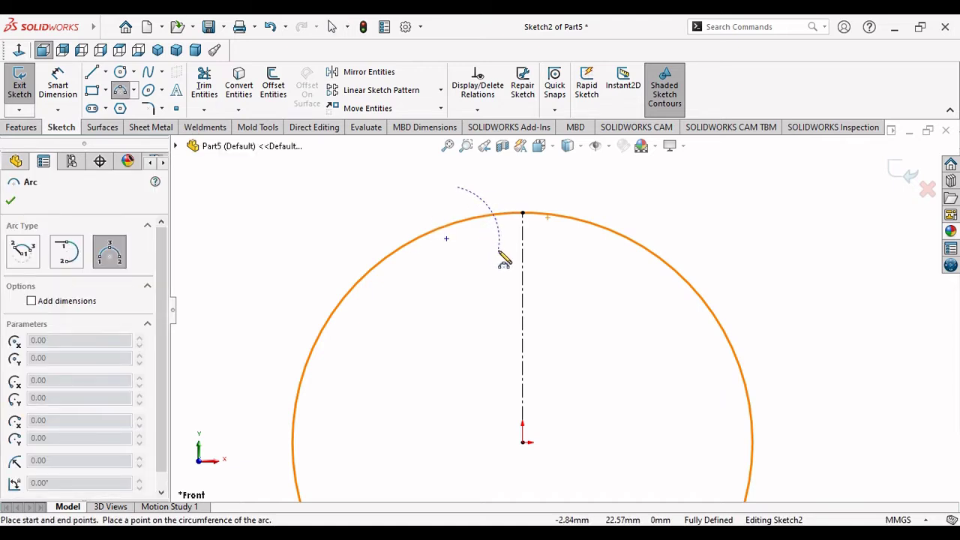
left_click(496, 258)
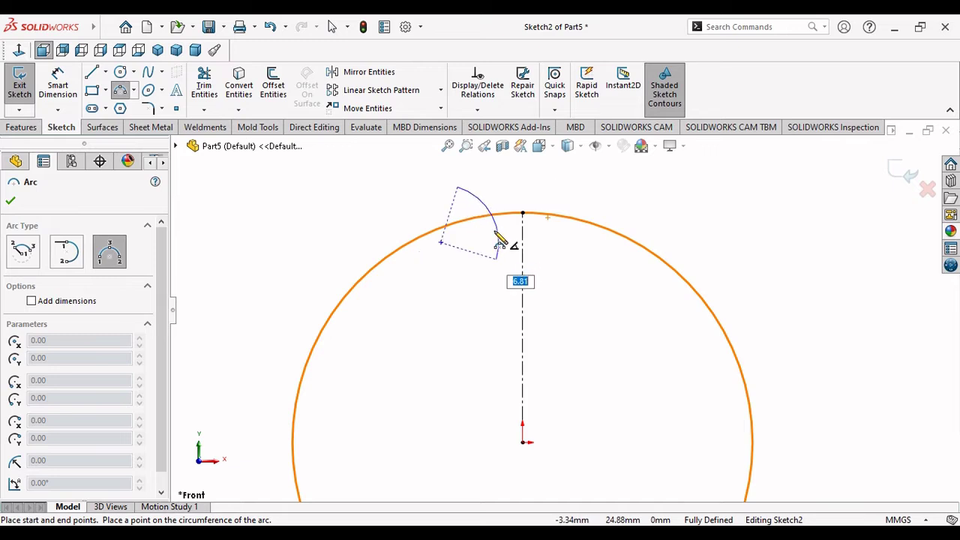
left_click(495, 240)
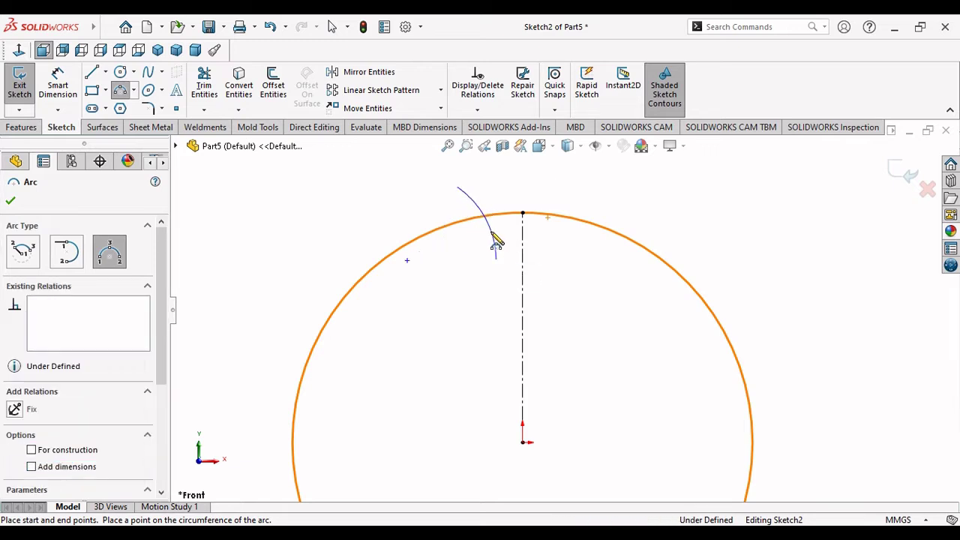
right_click(498, 201)
left_click(524, 212)
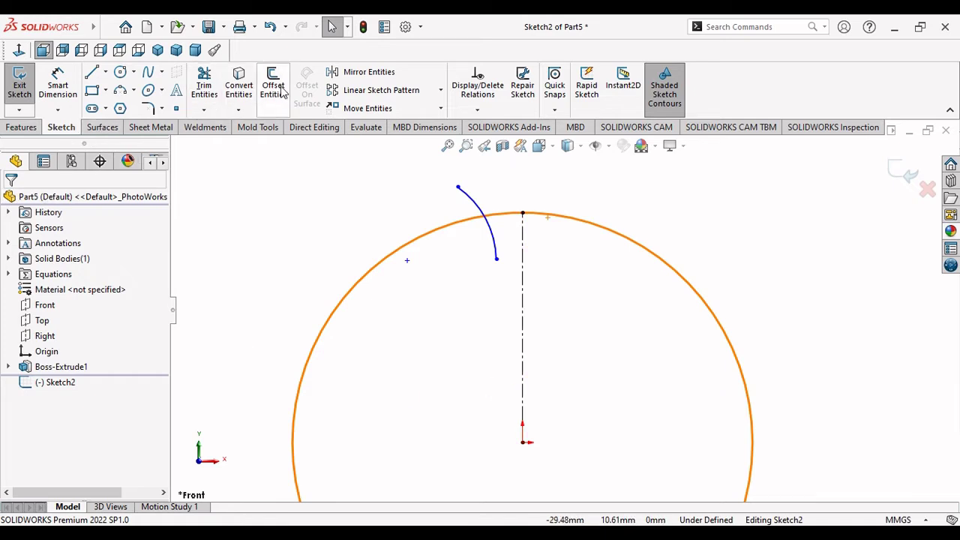
Step: Mirror Arc2 about centerline Line1 to create the matching right flank
left_click(364, 72)
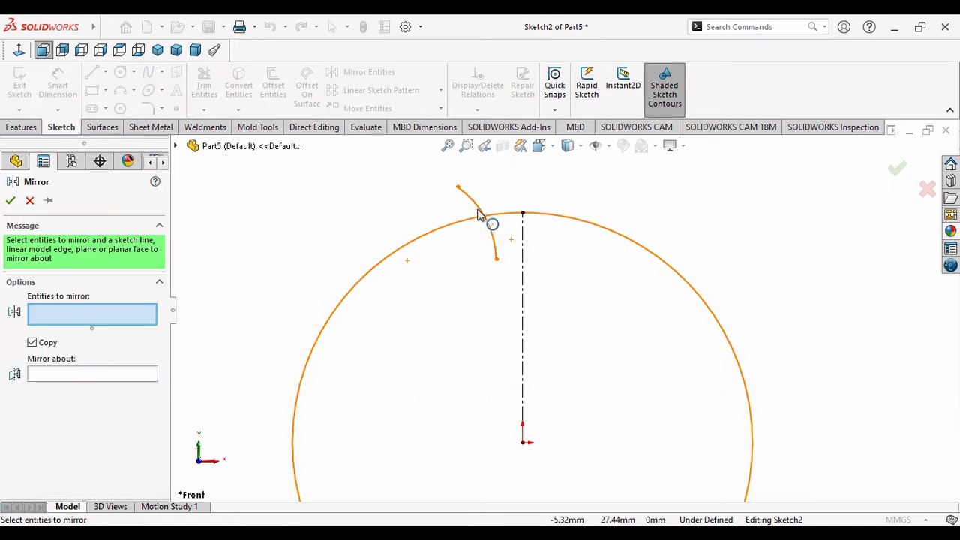
left_click(478, 214)
left_click(95, 376)
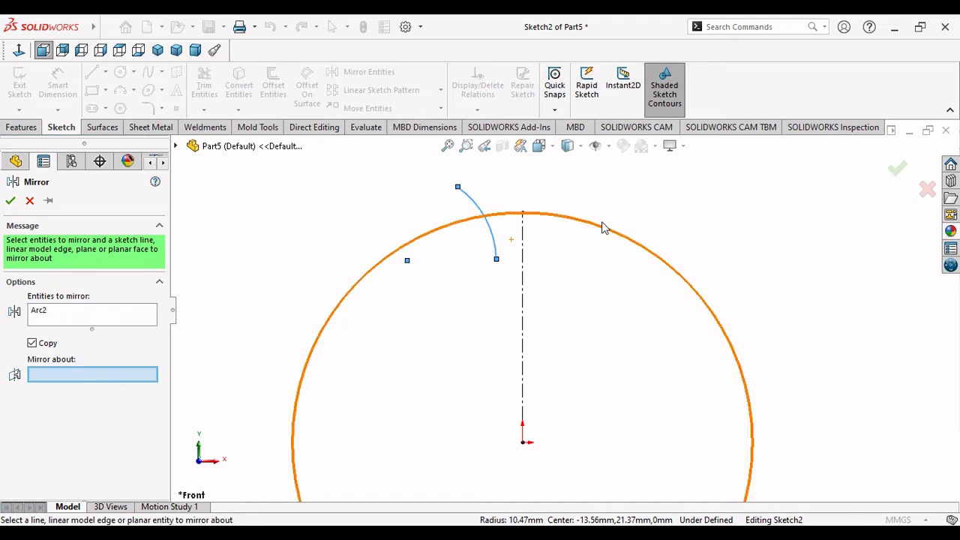
left_click(523, 268)
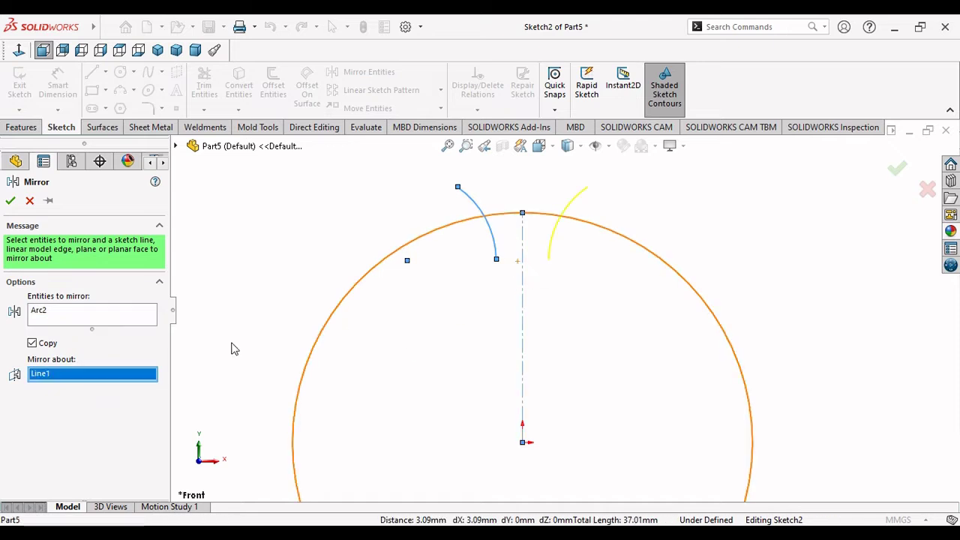
left_click(11, 199)
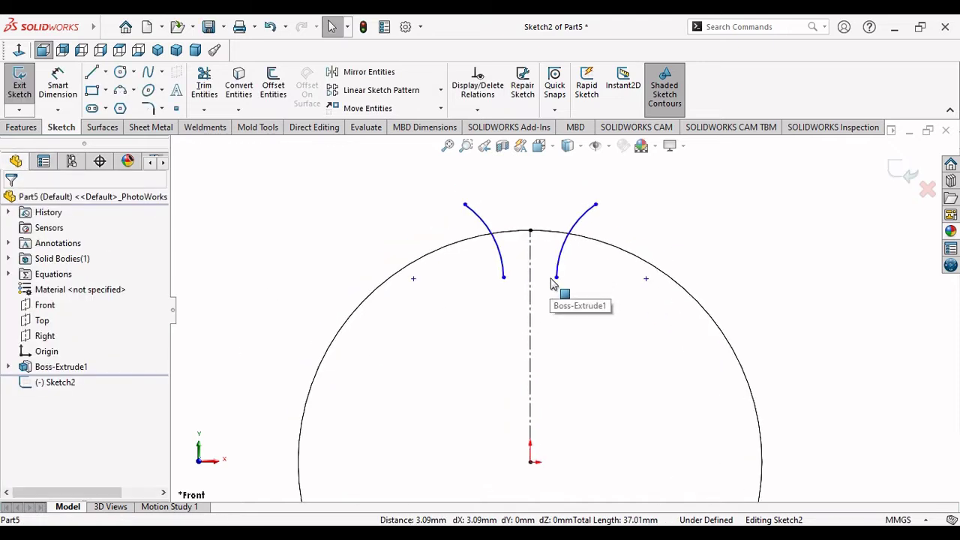
scroll(563, 315, "up", 2)
scroll(557, 375, "up", 1)
scroll(574, 418, "down", 1)
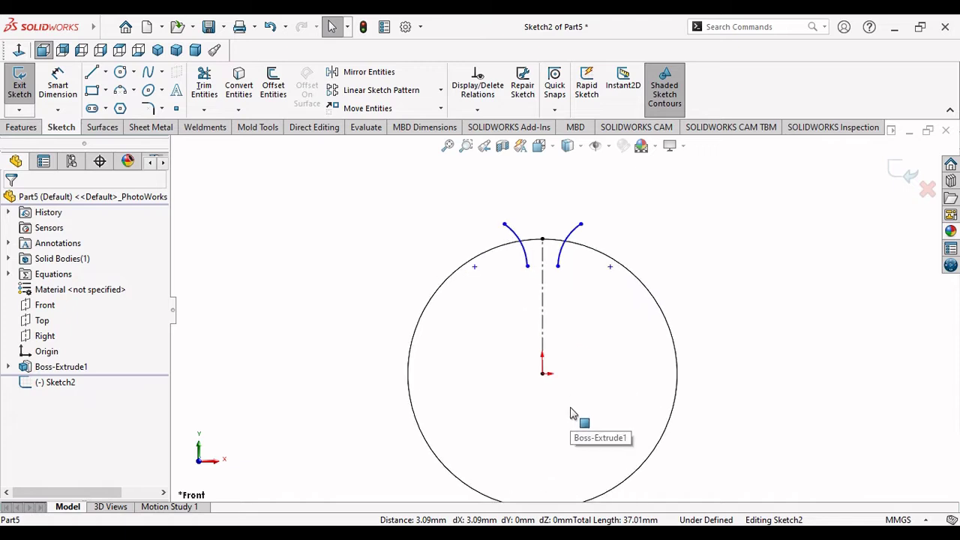
Step: Show Sketch1's circles from under Boss-Extrude1 and orbit to a tilted view
left_click(8, 368)
left_click(56, 384)
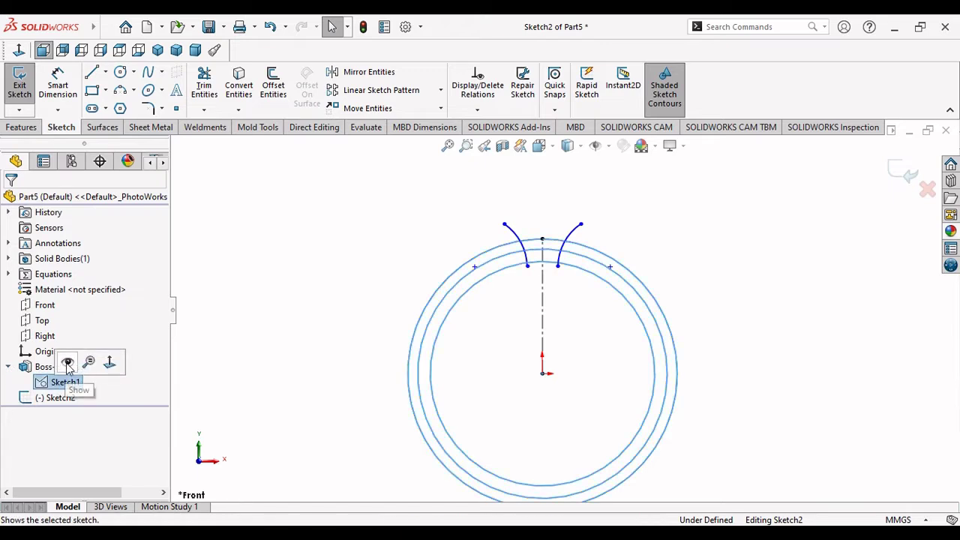
left_click(66, 361)
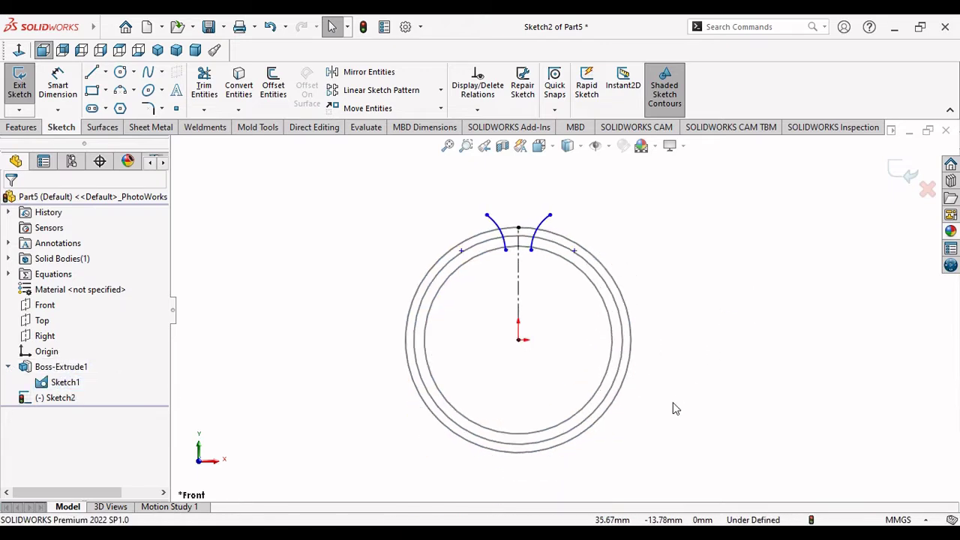
mouse_move(718, 353)
middle_mouse_down()
mouse_move(668, 384)
mouse_move(705, 373)
mouse_move(668, 390)
middle_mouse_up()
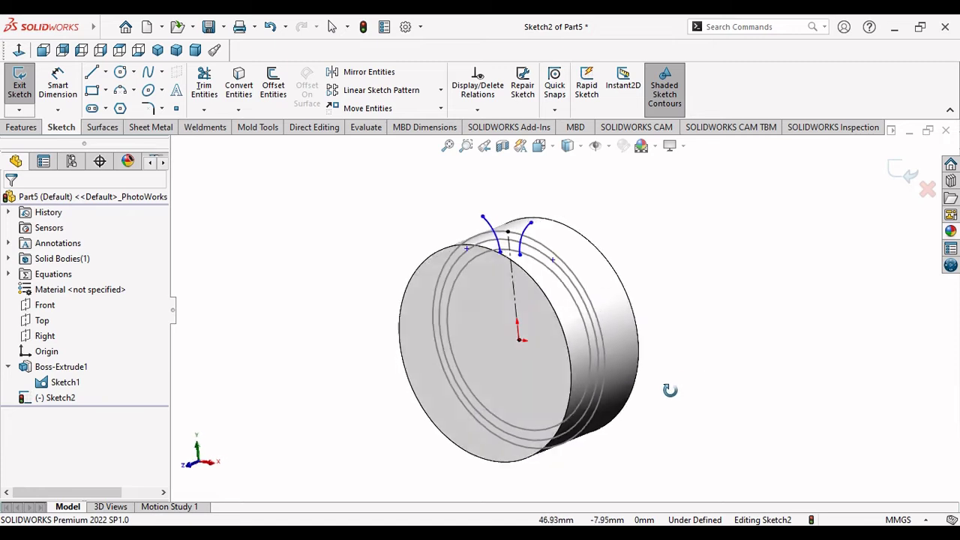
Step: Convert the blank's inner circle edge into a sketch circle and view it Normal To
left_click(568, 295)
left_click(239, 84)
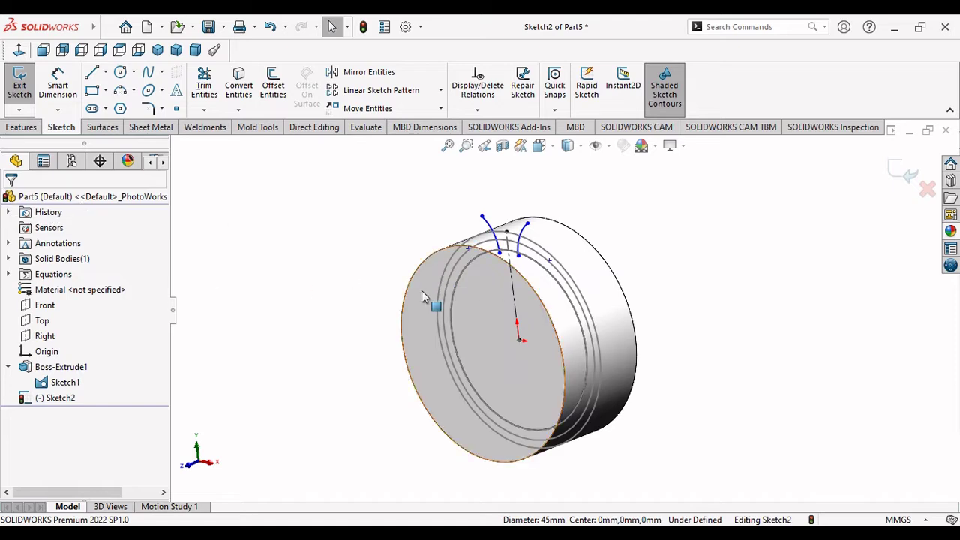
middle_click_drag(421, 290, 568, 352)
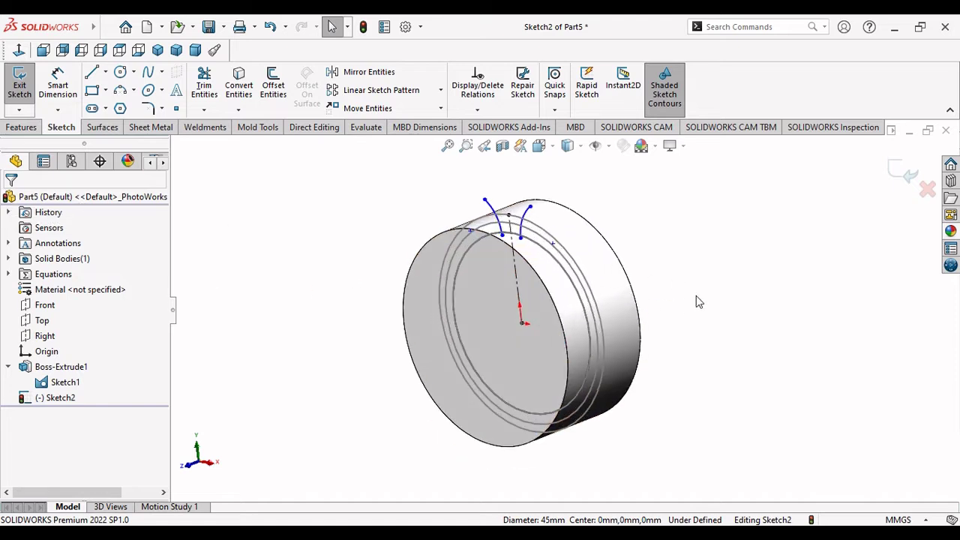
left_click(19, 50)
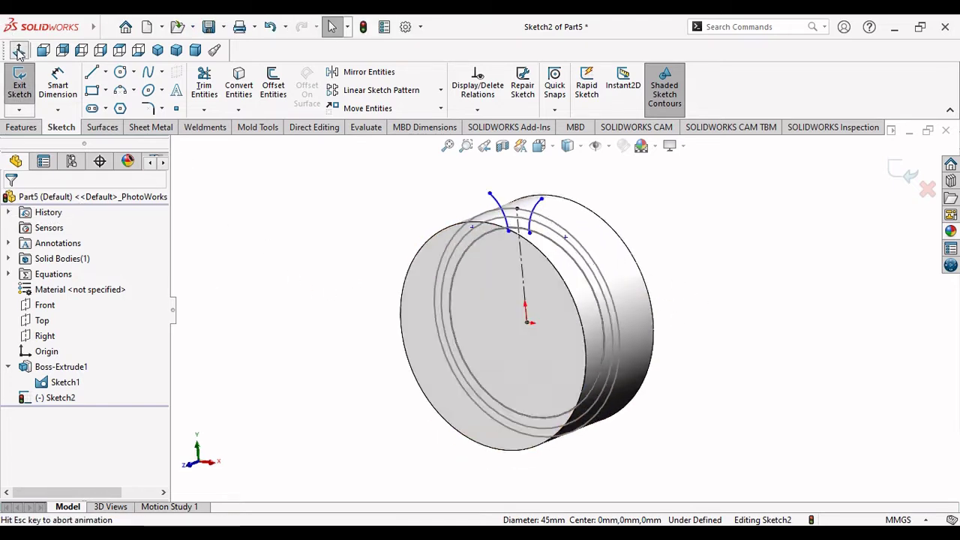
Step: Drag the left flank's lower endpoint onto the inner circle to make it coincident
scroll(592, 210, "down", 5)
scroll(575, 225, "down", 2)
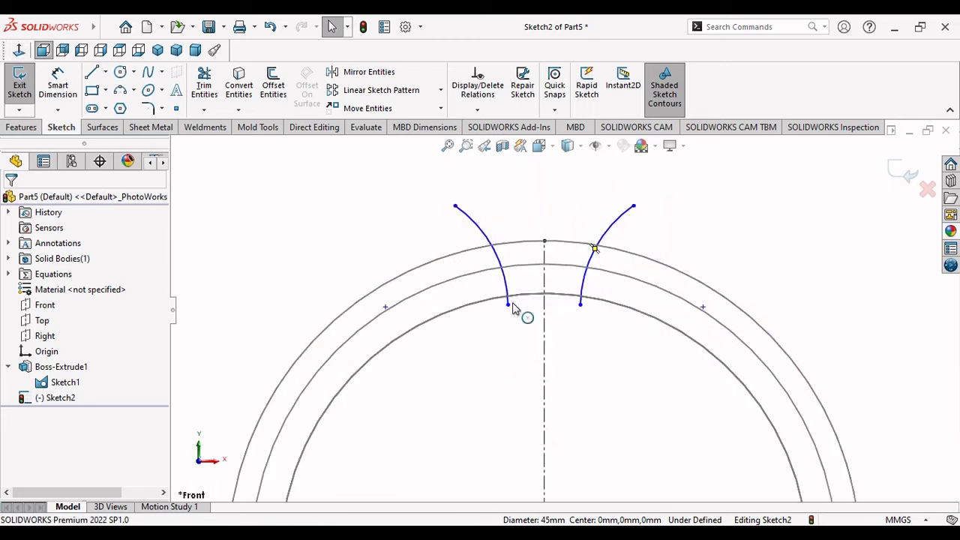
left_click(508, 305)
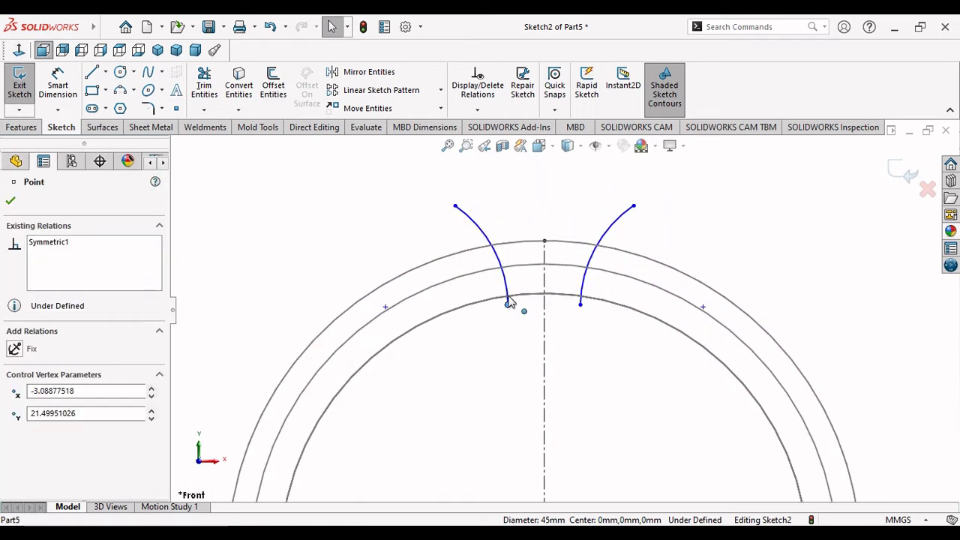
scroll(511, 306, "down", 2)
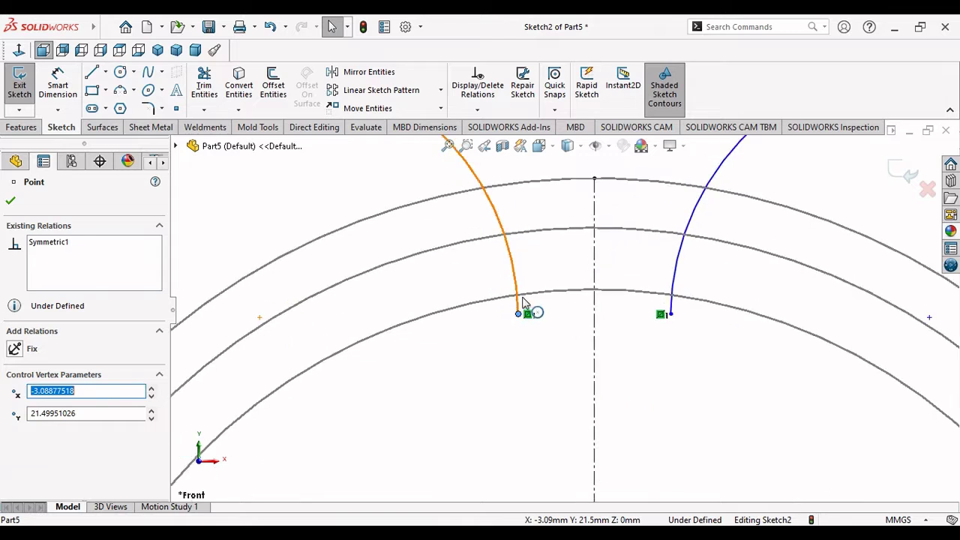
mouse_move(521, 318)
left_mouse_down()
mouse_move(521, 298)
mouse_move(534, 301)
left_mouse_up()
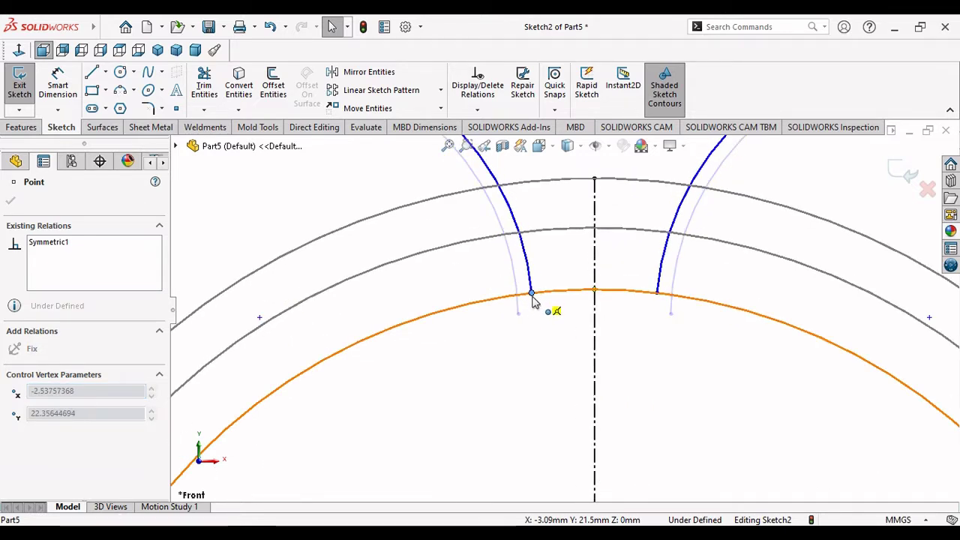
scroll(543, 328, "up", 3)
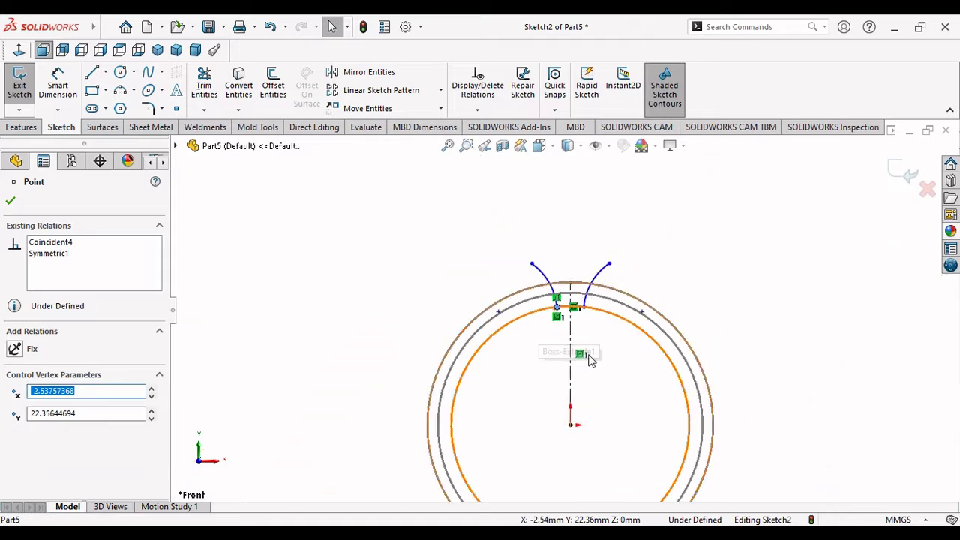
left_click(11, 201)
scroll(660, 442, "up", 3)
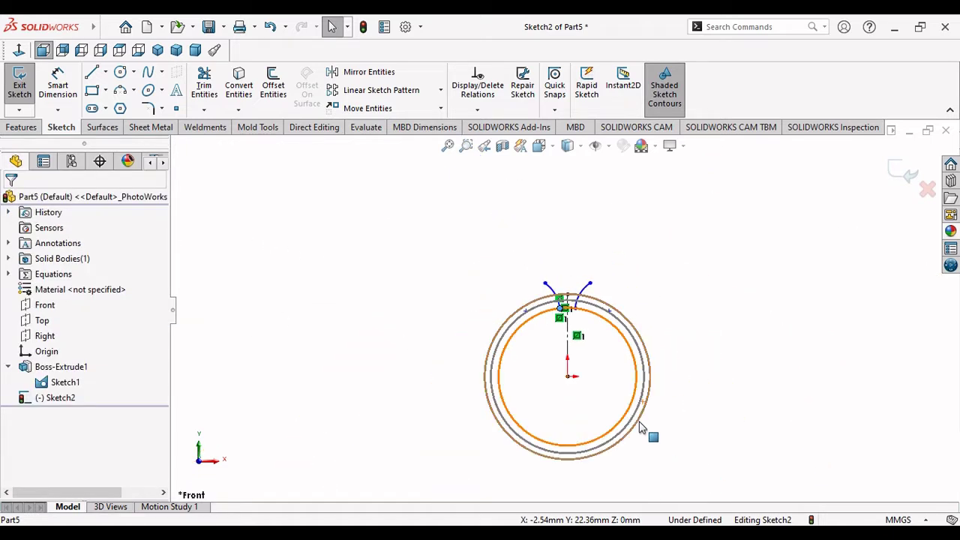
scroll(593, 359, "down", 3)
scroll(541, 263, "down", 2)
scroll(540, 261, "down", 1)
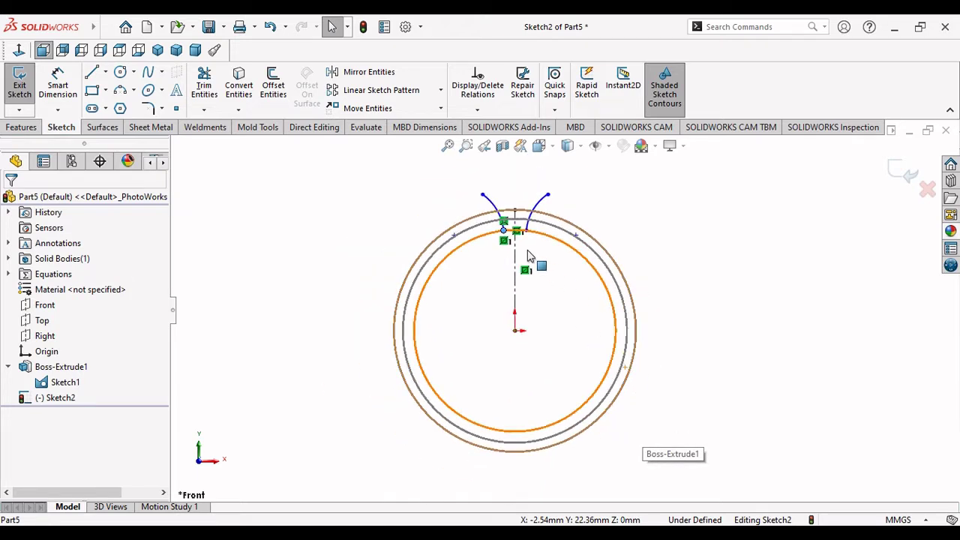
scroll(525, 255, "down", 1)
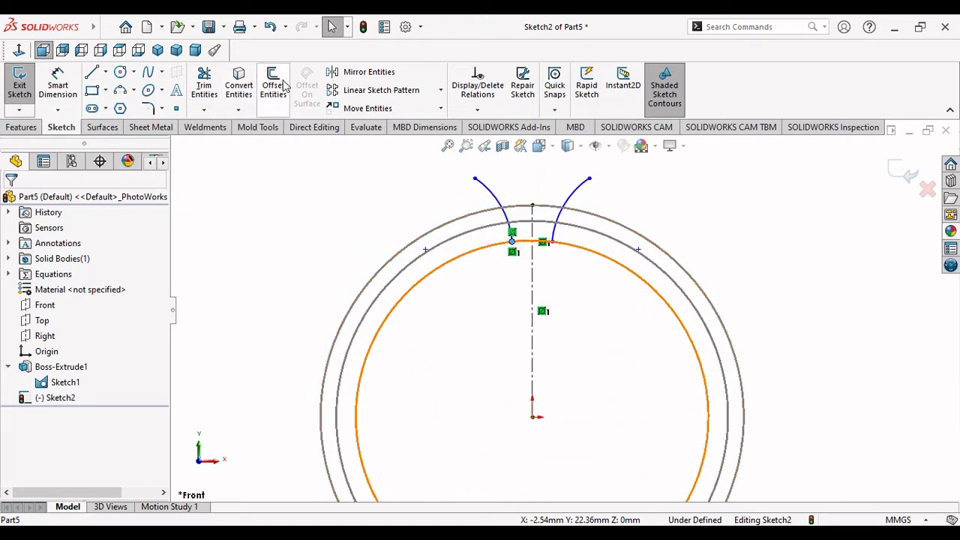
Step: Hide Sketch1 so only the tooth sketch geometry remains visible
left_click(204, 82)
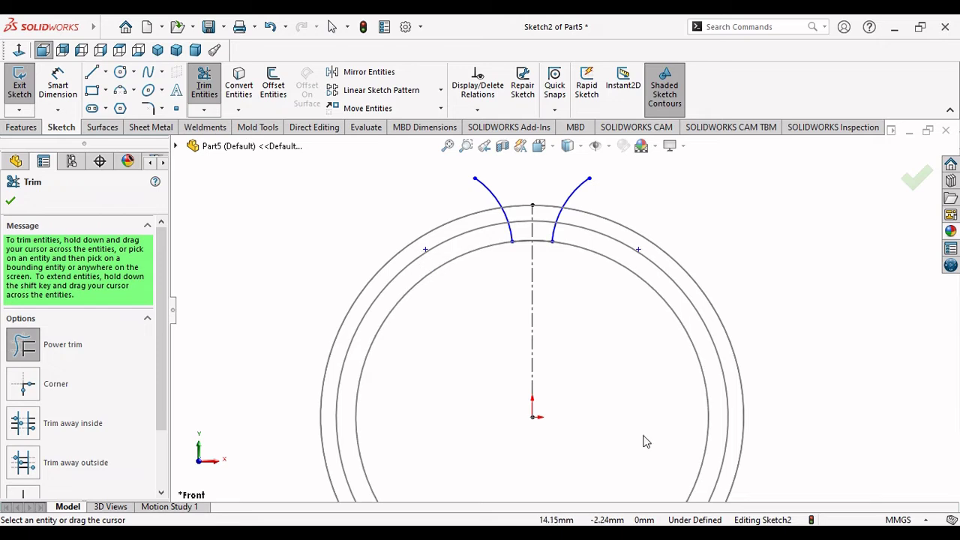
left_click(11, 202)
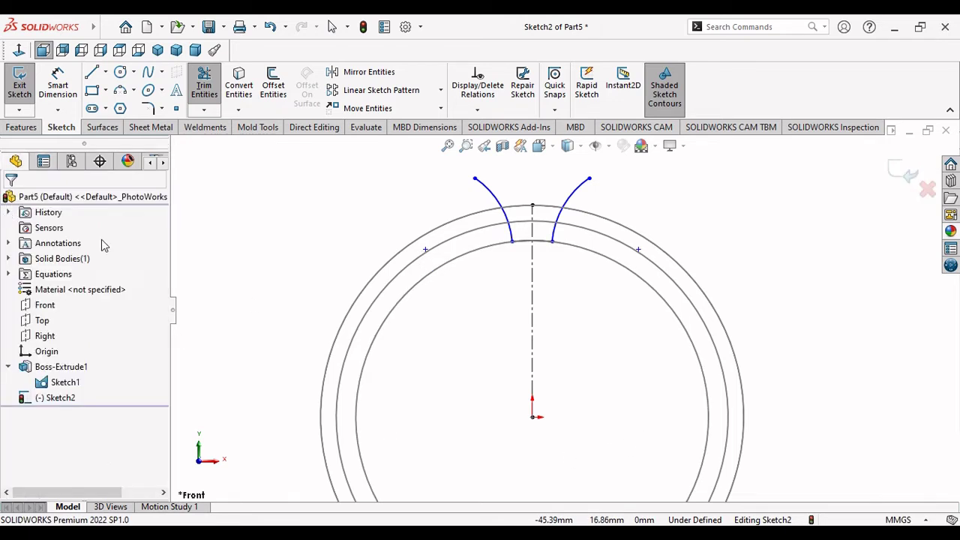
left_click(547, 258)
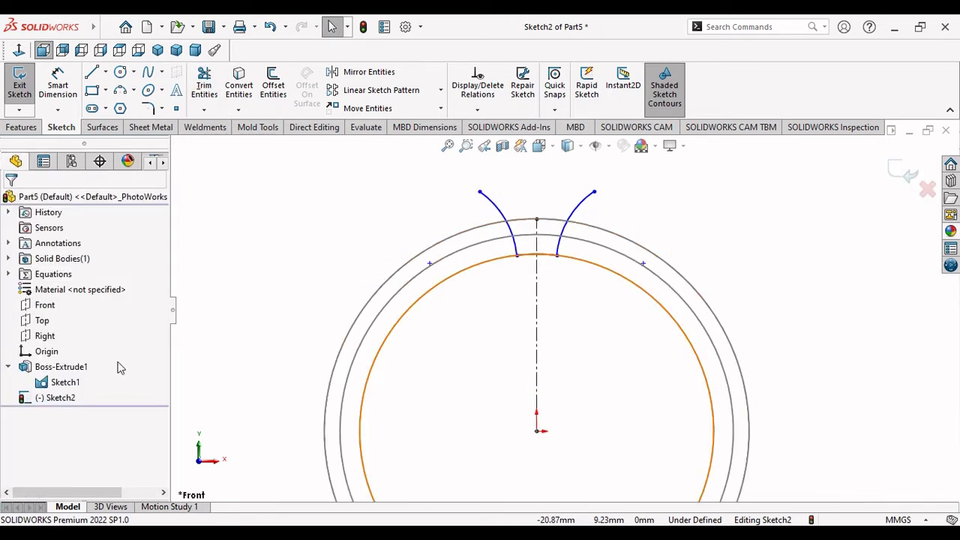
left_click(64, 384)
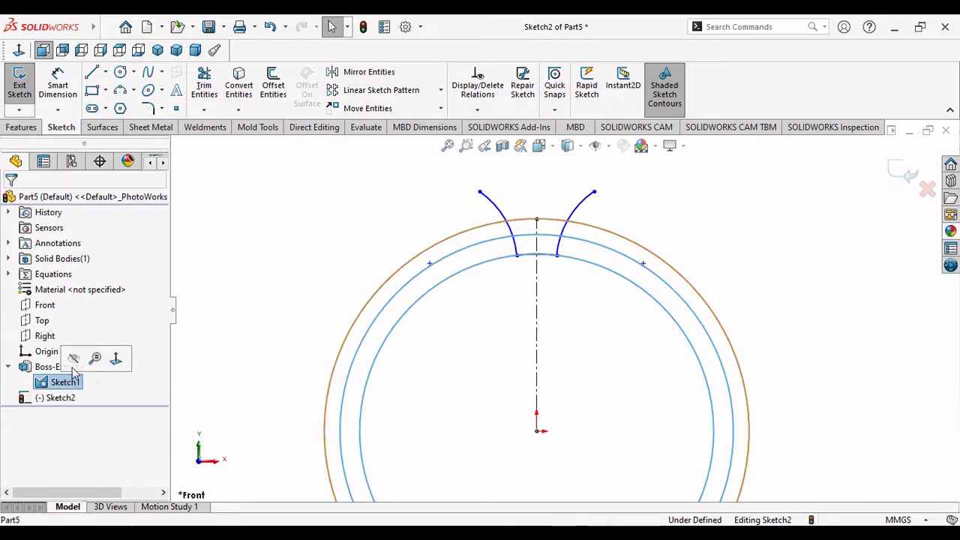
left_click(75, 362)
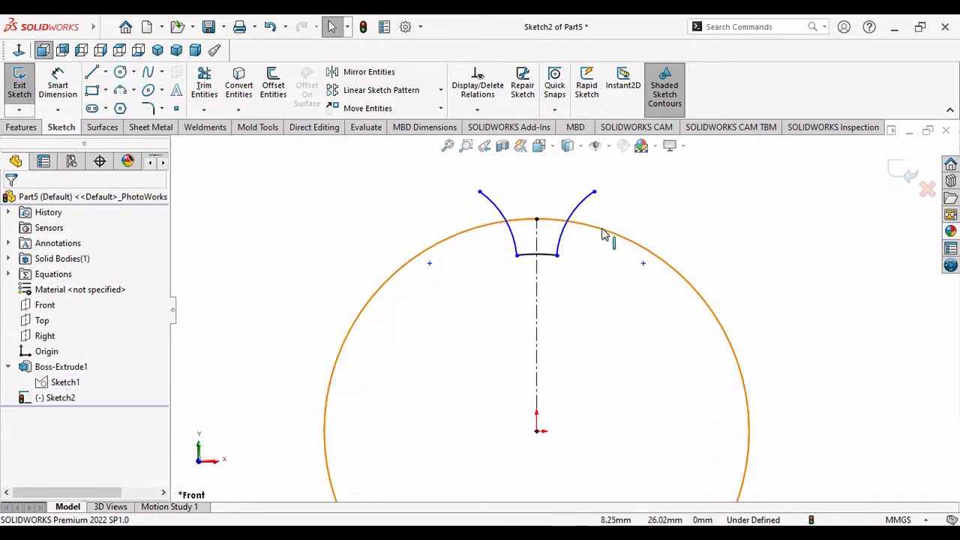
Step: Select the tooth sketch's outer circle for Offset Entities
scroll(601, 233, "down", 2)
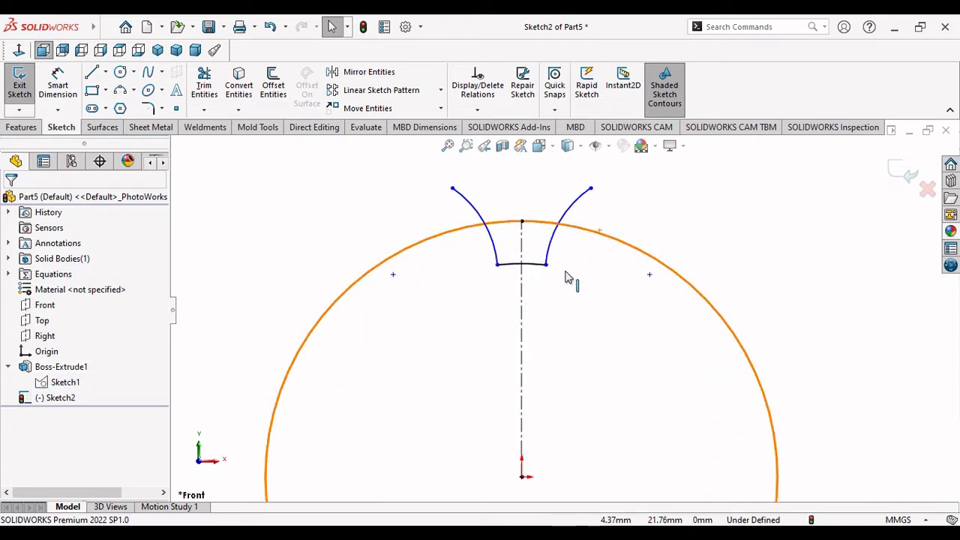
left_click(438, 242)
left_click(273, 87)
type("1")
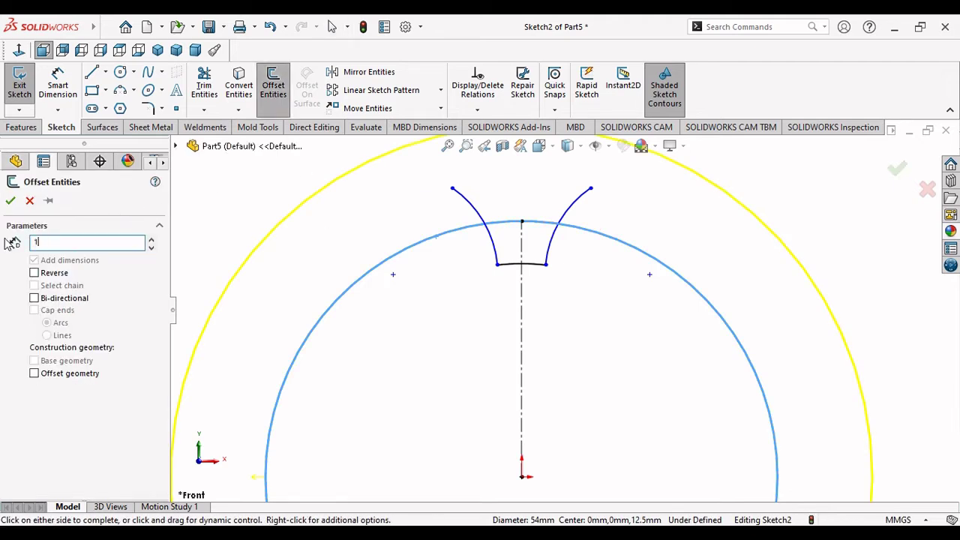
Step: Offset the Ø54 circle 1 mm outward and drag the left flank's upper end onto it
key("Return")
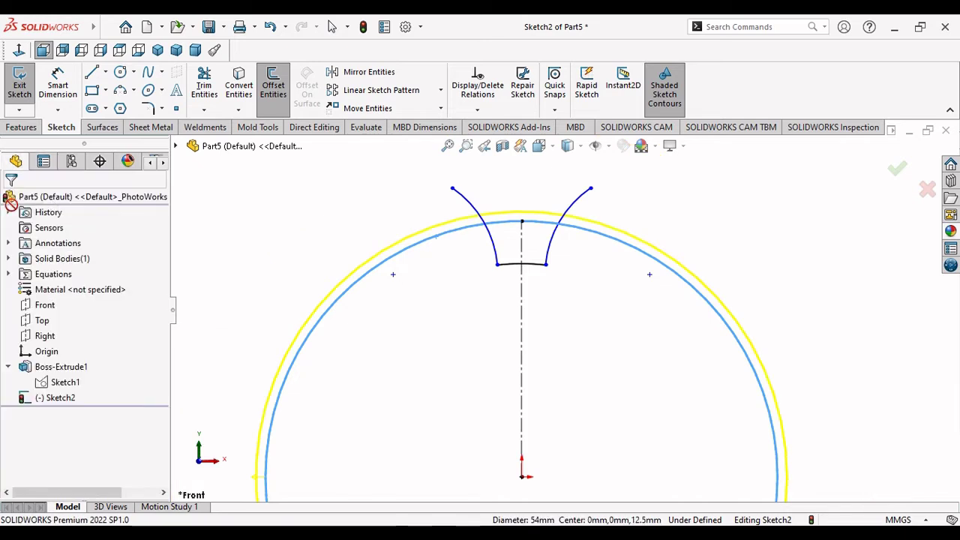
scroll(559, 223, "down", 1)
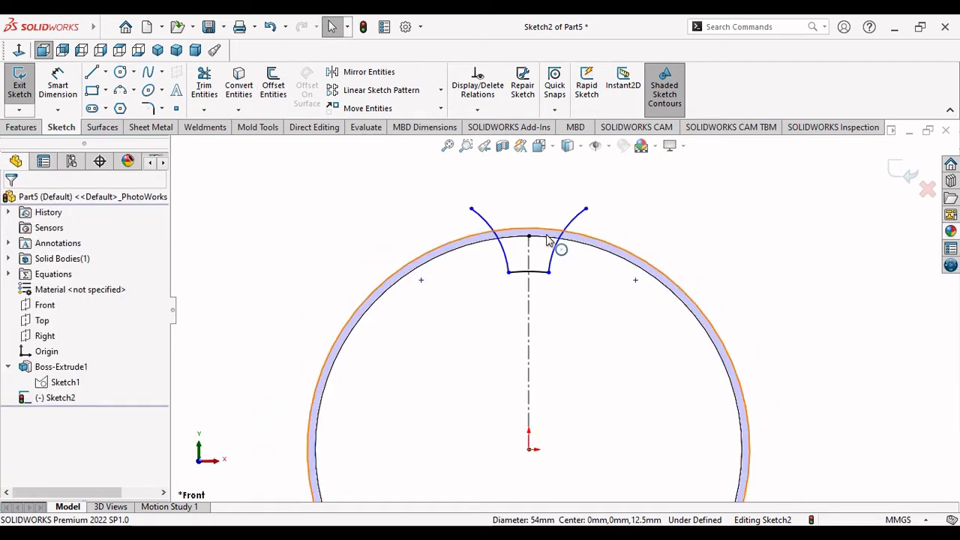
scroll(558, 240, "down", 1)
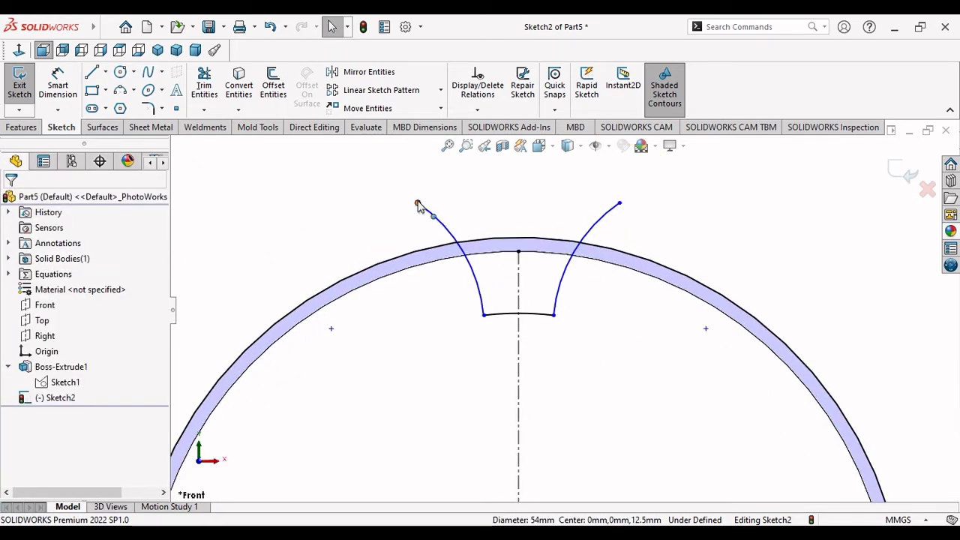
left_click_drag(417, 204, 447, 245)
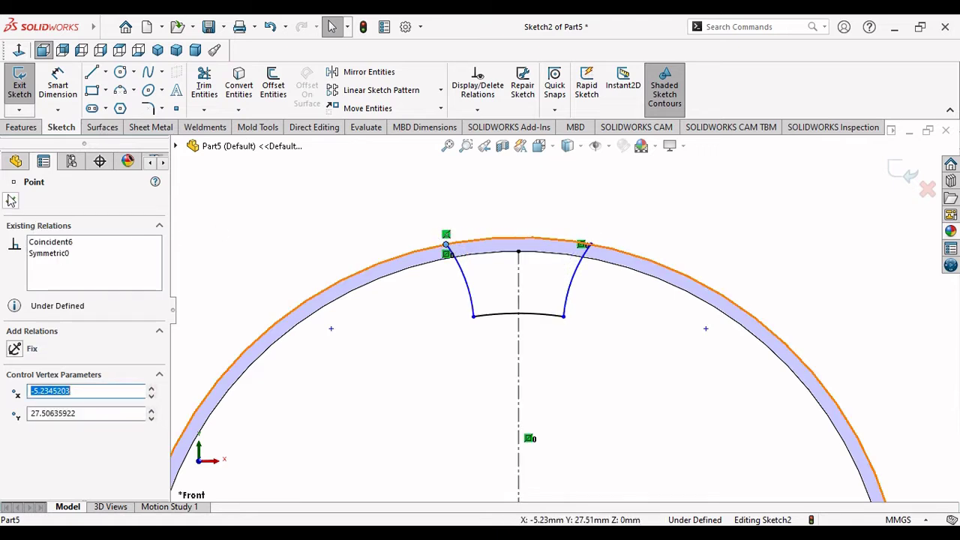
Step: Trim the offset circle outside the tooth tip and the root arc at the left flank, undoing the last trim
key("Escape")
left_click(204, 85)
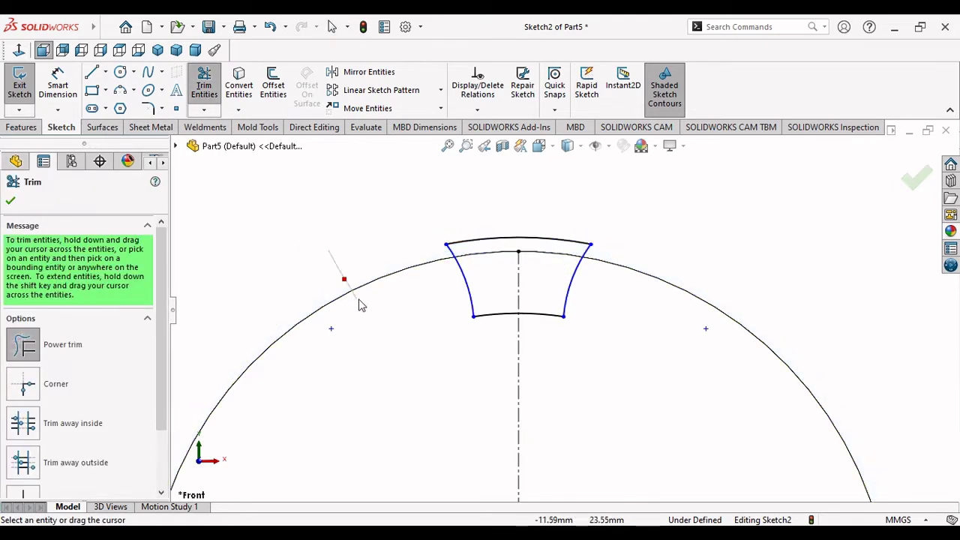
left_click_drag(361, 304, 421, 342)
scroll(535, 350, "up", 4)
scroll(544, 337, "down", 4)
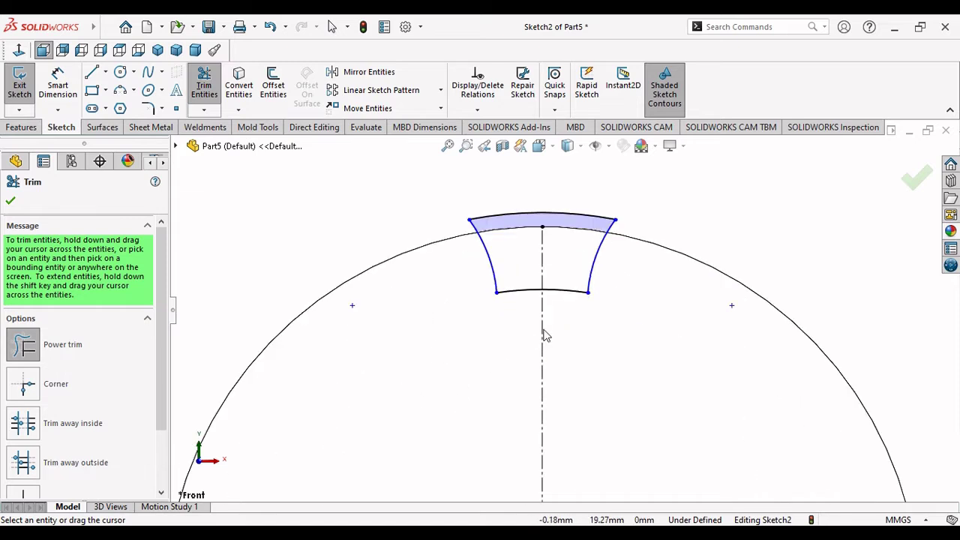
left_click(497, 291)
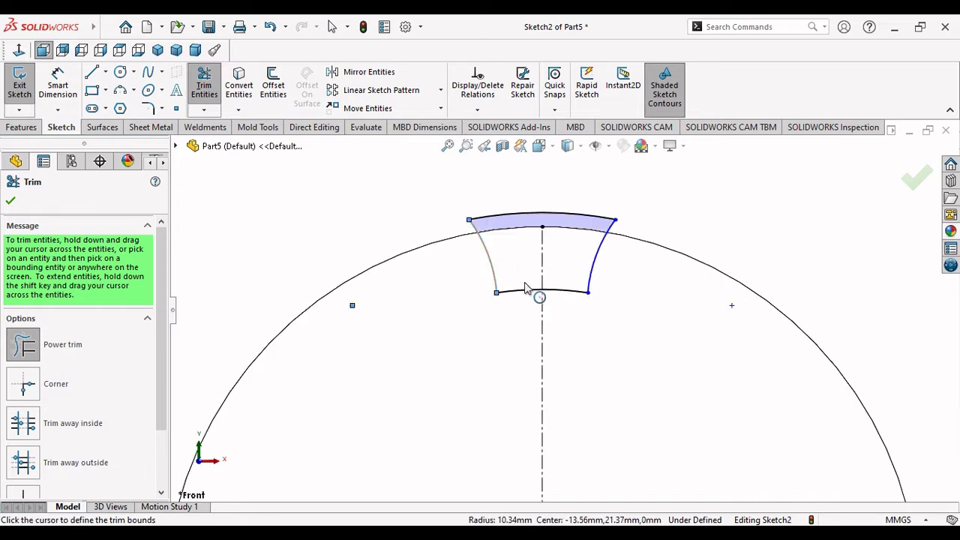
left_click(527, 290)
left_click(14, 203)
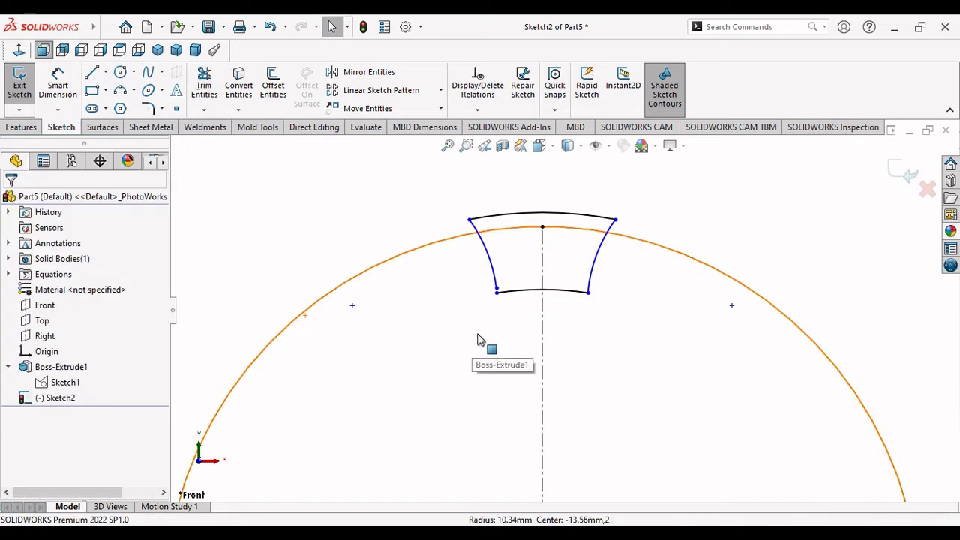
key("ctrl+z")
Step: Widen the tooth root by moving its lower-left corner outward, then deselect Sketch1
scroll(510, 308, "down", 3)
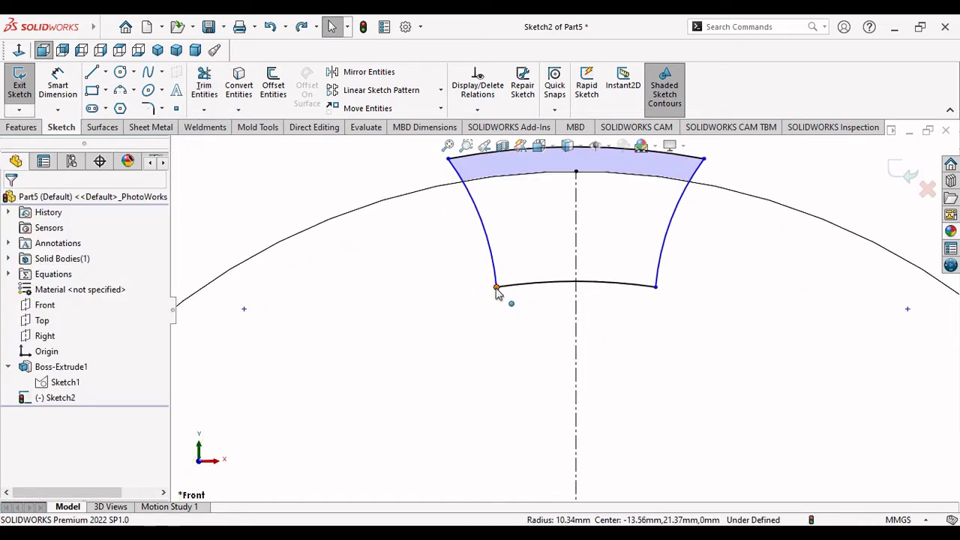
left_click(543, 283)
left_click_drag(554, 289, 532, 291)
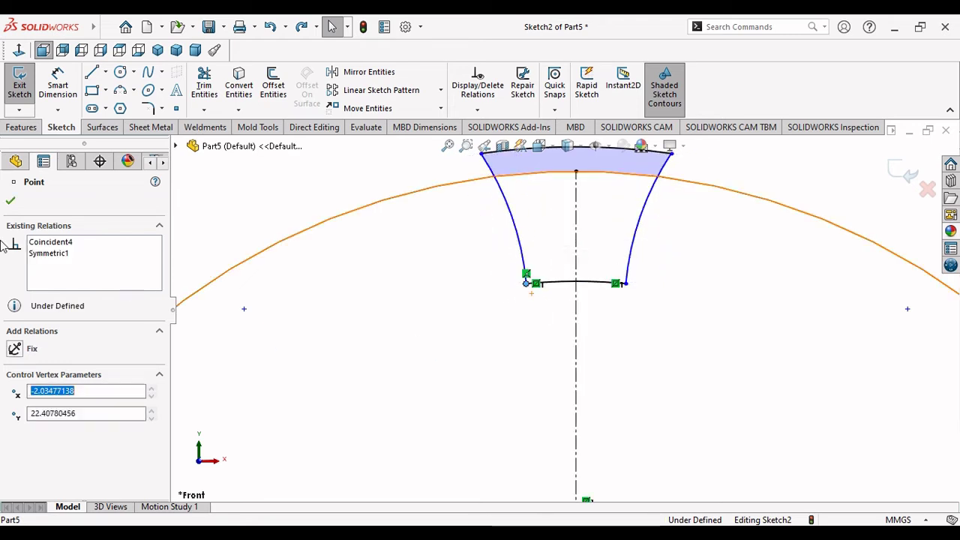
left_click(384, 343)
scroll(428, 337, "up", 2)
scroll(587, 323, "down", 1)
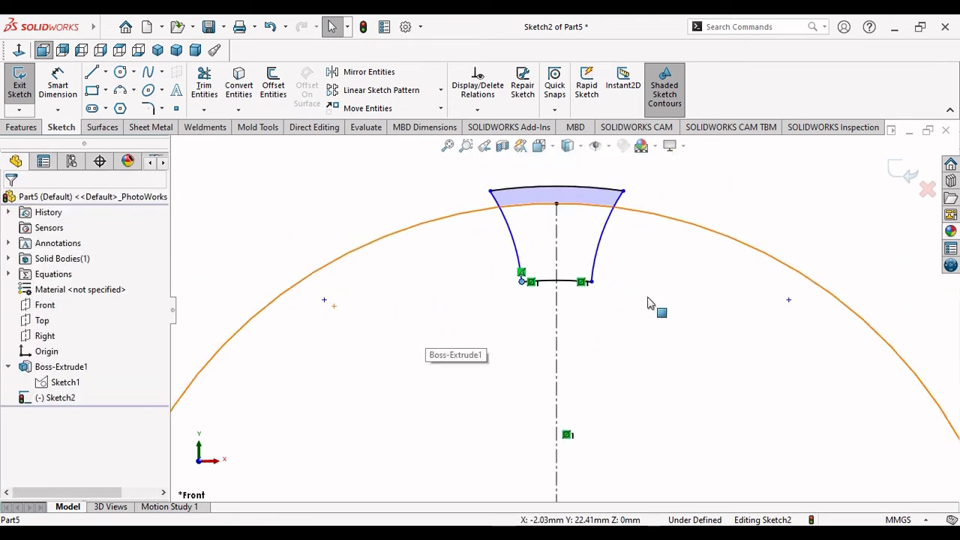
scroll(612, 366, "up", 4)
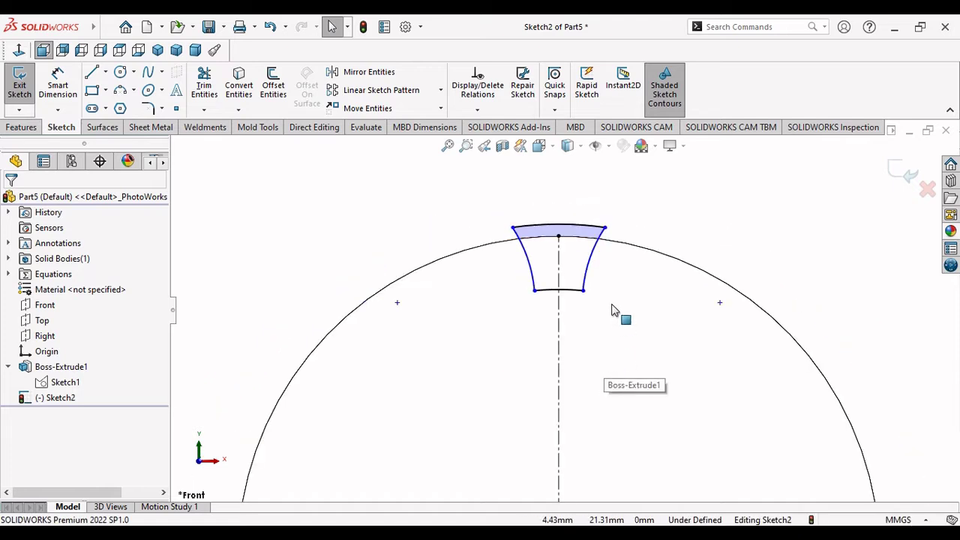
scroll(615, 300, "down", 3)
scroll(618, 240, "down", 1)
scroll(642, 278, "down", 1)
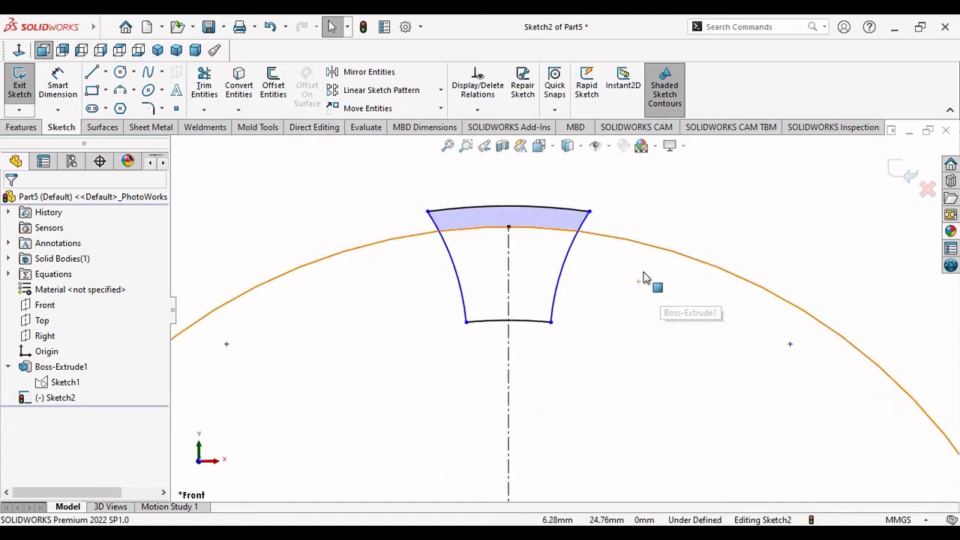
left_click(65, 383)
left_click(285, 200)
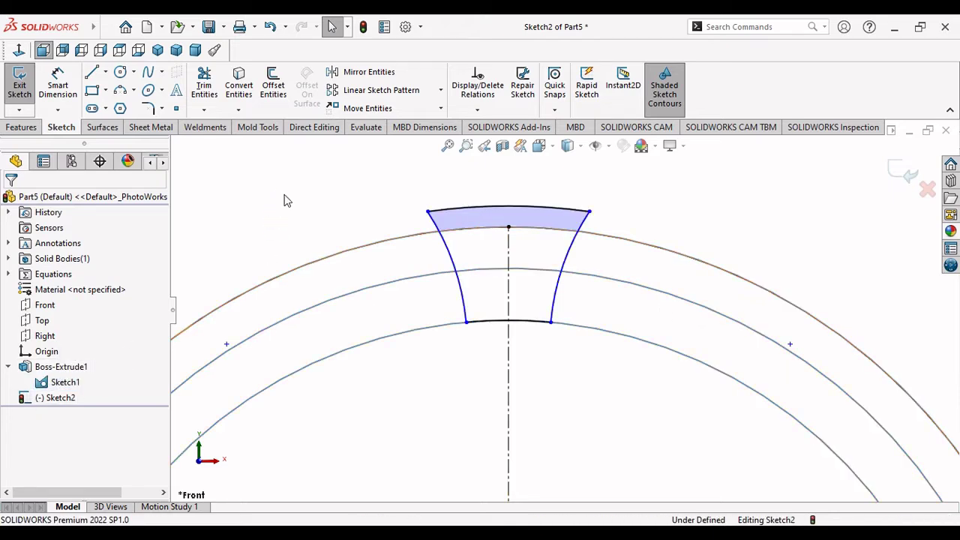
Step: Draw a horizontal construction centerline across the tooth
left_click(106, 72)
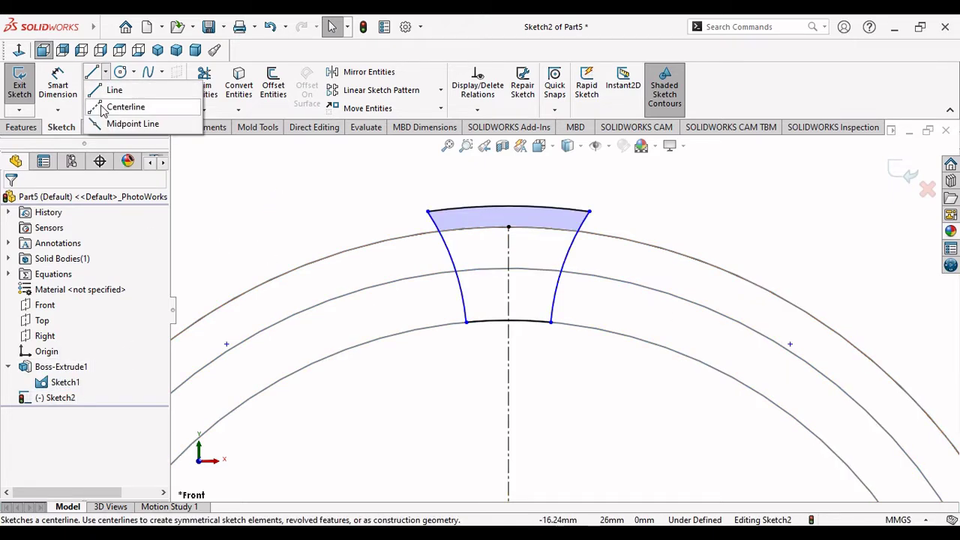
left_click(124, 103)
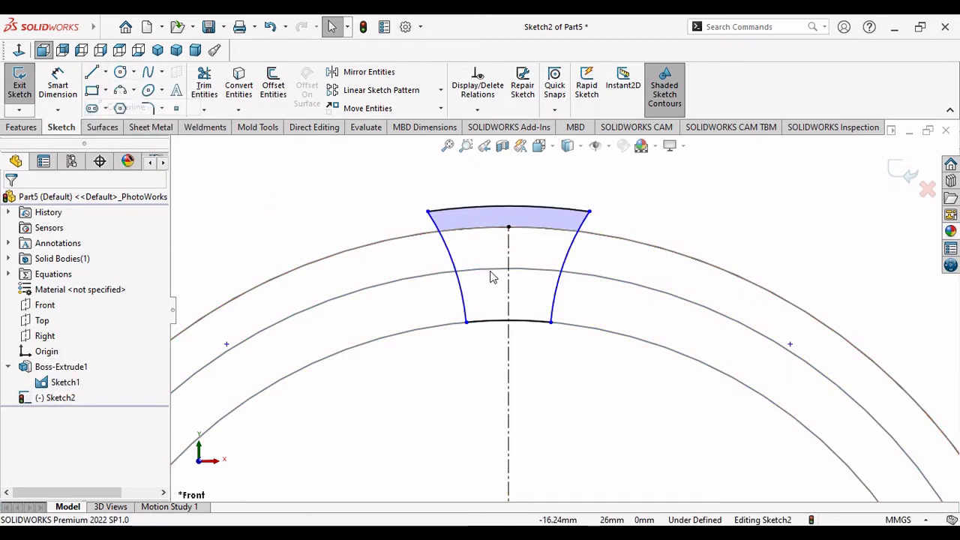
left_click(579, 289)
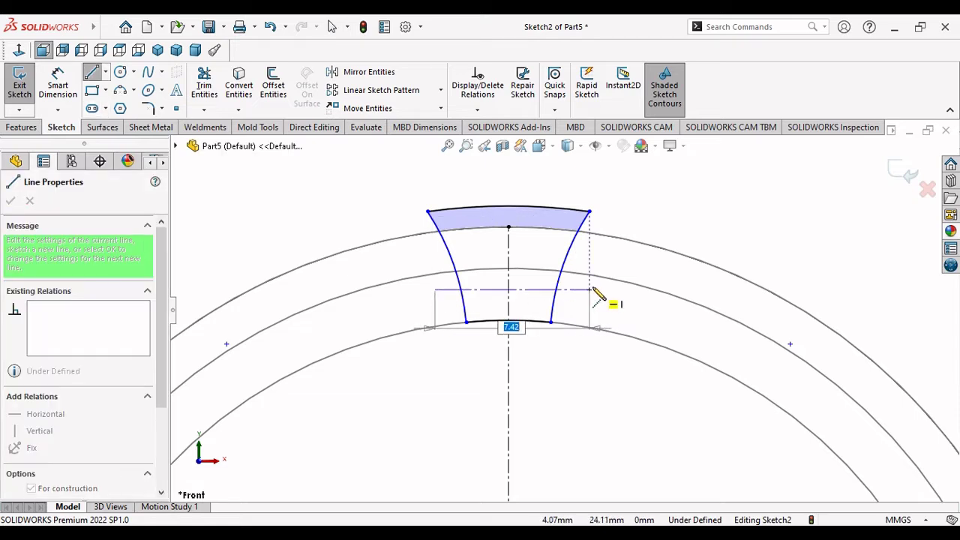
left_click(590, 289)
right_click(651, 222)
left_click(671, 223)
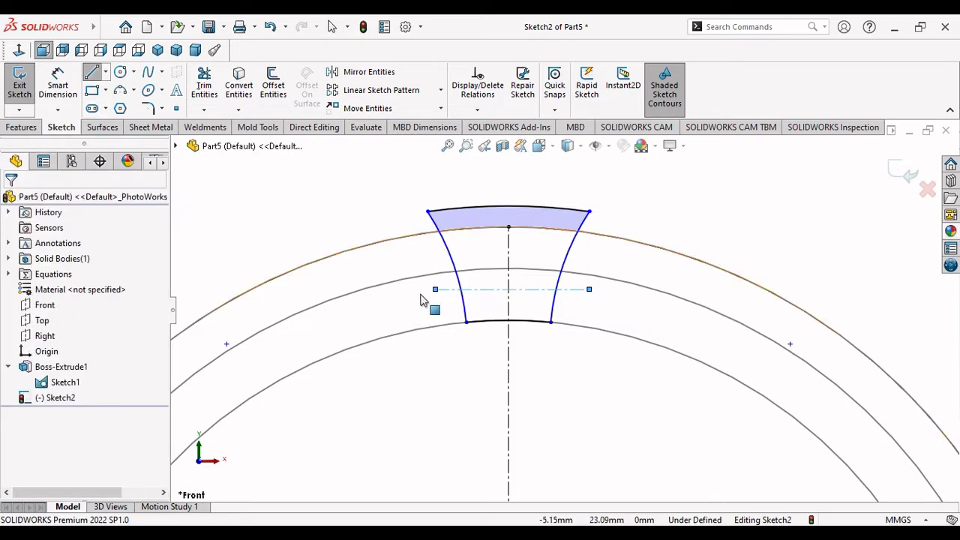
scroll(491, 297, "down", 3)
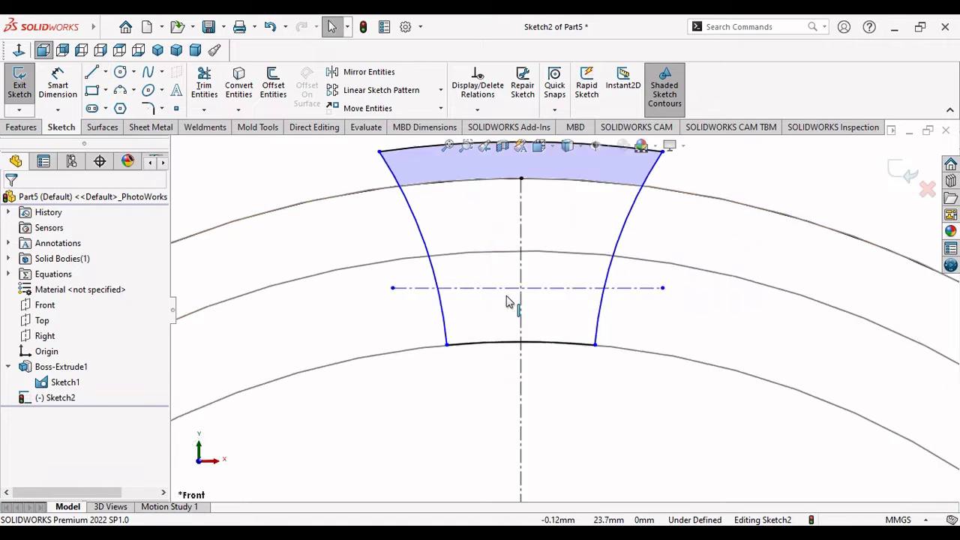
Step: Select the horizontal centerline together with the left flank and pitch circle to try relations
left_click(462, 289)
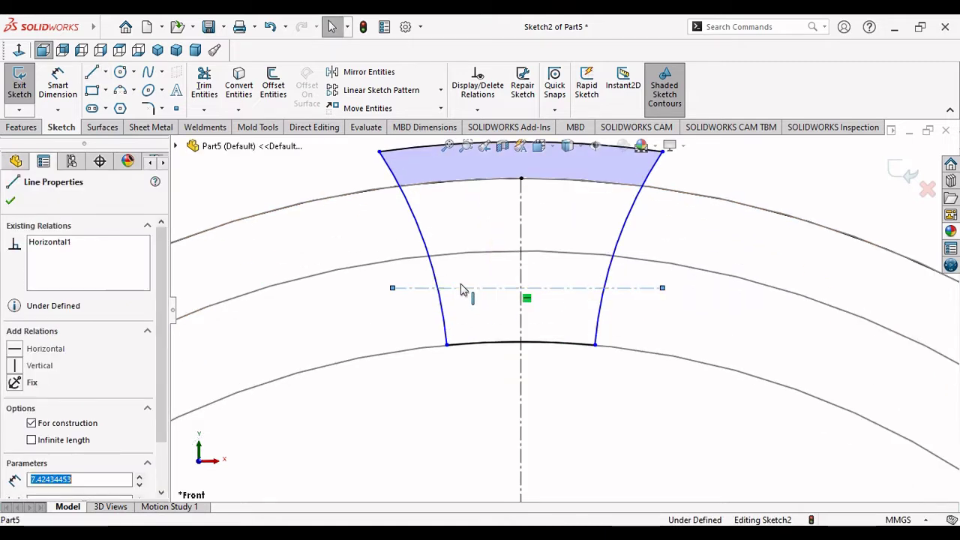
left_click(424, 271, "ctrl")
left_click(415, 260, "ctrl")
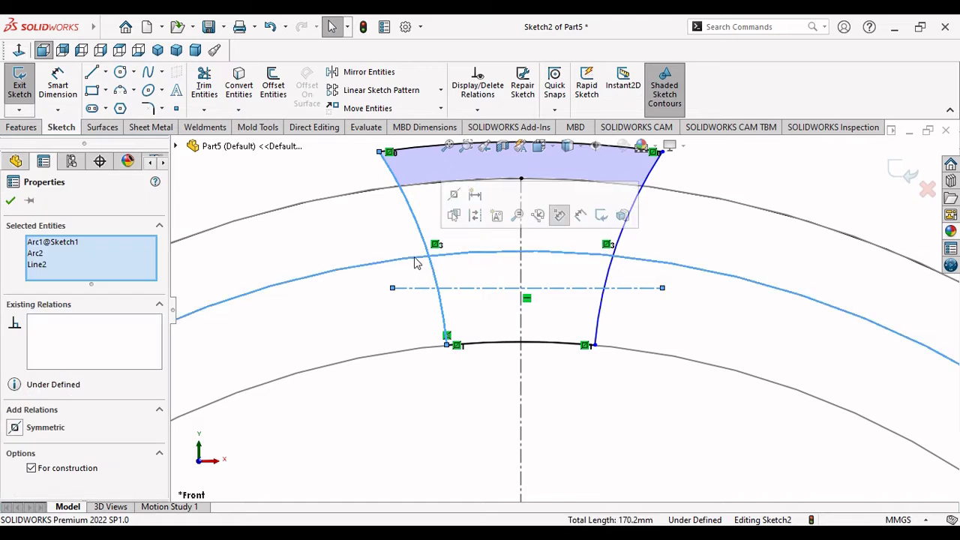
left_click(254, 183)
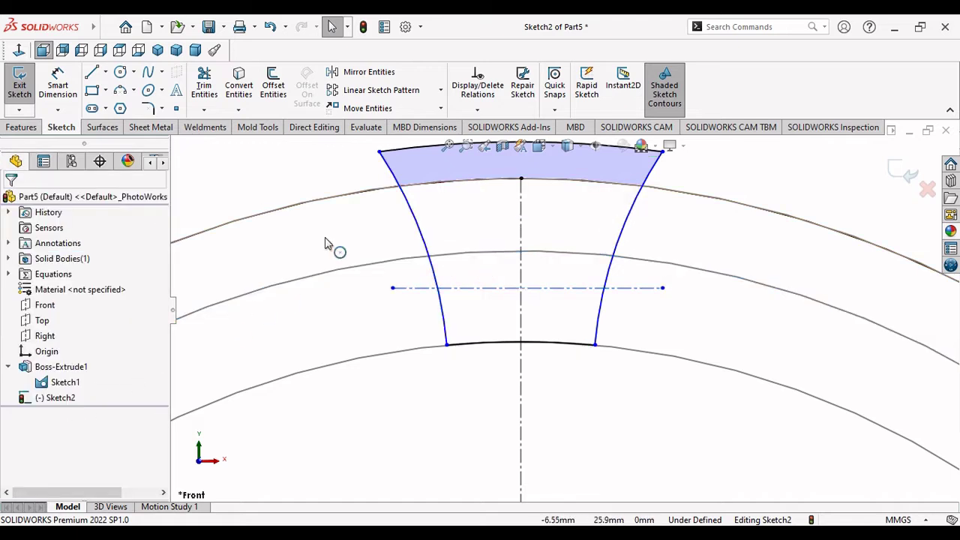
left_click(460, 297)
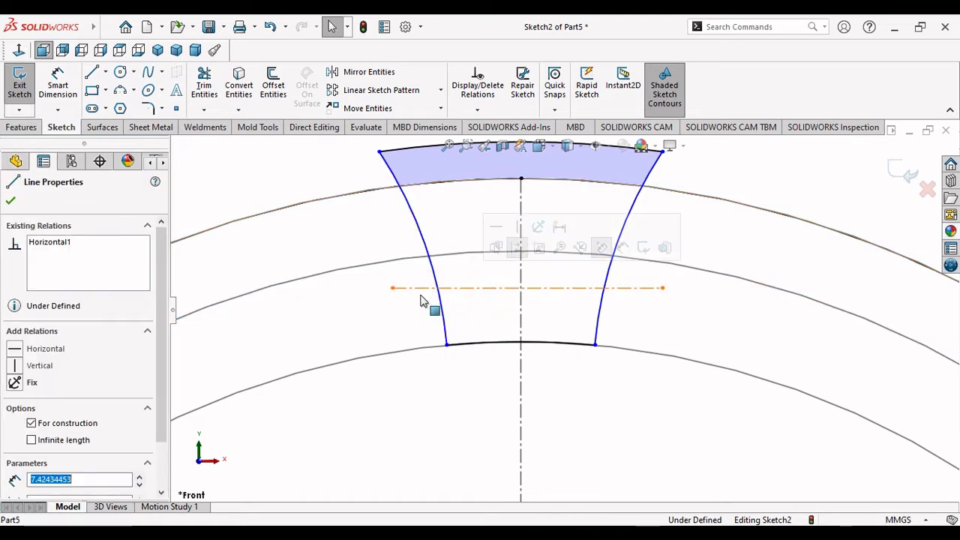
key("Escape")
left_click(428, 255)
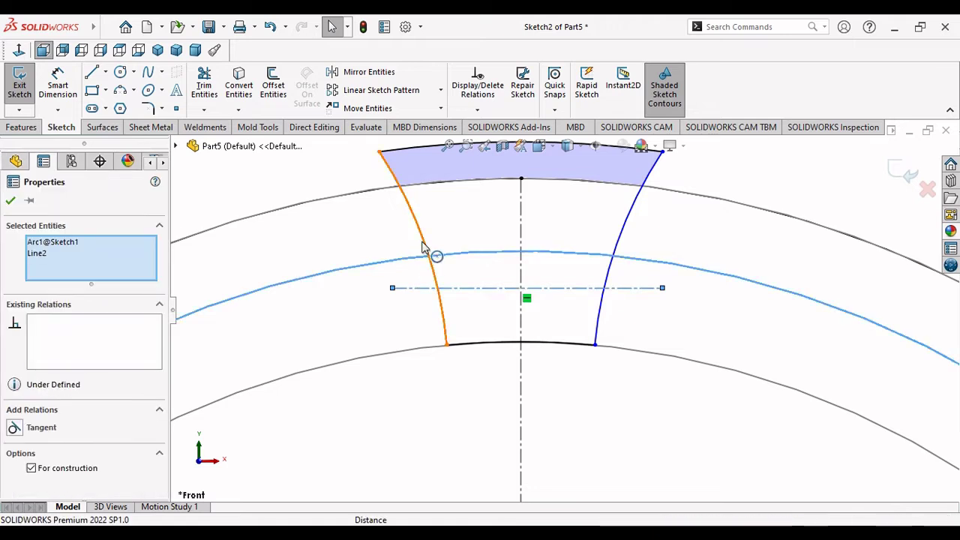
left_click(418, 250, "ctrl")
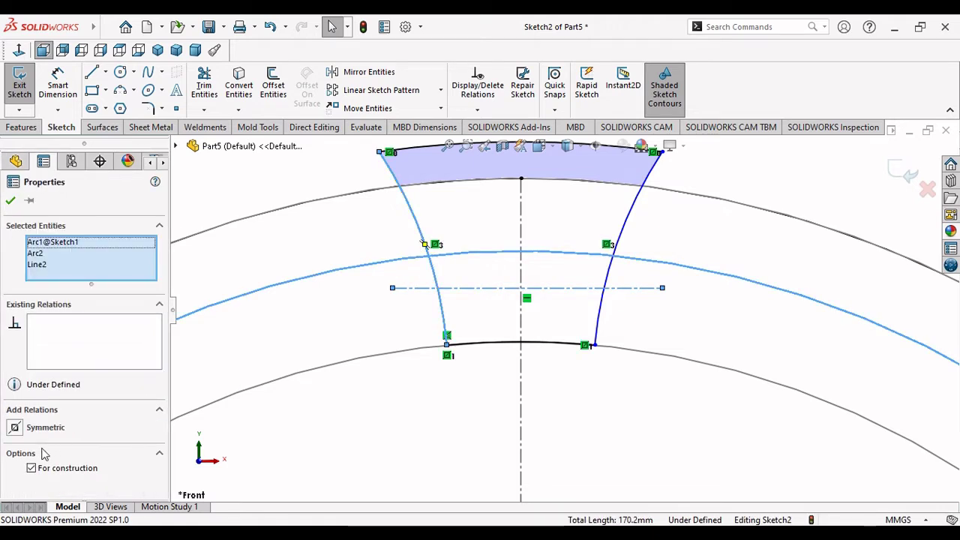
key("Escape")
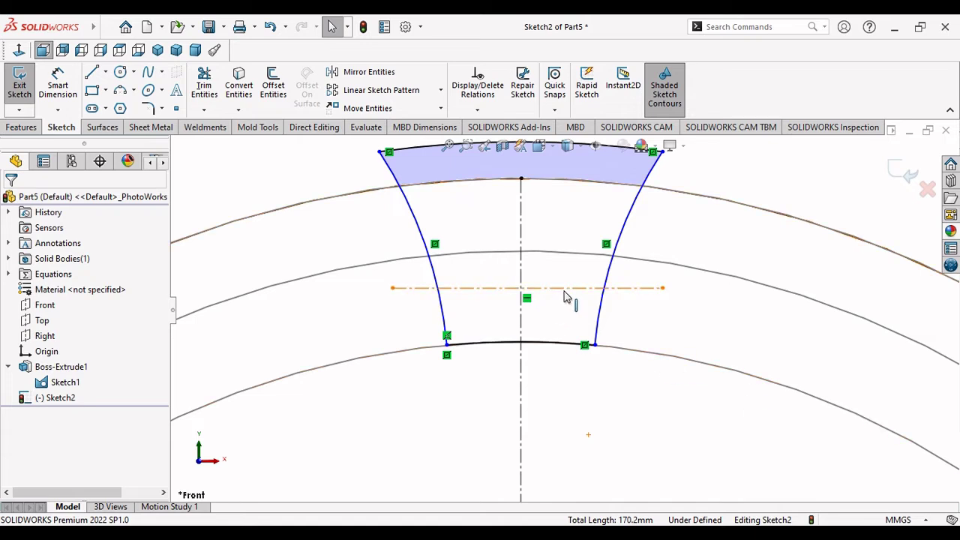
left_click(609, 299)
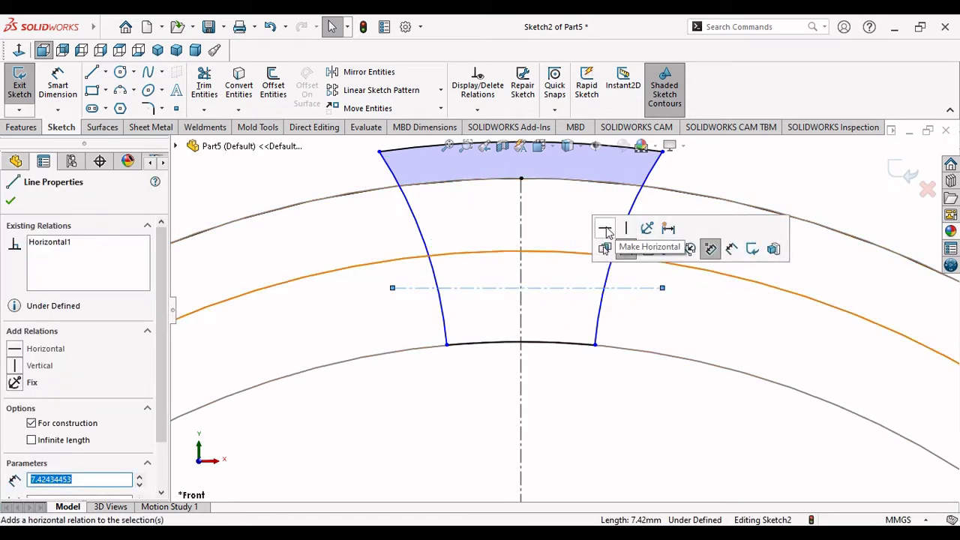
left_click(10, 202)
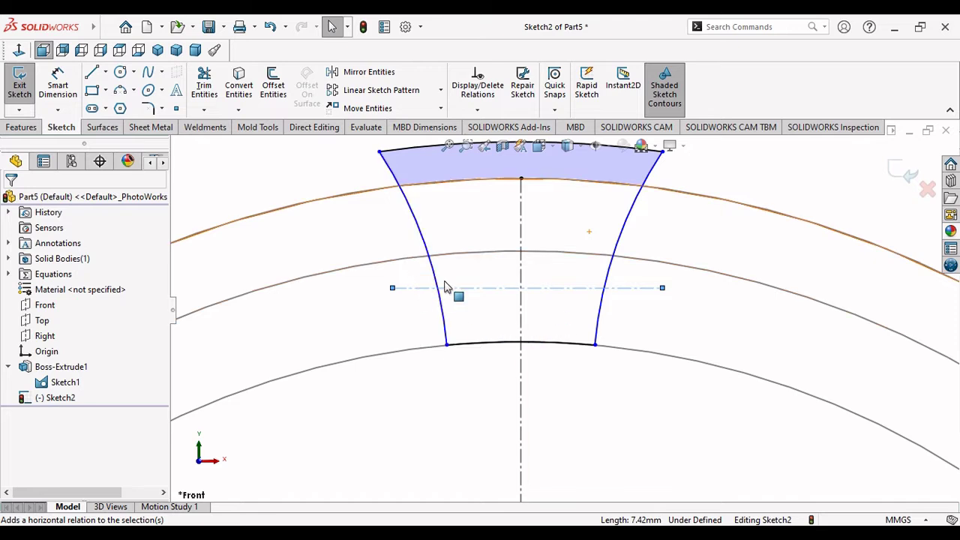
Step: Relate the centerline, pitch circle and left-flank point, then undo the relation that distorted the tooth
left_click(267, 359)
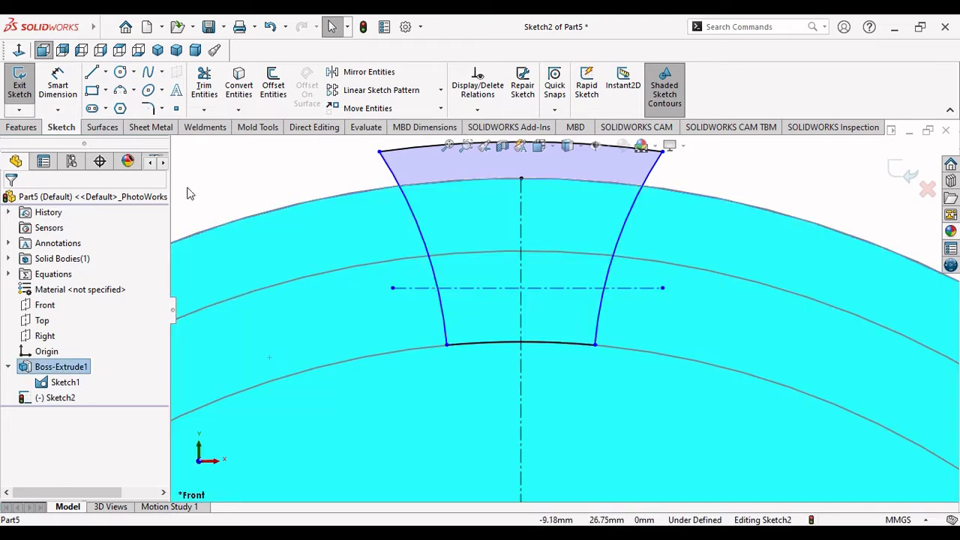
left_click(223, 193)
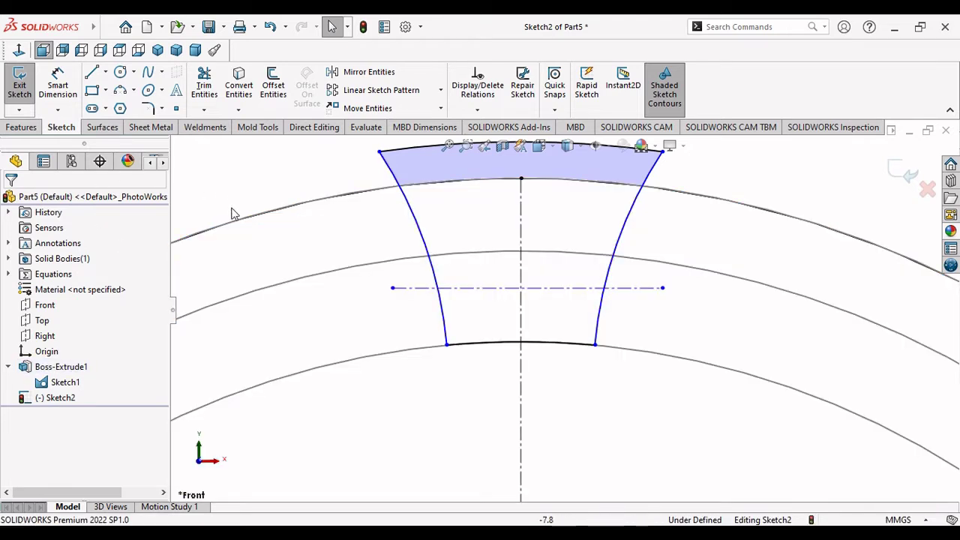
left_click(491, 287)
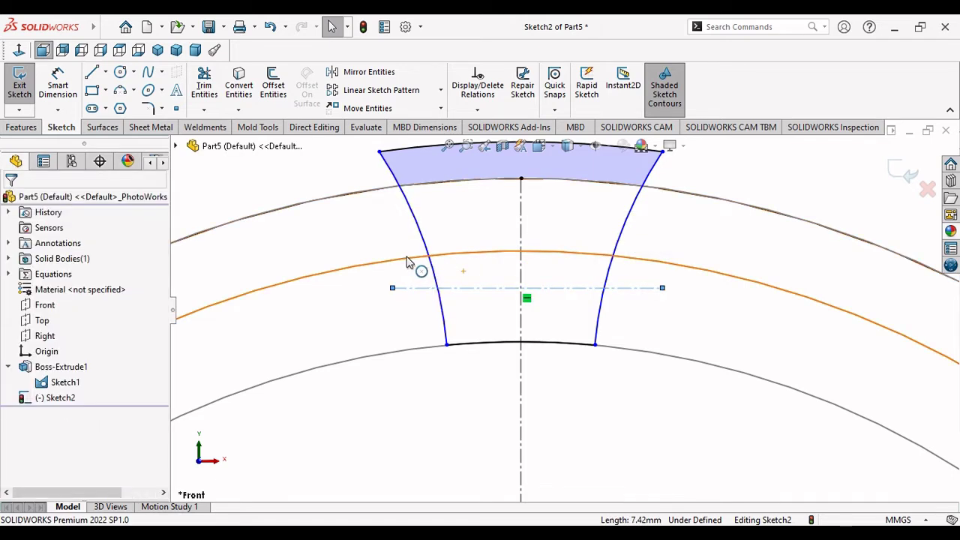
left_click(407, 262)
left_click(431, 253, "ctrl")
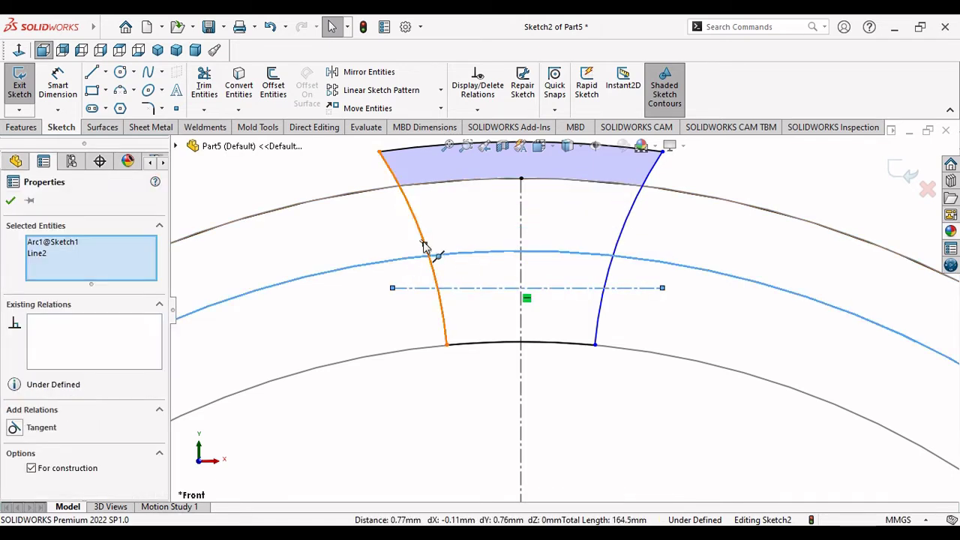
left_click(425, 244, "ctrl")
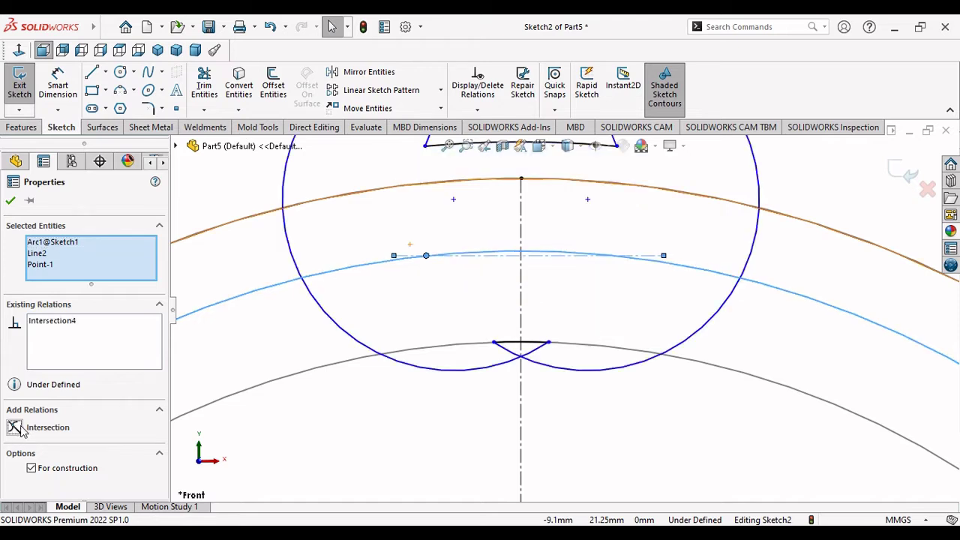
key("ctrl+z")
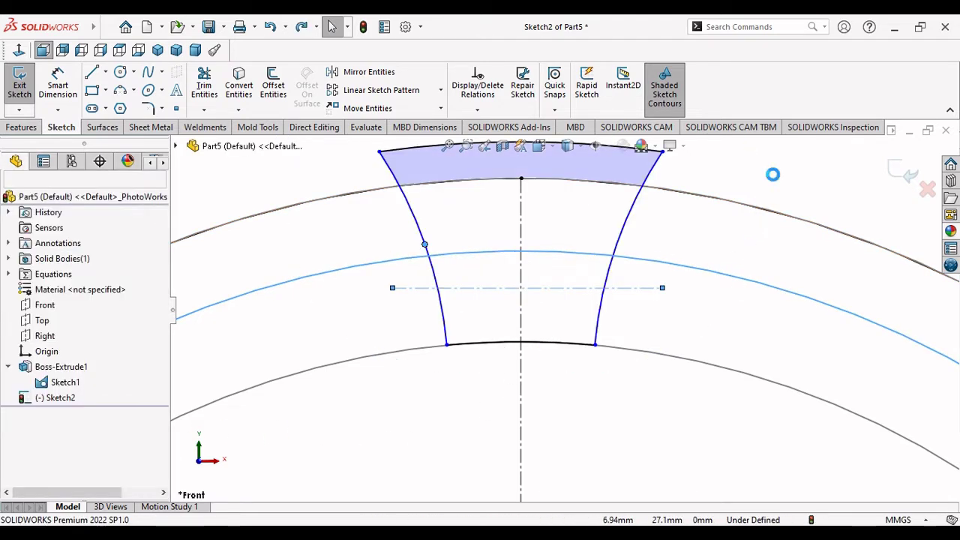
Step: Select the horizontal centerline with the left flank and pitch circle, then clear the selection
scroll(495, 397, "down", 3)
scroll(537, 291, "up", 4)
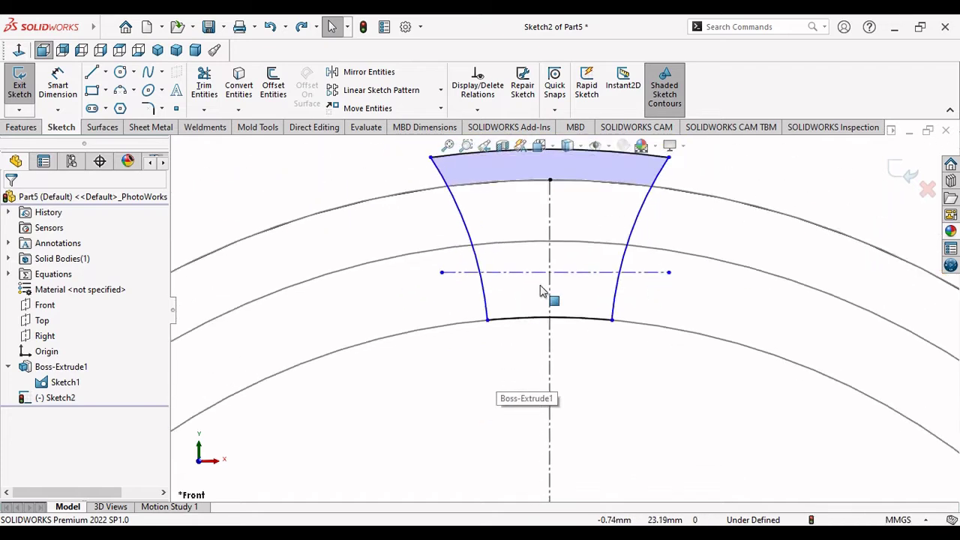
scroll(545, 232, "up", 2)
scroll(567, 208, "down", 4)
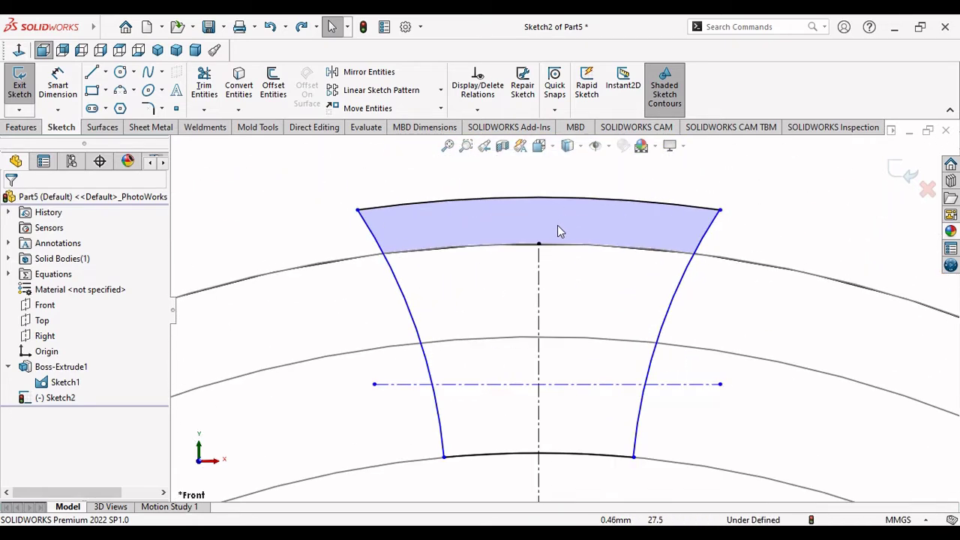
scroll(538, 261, "up", 1)
scroll(537, 261, "up", 1)
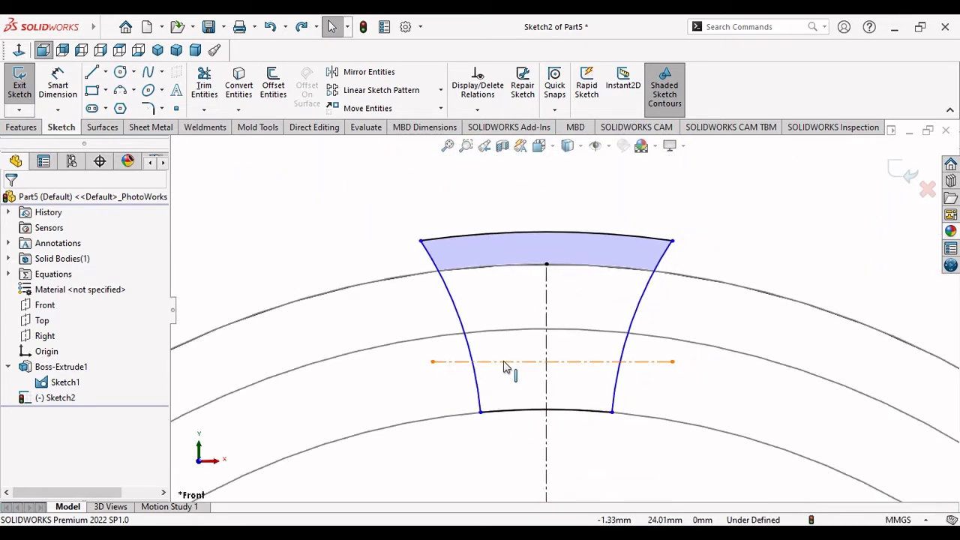
left_click(504, 363)
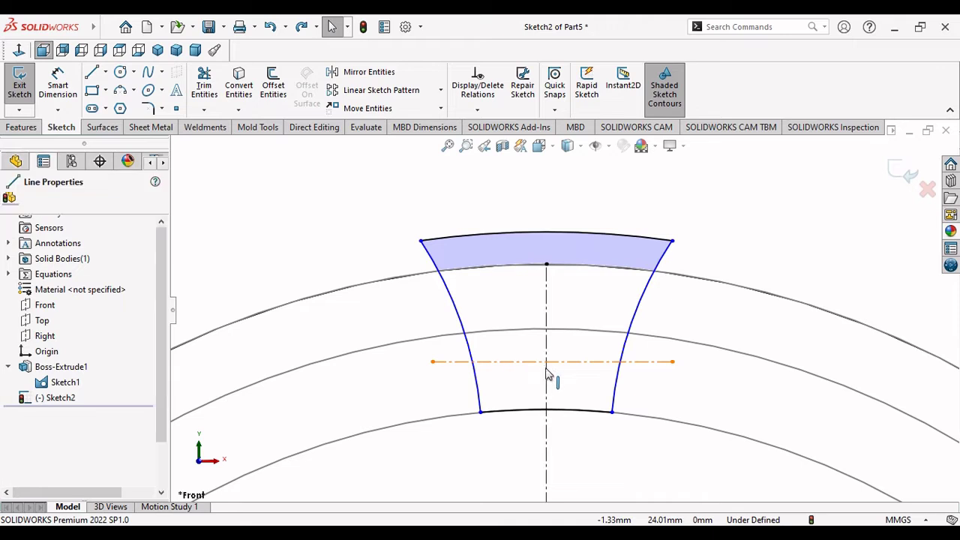
left_click(457, 333)
left_click(462, 342, "ctrl")
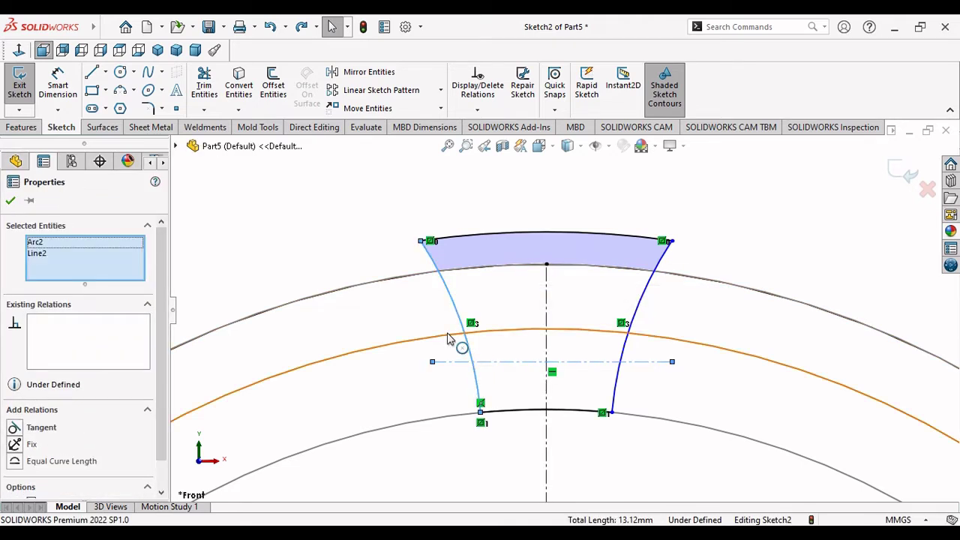
left_click(450, 336, "ctrl")
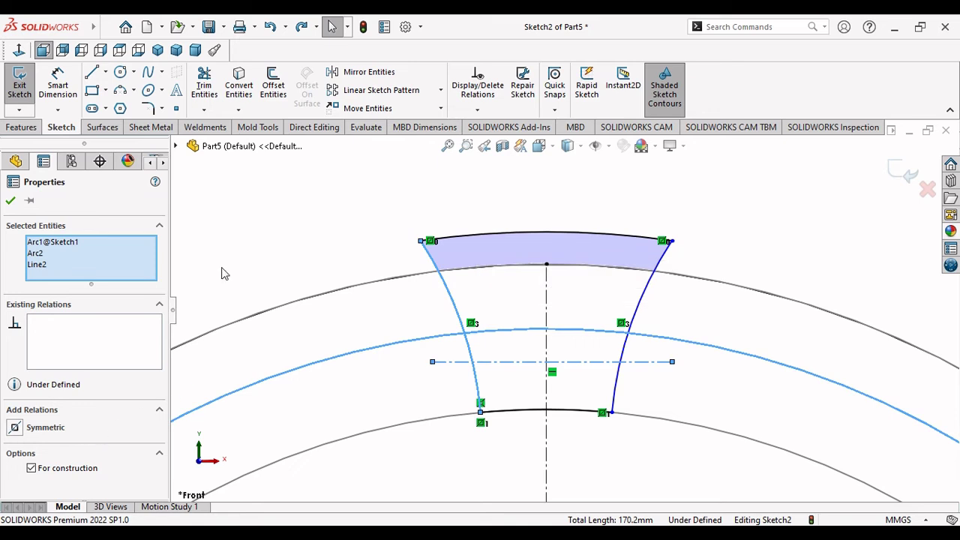
left_click(349, 291)
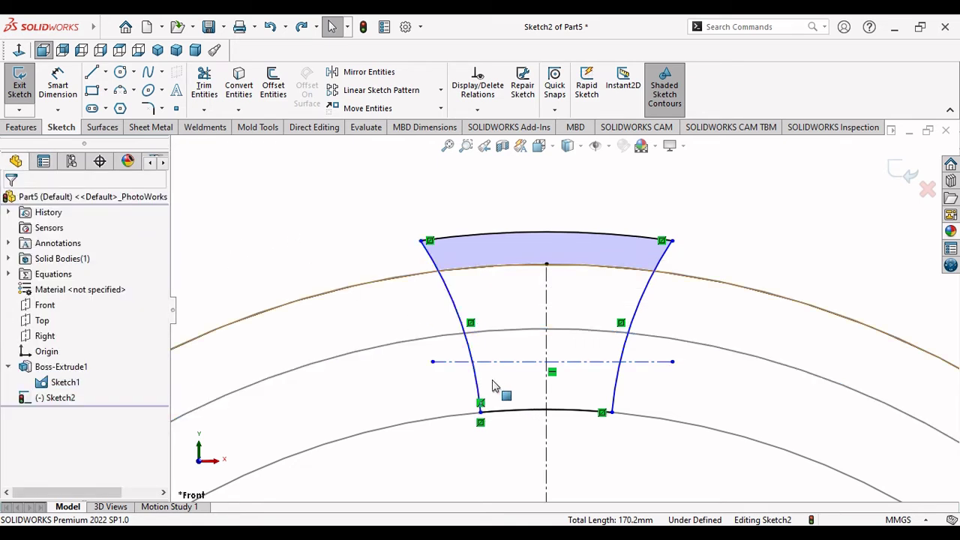
Step: Pin the left flank's point to its intersection with the pitch circle
scroll(493, 385, "down", 3)
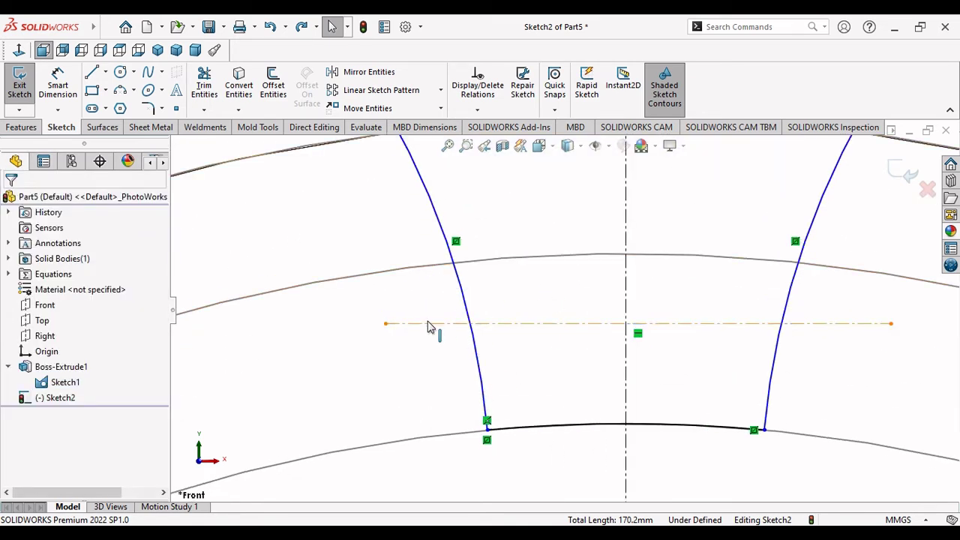
left_click(385, 324)
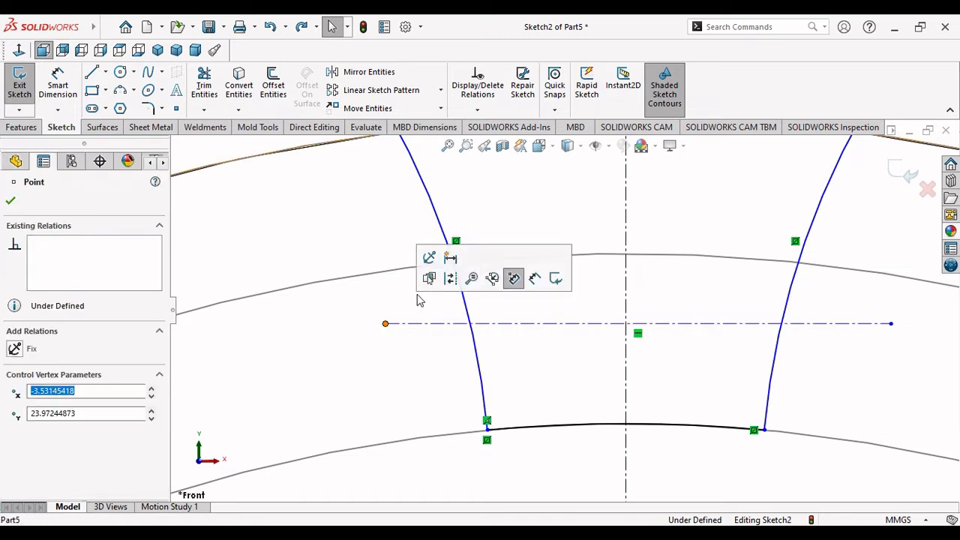
left_click(461, 298, "ctrl")
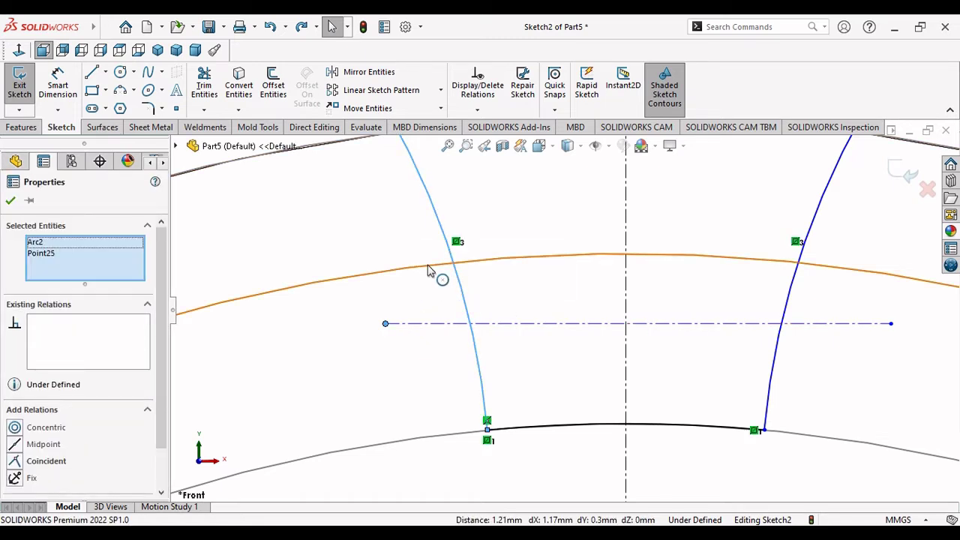
left_click(429, 272, "ctrl")
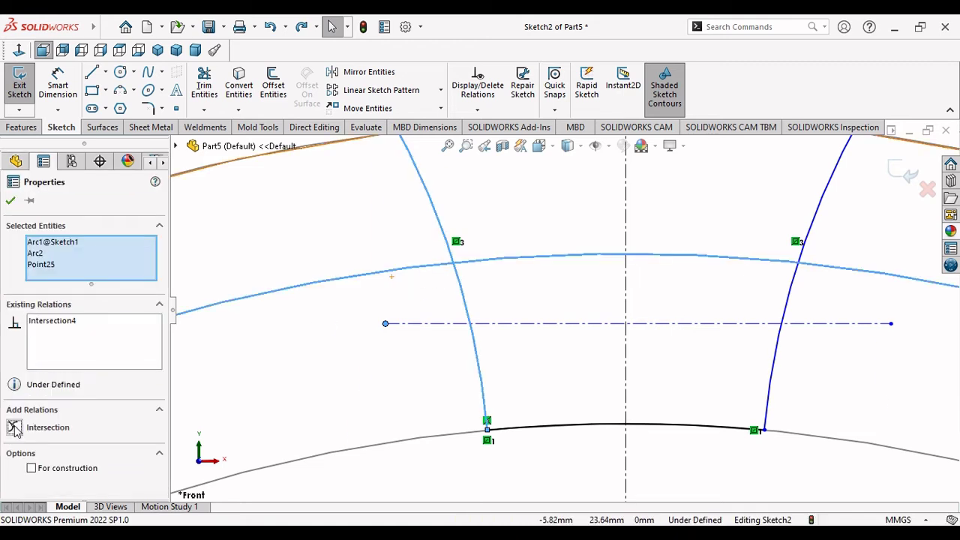
left_click(15, 428)
left_click(10, 200)
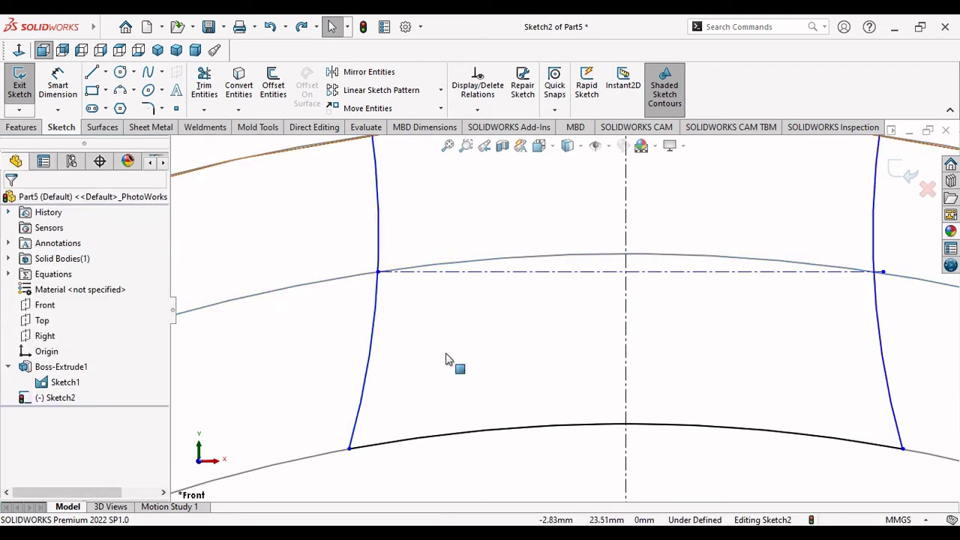
Step: Give the right flank's point an Intersection relation with the middle arc and right flank curve
scroll(456, 365, "up", 2)
scroll(667, 320, "down", 2)
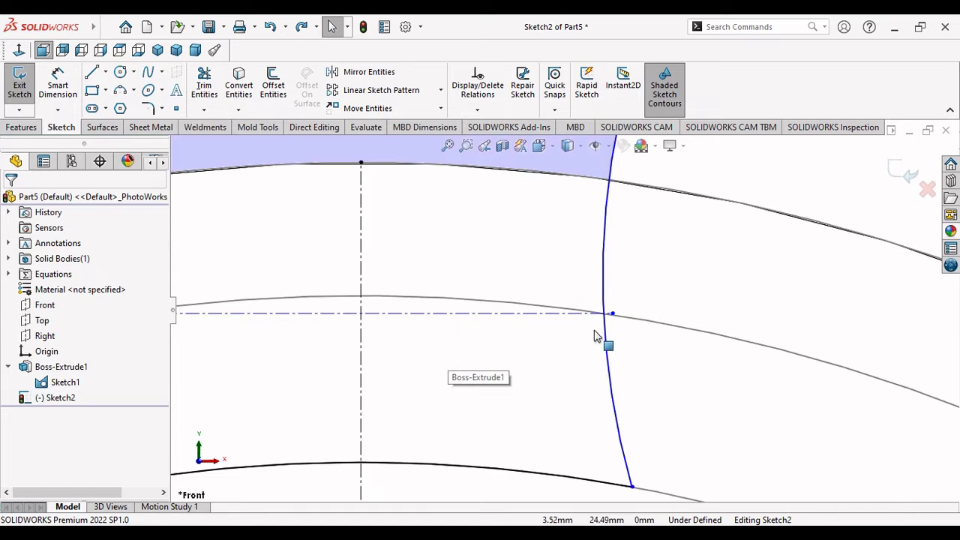
left_click(612, 314)
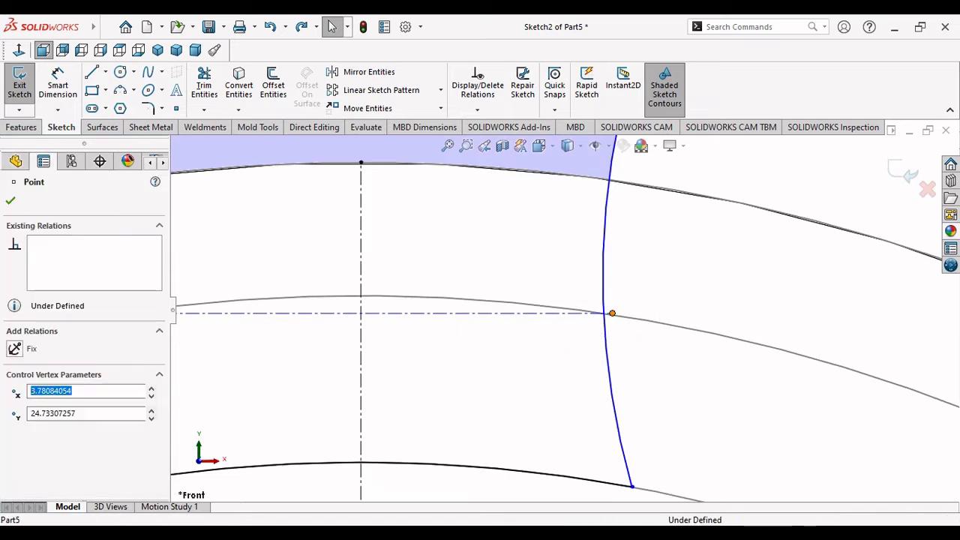
left_click(618, 283)
left_click(613, 294)
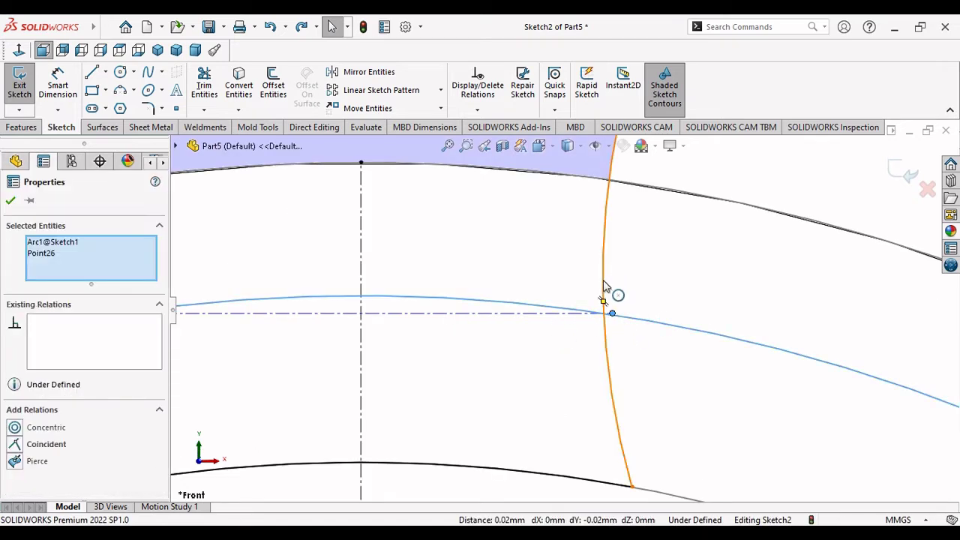
left_click(633, 303, "ctrl")
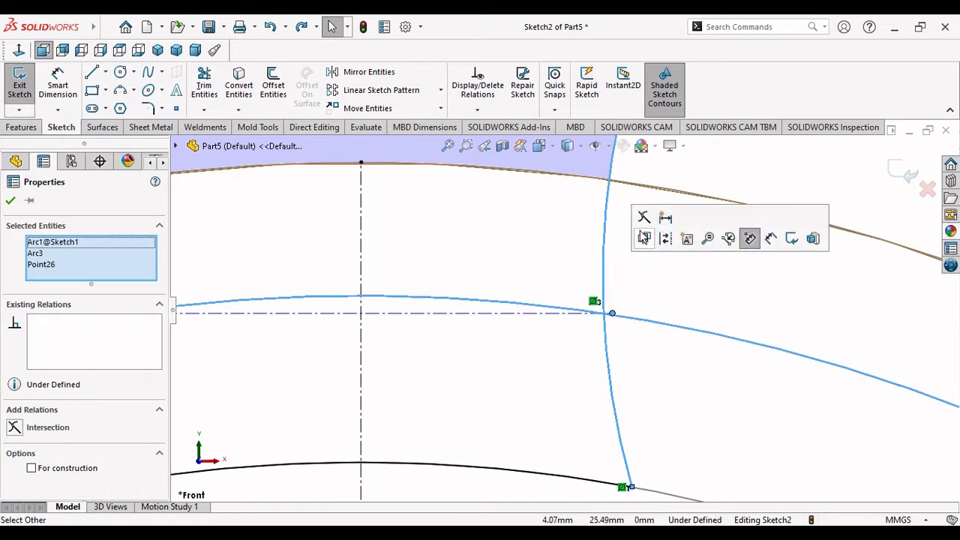
left_click(644, 218)
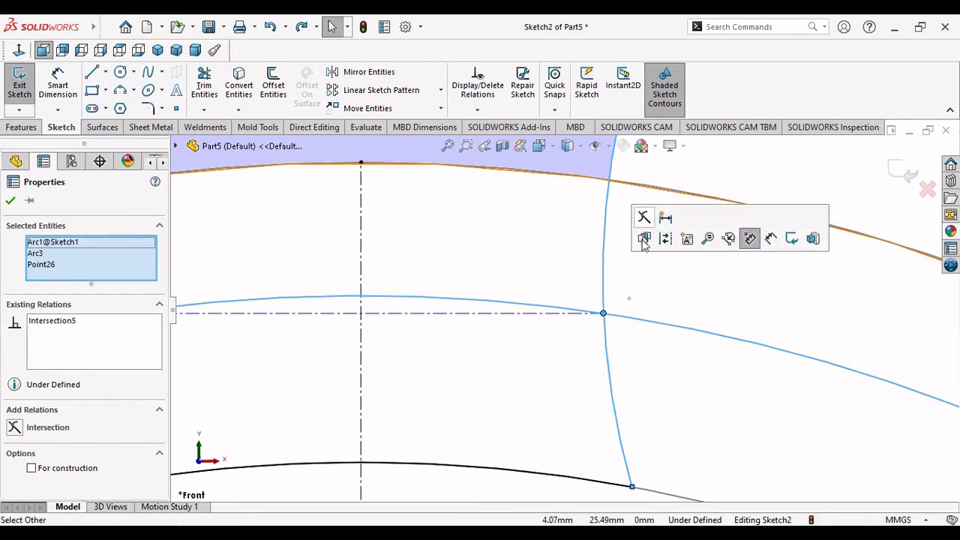
left_click(10, 201)
scroll(368, 365, "up", 2)
scroll(380, 368, "up", 2)
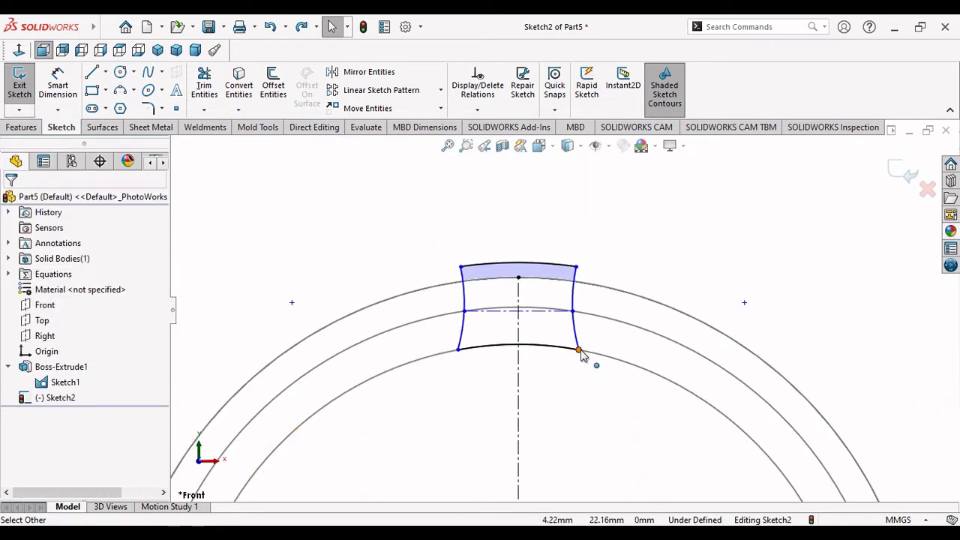
Step: Make the right and left flanks' lower endpoints coincident with the inner root arc
left_click_drag(579, 350, 551, 350)
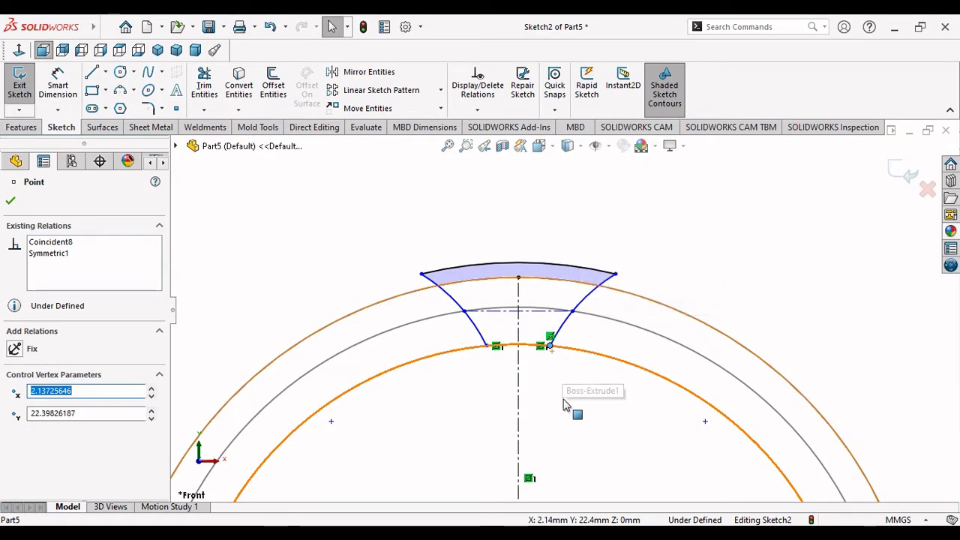
left_click(560, 405)
left_click(367, 221)
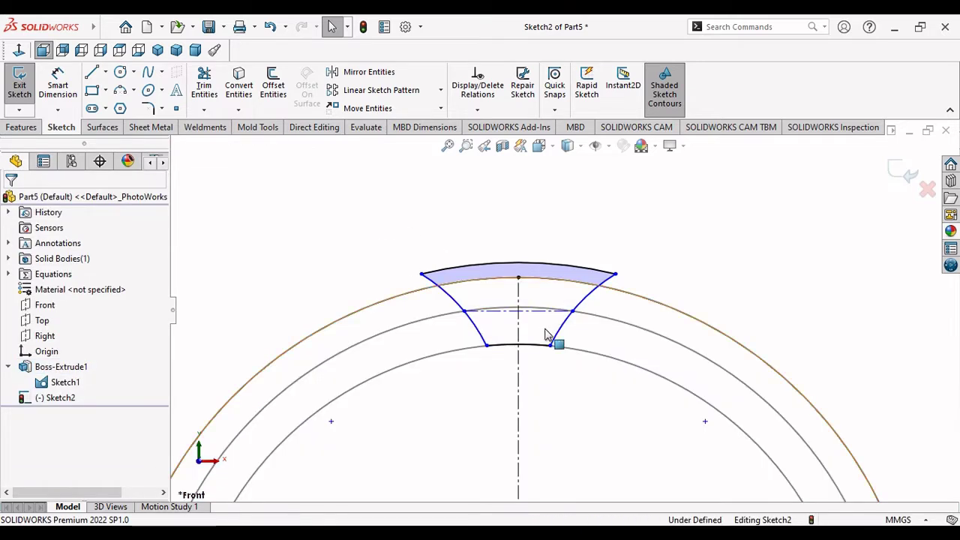
scroll(549, 340, "down", 3)
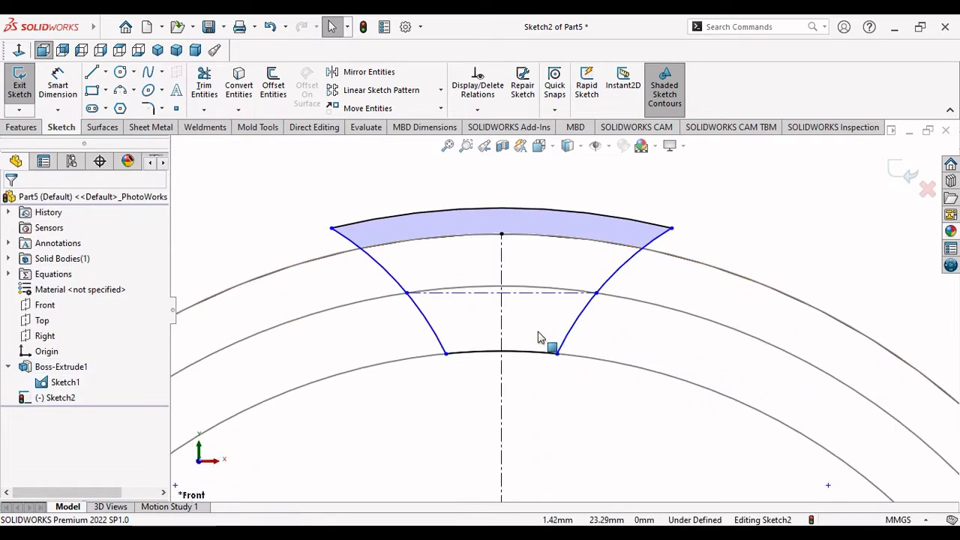
left_click(448, 355)
left_click_drag(456, 354, 456, 358)
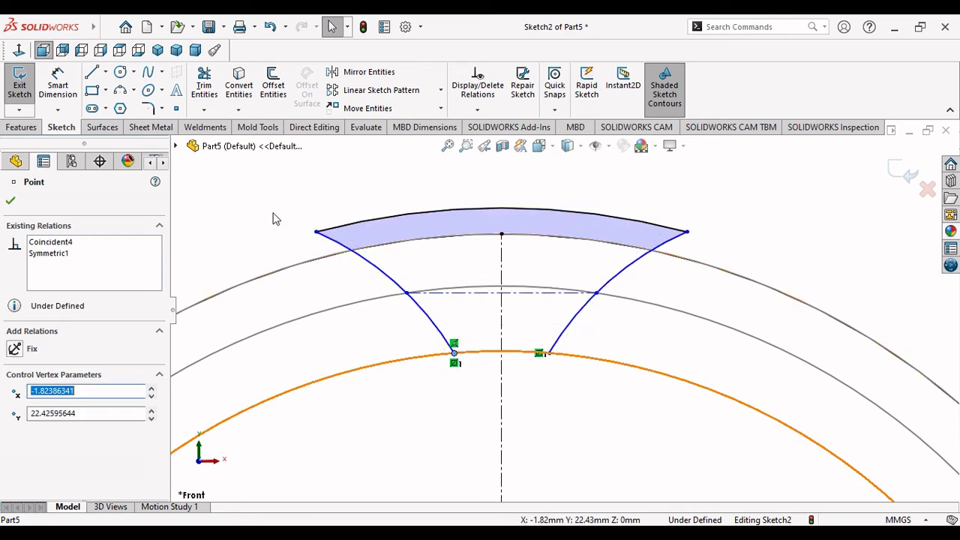
key("Escape")
scroll(484, 339, "up", 3)
scroll(561, 304, "down", 2)
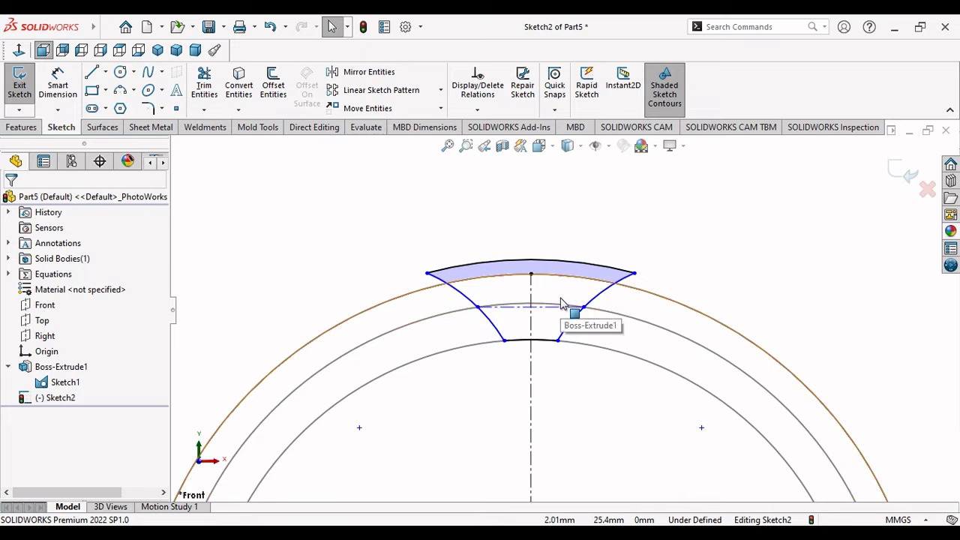
scroll(605, 342, "down", 1)
scroll(543, 364, "up", 2)
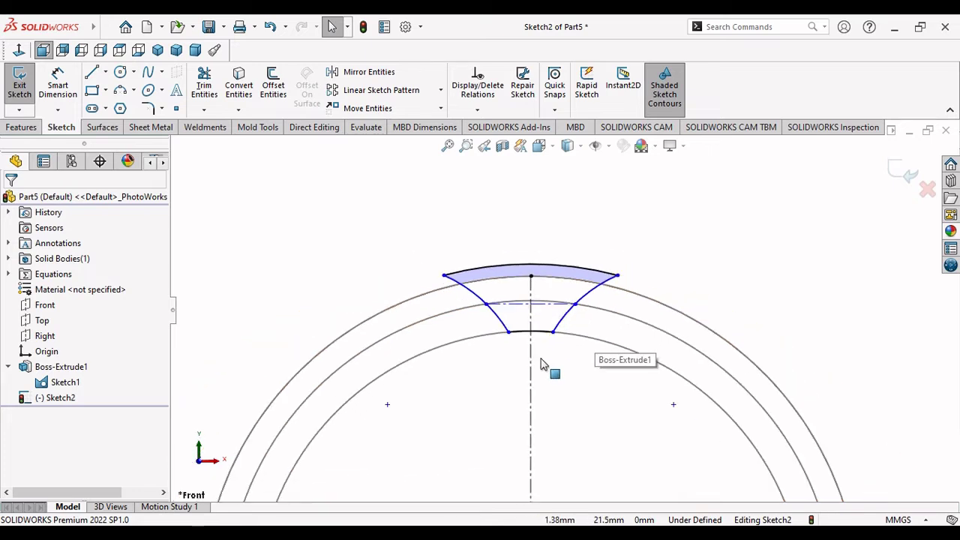
Step: Draw a construction centerline from the origin to the left flank's base
left_click(106, 72)
left_click(124, 103)
scroll(540, 371, "up", 2)
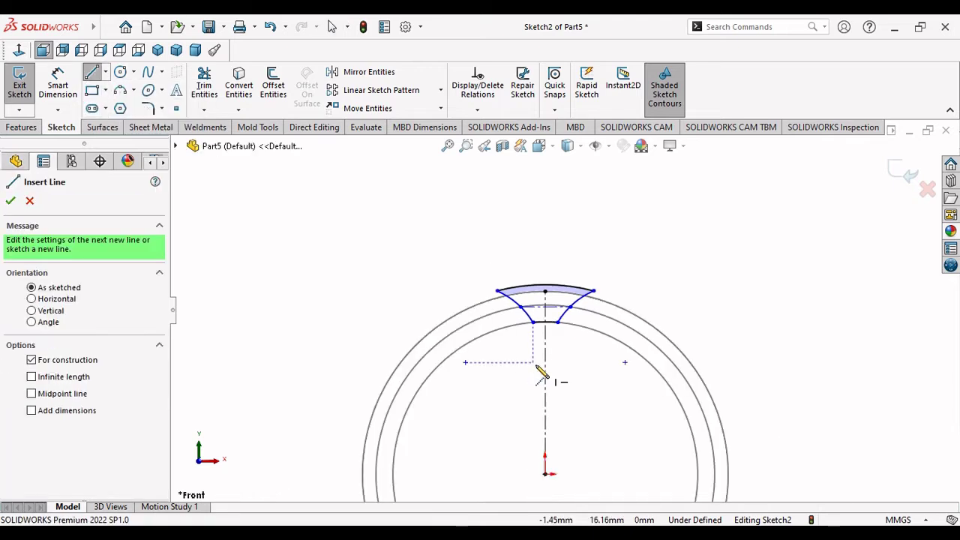
scroll(542, 375, "up", 2)
scroll(571, 384, "down", 2)
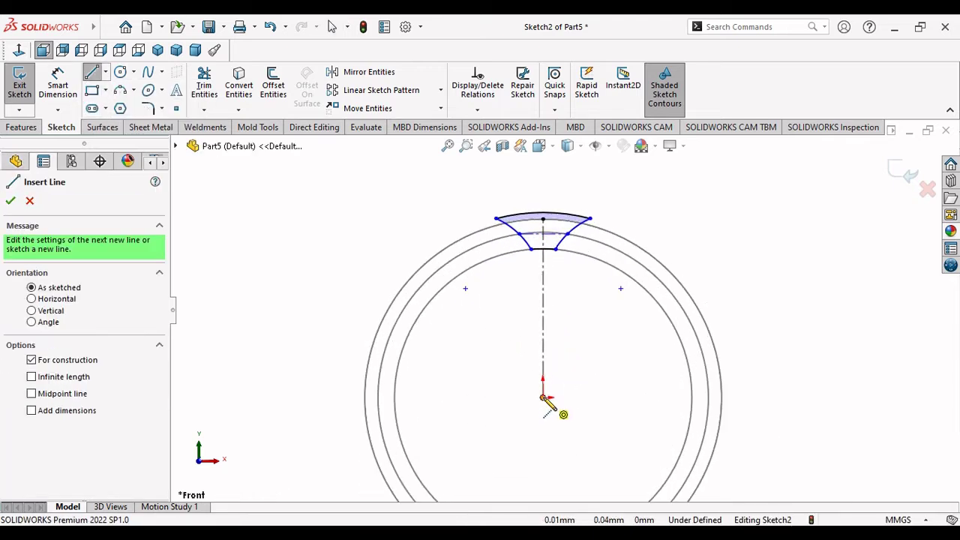
left_click(543, 398)
scroll(547, 263, "down", 2)
scroll(543, 266, "down", 3)
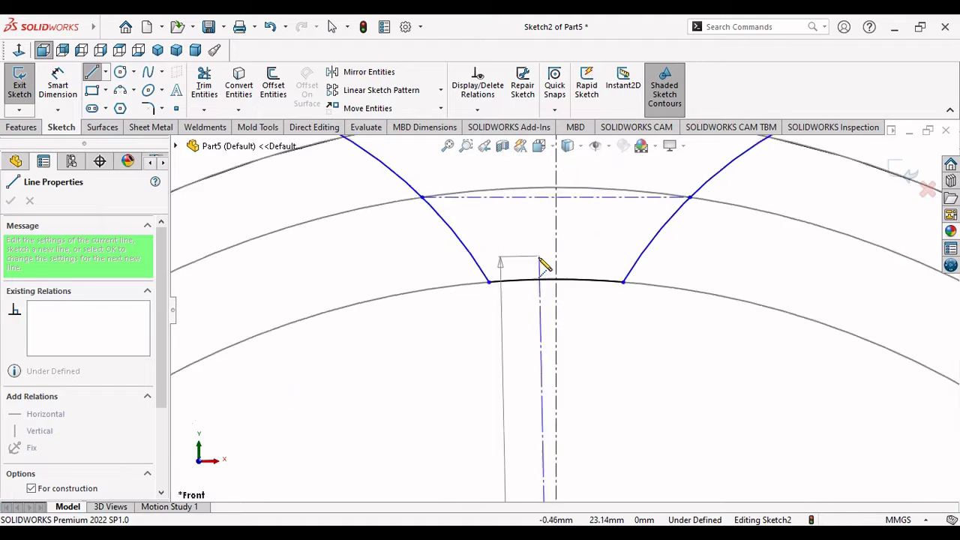
scroll(542, 264, "down", 2)
scroll(472, 334, "up", 3)
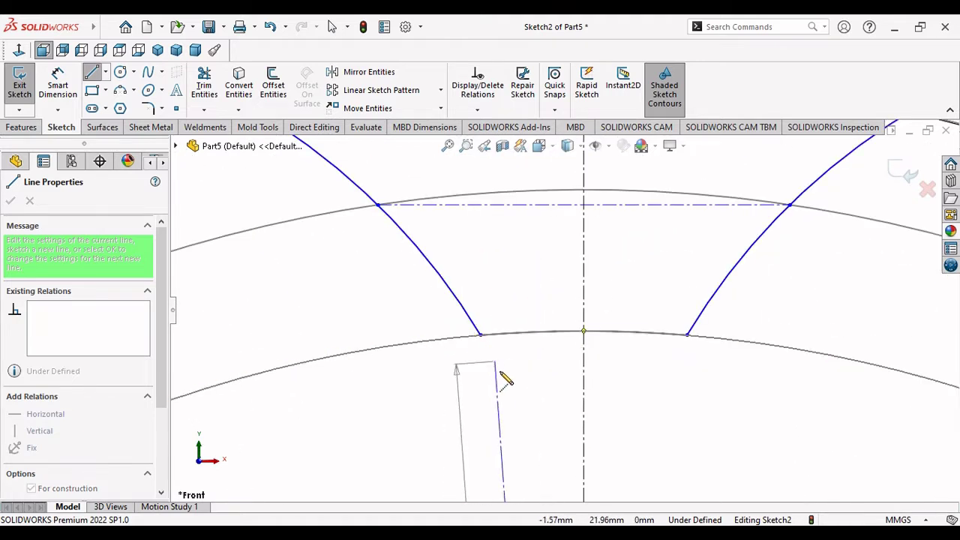
left_click(480, 335)
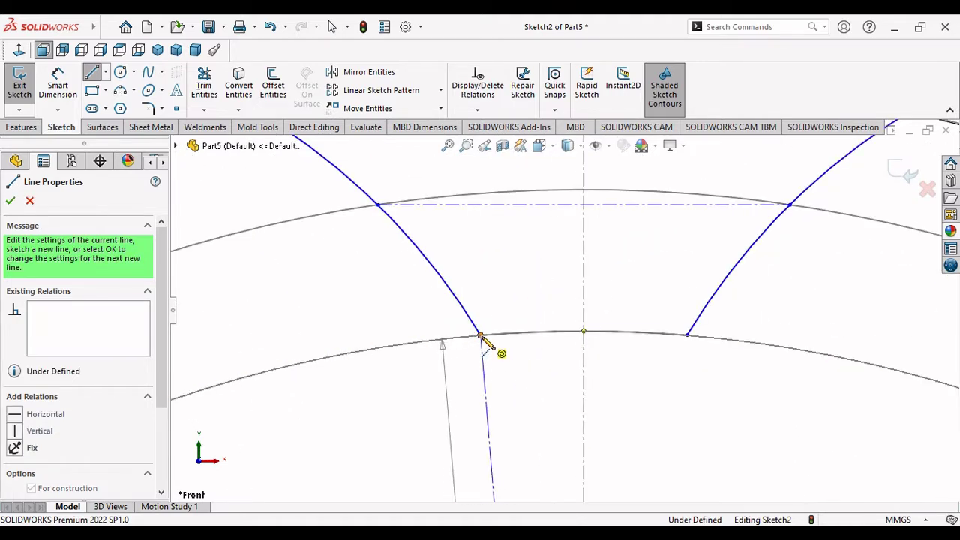
left_click(11, 201)
scroll(520, 354, "up", 3)
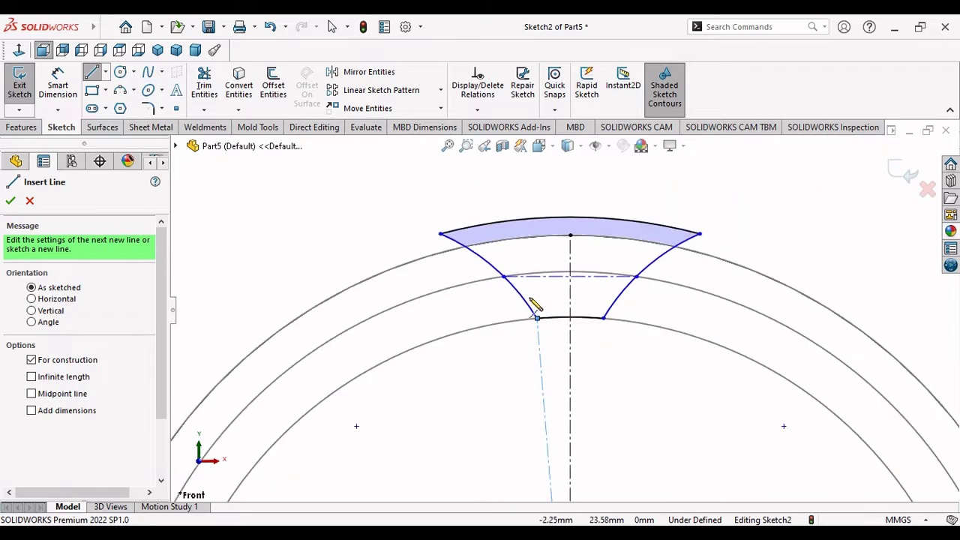
left_click(11, 200)
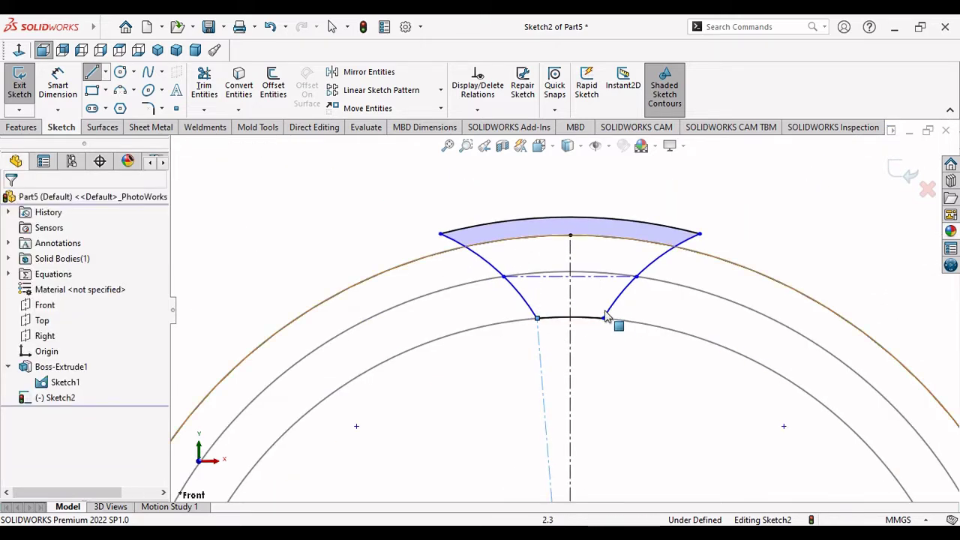
Step: Make the left flank arc tangent to the new construction line
left_click(529, 311)
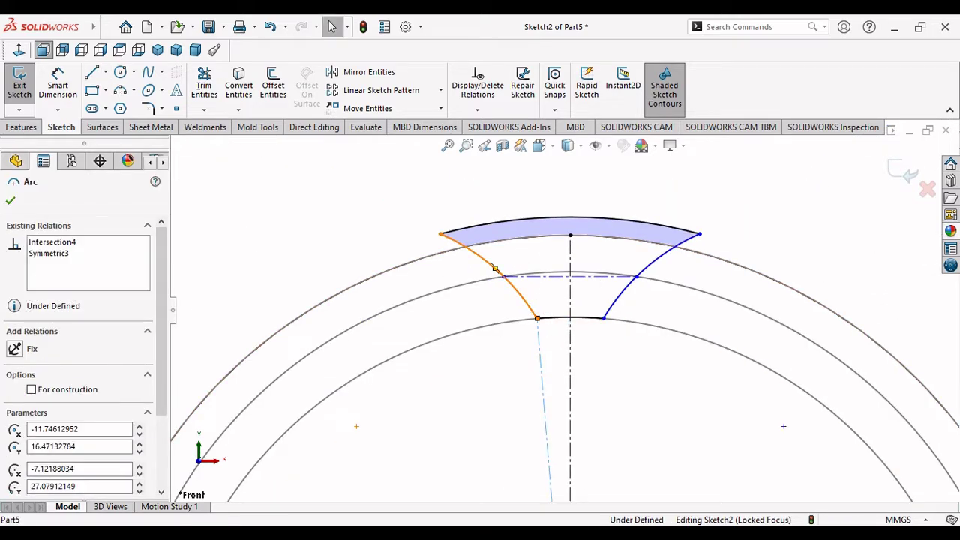
left_click(541, 343, "ctrl")
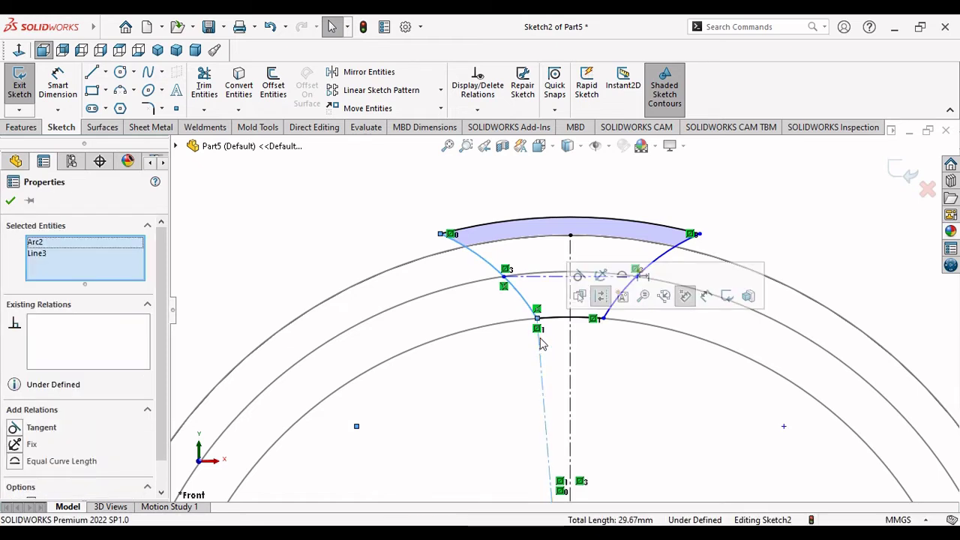
left_click(578, 275)
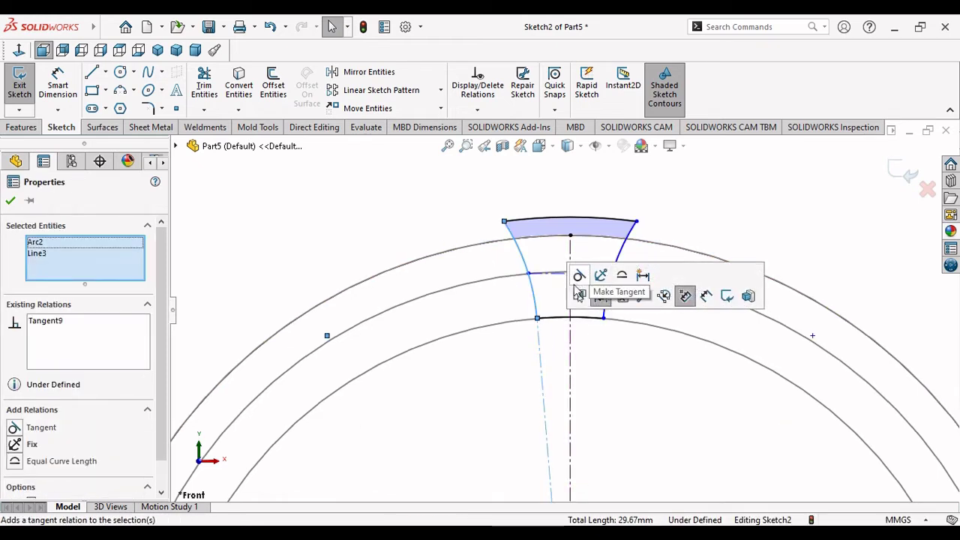
left_click(11, 204)
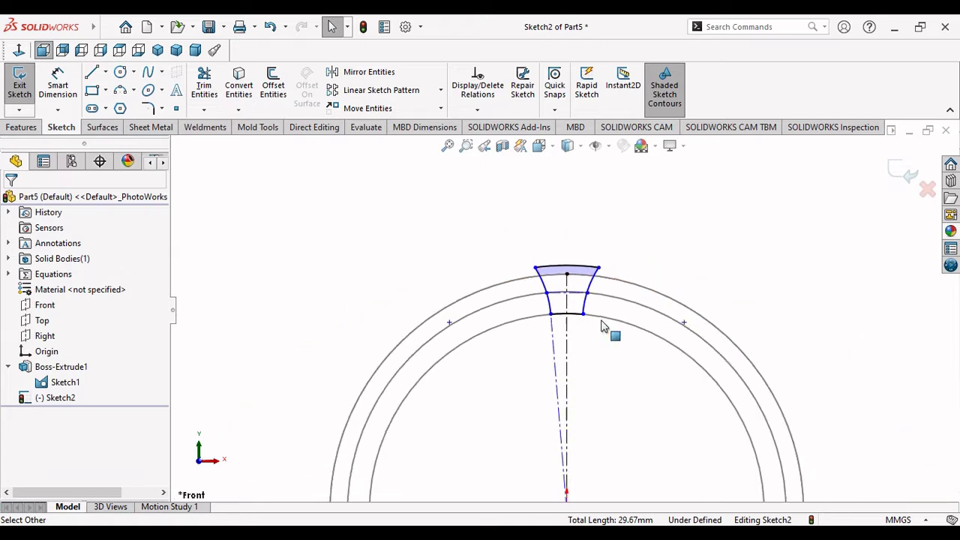
Step: Draw a second construction line from the vertical centre line toward the tooth tip
scroll(610, 332, "up", 3)
scroll(615, 332, "down", 2)
left_click(105, 72)
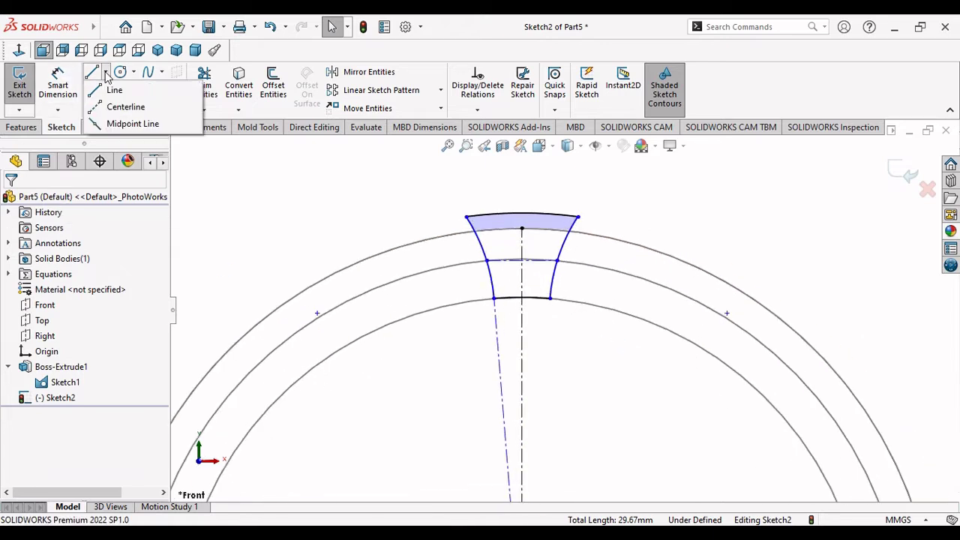
left_click(122, 109)
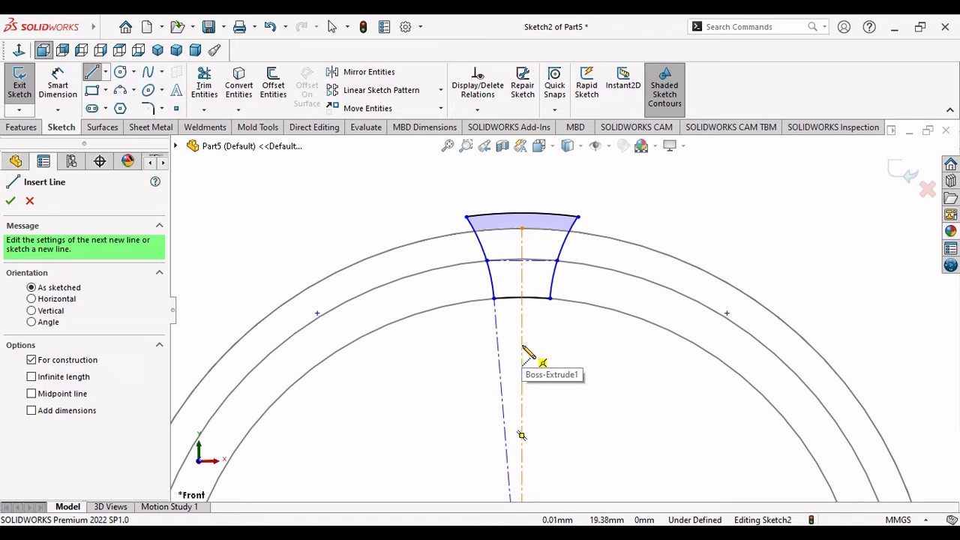
left_click(522, 348)
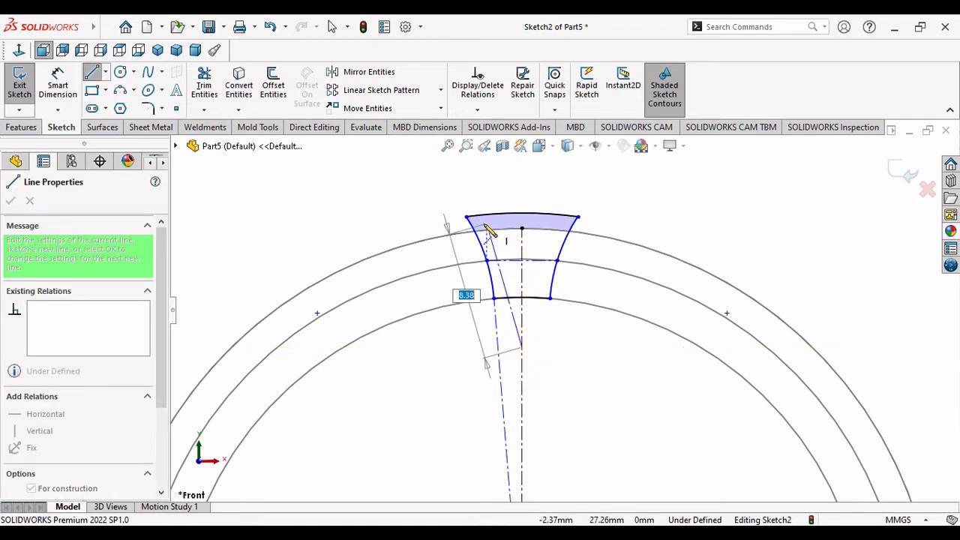
left_click(486, 216)
right_click(488, 197)
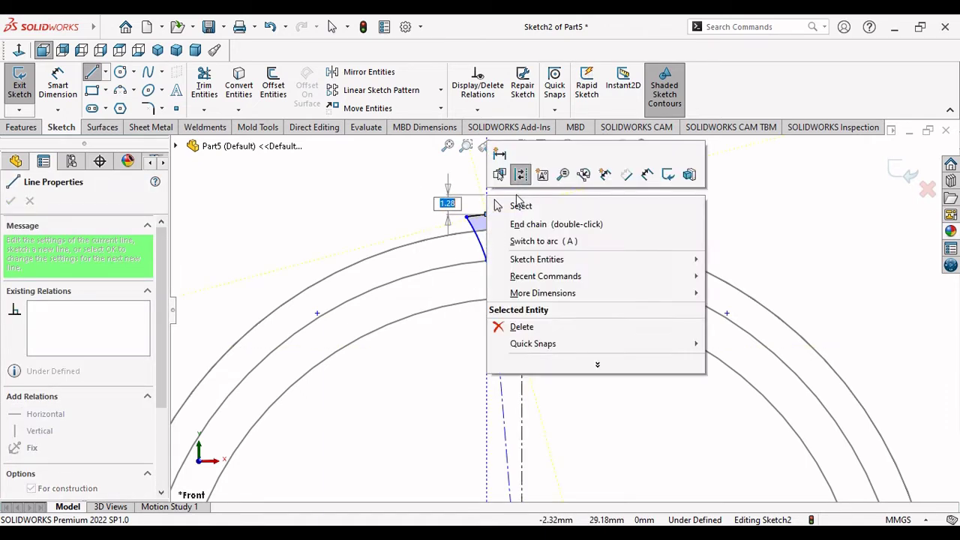
left_click(516, 203)
Step: Make the left flank curve tangent to the second construction line
scroll(510, 260, "down", 4)
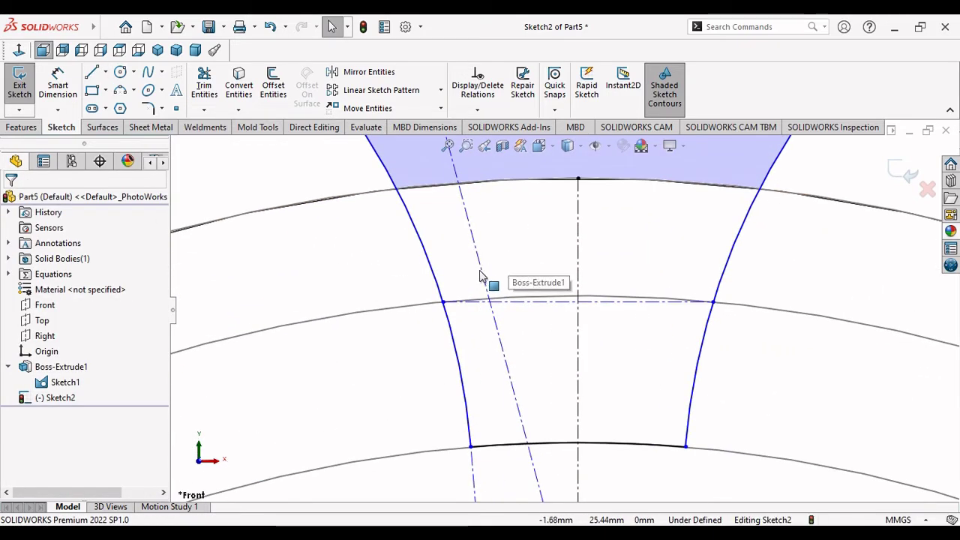
left_click(480, 279)
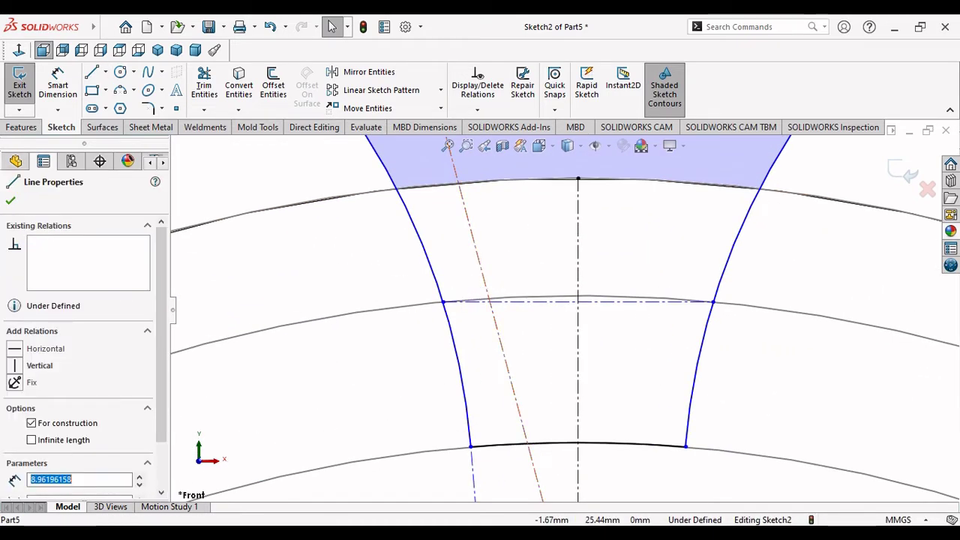
left_click(442, 294, "ctrl")
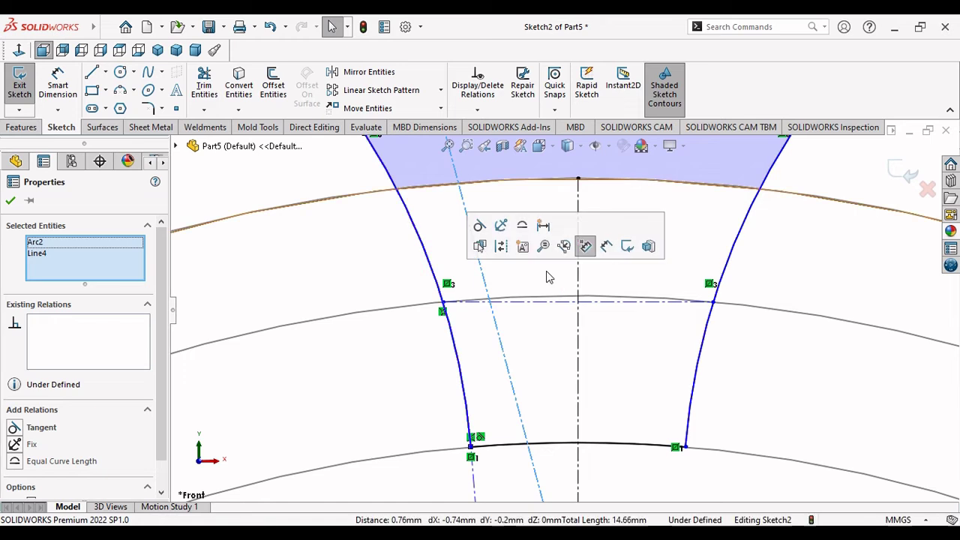
left_click(480, 225)
scroll(452, 321, "down", 3)
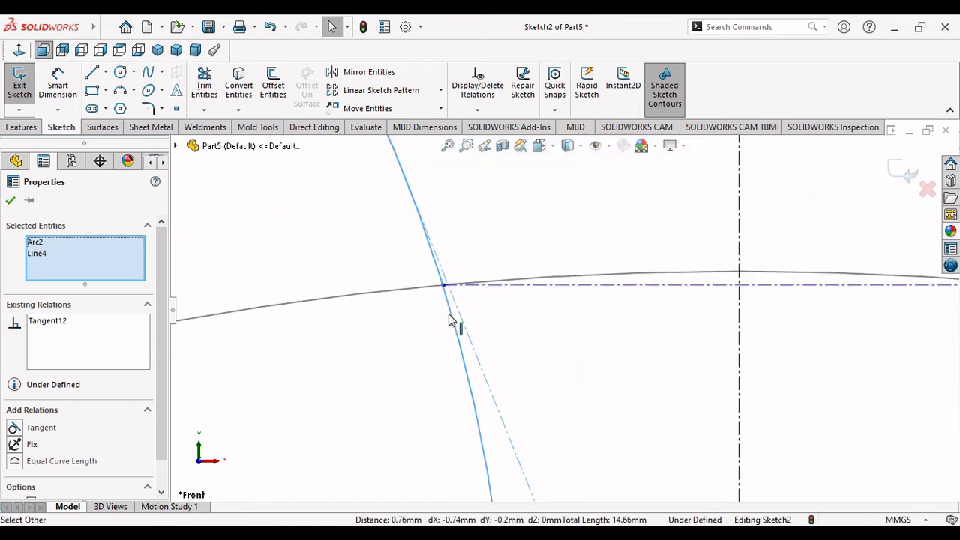
left_click(11, 200)
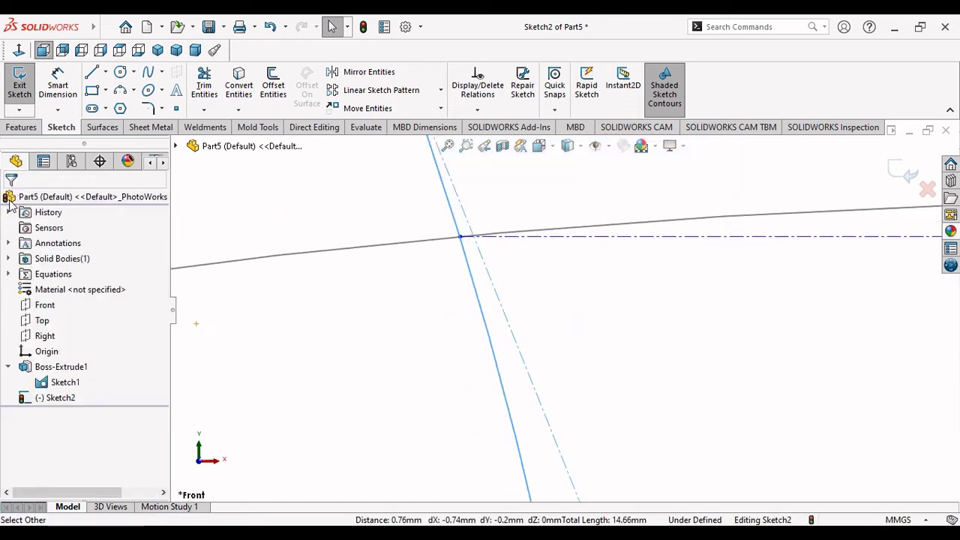
Step: Make the slanted construction line's endpoint coincident with the tooth flank line
left_click(464, 234)
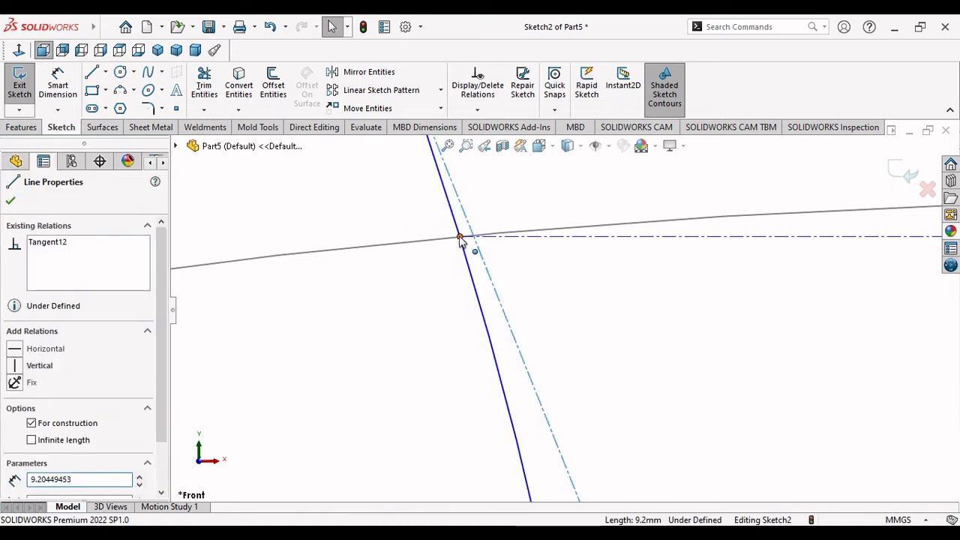
left_click(460, 237)
left_click(484, 235, "ctrl")
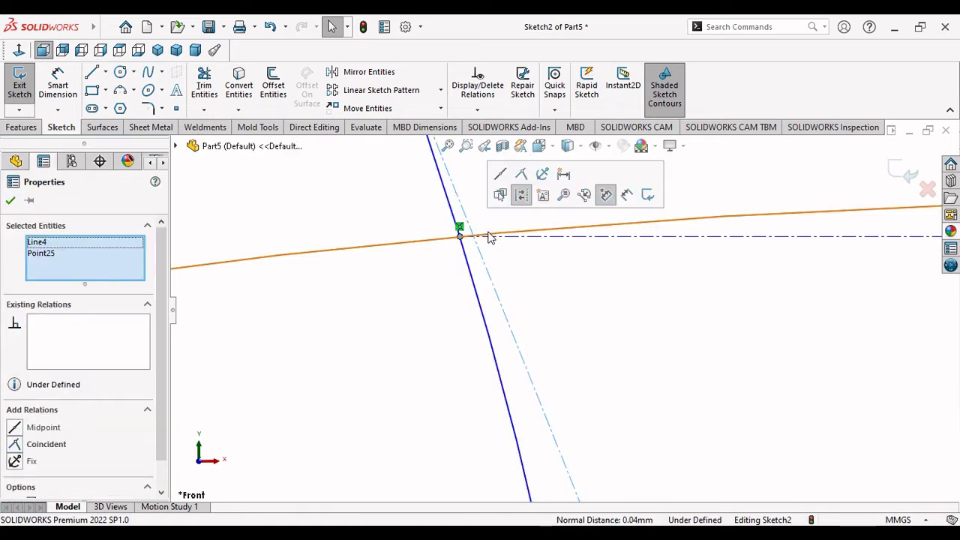
left_click(523, 175)
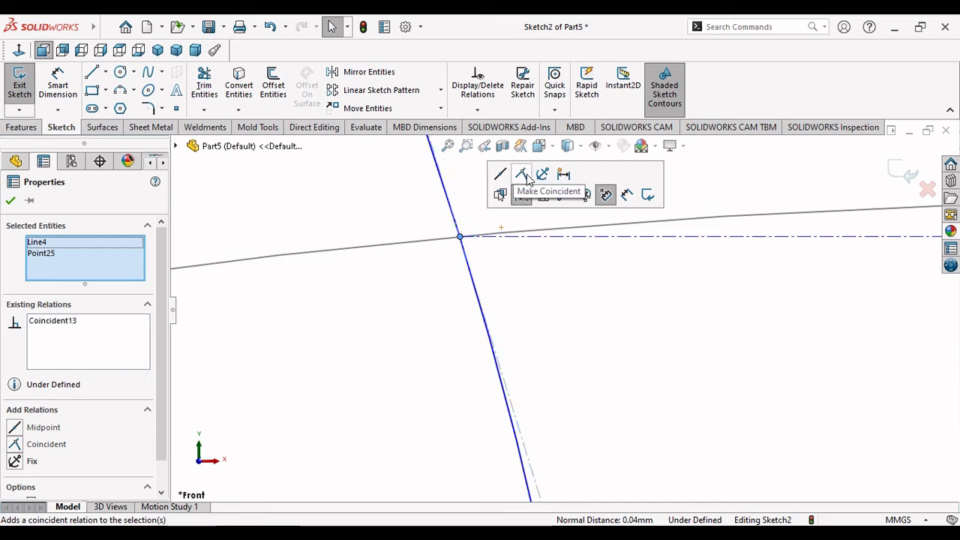
left_click(9, 200)
scroll(339, 278, "up", 3)
scroll(341, 279, "up", 3)
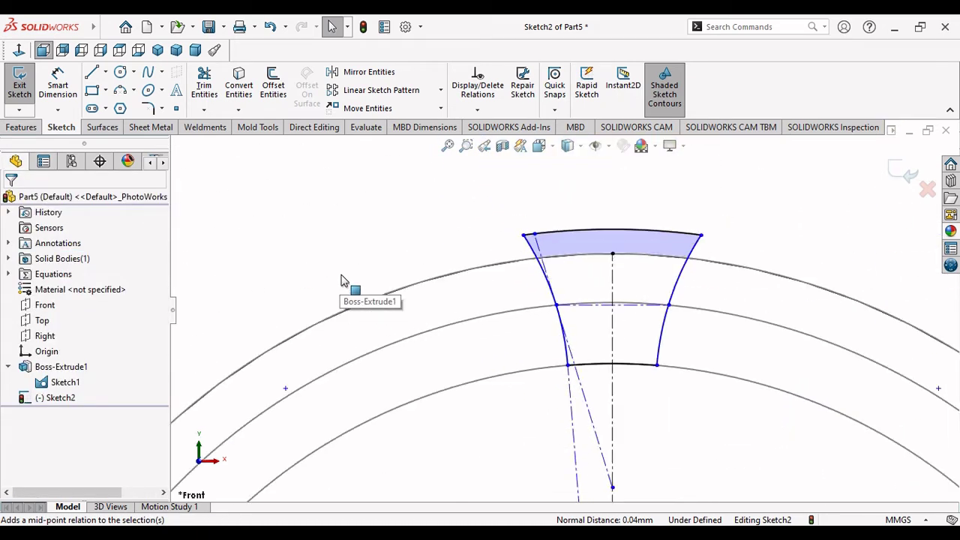
scroll(606, 262, "down", 1)
scroll(611, 262, "up", 3)
scroll(581, 246, "down", 2)
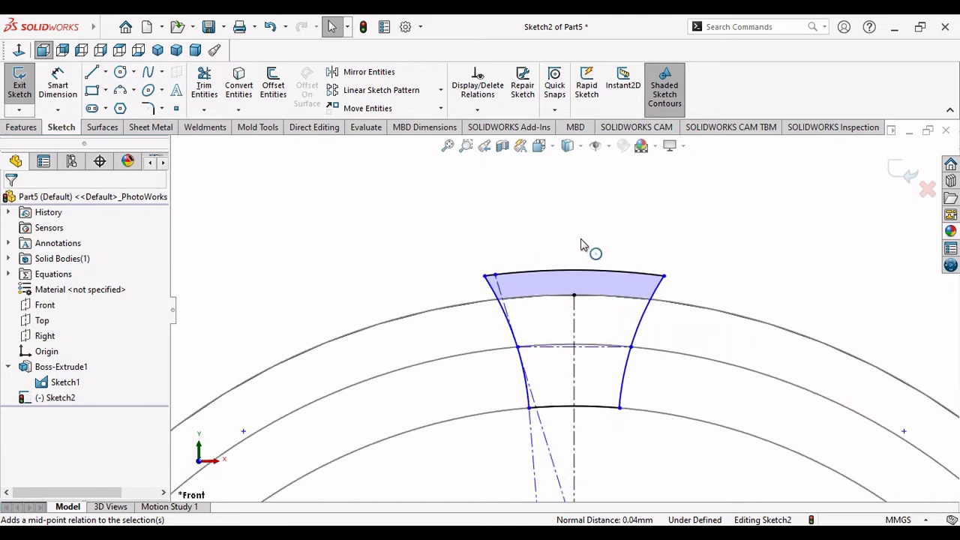
scroll(535, 280, "up", 1)
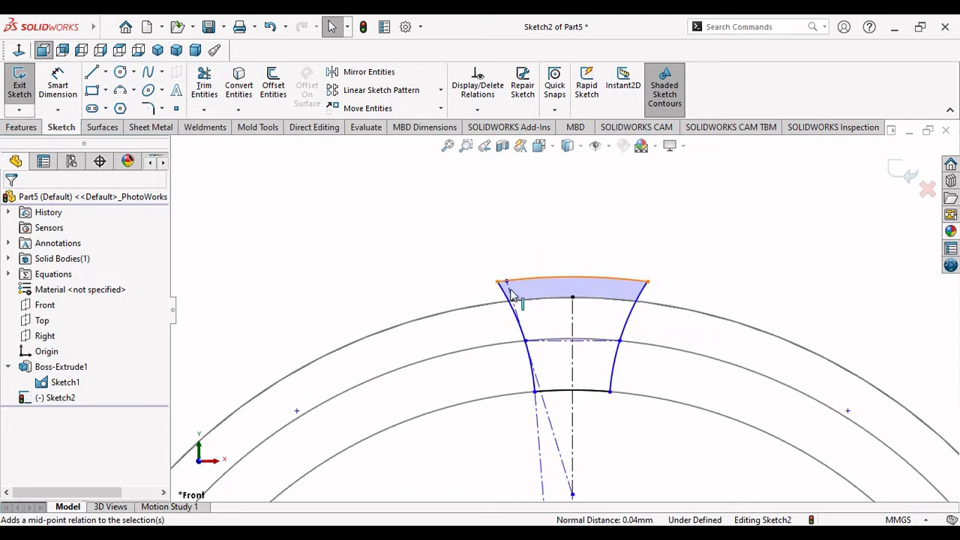
Step: Dimension the angle between the slanted construction line and the vertical centreline as 20°
left_click(59, 98)
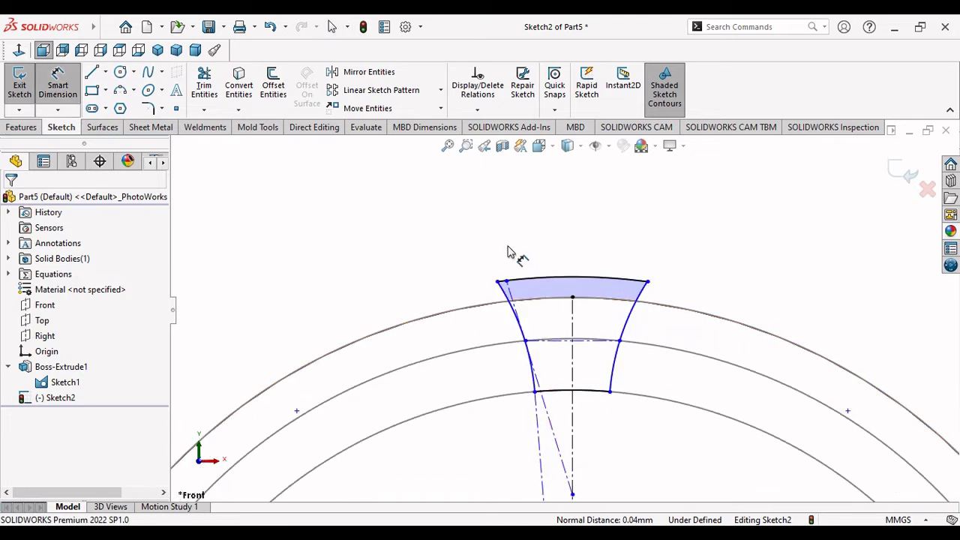
left_click(557, 320)
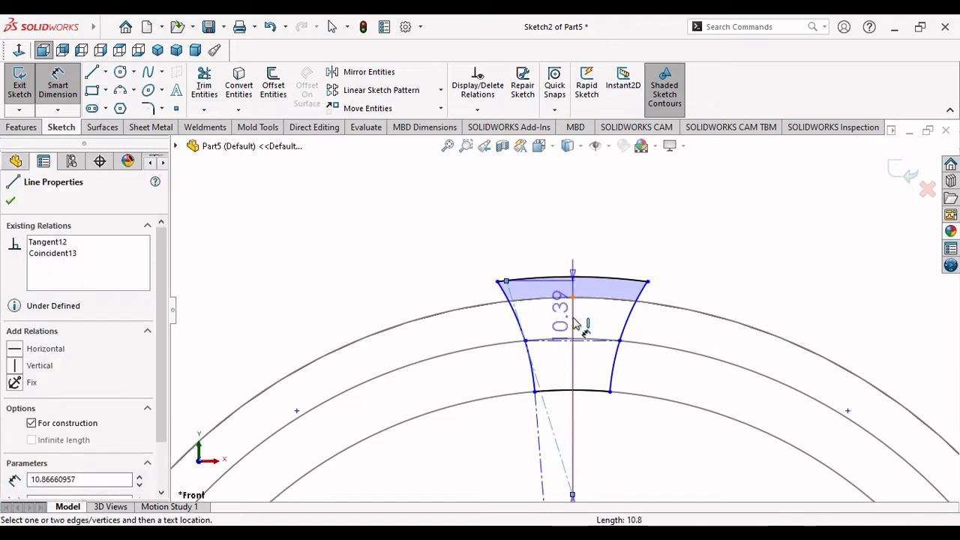
left_click(574, 324)
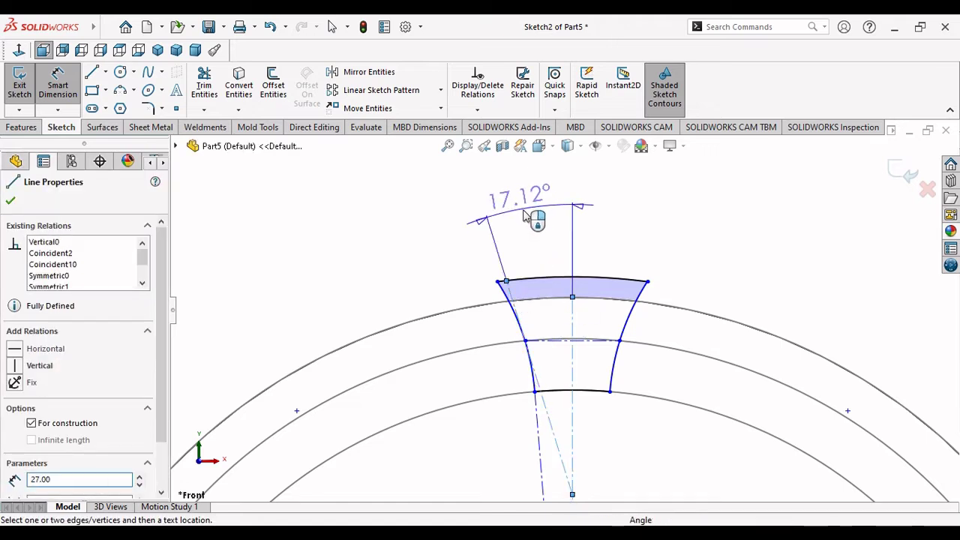
left_click(523, 218)
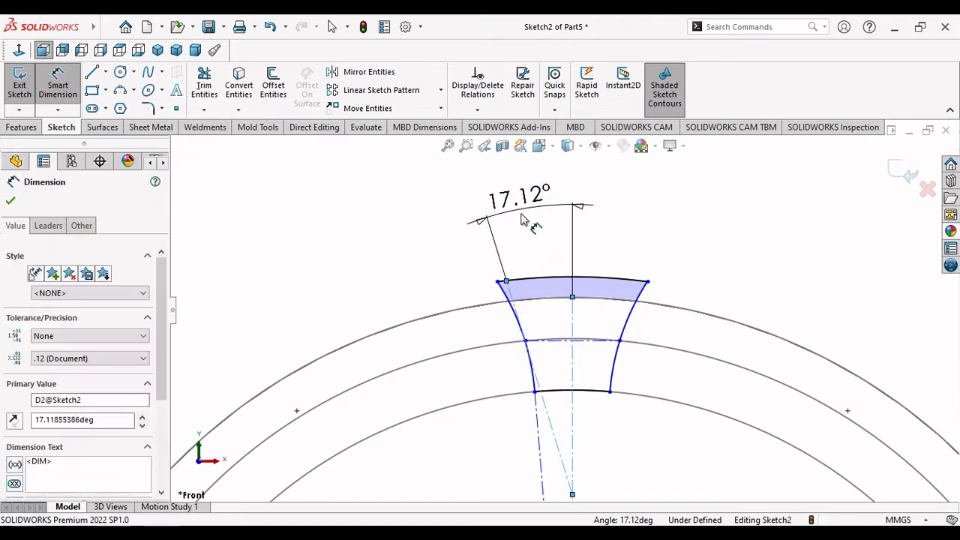
type("20")
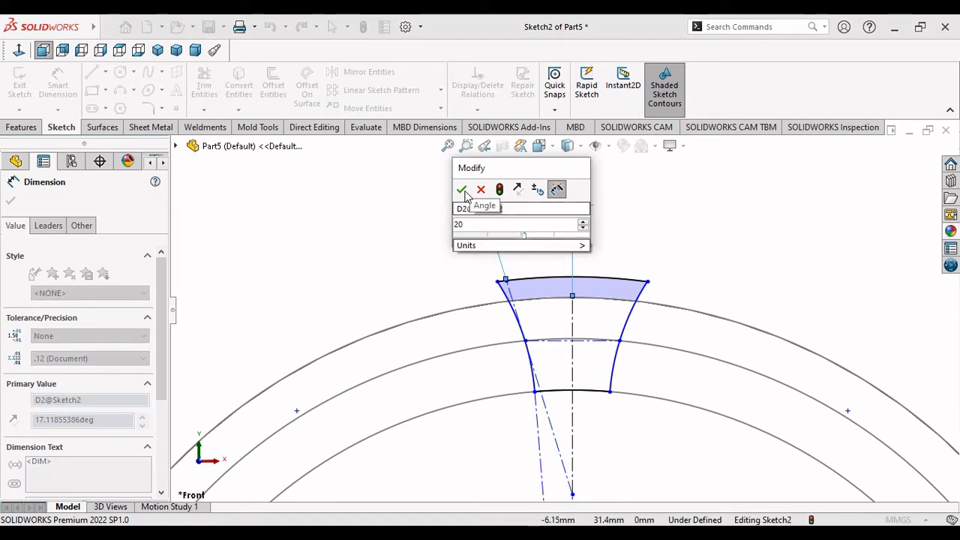
left_click(463, 190)
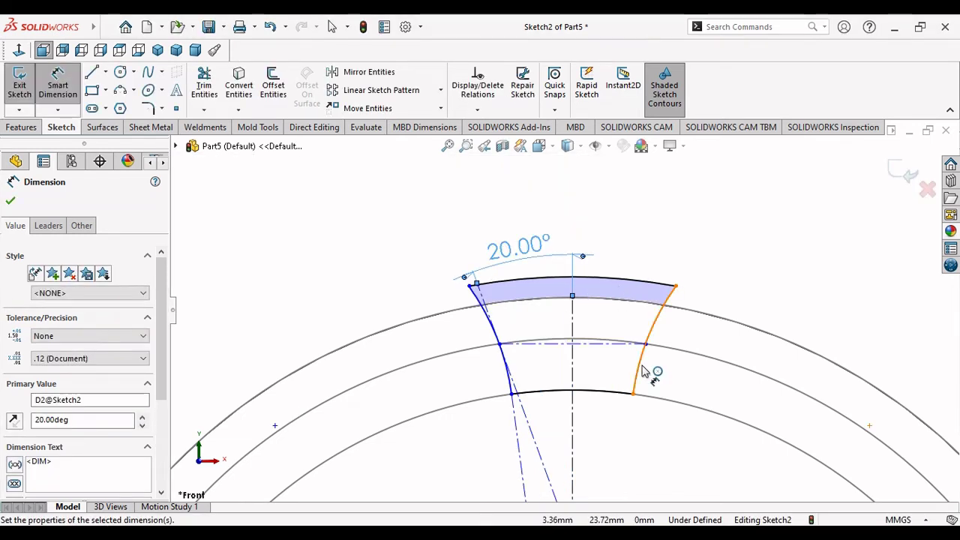
Step: Reposition the 20.00° angle label up-left above the tooth and deselect it
scroll(611, 386, "up", 1)
scroll(600, 375, "up", 1)
scroll(525, 240, "down", 2)
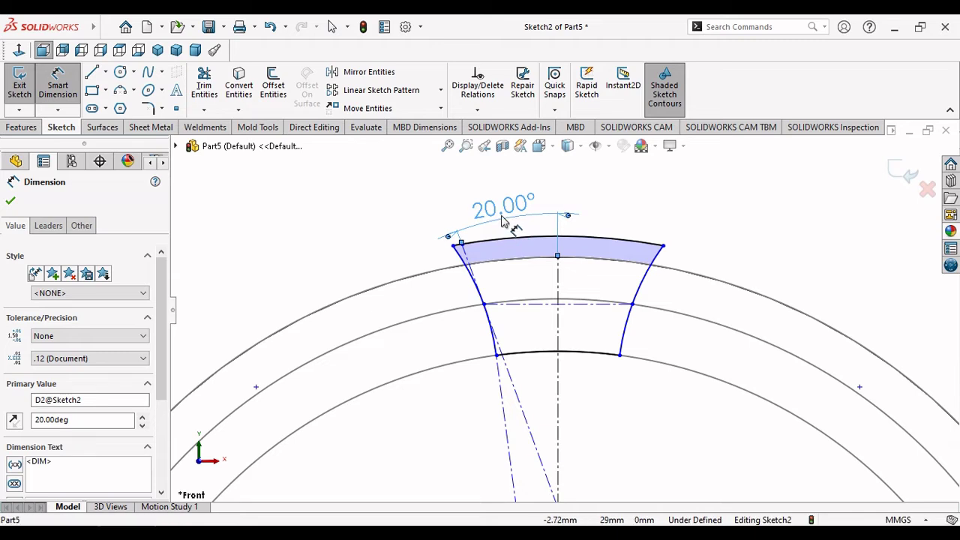
left_click_drag(502, 220, 481, 187)
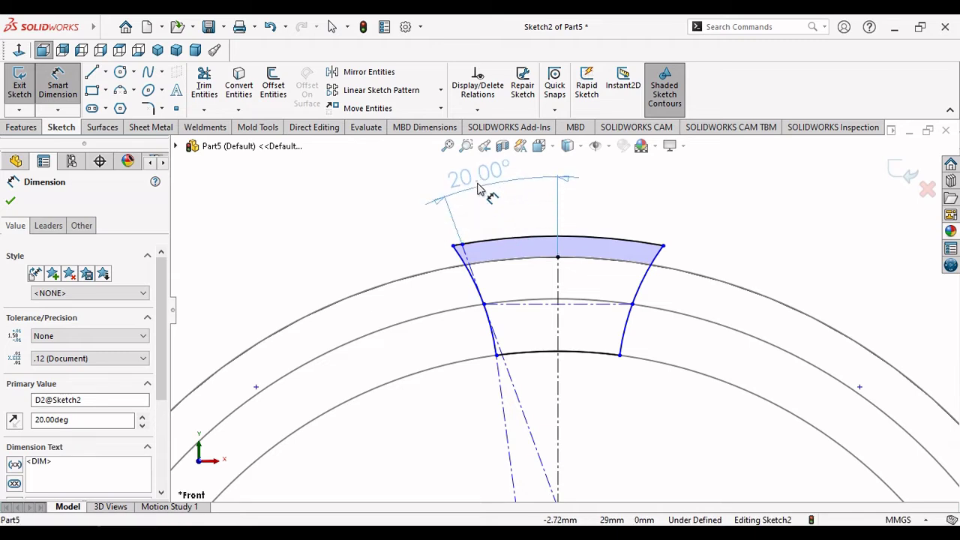
left_click(649, 213)
scroll(657, 330, "up", 1)
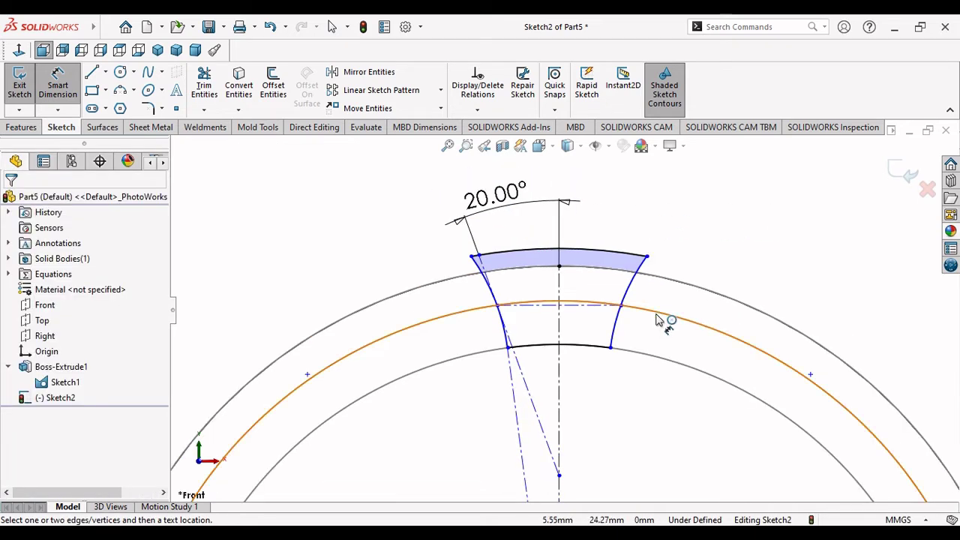
scroll(596, 342, "up", 2)
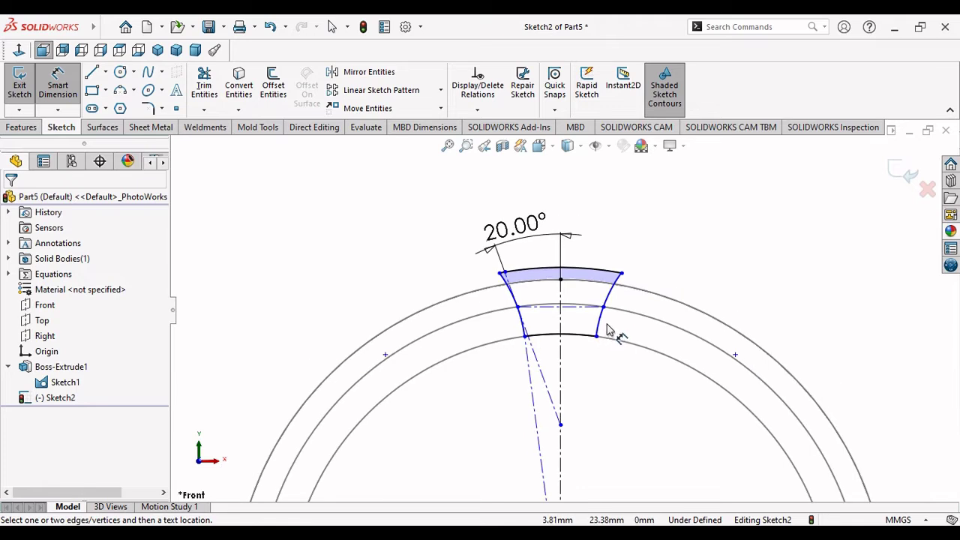
scroll(578, 334, "down", 1)
scroll(578, 334, "down", 1)
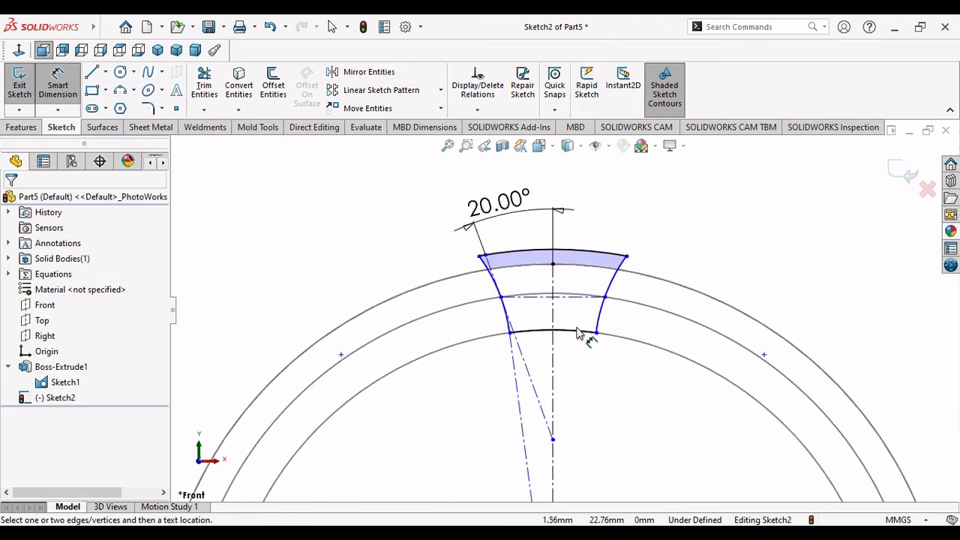
scroll(570, 413, "up", 2)
scroll(570, 413, "up", 2)
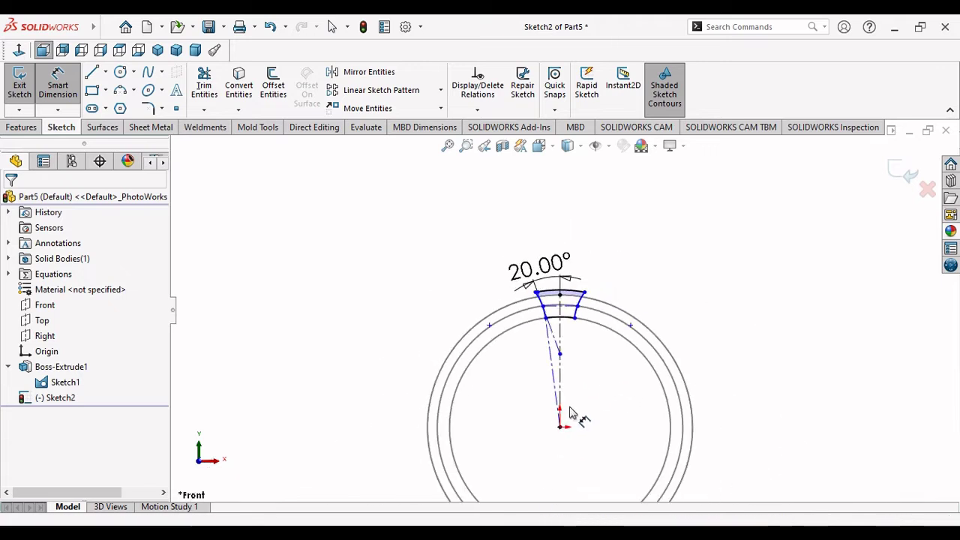
Step: Draw a centreline from the gear origin to the outer circle, right of the tooth
left_click(106, 72)
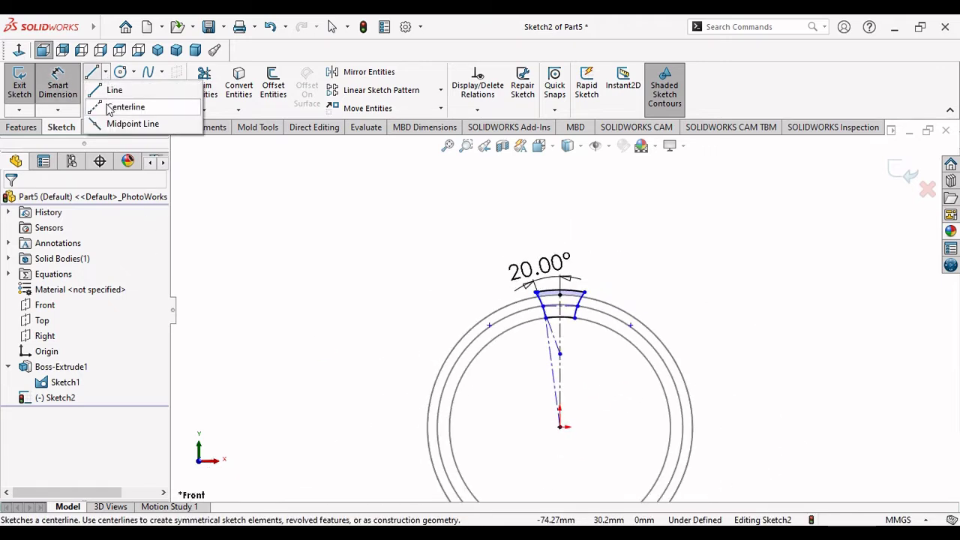
left_click(109, 104)
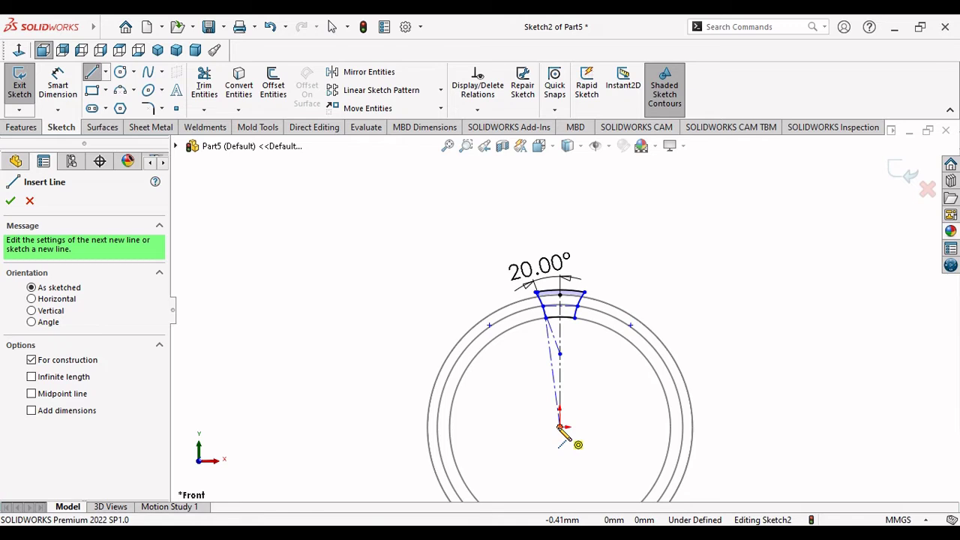
left_click(559, 428)
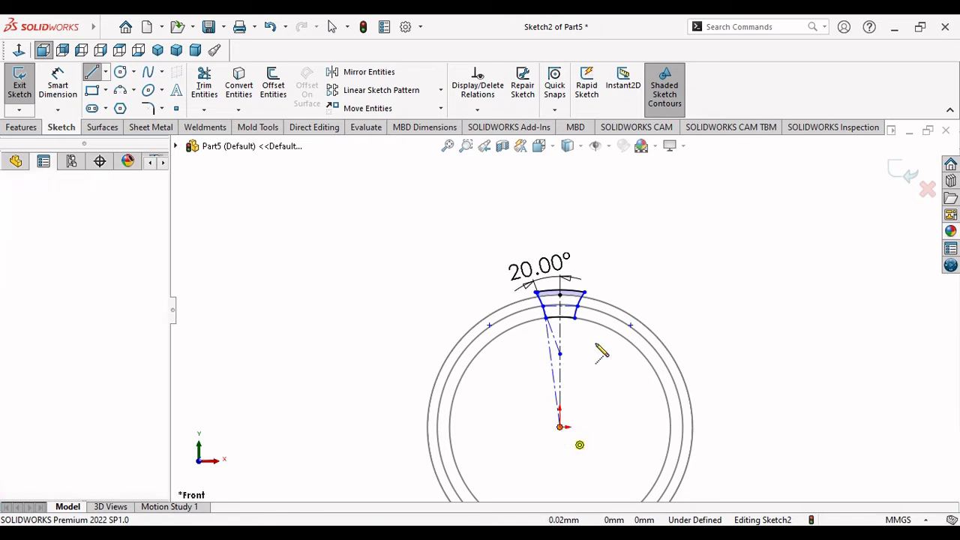
scroll(555, 303, "up", 3)
scroll(563, 300, "down", 2)
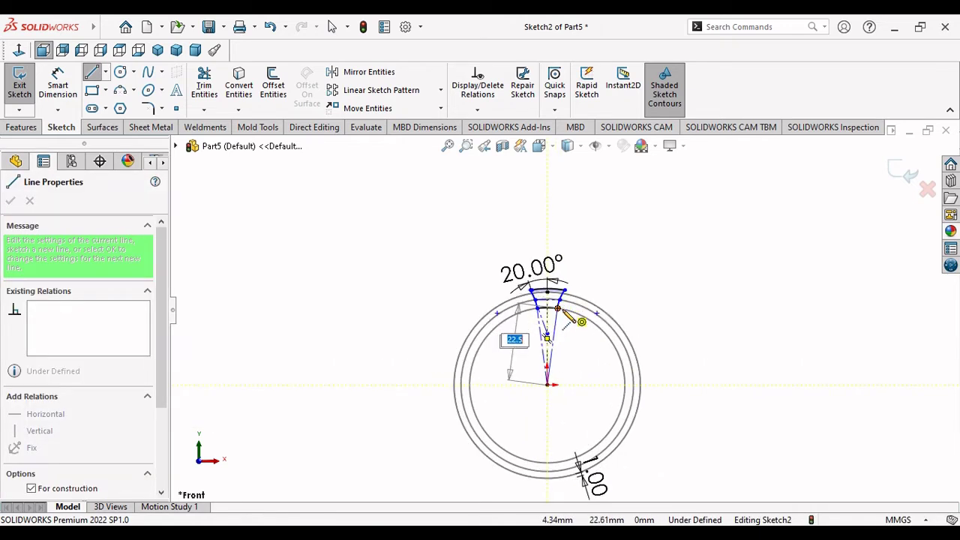
scroll(578, 318, "down", 2)
scroll(578, 322, "down", 1)
scroll(574, 324, "down", 2)
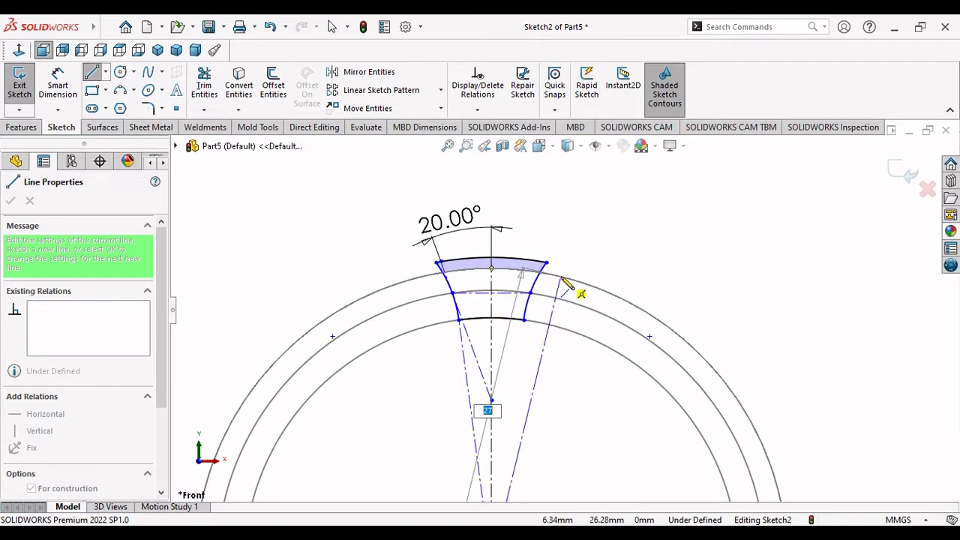
left_click(560, 277)
right_click(626, 264)
left_click(645, 276)
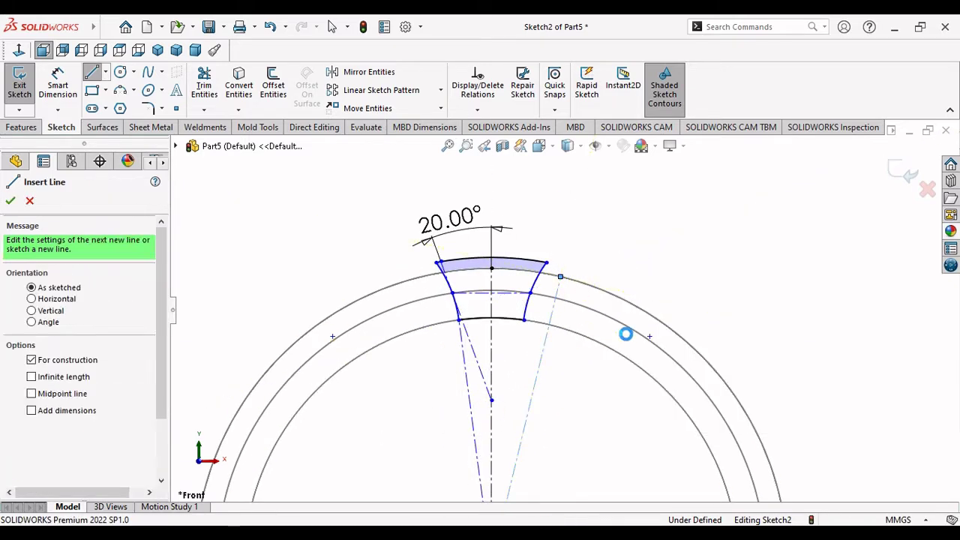
key("Escape")
scroll(593, 300, "down", 2)
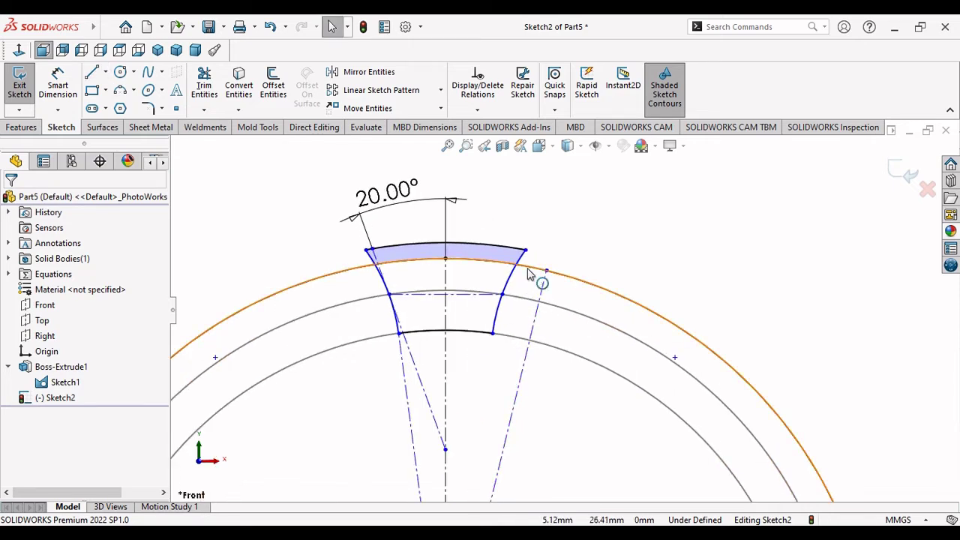
scroll(528, 275, "up", 1)
scroll(536, 232, "down", 2)
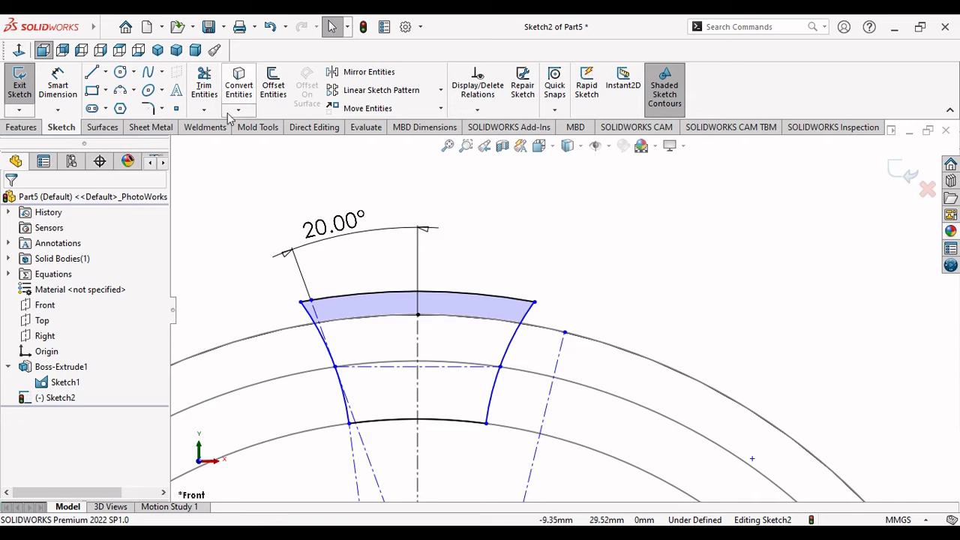
Step: Add the 13.56° angle dimension between the vertical centreline and the new construction line
left_click(57, 84)
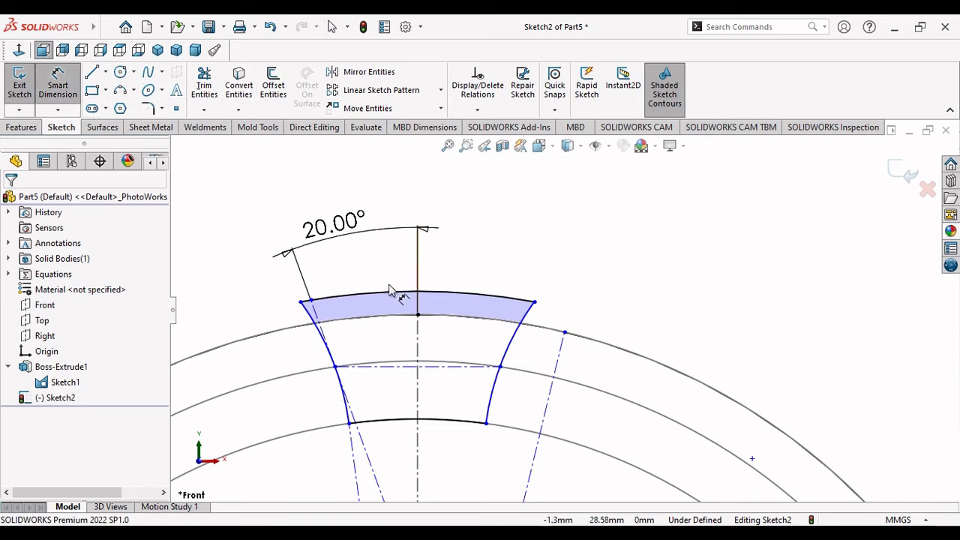
left_click(420, 343)
left_click(561, 344)
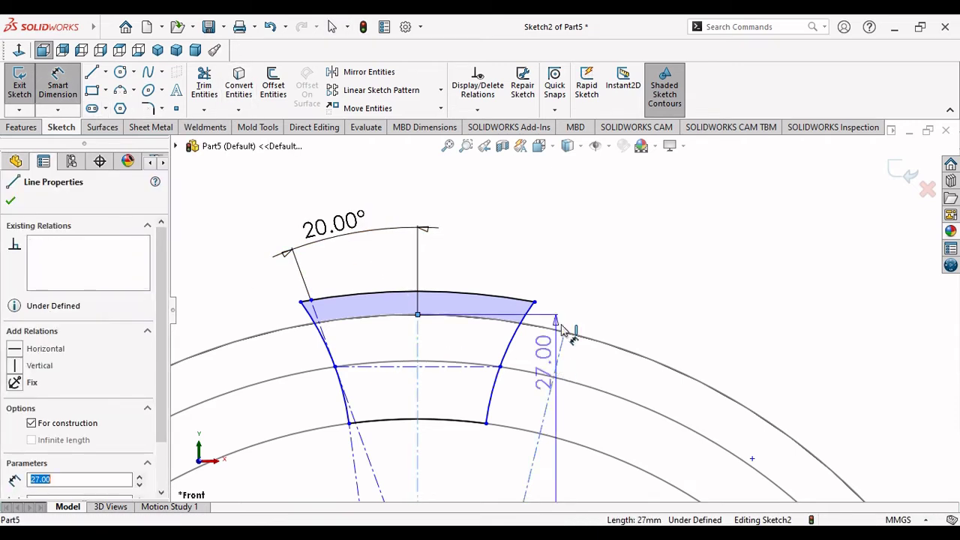
left_click(533, 228)
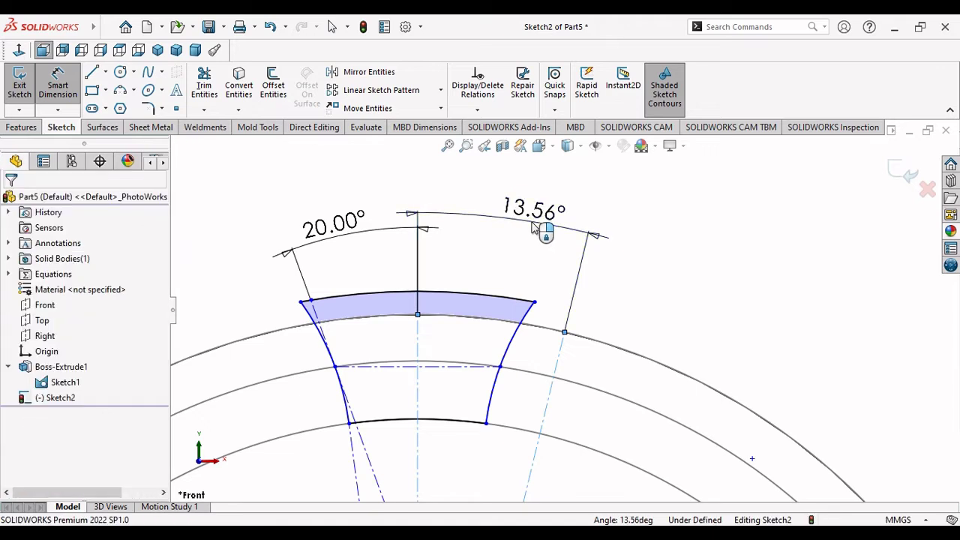
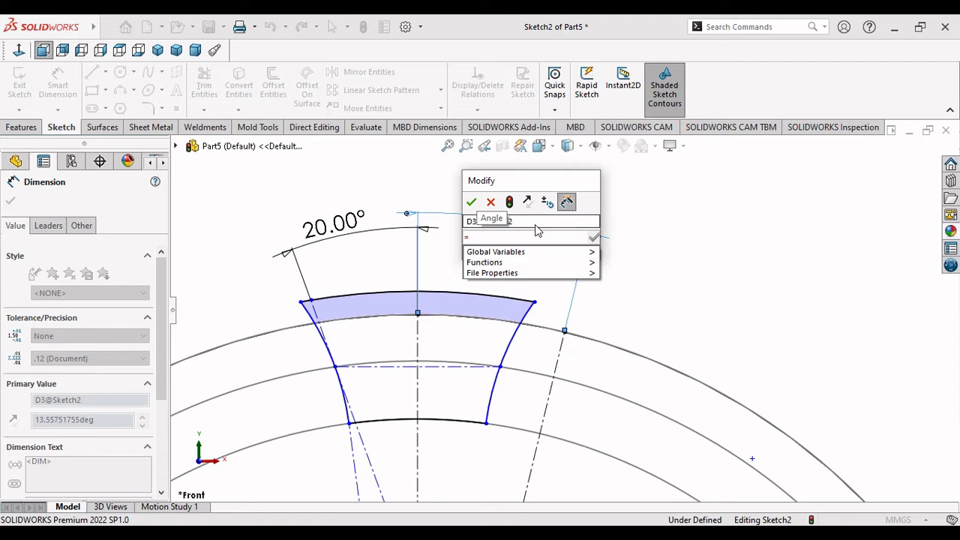
Step: Drive the tooth angle with =180/"Number of teeth" so it reads 7.20°
type("180")
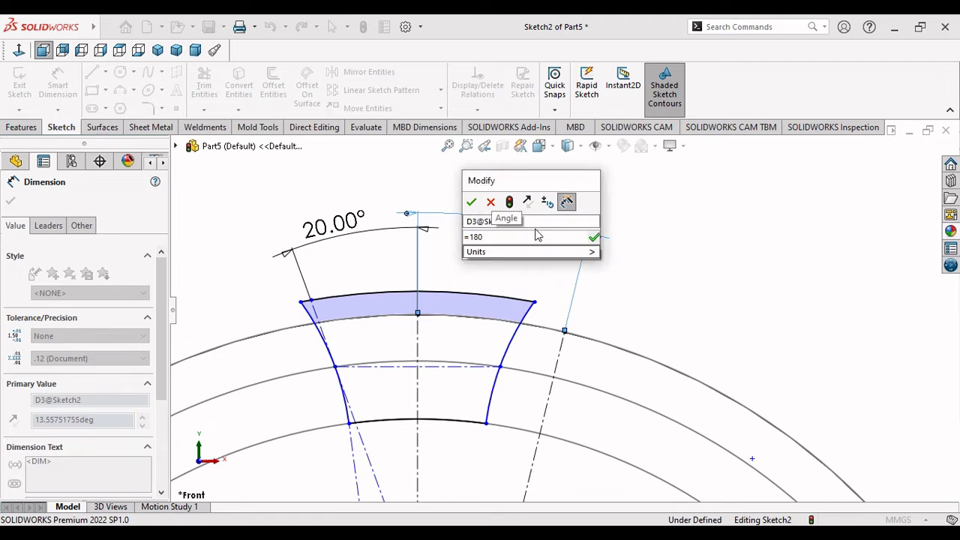
type(" /\"Number of teeth")
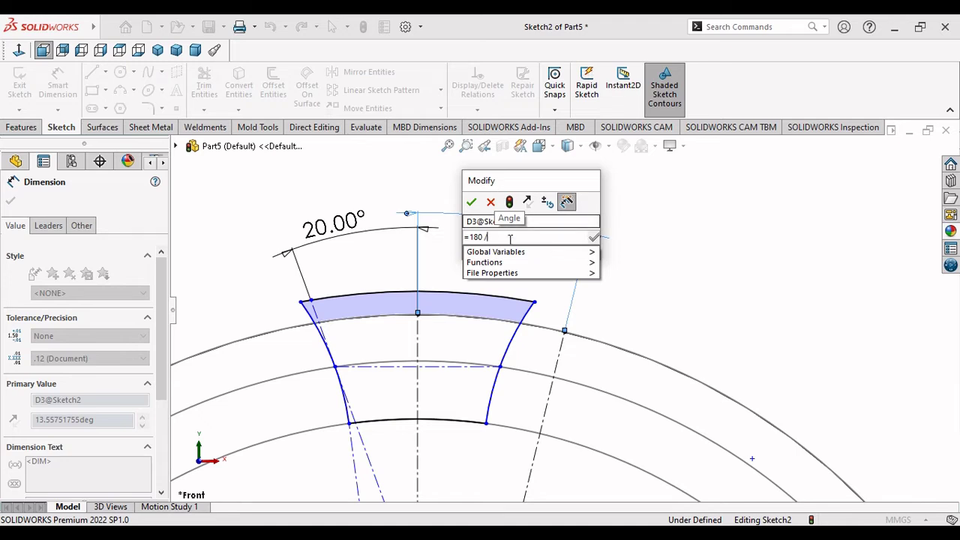
mouse_move(496, 252)
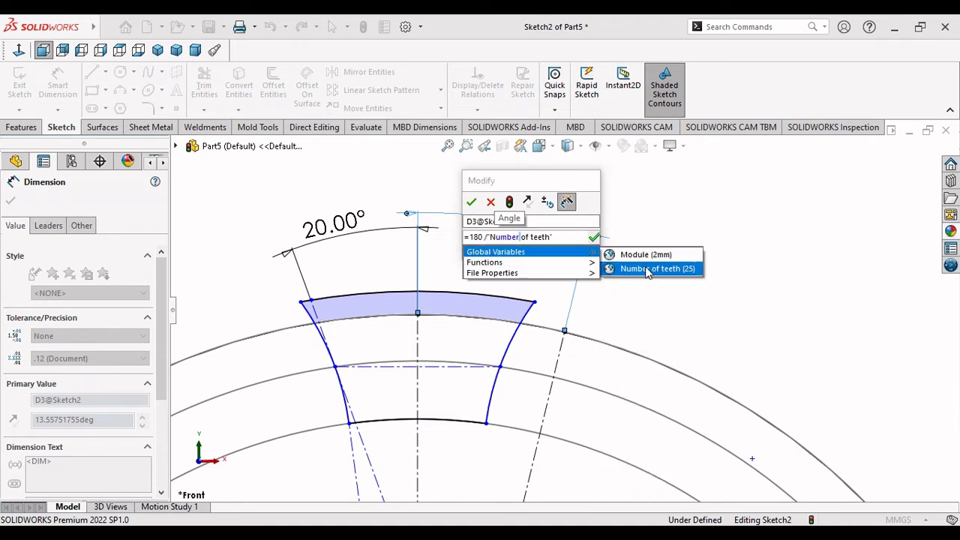
left_click(647, 268)
left_click(593, 238)
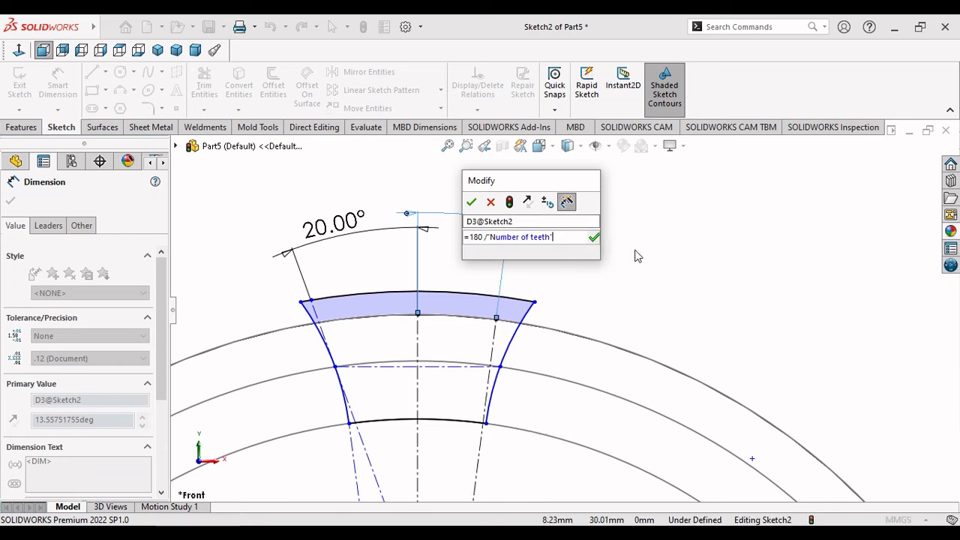
left_click(471, 202)
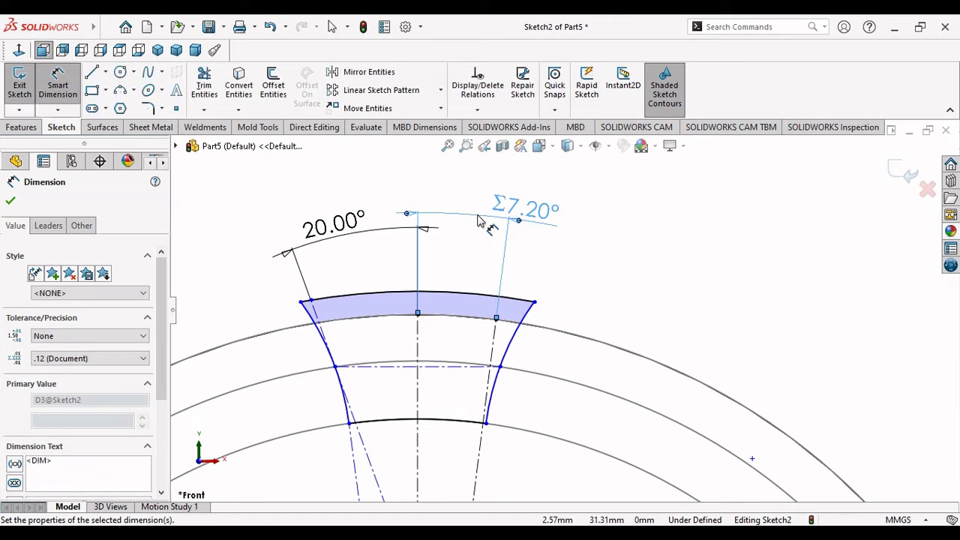
Step: Draw a centerline from the right flank's middle-circle point outward along the middle circle
scroll(512, 306, "up", 4)
scroll(611, 337, "down", 2)
scroll(547, 333, "down", 2)
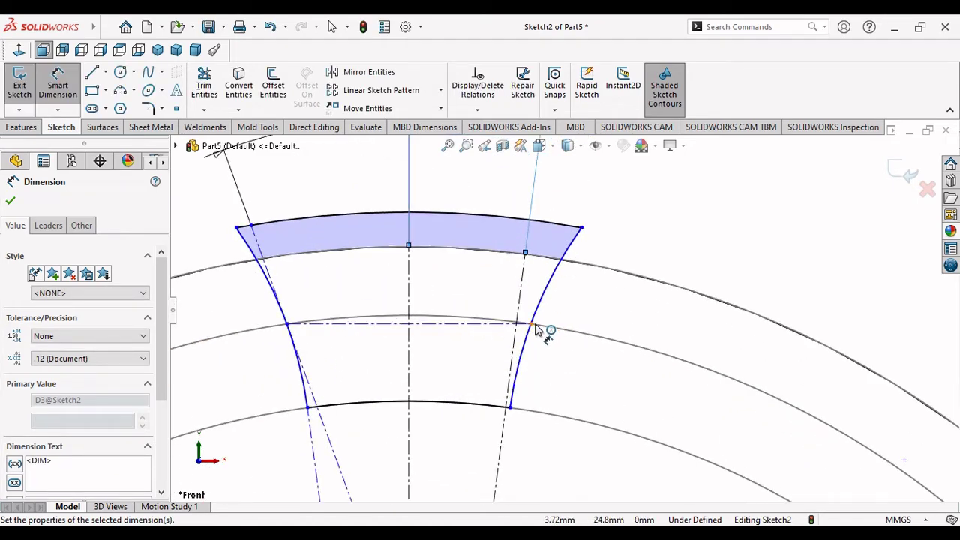
scroll(664, 291, "up", 1)
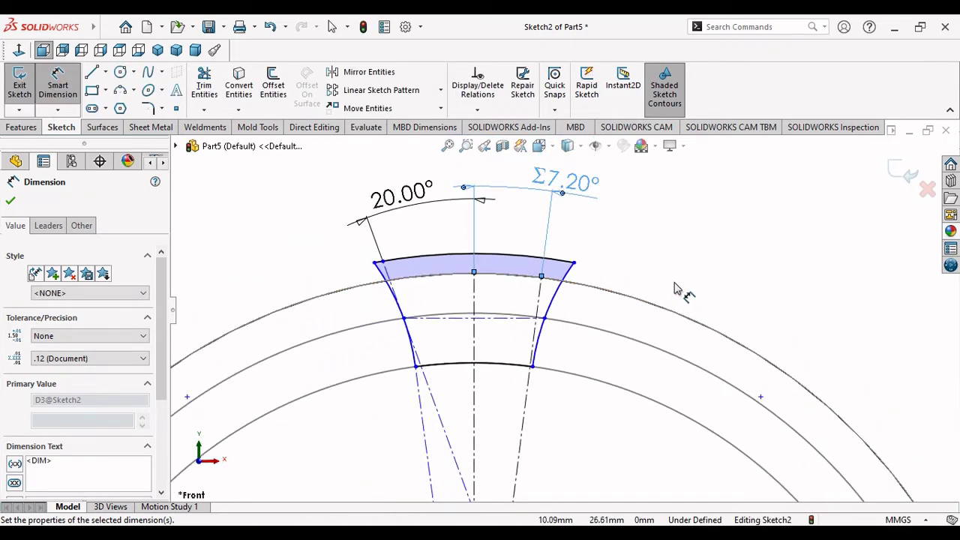
scroll(672, 292, "down", 1)
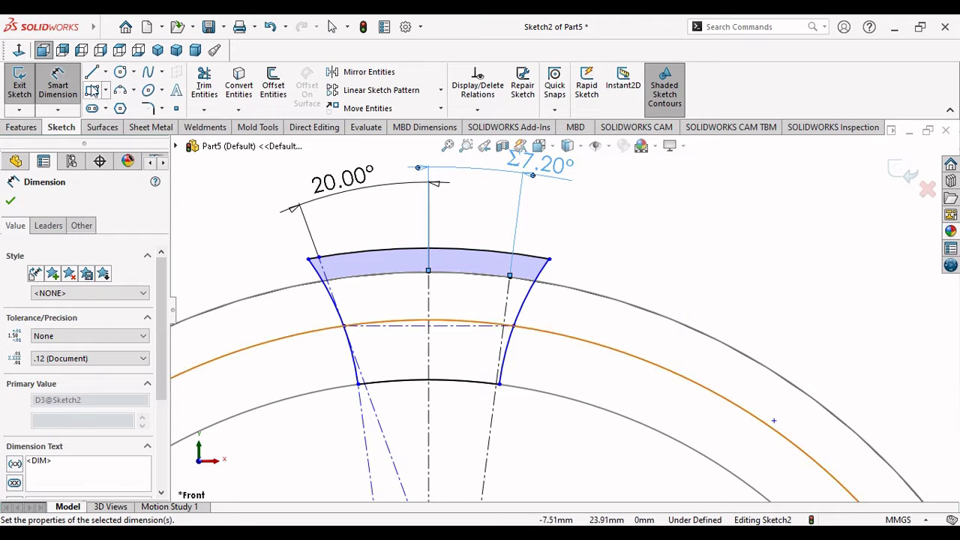
left_click(106, 72)
left_click(120, 104)
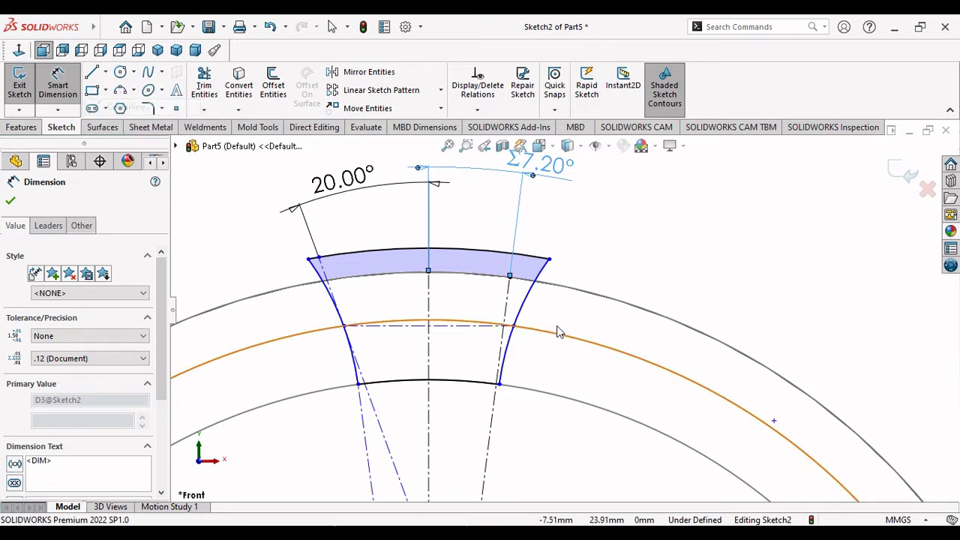
left_click(514, 326)
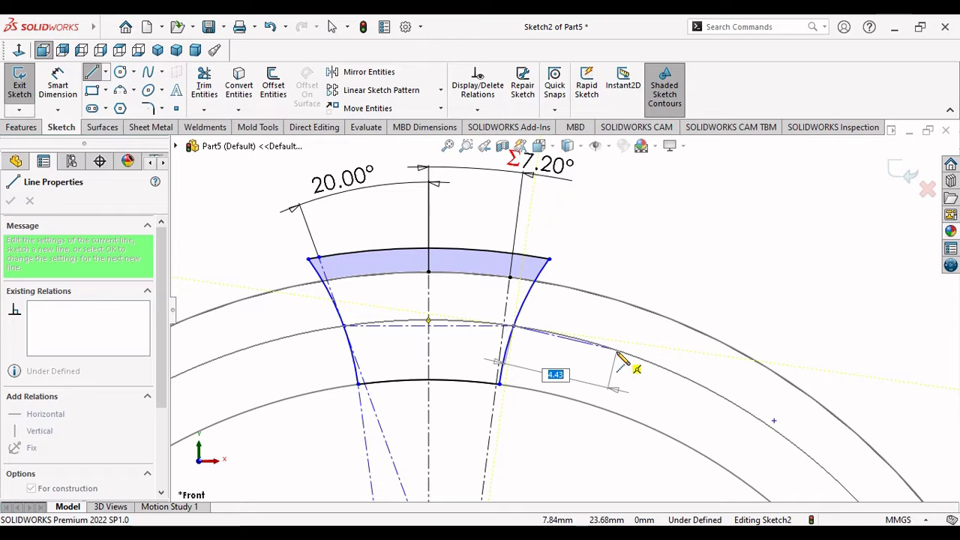
left_click(620, 351)
right_click(649, 259)
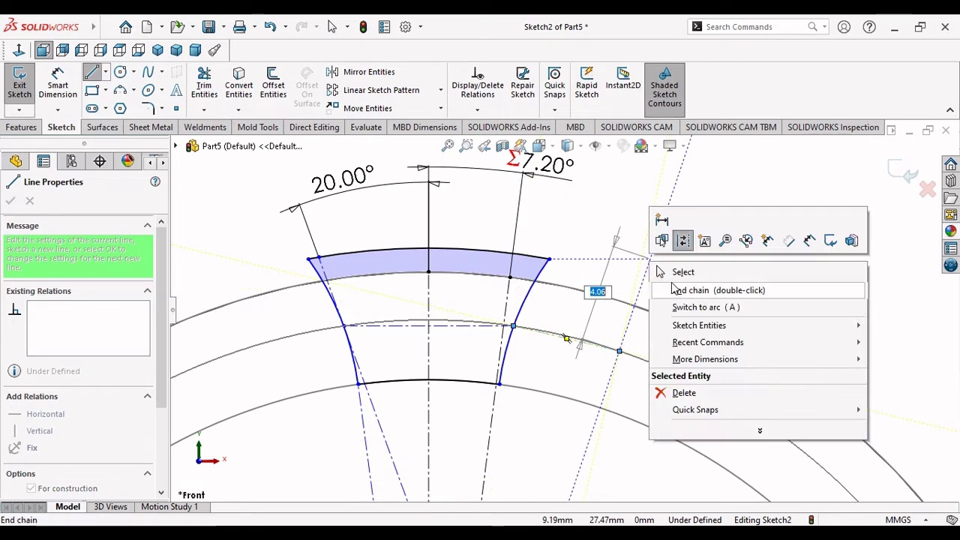
left_click(666, 271)
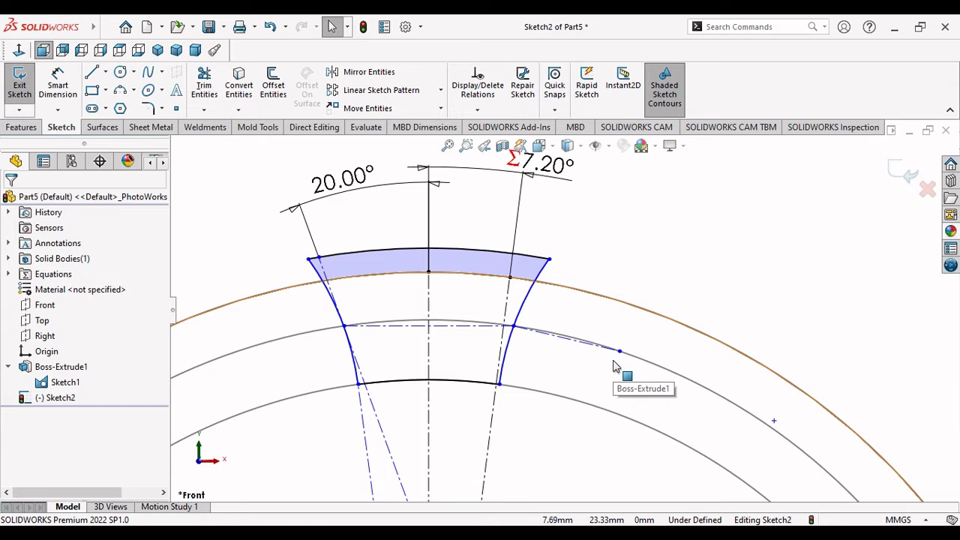
Step: Make the new centerline perpendicular to the slanted line, leaving the sketch unsolvable
scroll(511, 296, "down", 4)
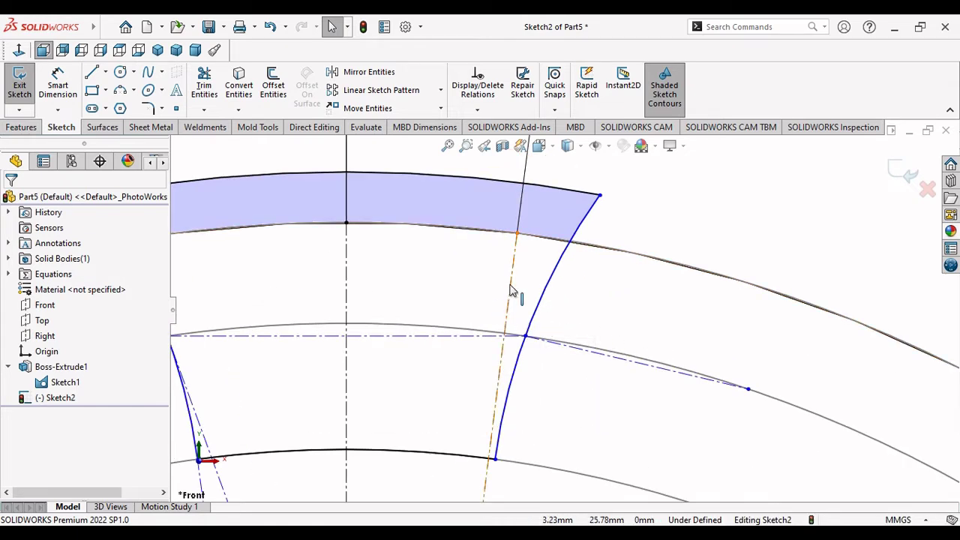
left_click(621, 361)
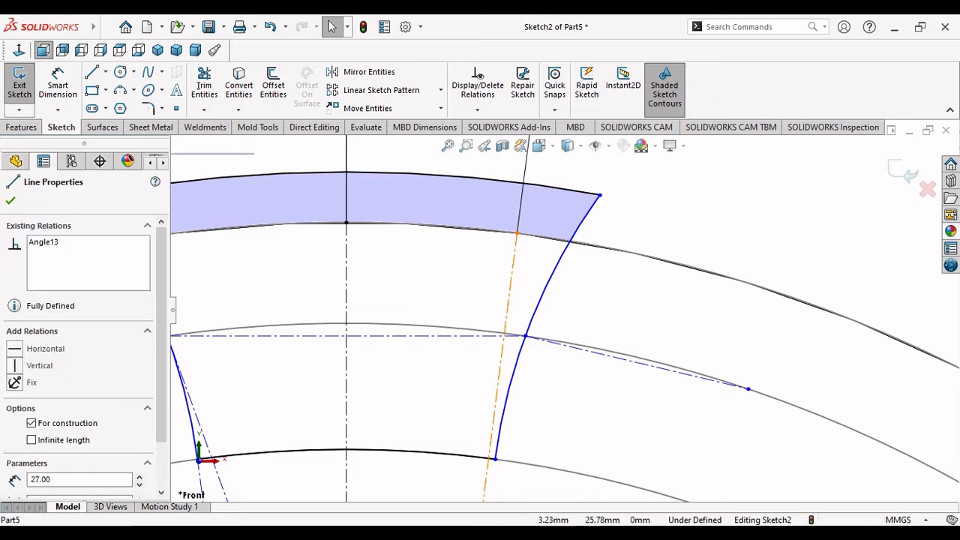
left_click(624, 363, "ctrl")
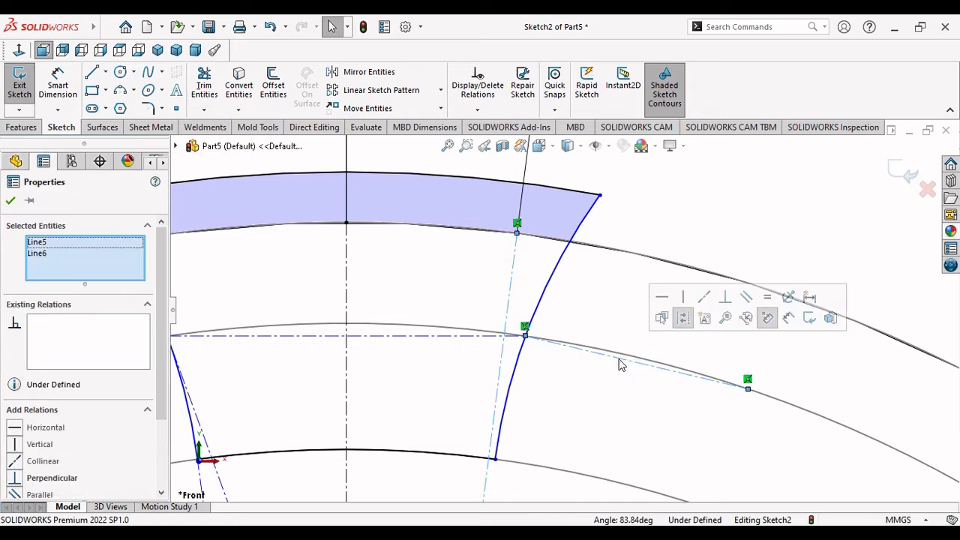
left_click(725, 299)
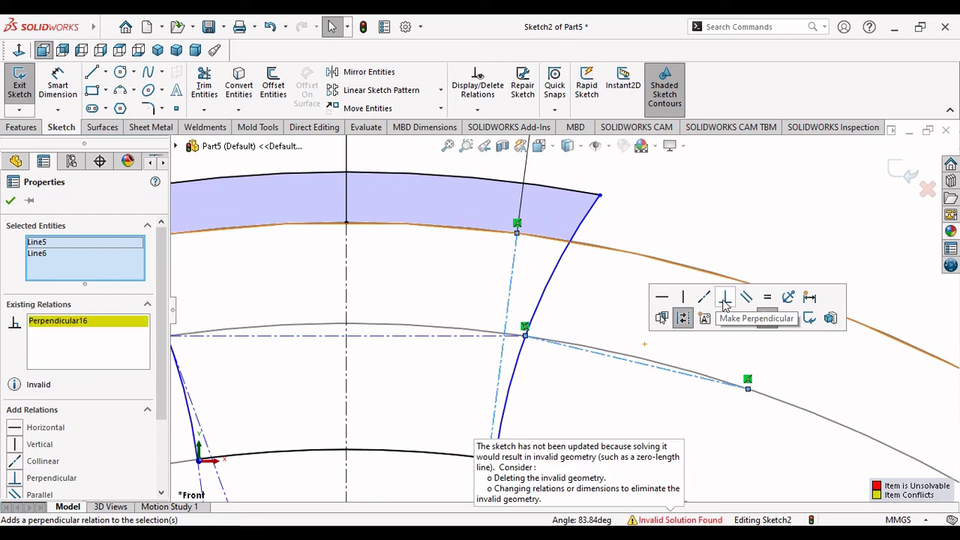
left_click(690, 230)
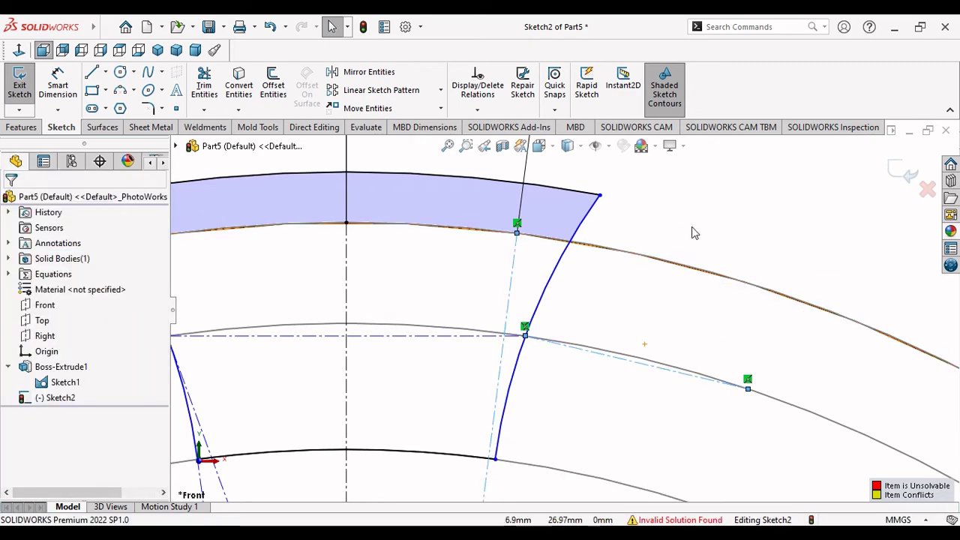
Step: Undo the invalid perpendicular relation and pull the tooth's top-right endpoint inward
key("ctrl+z")
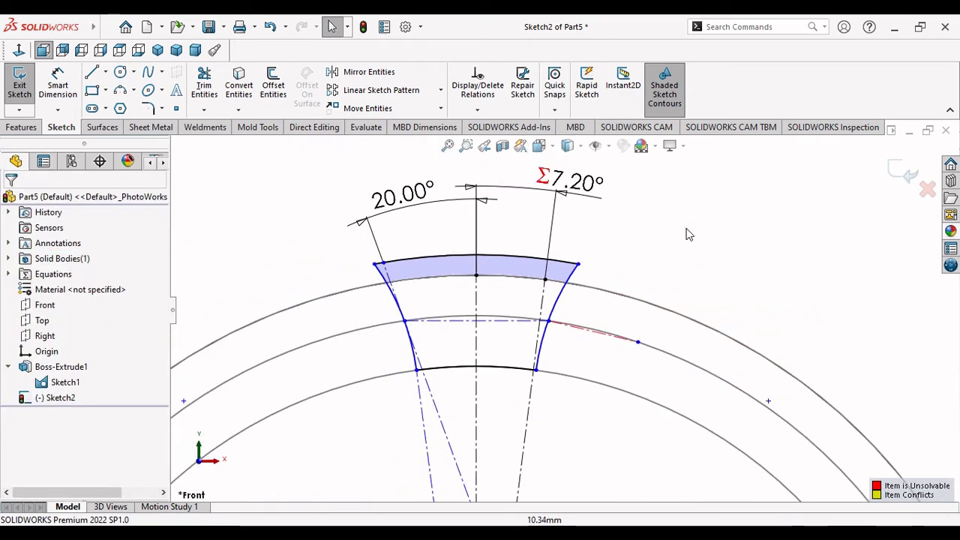
key("ctrl+z")
scroll(589, 350, "down", 3)
scroll(588, 350, "up", 3)
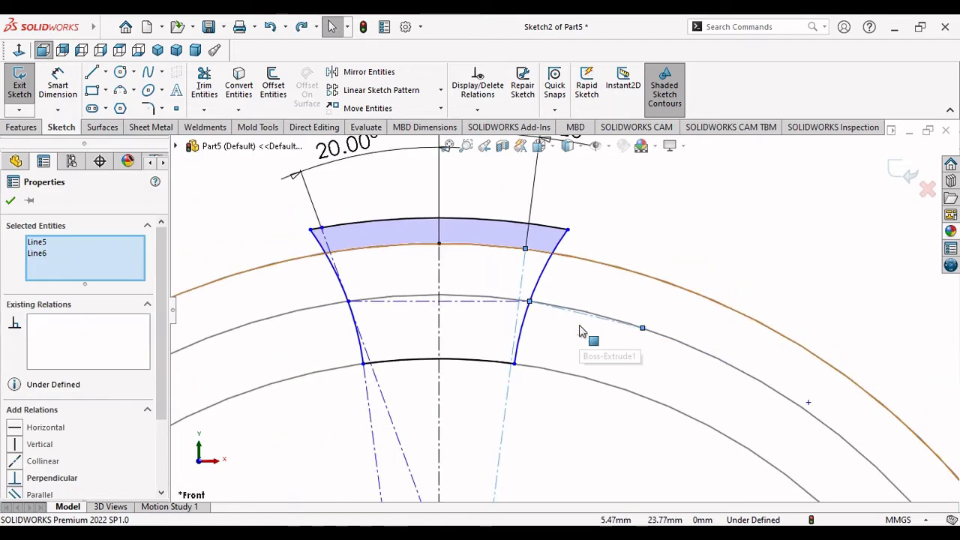
left_click_drag(568, 231, 522, 228)
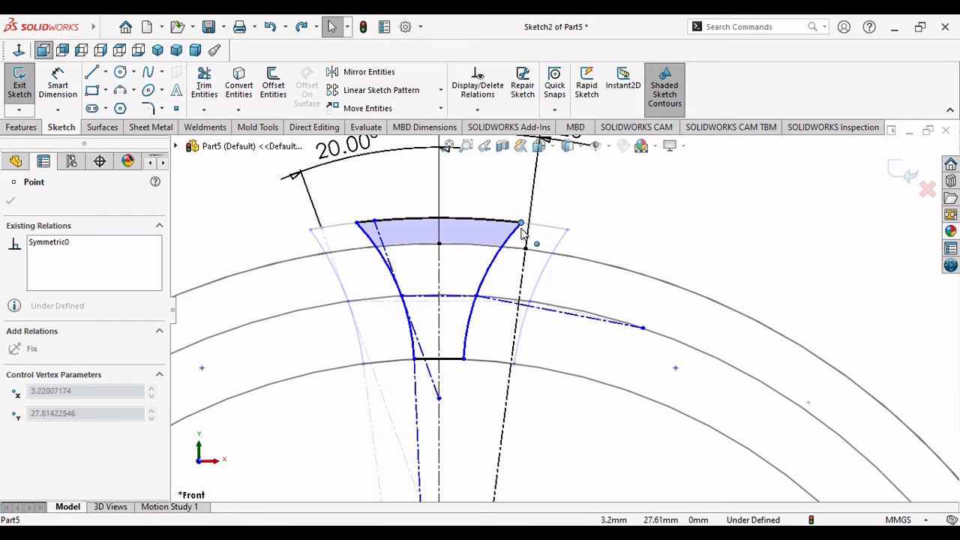
left_click(653, 249)
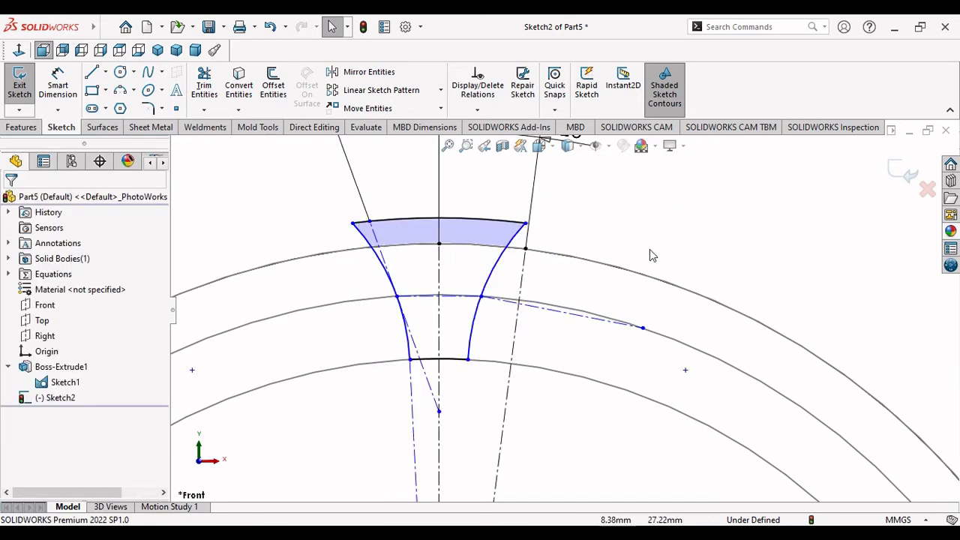
Step: Delete the slanted construction line and start a new centerline at the right flank
left_click(579, 315)
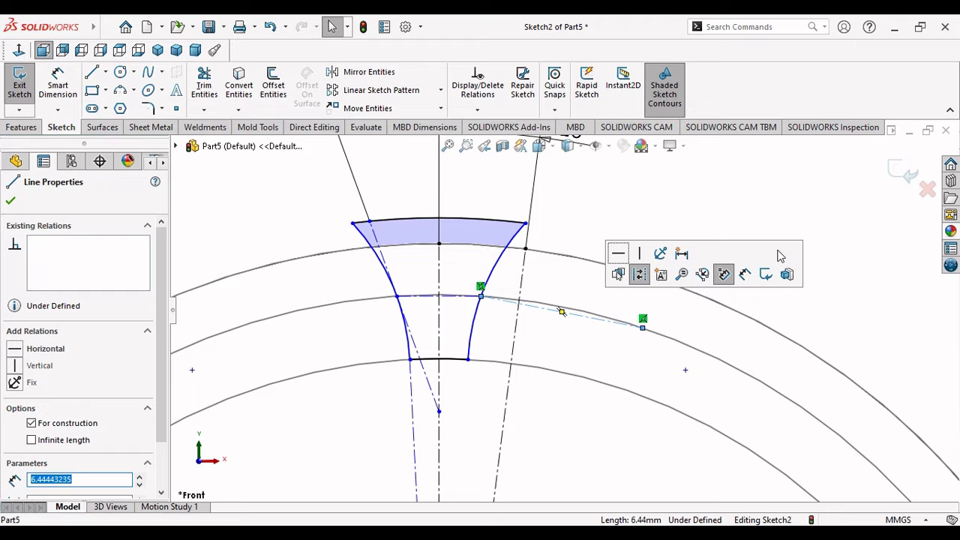
key("Escape")
scroll(568, 325, "up", 3)
scroll(552, 278, "down", 2)
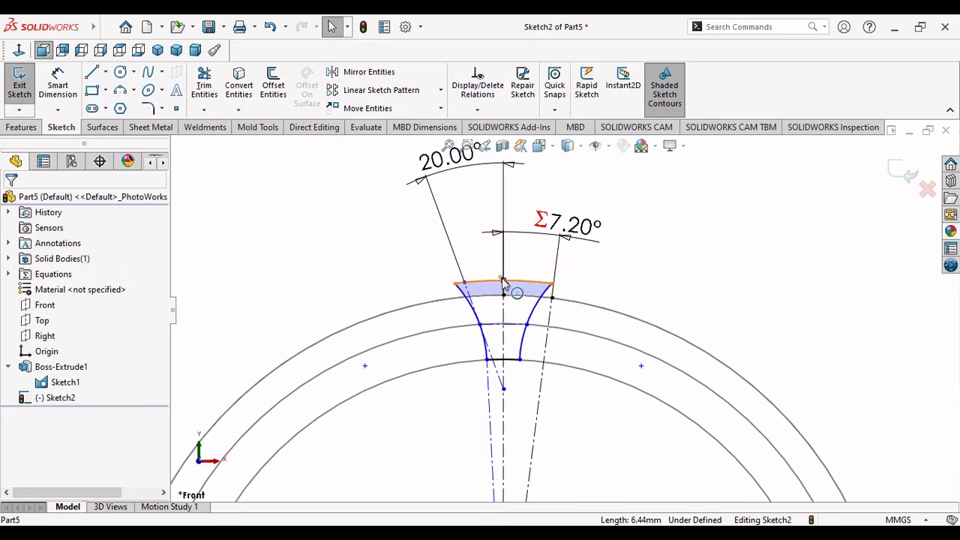
scroll(503, 284, "down", 1)
scroll(585, 308, "down", 1)
scroll(638, 325, "down", 1)
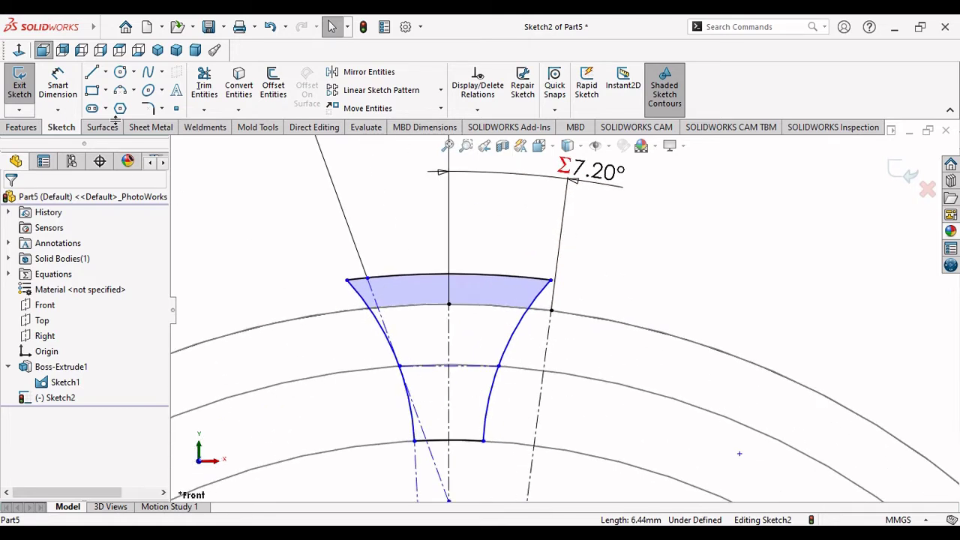
left_click(105, 72)
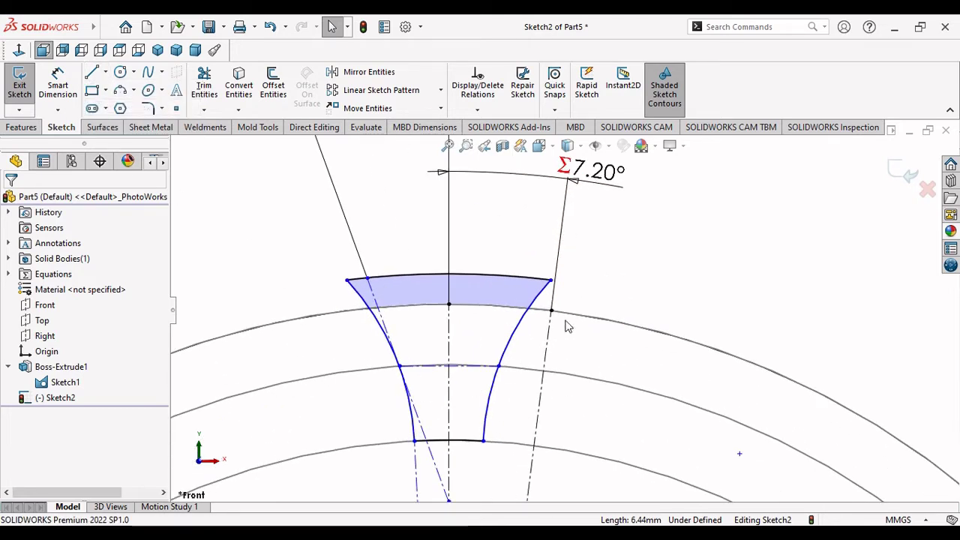
left_click(499, 366)
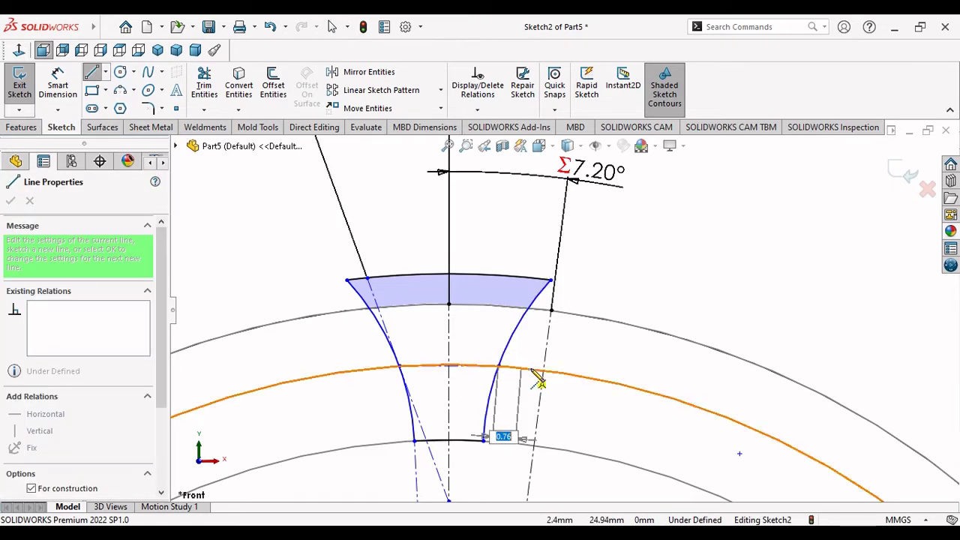
Step: Finish the new centerline along the middle circle and end the line chain
left_click(583, 376)
right_click(617, 320)
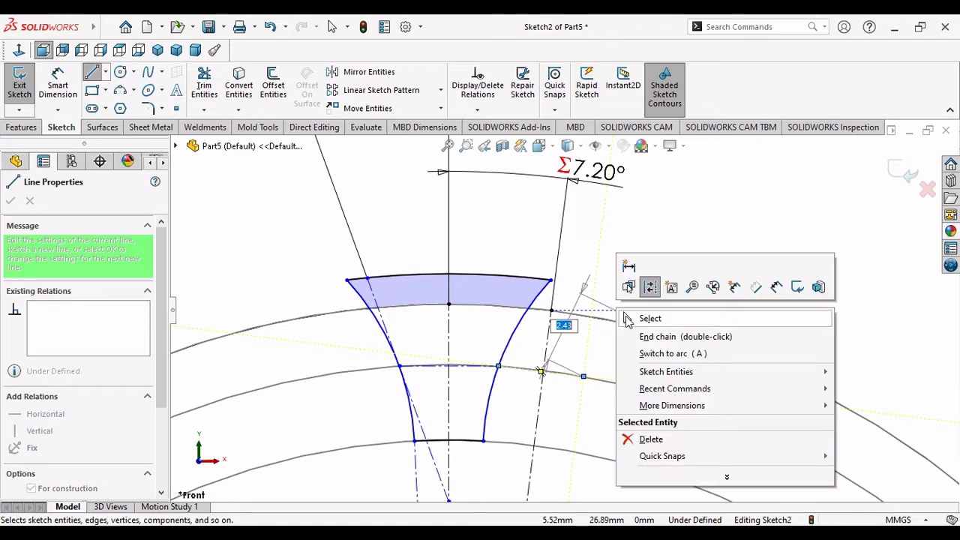
left_click(637, 332)
key("Escape")
scroll(558, 399, "up", 2)
scroll(548, 392, "up", 4)
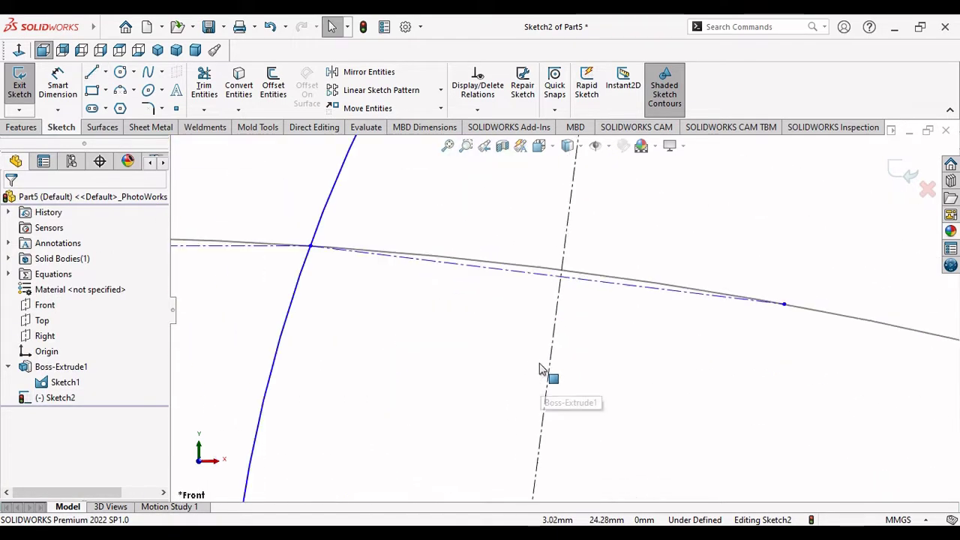
Step: Make the new construction line perpendicular to its partner line
left_click(543, 281)
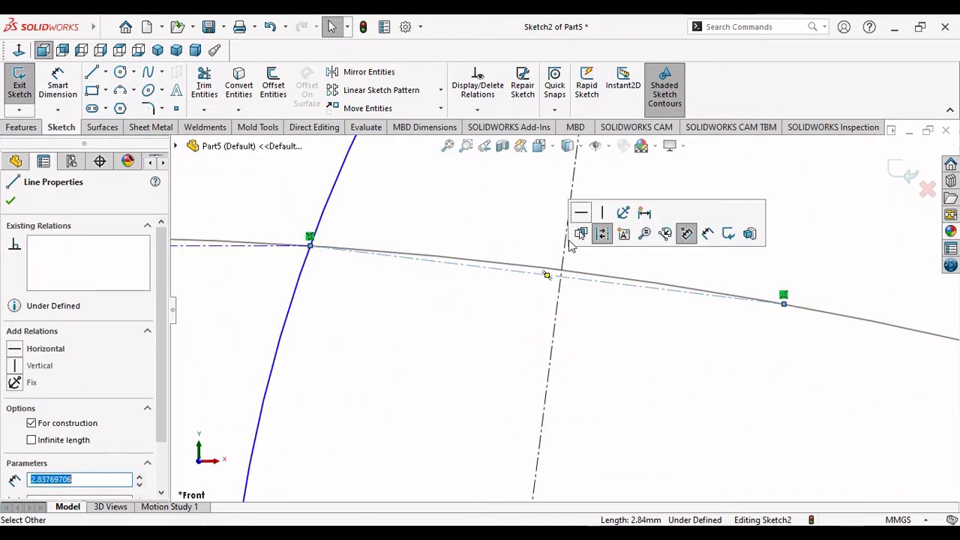
scroll(570, 279, "down", 3)
scroll(569, 269, "down", 3)
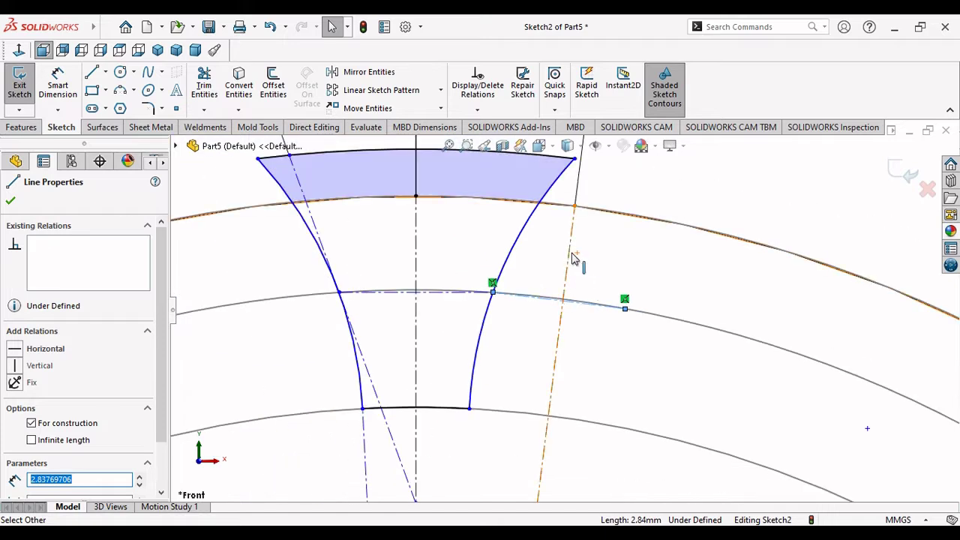
left_click(570, 259)
left_click(574, 257, "ctrl")
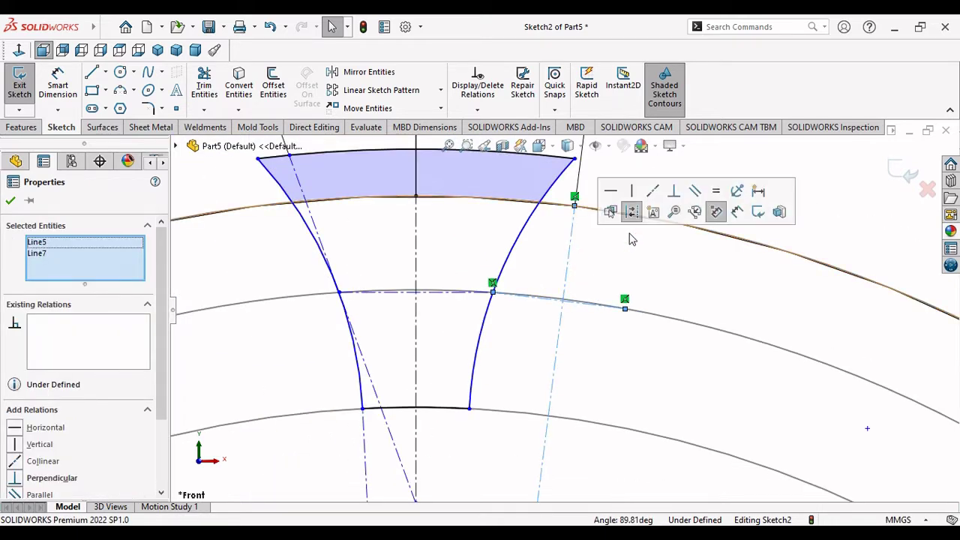
left_click(674, 192)
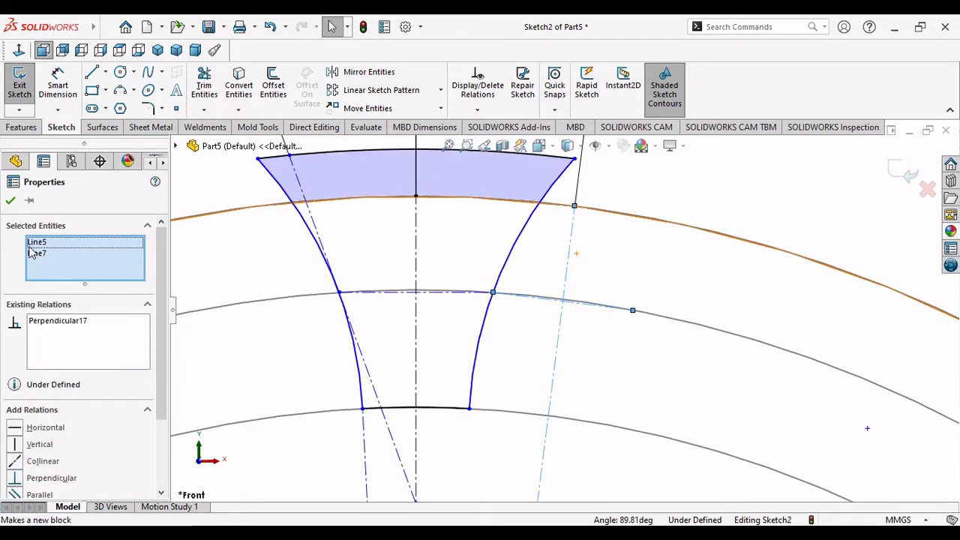
left_click(9, 202)
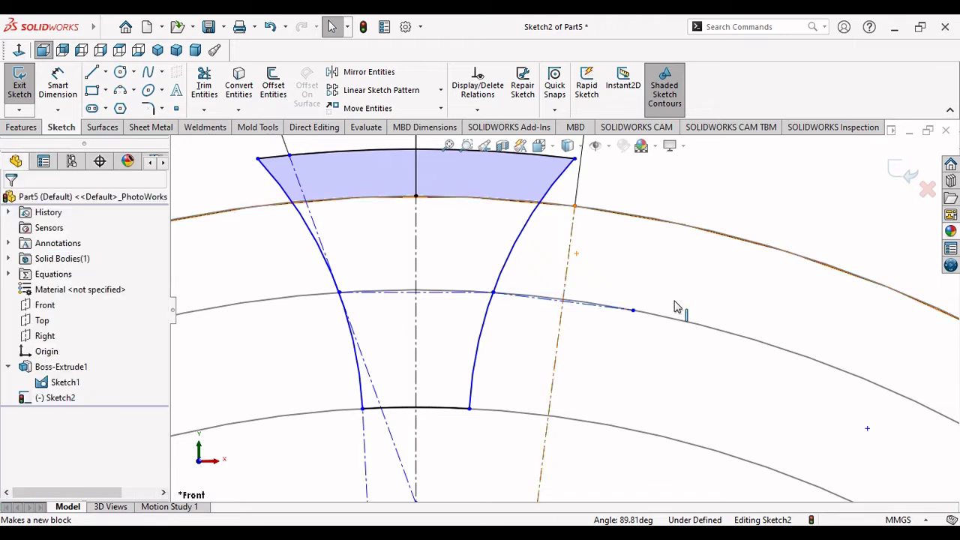
Step: Make the two short construction lines equal in length, fully defining the sketch
left_click(551, 305)
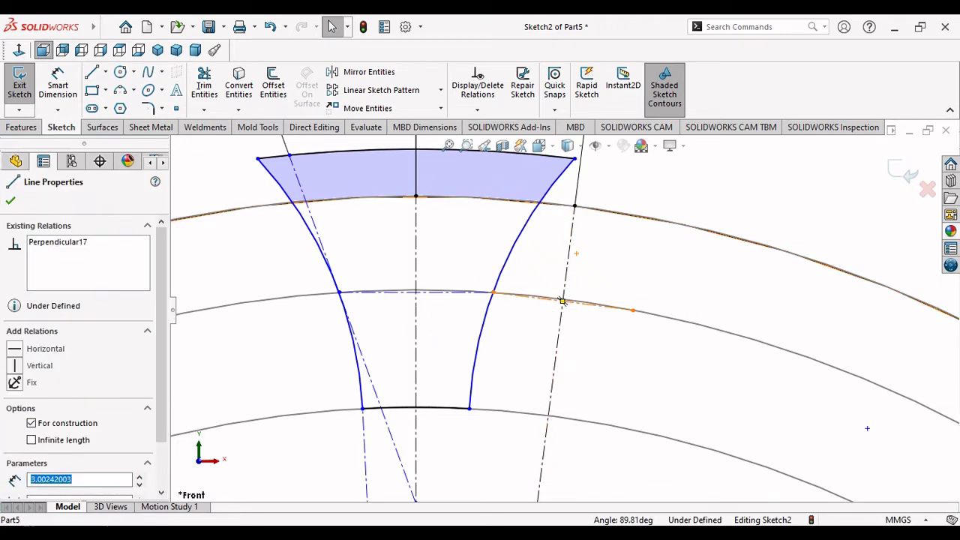
left_click(429, 300, "ctrl")
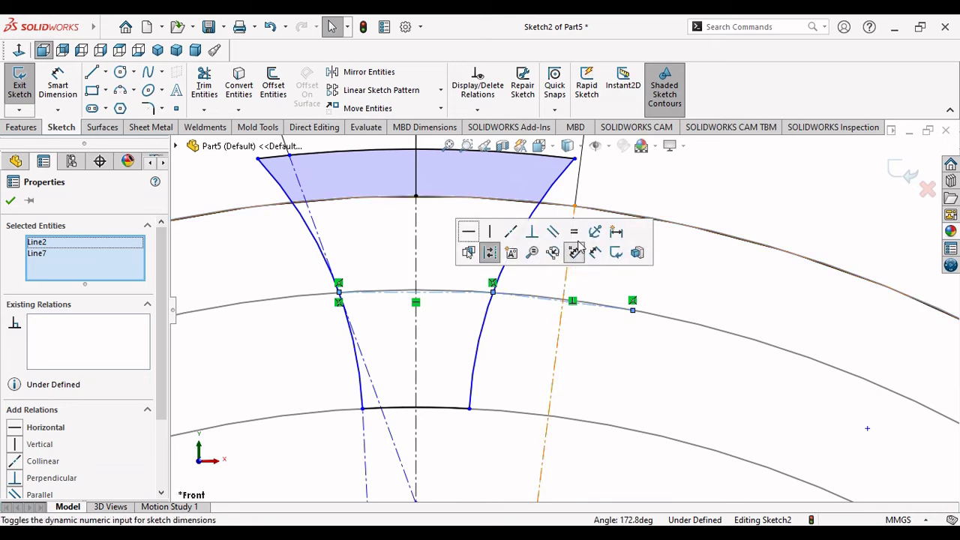
left_click(575, 234)
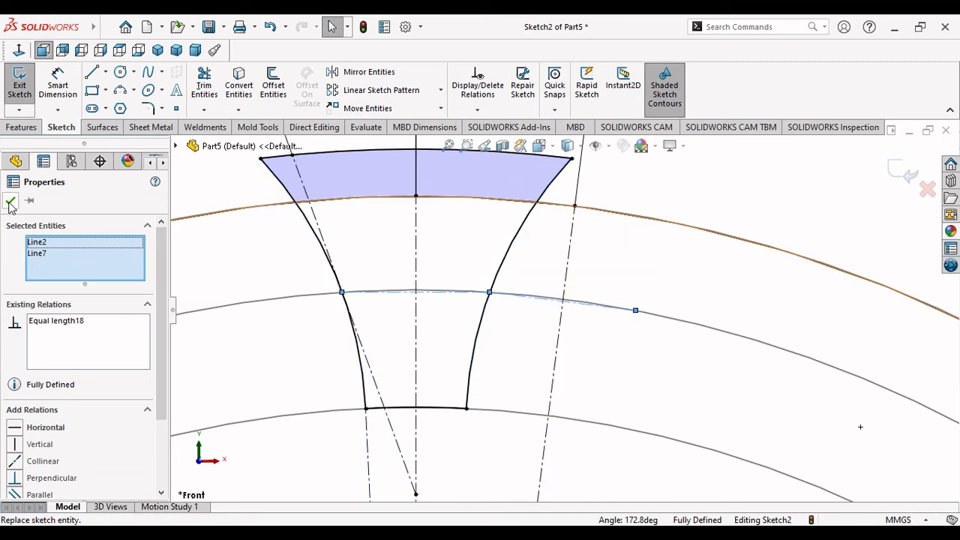
left_click(11, 202)
scroll(574, 420, "up", 5)
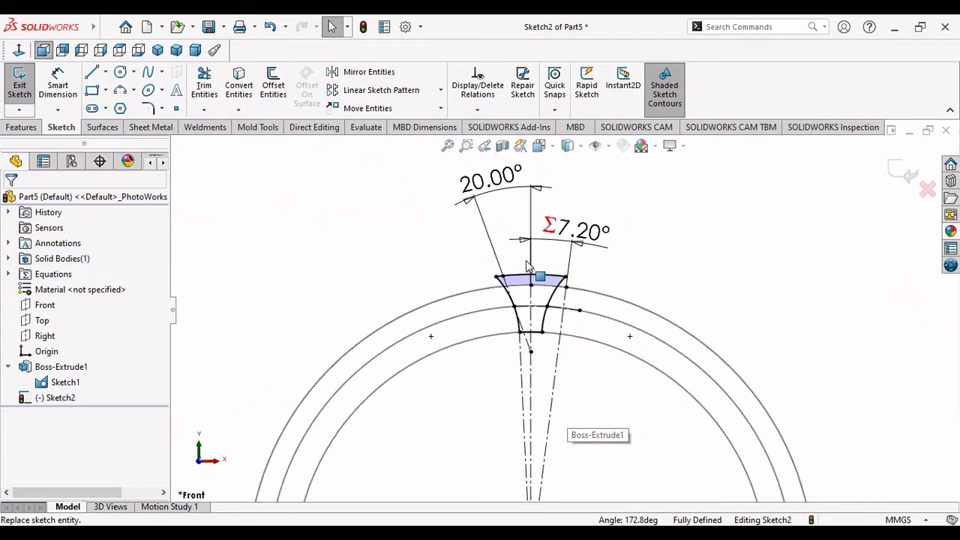
scroll(523, 261, "down", 1)
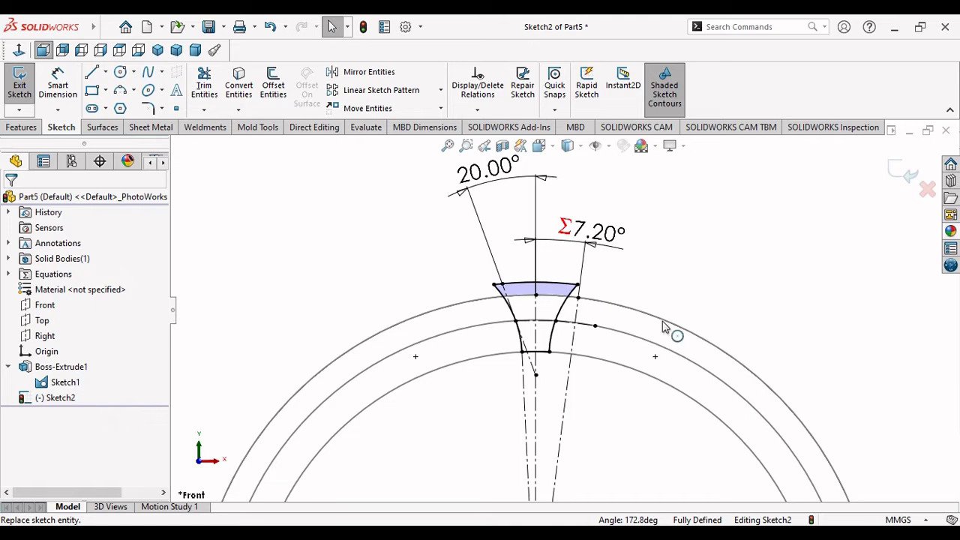
scroll(575, 373, "up", 2)
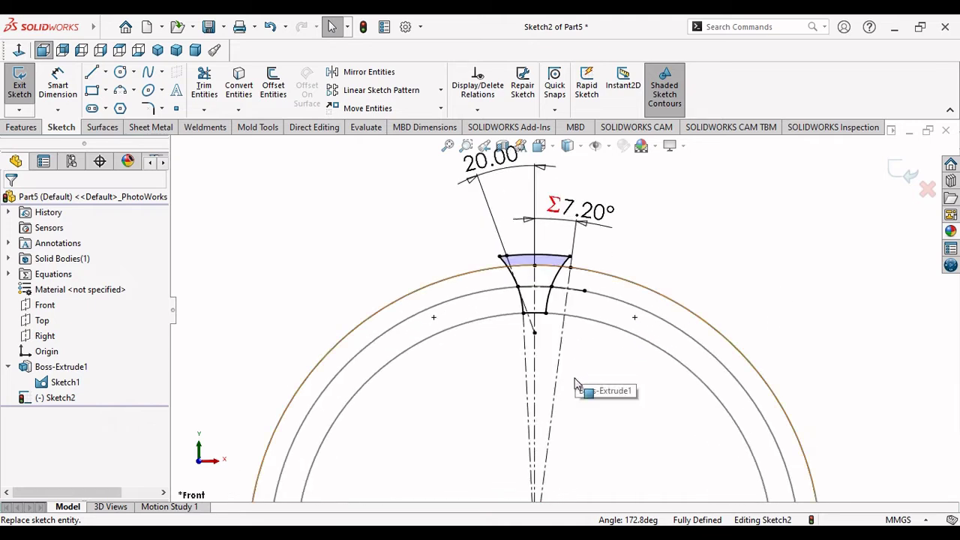
scroll(575, 383, "up", 2)
scroll(574, 375, "up", 1)
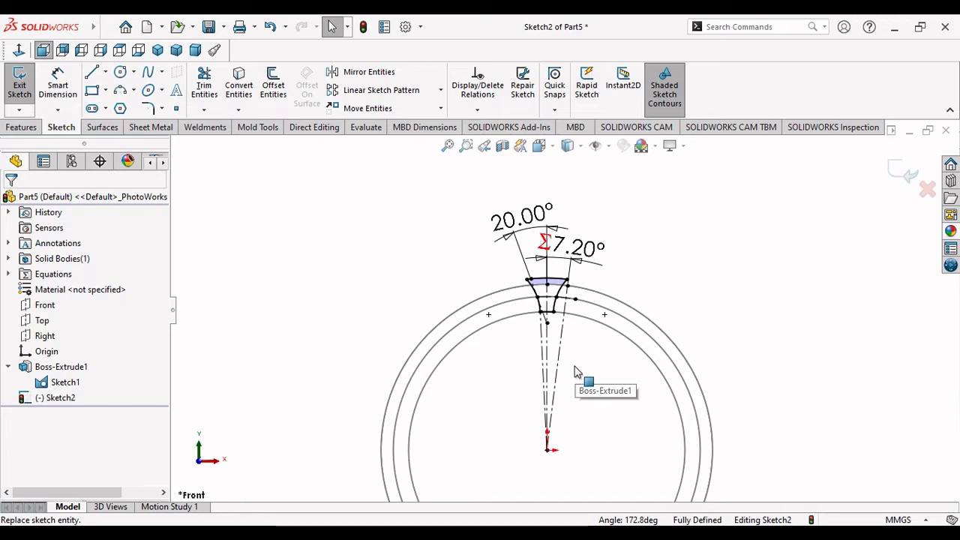
scroll(575, 371, "up", 2)
scroll(555, 353, "down", 2)
scroll(555, 352, "down", 2)
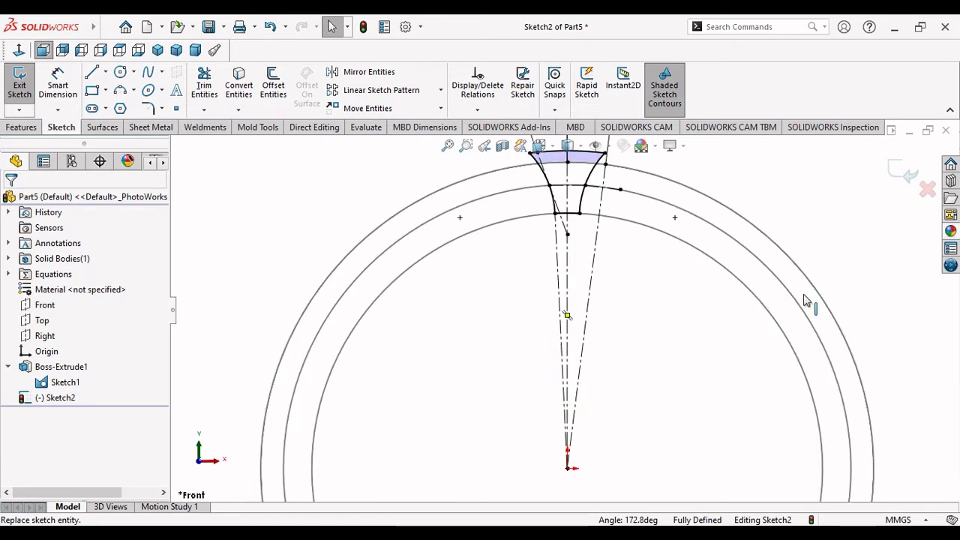
middle_click_drag(902, 343, 750, 339)
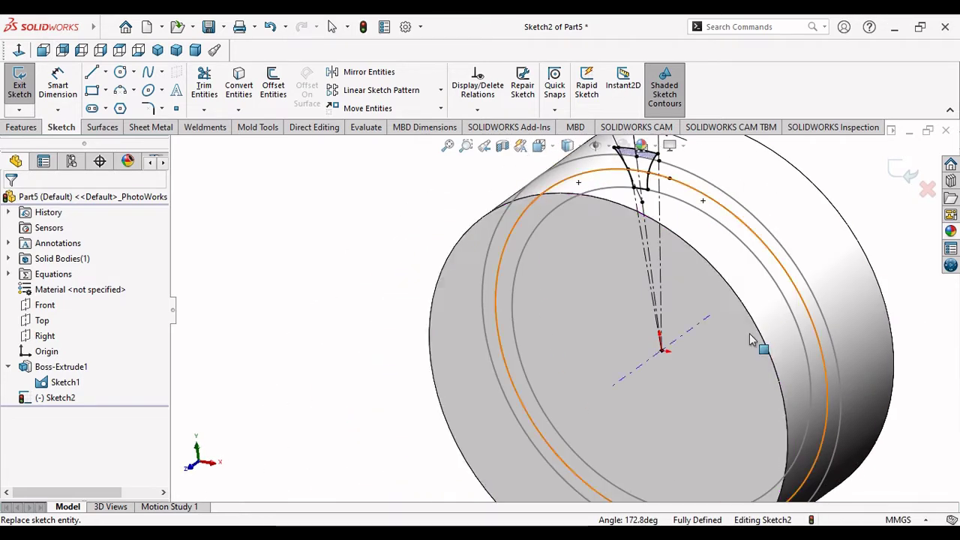
scroll(753, 339, "up", 3)
scroll(675, 289, "down", 1)
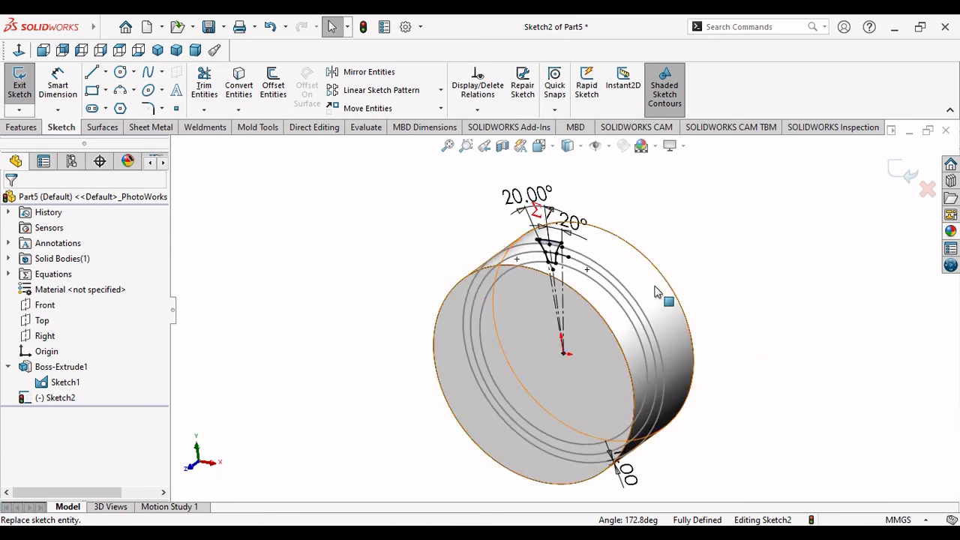
scroll(652, 300, "down", 2)
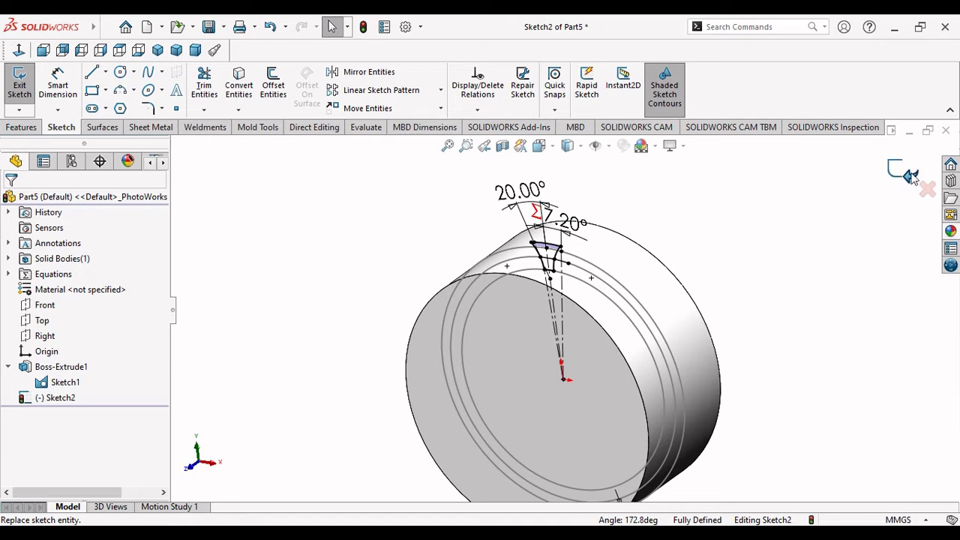
left_click(158, 49)
scroll(576, 248, "down", 2)
scroll(578, 245, "down", 3)
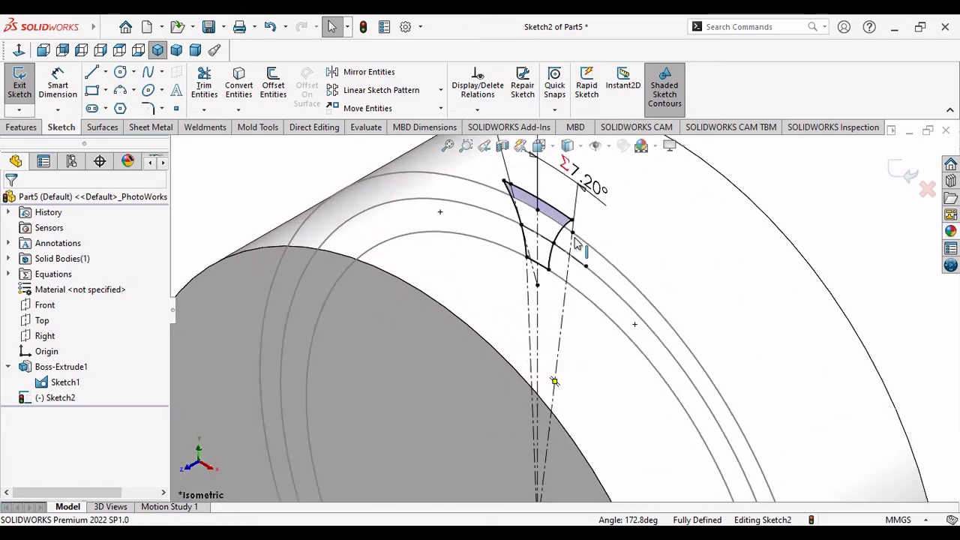
scroll(577, 244, "down", 1)
scroll(576, 241, "up", 1)
scroll(578, 240, "up", 1)
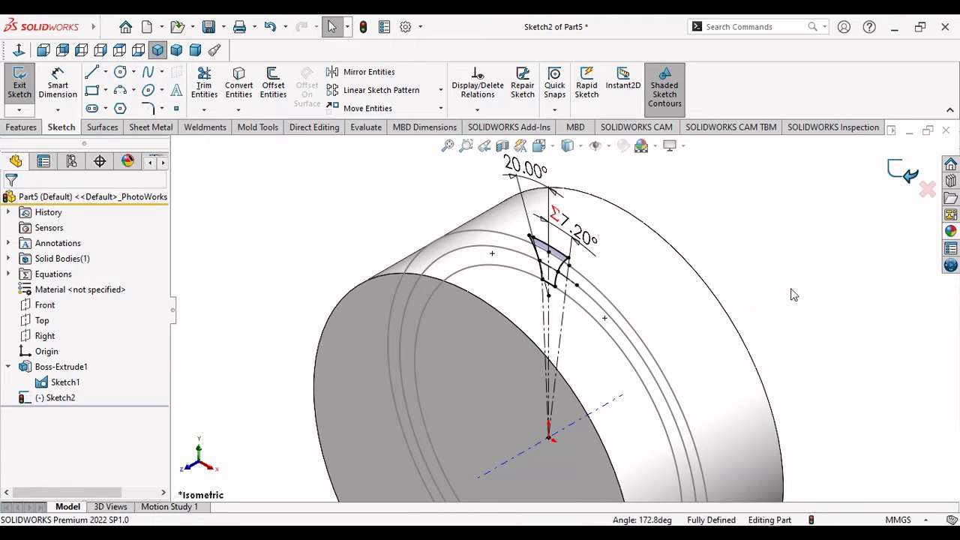
Step: Exit the groove sketch and cut-extrude it mid-plane 25 mm through the cylinder
left_click(906, 174)
scroll(556, 367, "up", 3)
scroll(555, 371, "down", 2)
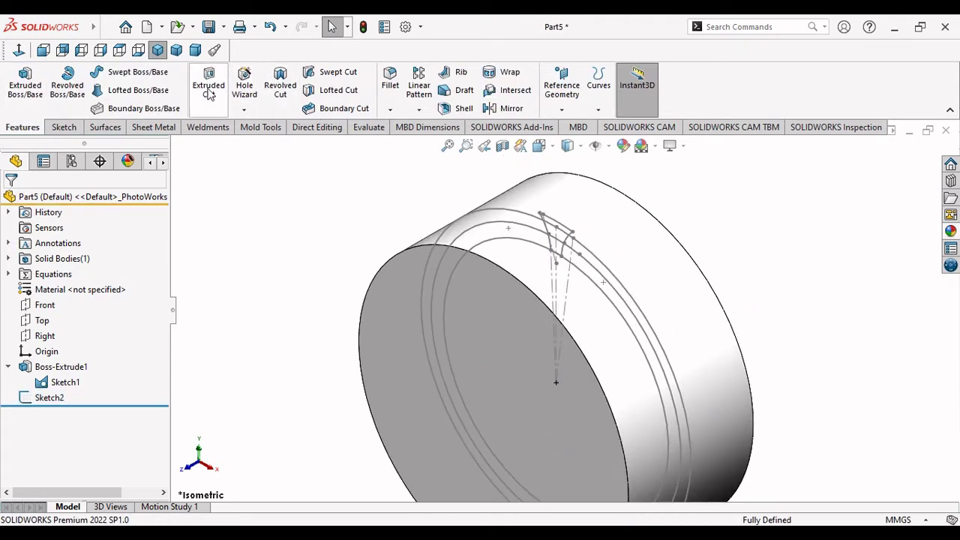
left_click(206, 112)
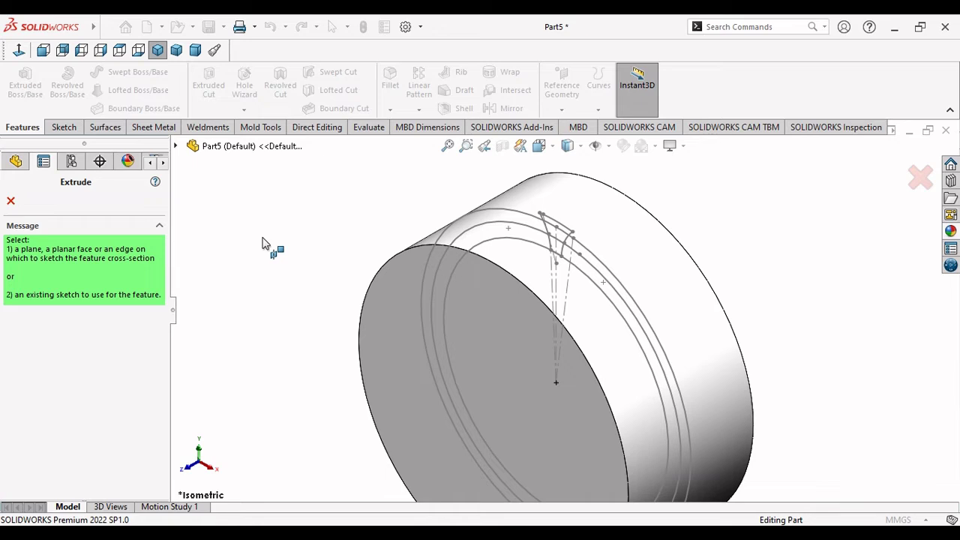
left_click(12, 201)
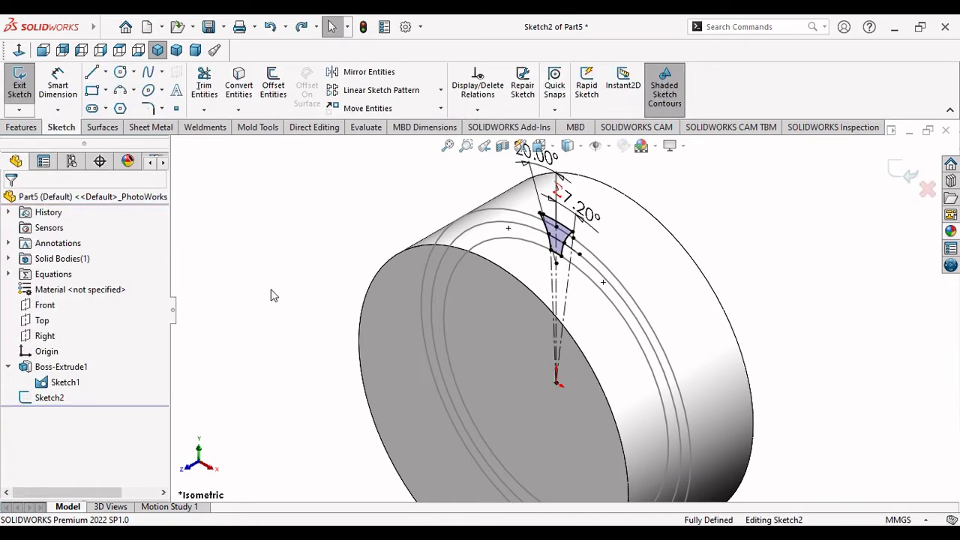
left_click(20, 129)
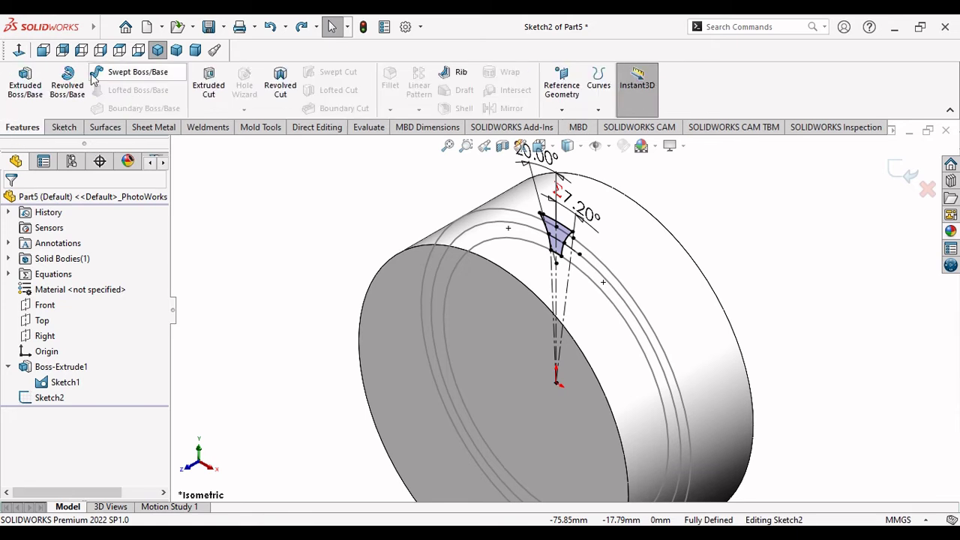
left_click(209, 85)
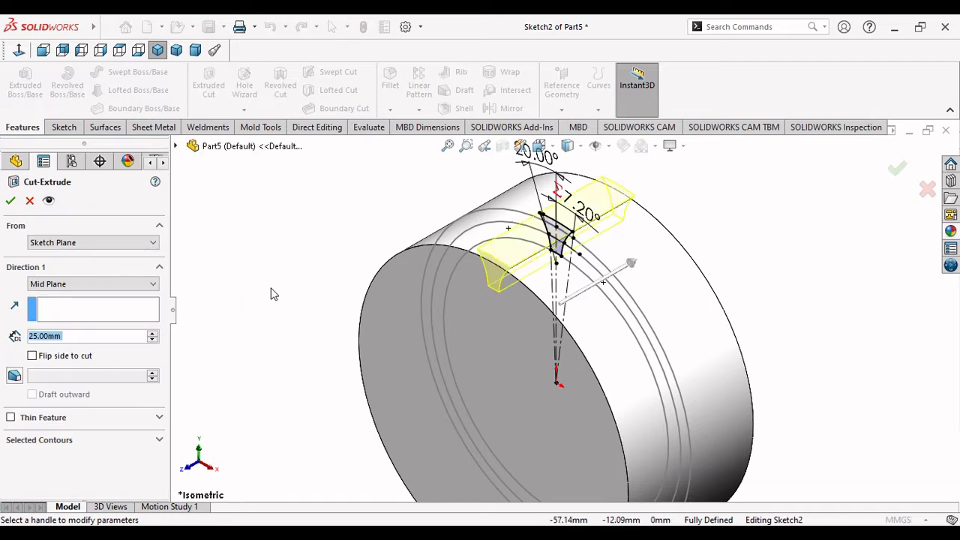
left_click(152, 285)
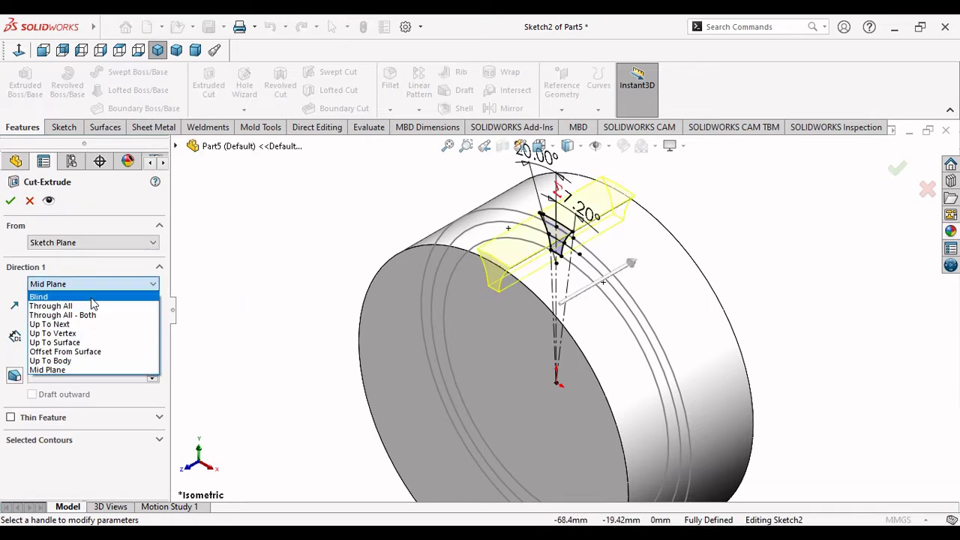
left_click(75, 370)
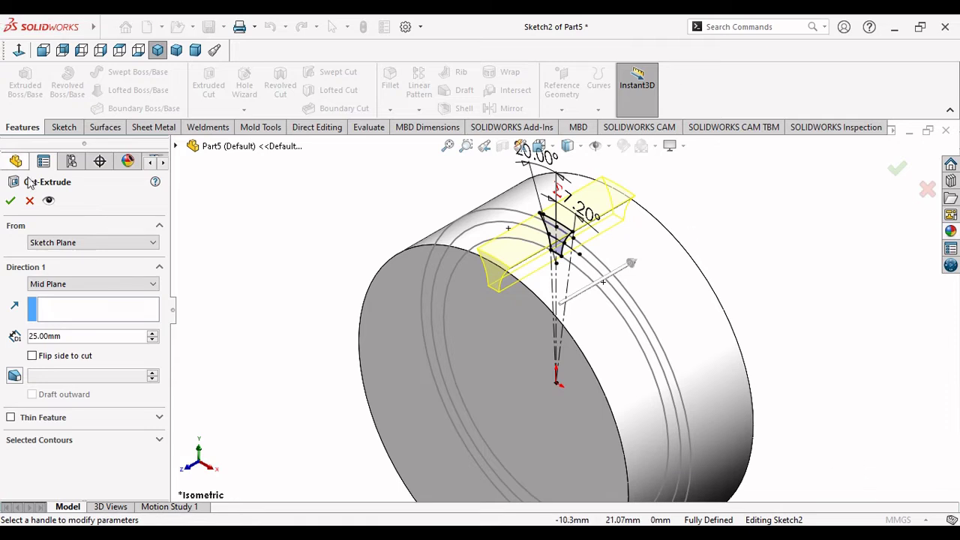
left_click(11, 200)
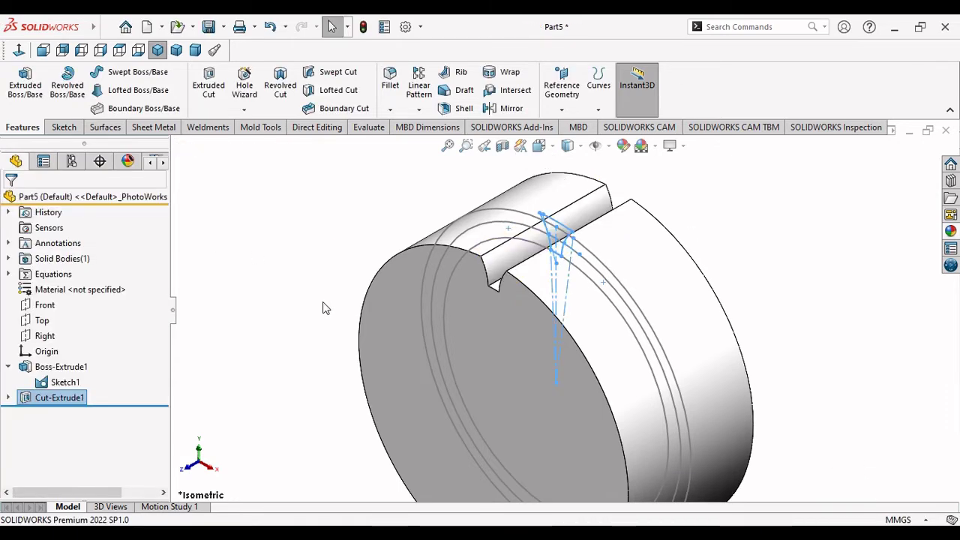
Step: Hide Sketch1 and orbit the model to inspect the groove edges
scroll(484, 323, "down", 3)
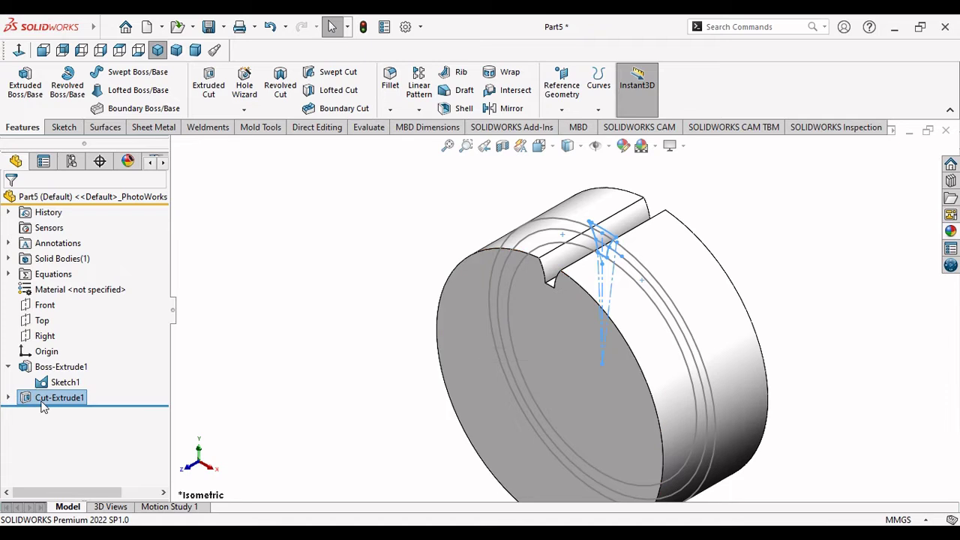
left_click(65, 382)
left_click(69, 358)
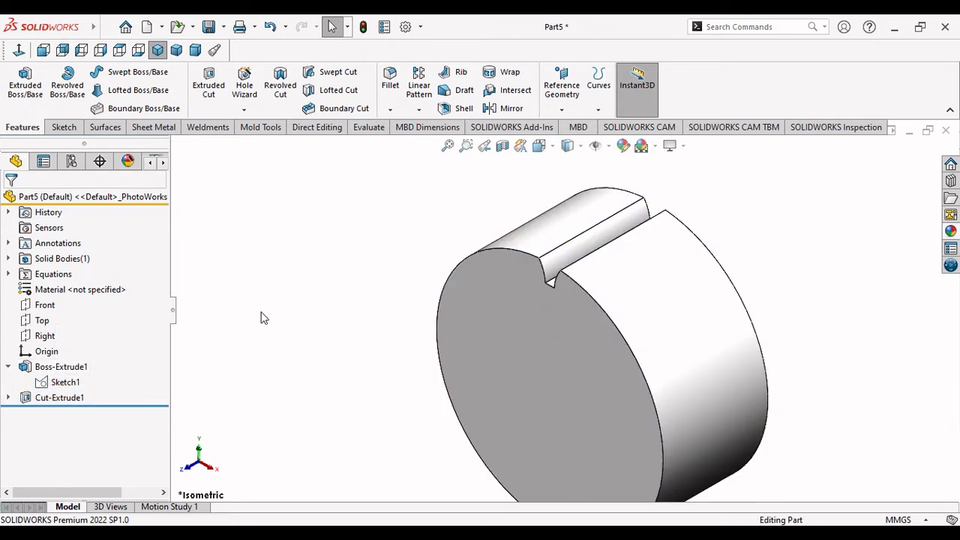
mouse_move(546, 324)
middle_mouse_down()
mouse_move(569, 350)
mouse_move(585, 321)
middle_mouse_up()
scroll(586, 321, "down", 3)
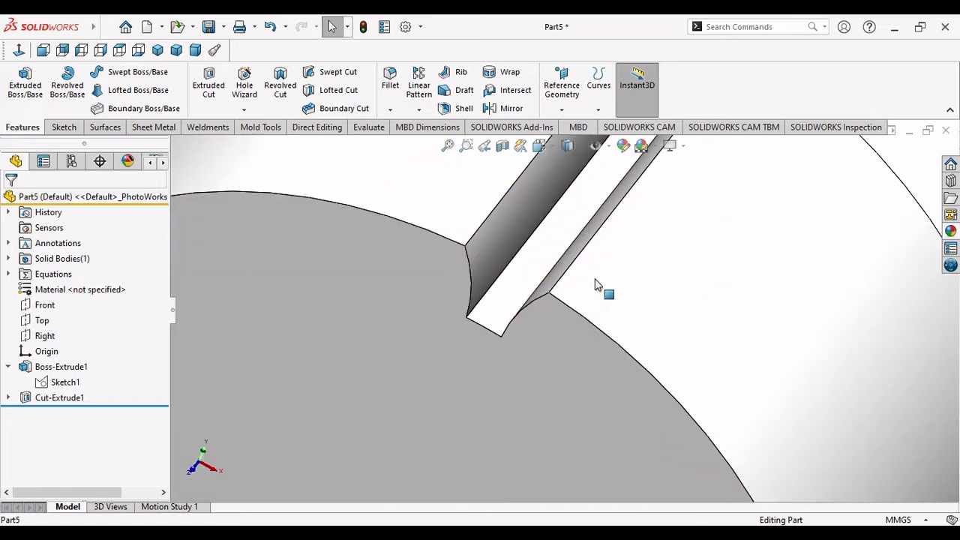
scroll(597, 288, "down", 2)
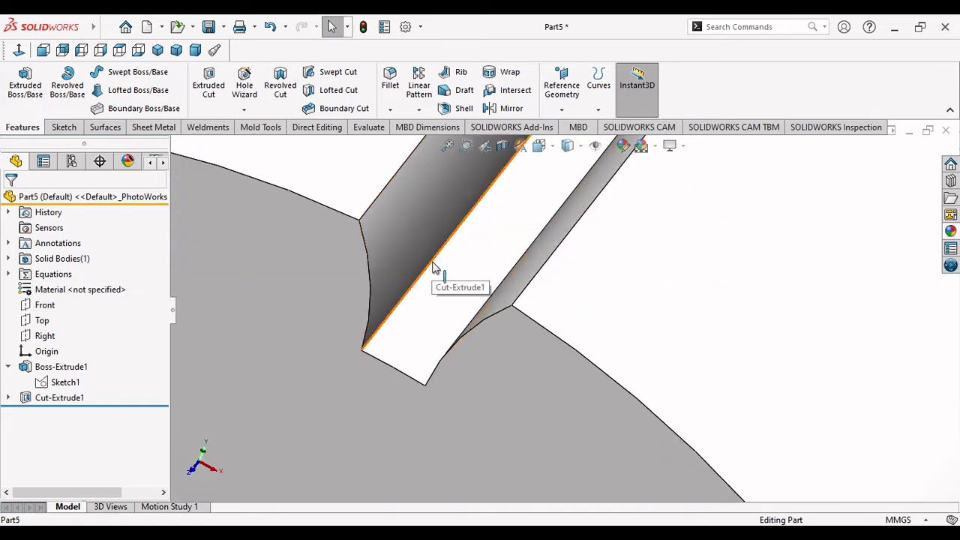
left_click(435, 266)
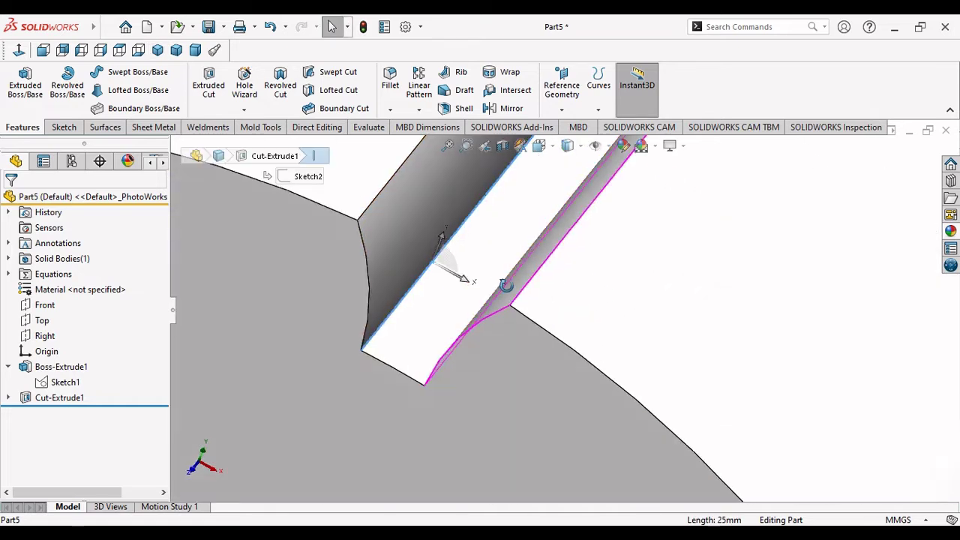
middle_click_drag(510, 311, 515, 284)
Step: Select both bottom edges of the groove and start a Fillet on them
left_click(486, 273, "ctrl")
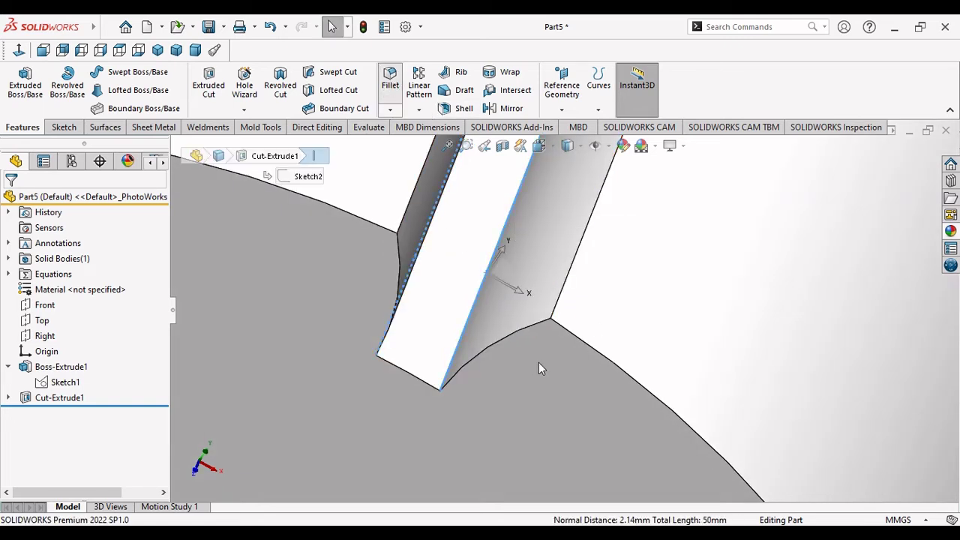
left_click(485, 331)
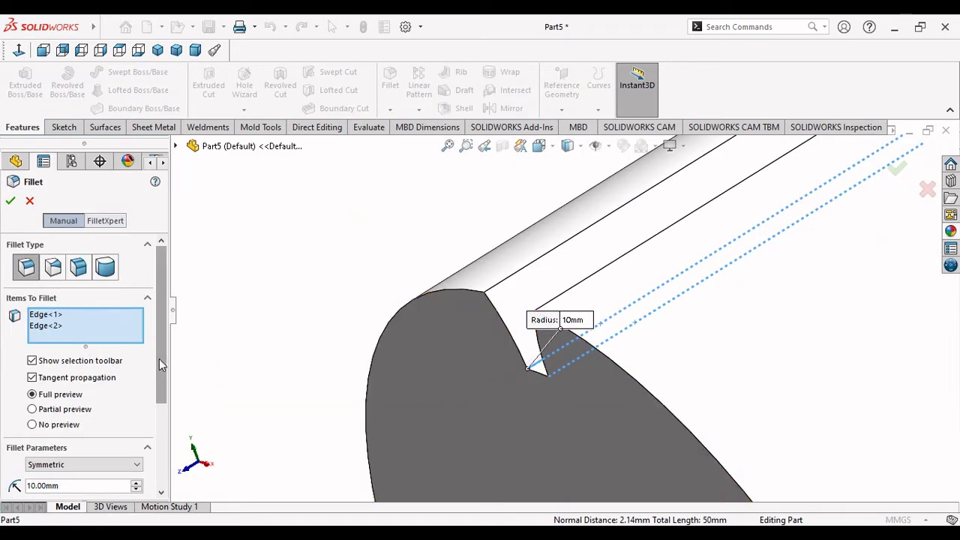
left_click_drag(159, 359, 160, 414)
Step: Set the fillet radius to ="Module"*.3 (0.6 mm) and apply it
left_click(77, 387)
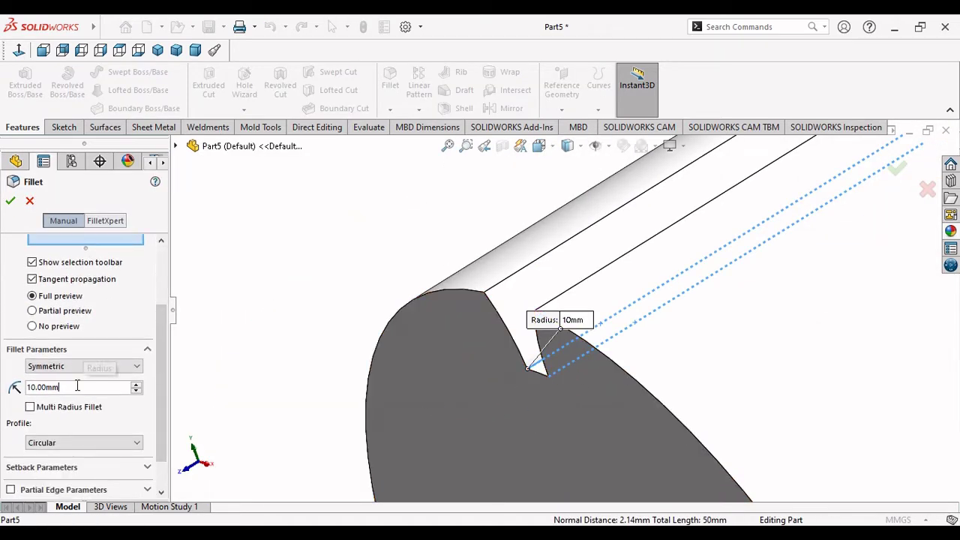
left_click_drag(77, 387, 15, 398)
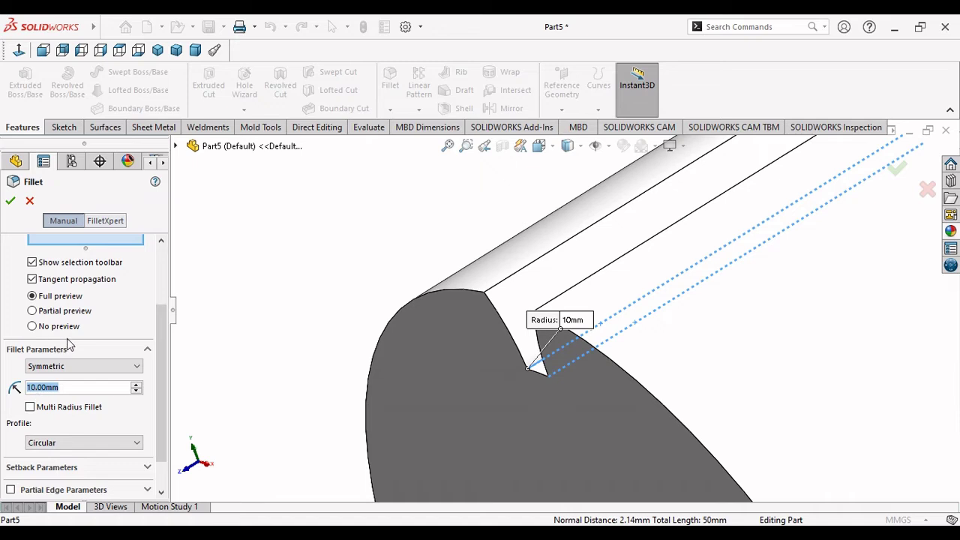
type("=")
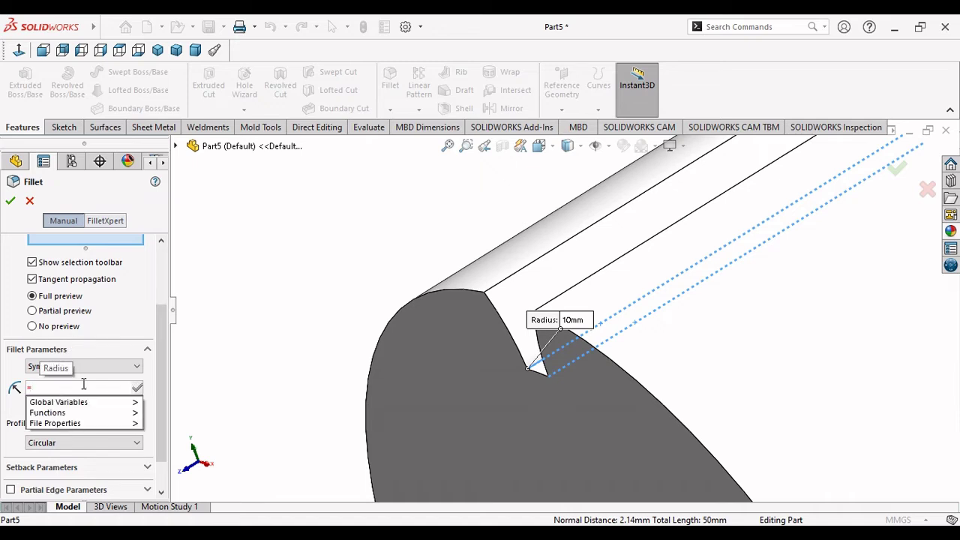
mouse_move(59, 402)
left_click(162, 405)
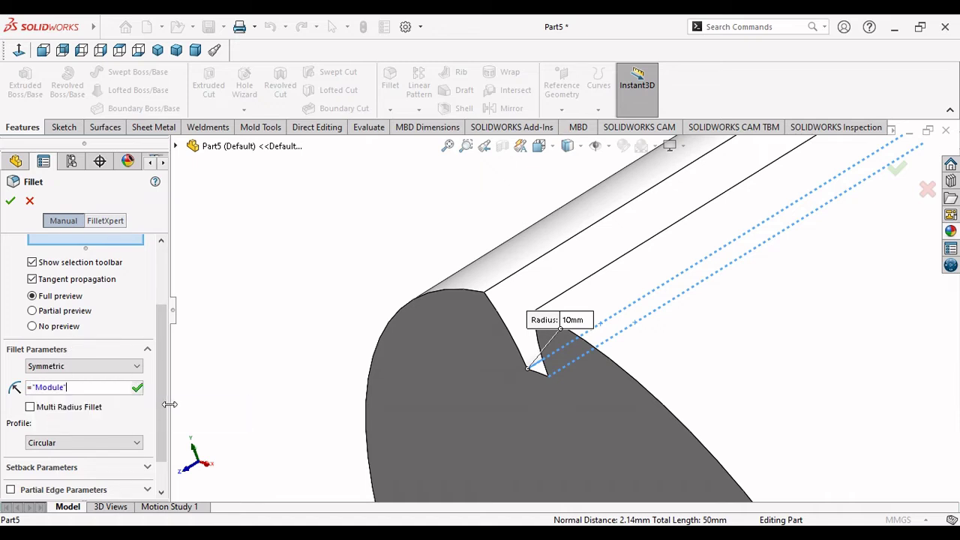
type("*")
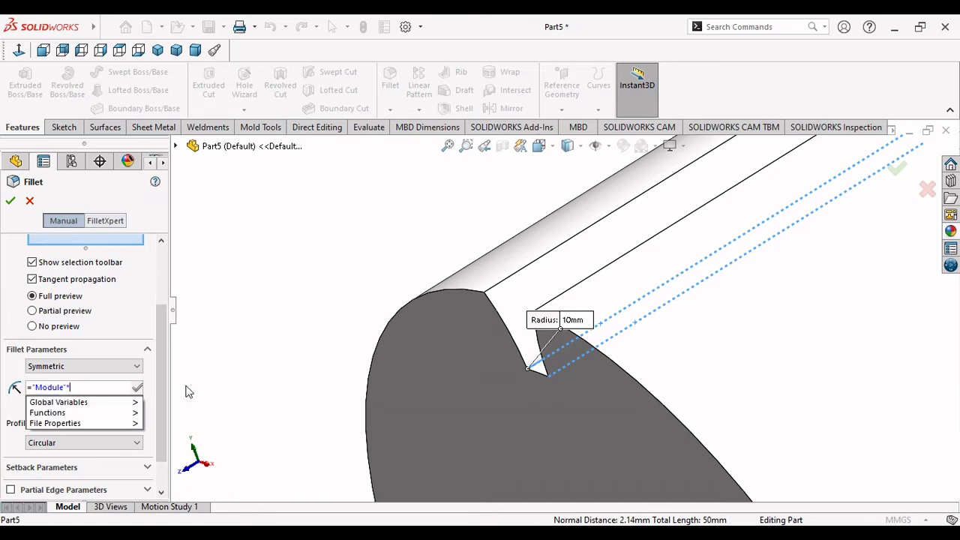
type("0.")
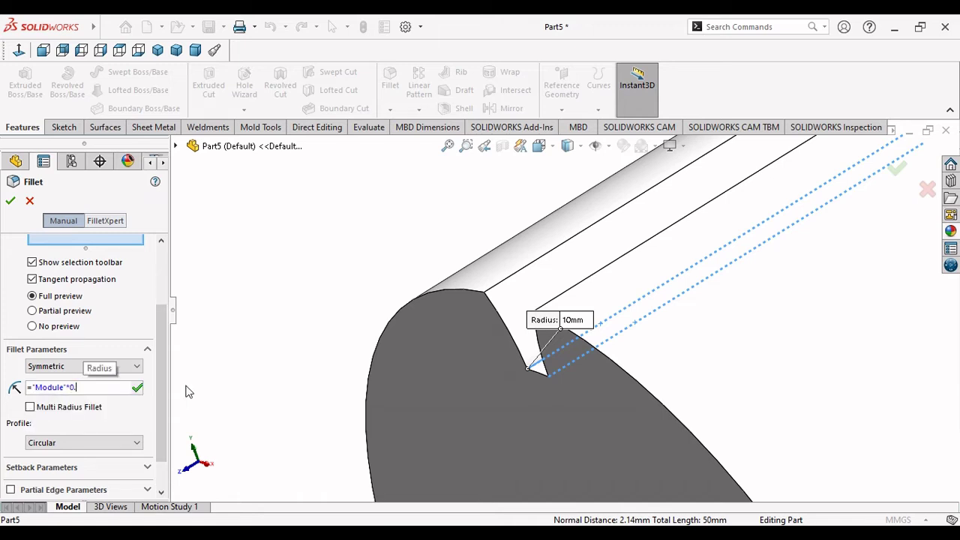
key("BackSpace")
key("BackSpace")
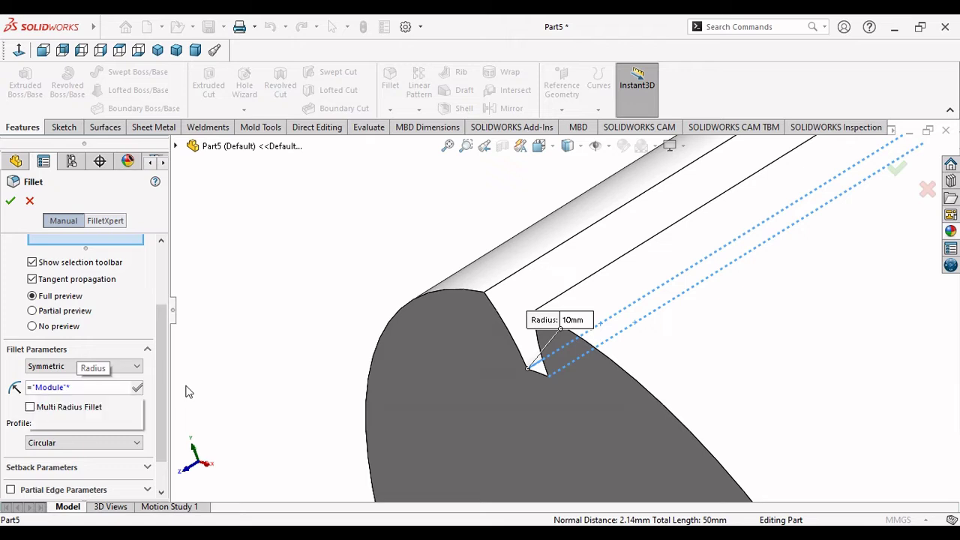
type(".3")
mouse_move(83, 402)
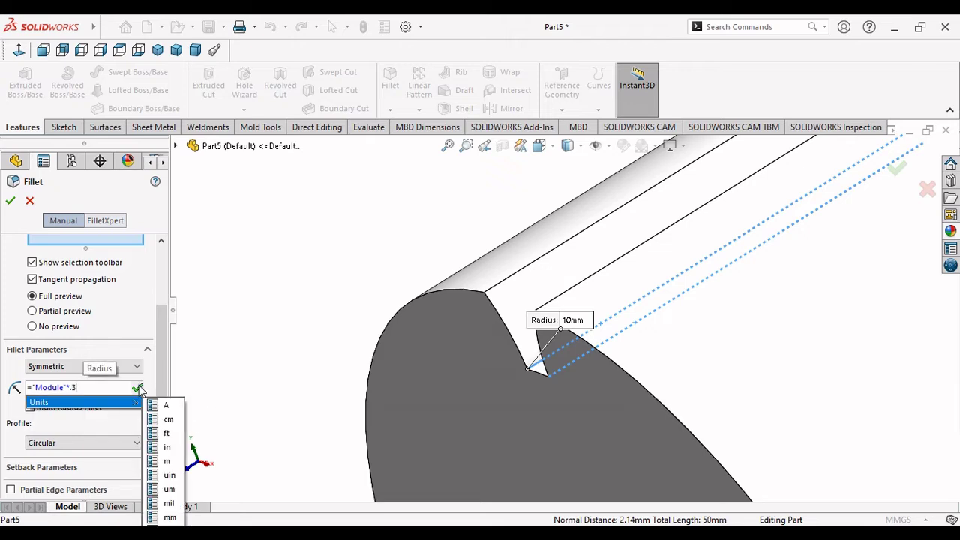
left_click(138, 387)
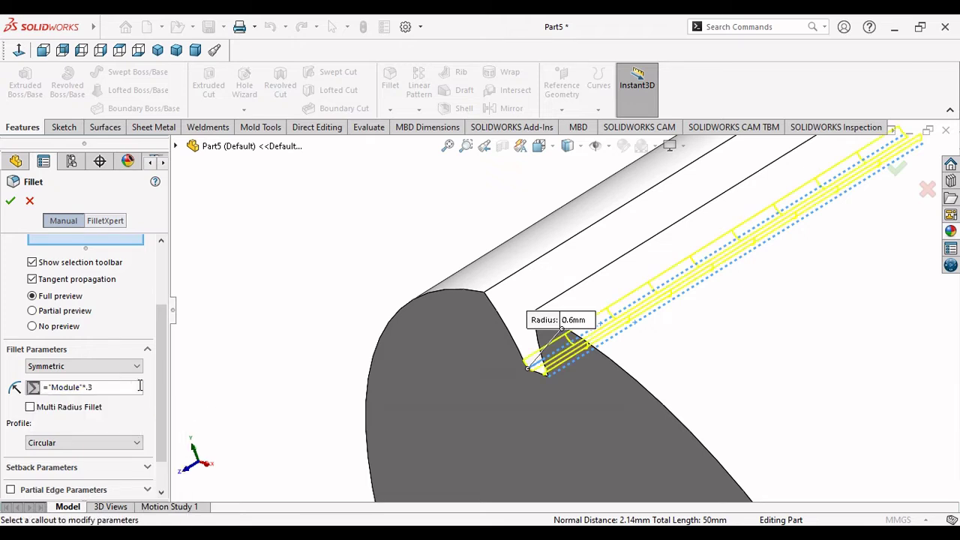
left_click(10, 202)
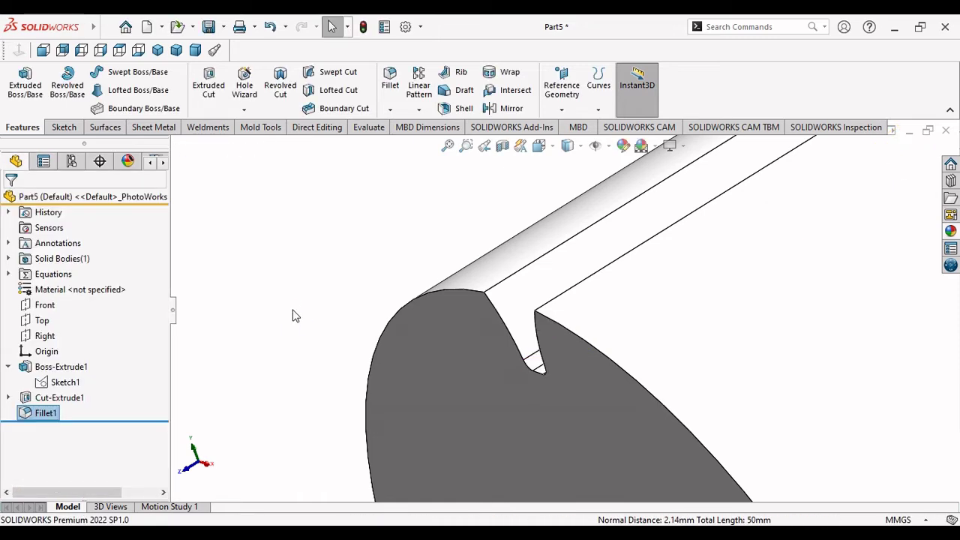
scroll(337, 303, "down", 5)
middle_click_drag(332, 303, 417, 382)
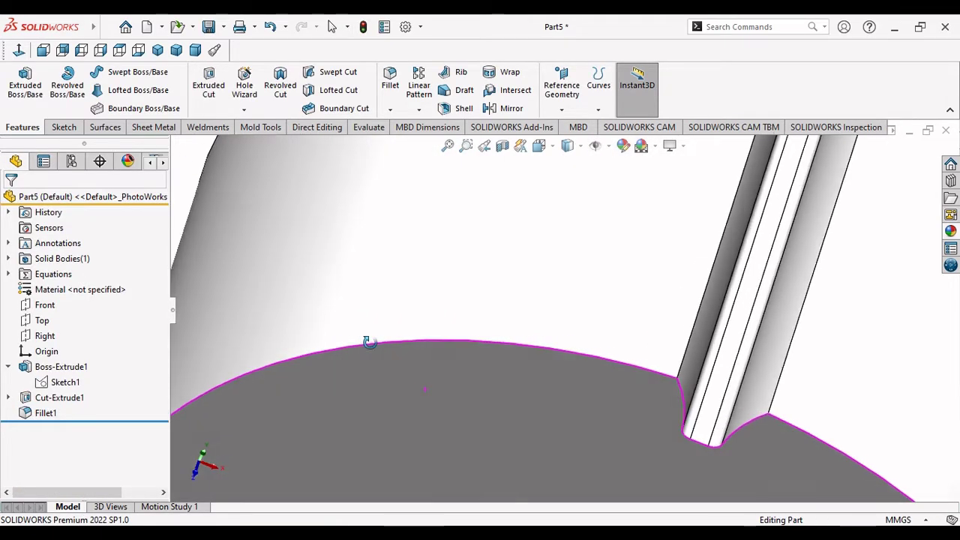
scroll(450, 382, "up", 5)
Step: Circular-pattern Cut-Extrude1 and Fillet1 around the cylinder edge with ="Number of teeth" (25) instances
mouse_move(567, 411)
middle_mouse_down()
mouse_move(722, 345)
mouse_move(746, 251)
mouse_move(746, 268)
mouse_move(725, 278)
middle_mouse_up()
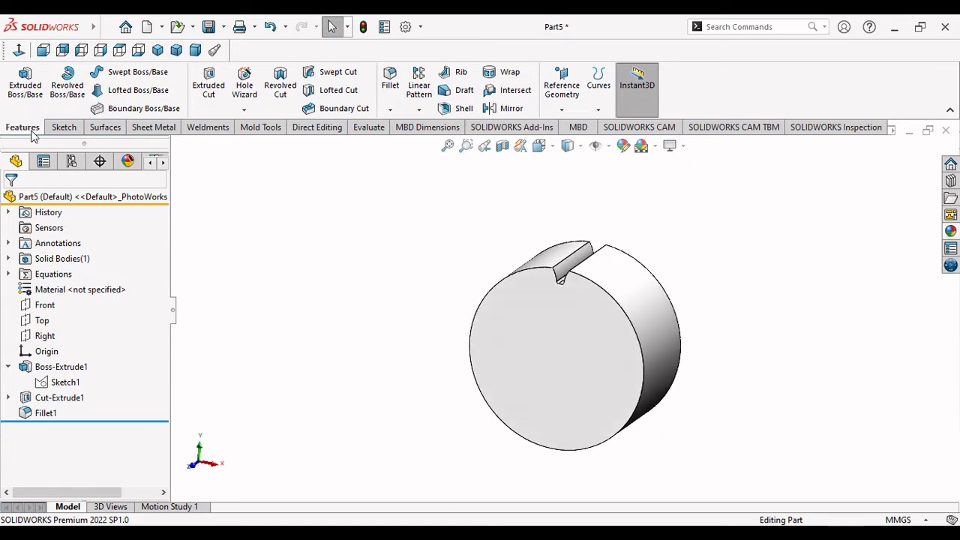
left_click(419, 110)
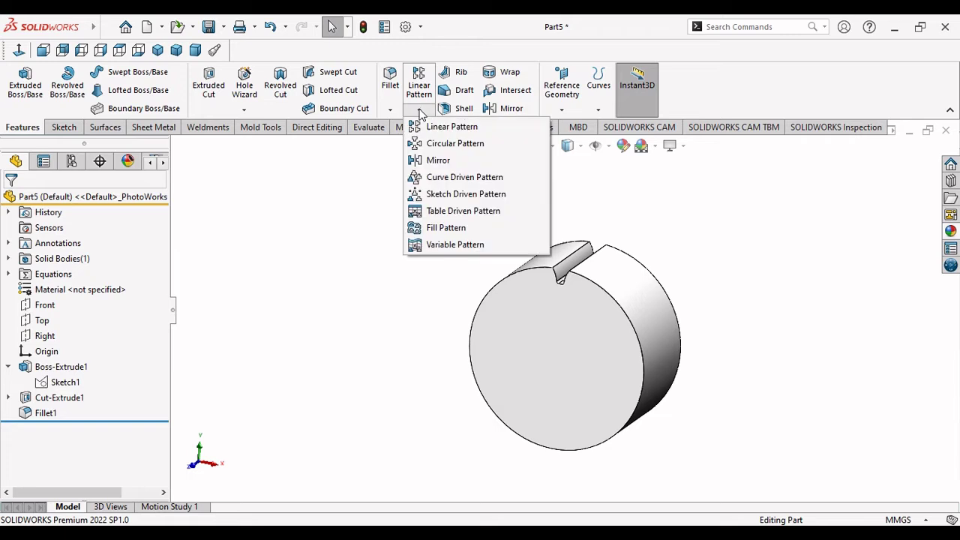
left_click(424, 143)
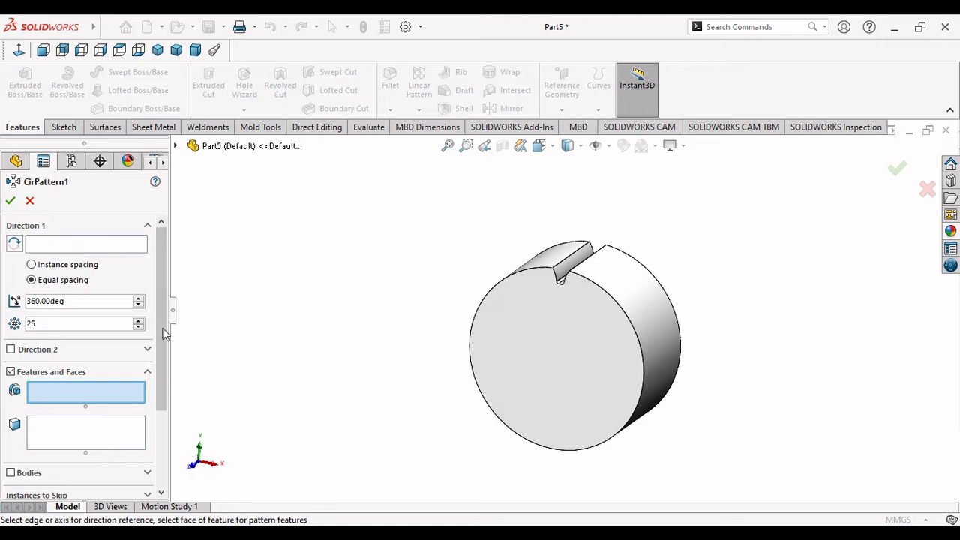
left_click(175, 147)
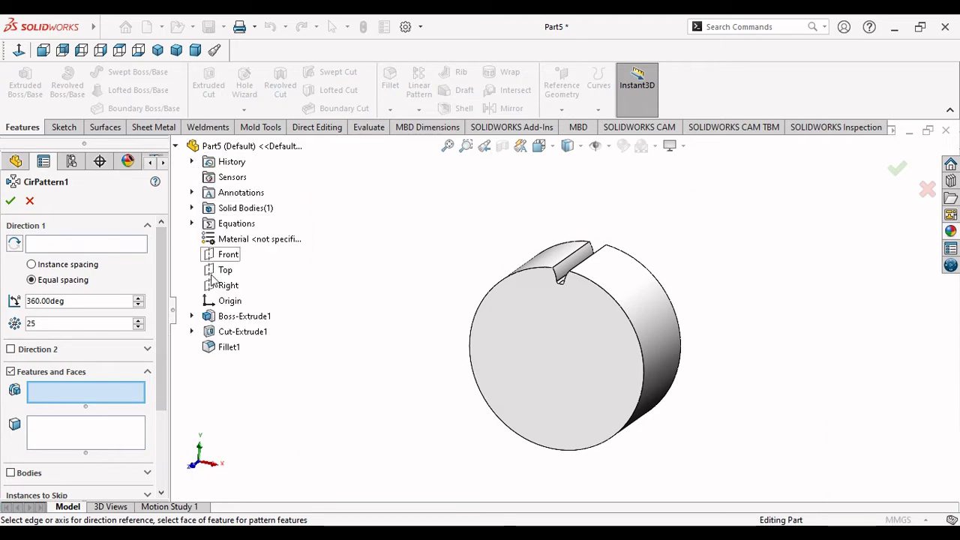
left_click(232, 332)
left_click(219, 350)
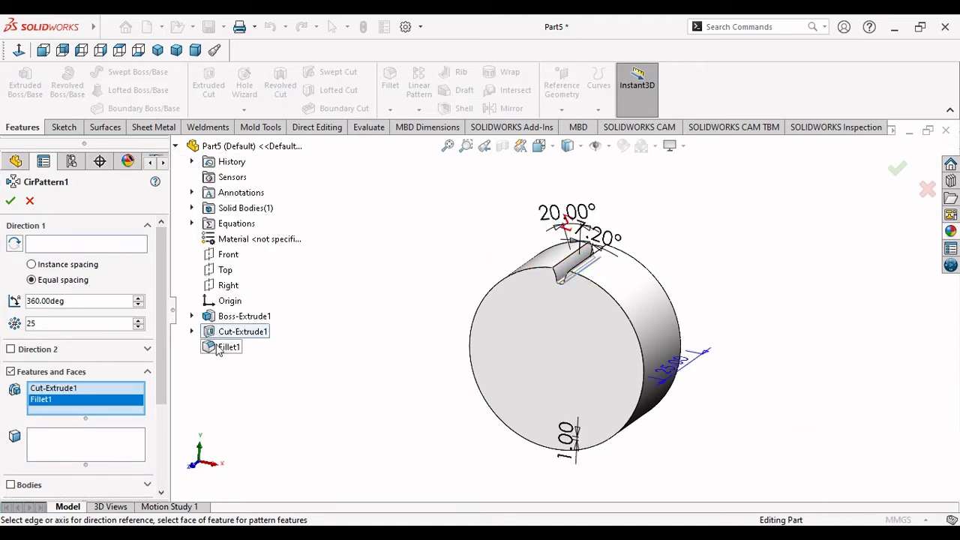
left_click(47, 247)
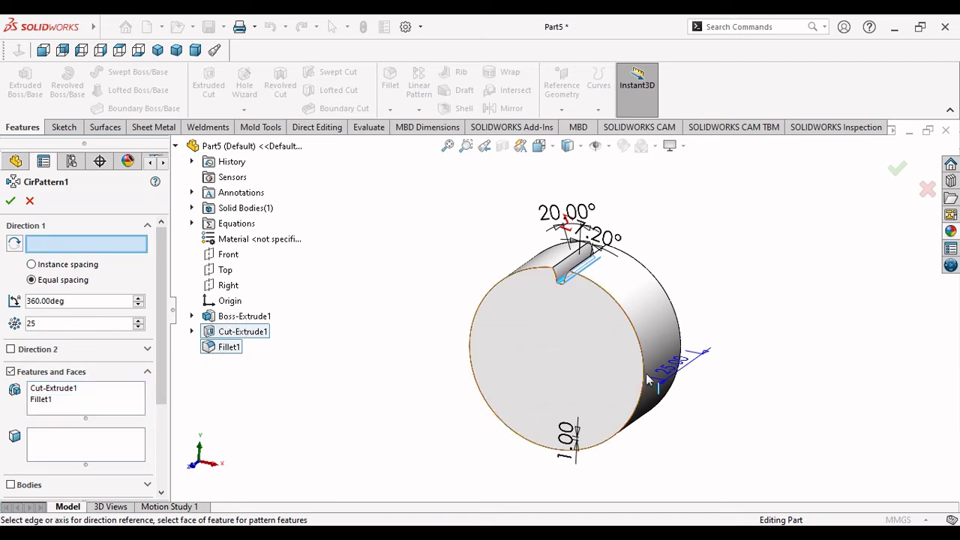
left_click(678, 318)
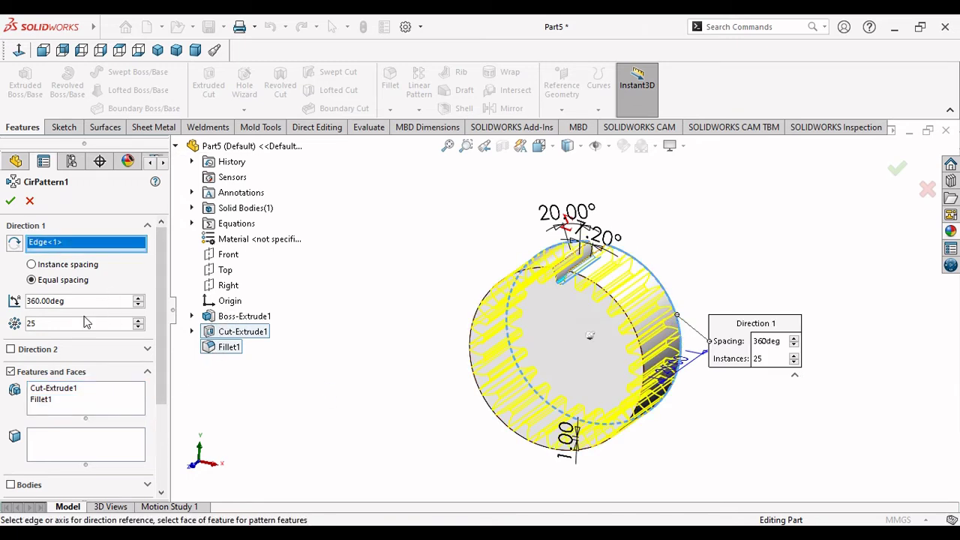
type("=")
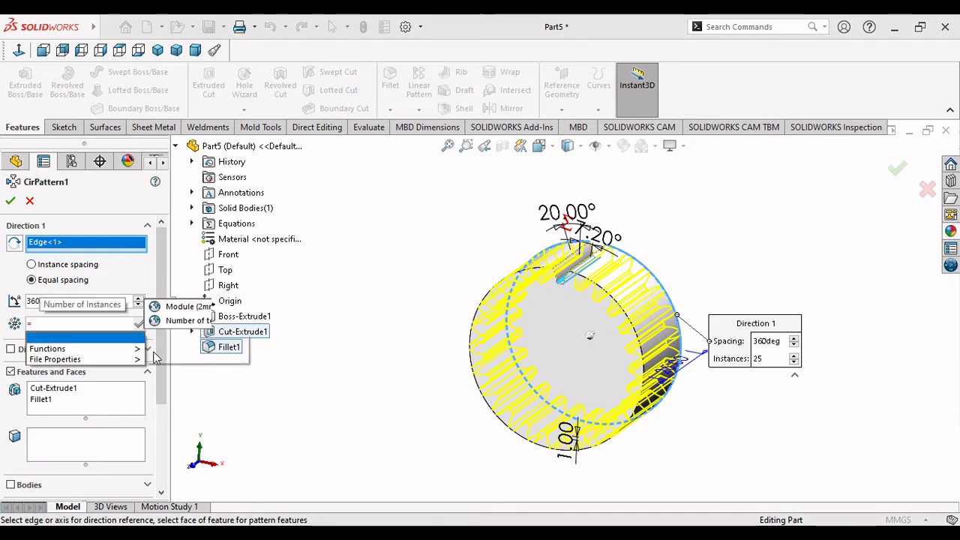
mouse_move(59, 338)
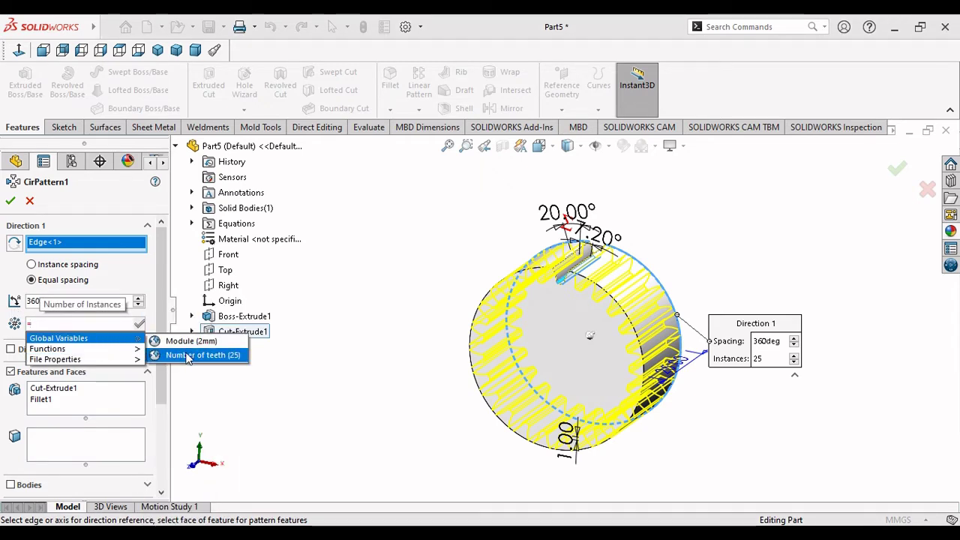
left_click(187, 356)
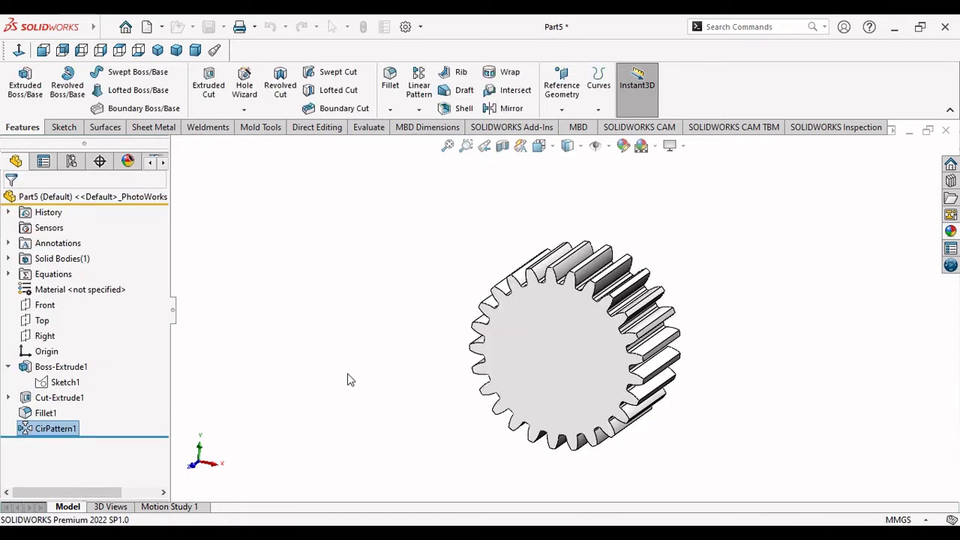
Step: Open the Appearances library and browse to Metal > Steel
mouse_move(362, 336)
middle_mouse_down()
mouse_move(546, 230)
mouse_move(612, 357)
middle_mouse_up()
scroll(615, 363, "down", 5)
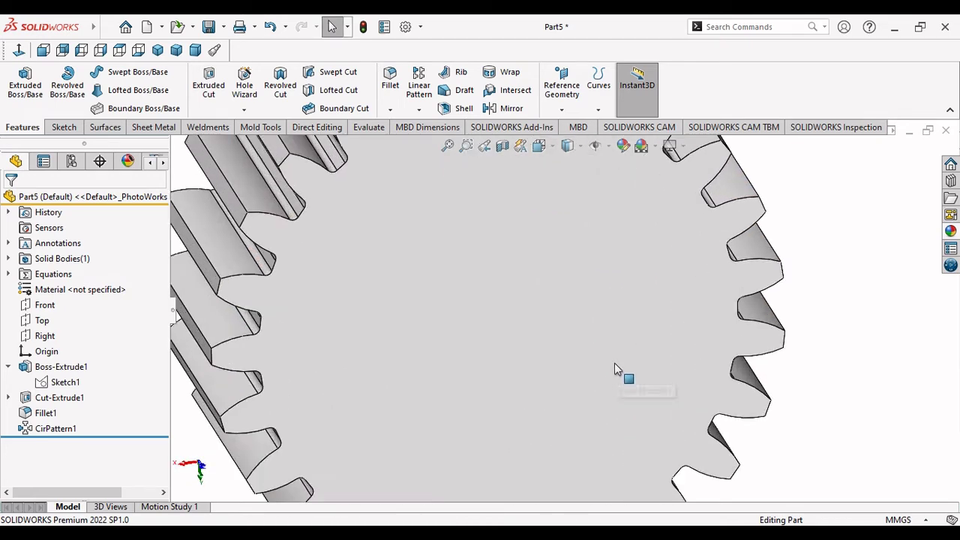
scroll(614, 363, "up", 4)
scroll(580, 304, "down", 2)
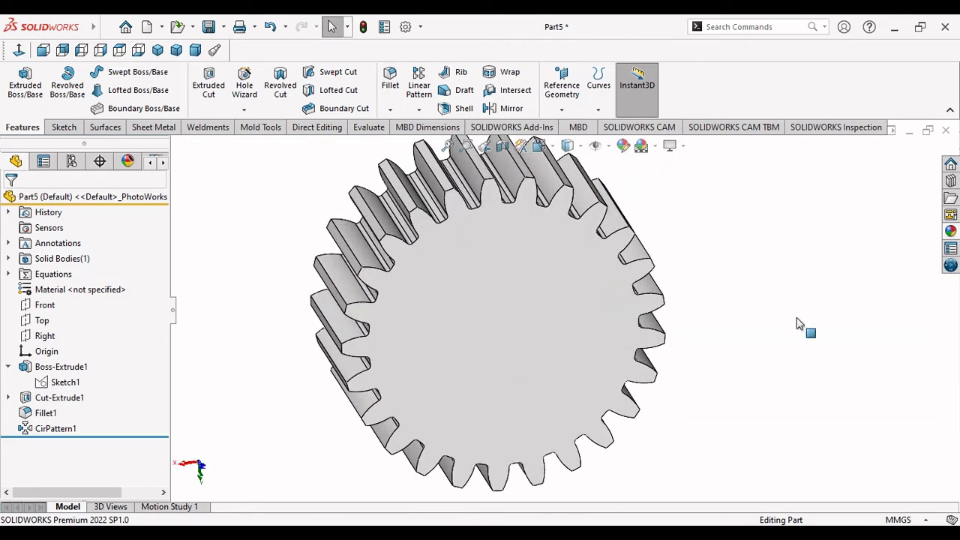
left_click(951, 231)
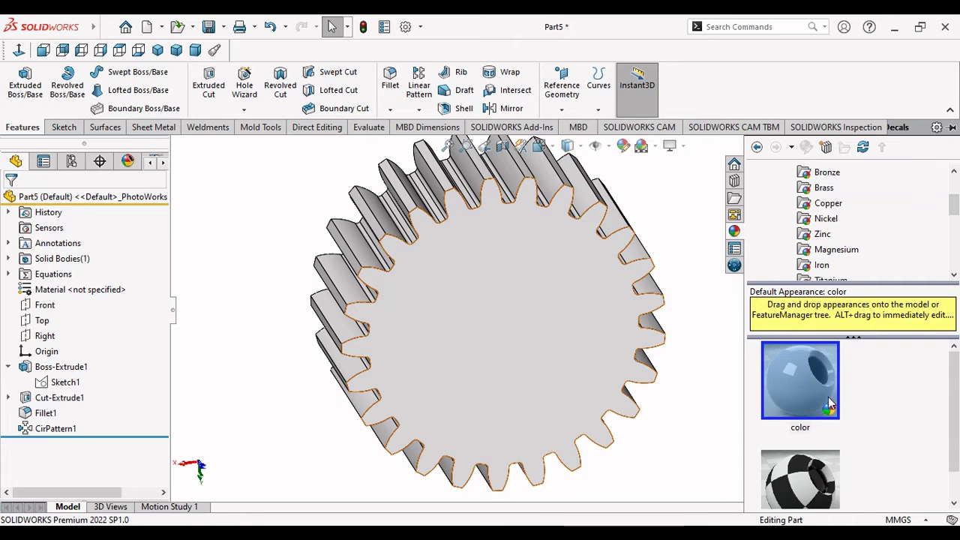
scroll(847, 204, "up", 1)
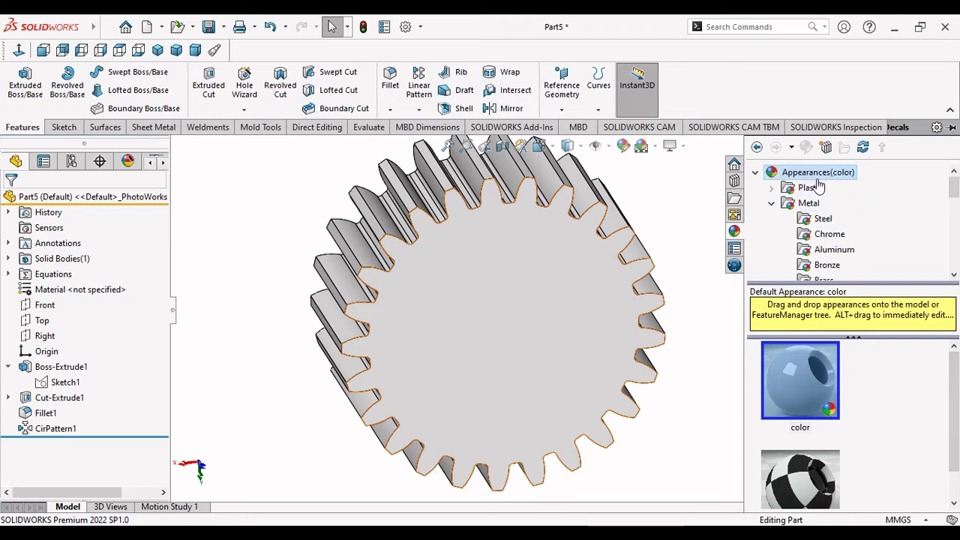
double_click(818, 177)
double_click(824, 179)
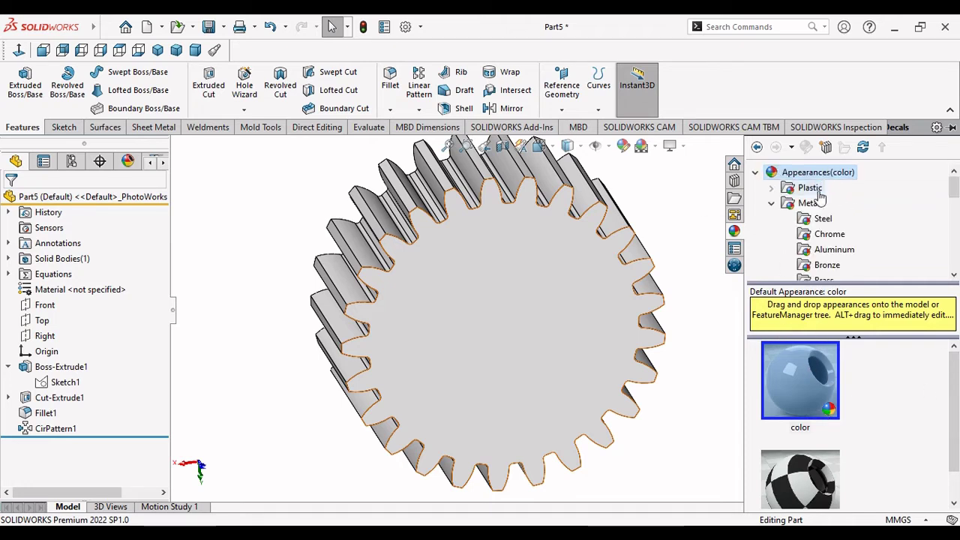
left_click(811, 203)
scroll(823, 216, "down", 1)
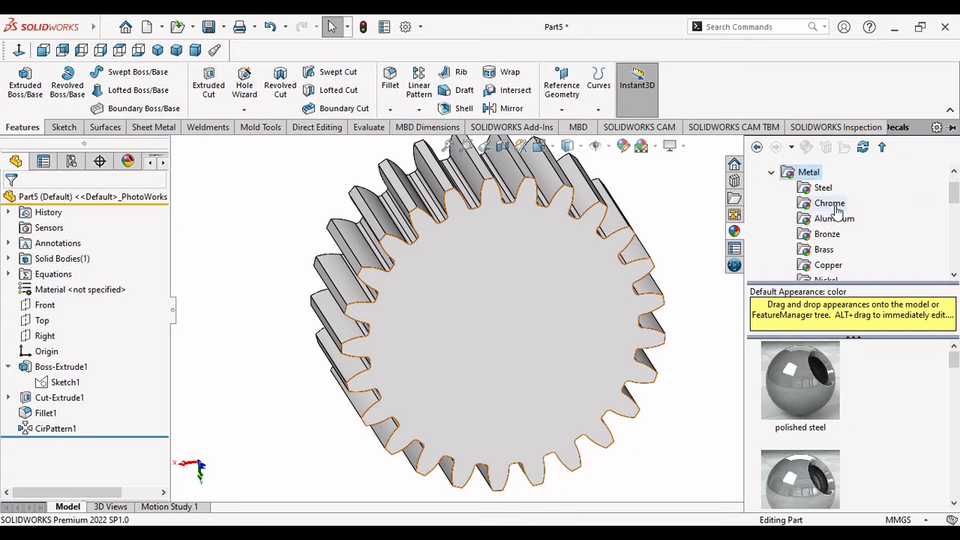
left_click(826, 189)
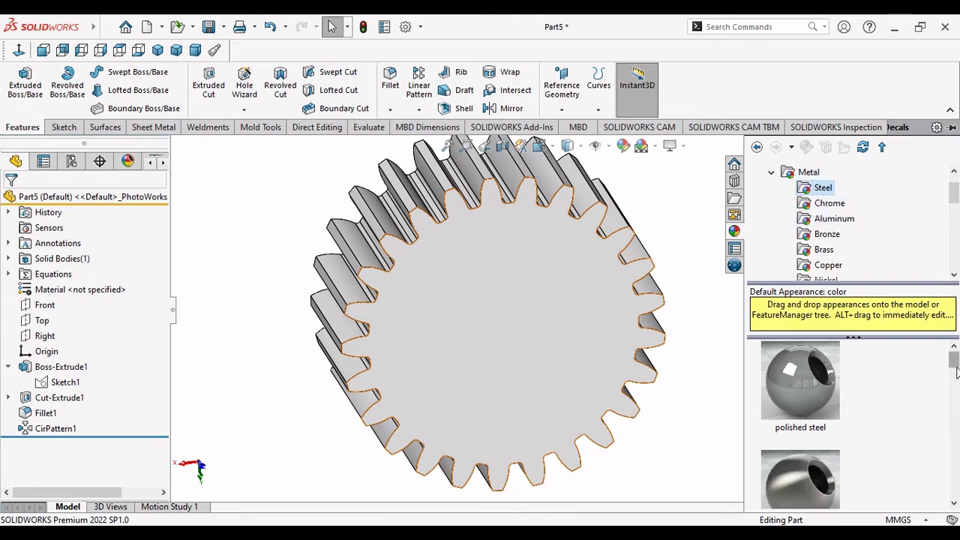
Step: Drag the brushed steel appearance onto the gear and orbit to inspect the finish
left_click_drag(955, 368, 957, 381)
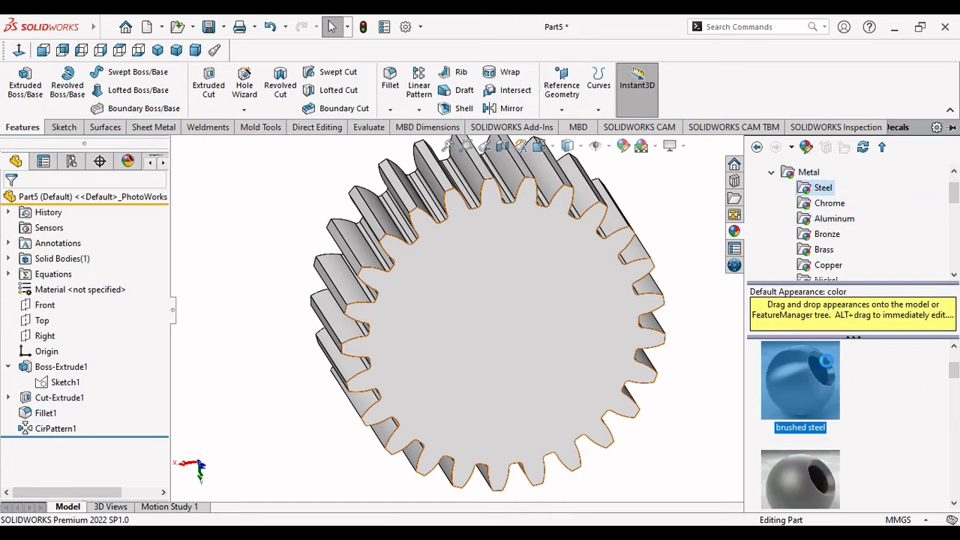
left_click_drag(842, 379, 638, 375)
mouse_move(641, 398)
middle_mouse_down()
mouse_move(602, 406)
mouse_move(532, 385)
mouse_move(498, 343)
mouse_move(665, 205)
mouse_move(765, 327)
middle_mouse_up()
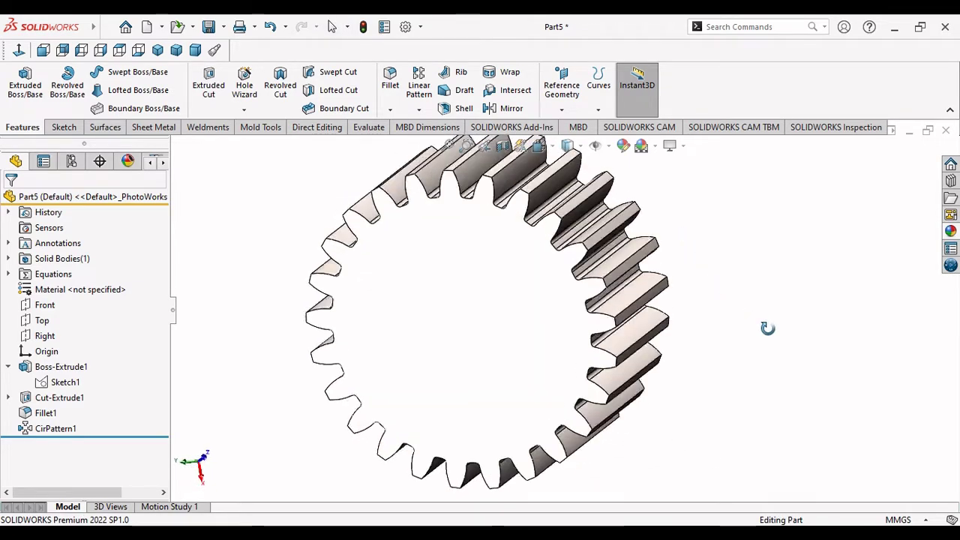
mouse_move(796, 300)
middle_mouse_down()
mouse_move(731, 390)
mouse_move(823, 398)
mouse_move(837, 373)
mouse_move(817, 313)
mouse_move(825, 298)
mouse_move(787, 338)
middle_mouse_up()
Step: Try the Grey with Overhead Light, Rooftop and Plain White scenes behind the gear
left_click(656, 147)
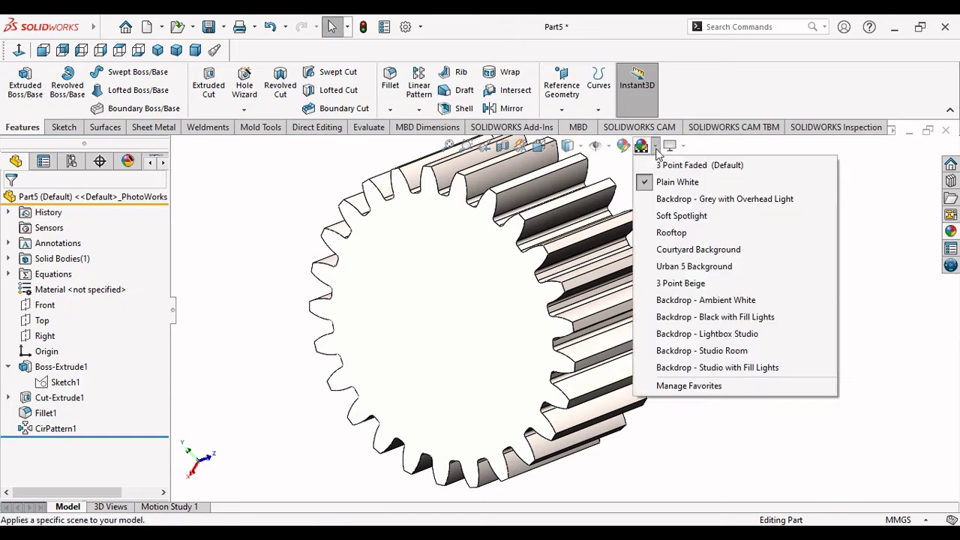
left_click(667, 199)
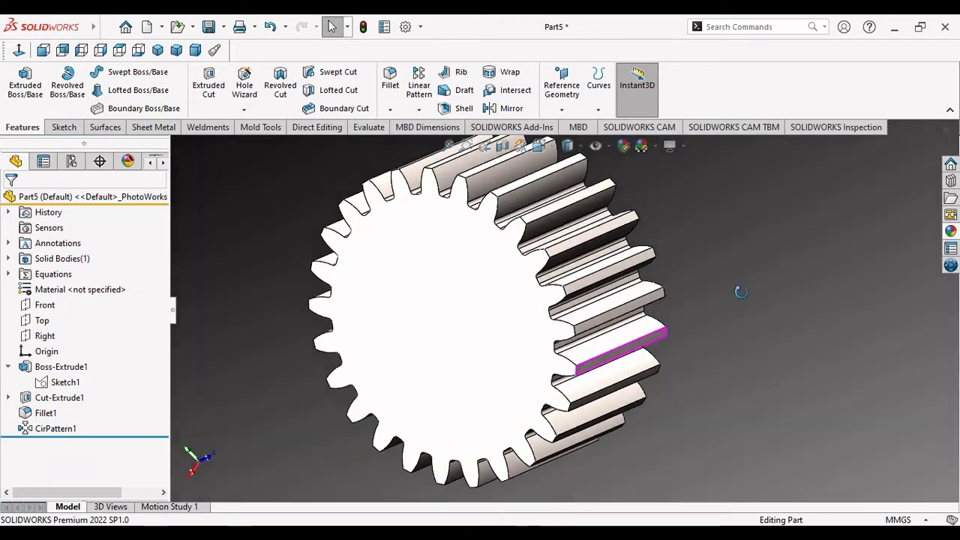
mouse_move(741, 292)
middle_mouse_down()
mouse_move(716, 364)
mouse_move(697, 290)
mouse_move(712, 262)
mouse_move(687, 339)
middle_mouse_up()
mouse_move(567, 408)
middle_mouse_down()
mouse_move(575, 348)
mouse_move(562, 321)
middle_mouse_up()
left_click(642, 145)
mouse_move(671, 232)
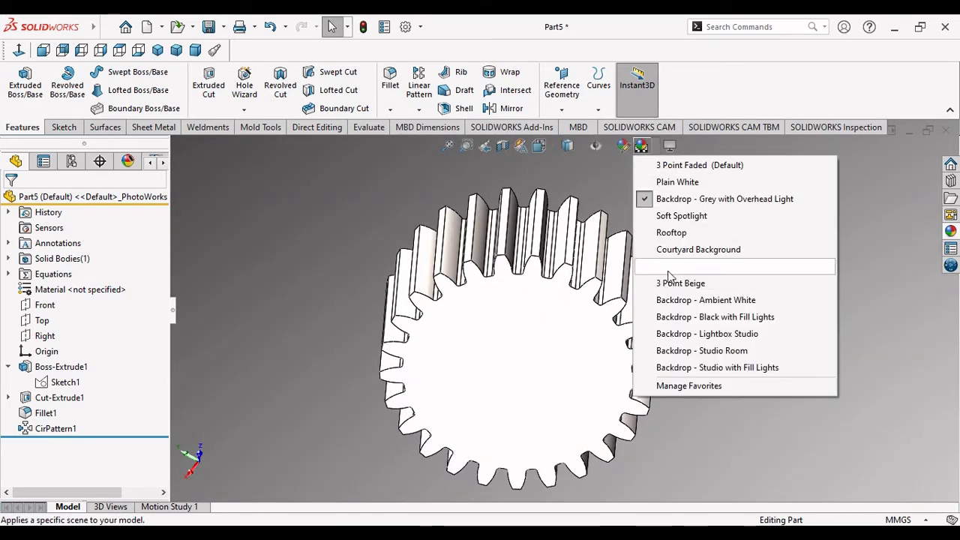
left_click(696, 237)
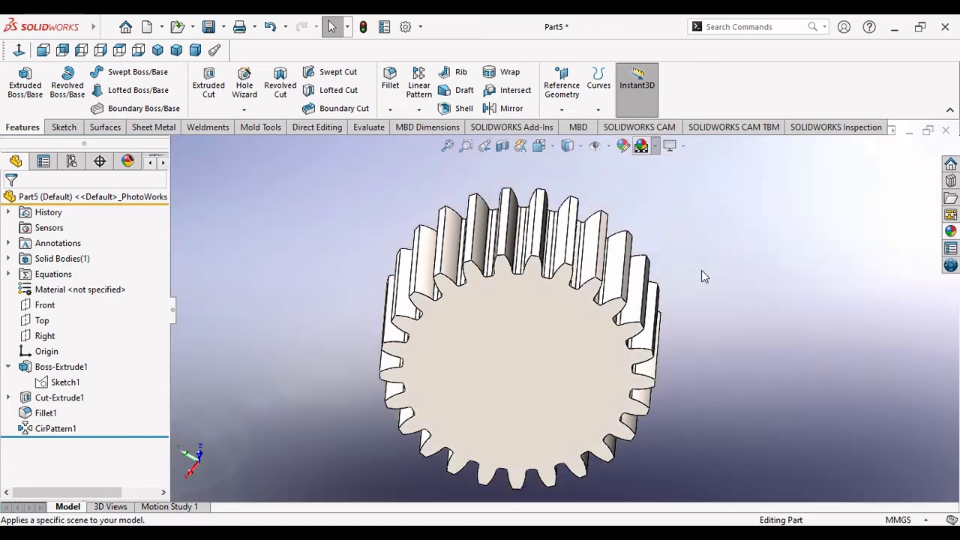
left_click(642, 145)
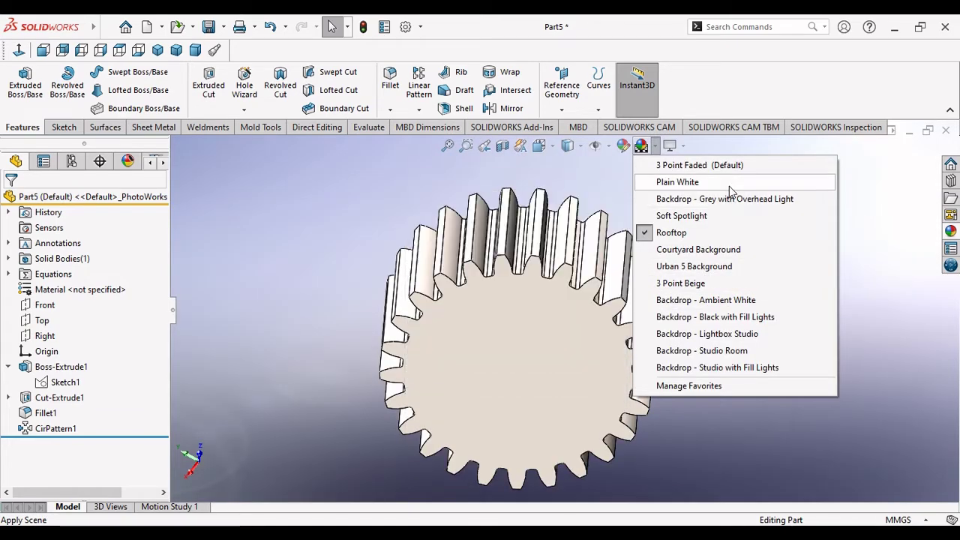
left_click(729, 183)
Step: Apply the default 3 Point Faded scene and turn on RealView Graphics
left_click(656, 147)
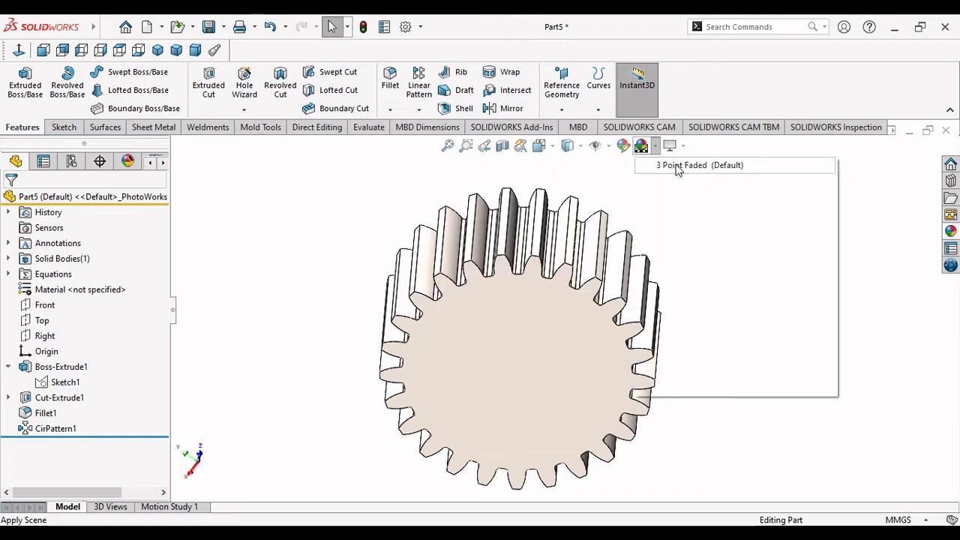
left_click(679, 165)
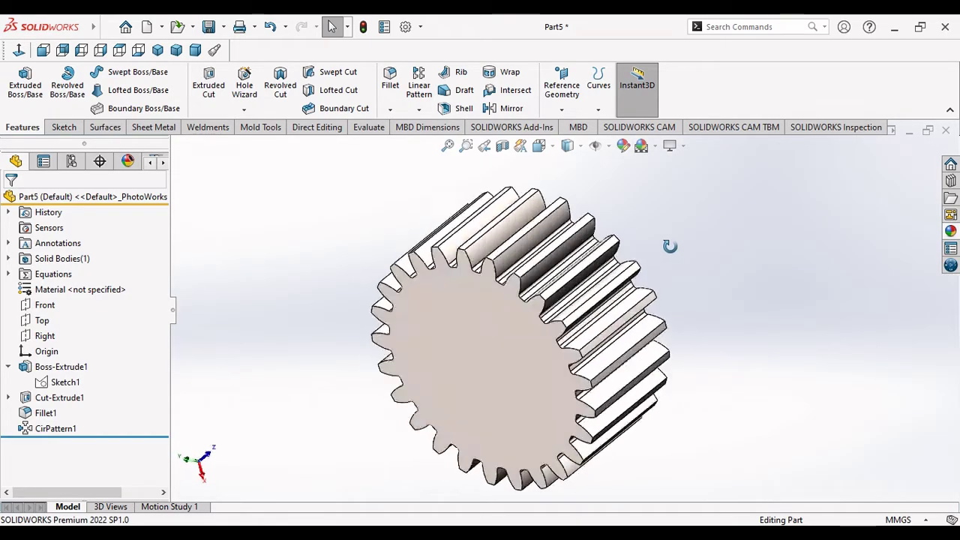
middle_click_drag(718, 313, 655, 210)
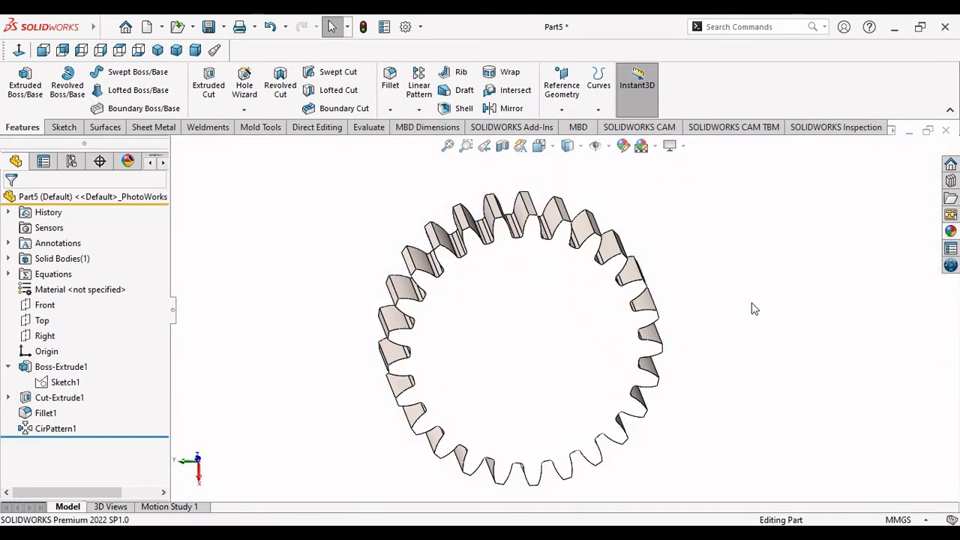
mouse_move(754, 310)
middle_mouse_down()
mouse_move(728, 338)
mouse_move(690, 337)
middle_mouse_up()
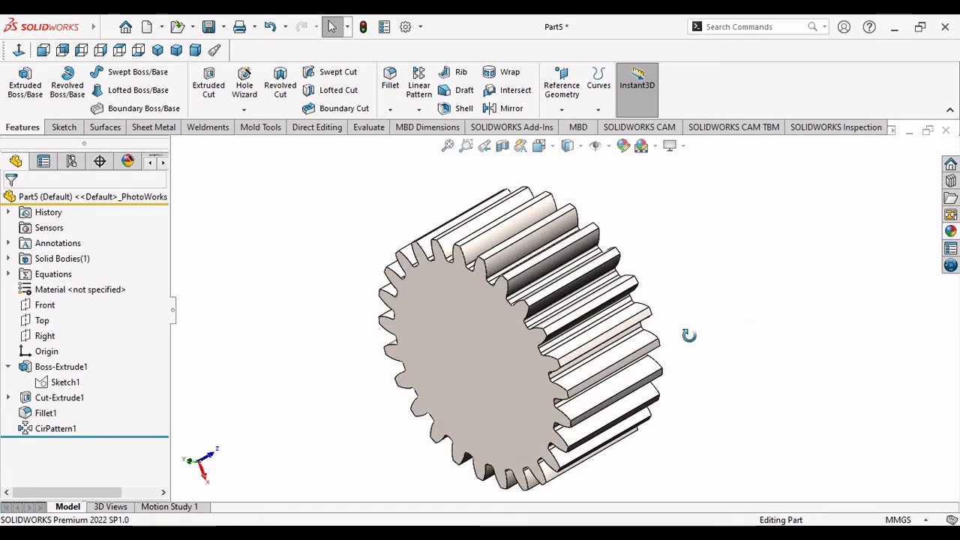
left_click(684, 146)
left_click(693, 165)
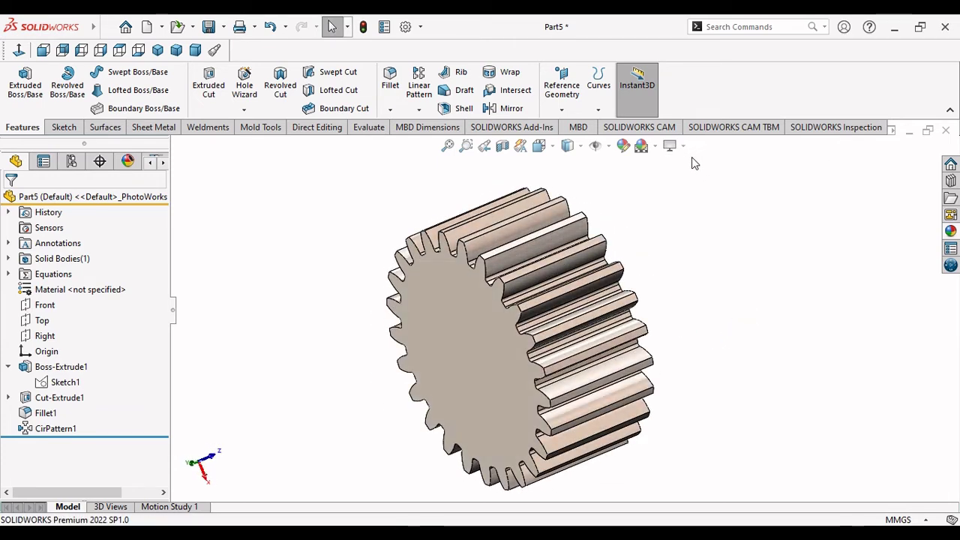
mouse_move(681, 191)
middle_mouse_down()
mouse_move(658, 279)
mouse_move(606, 318)
mouse_move(606, 262)
mouse_move(701, 301)
mouse_move(810, 392)
middle_mouse_up()
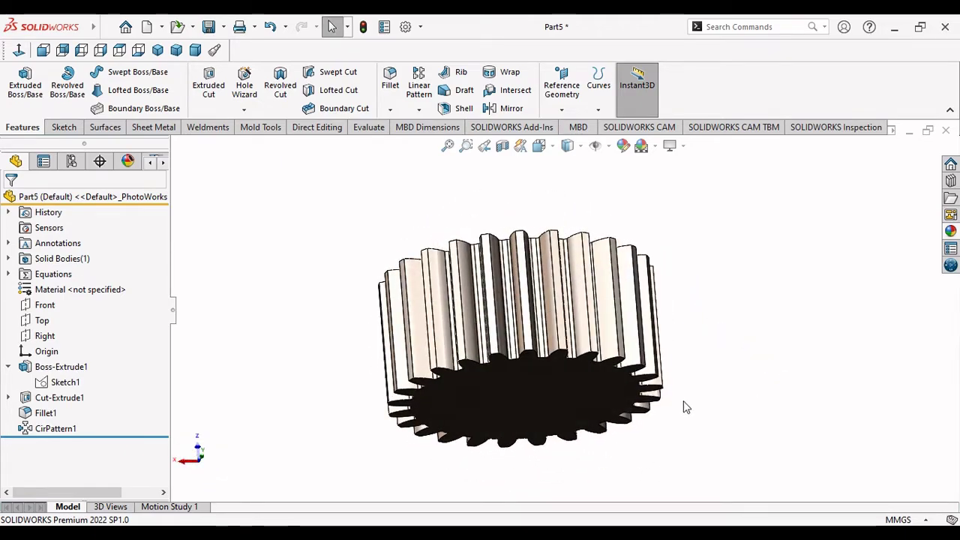
mouse_move(683, 407)
middle_mouse_down()
mouse_move(627, 257)
mouse_move(579, 356)
mouse_move(589, 450)
mouse_move(745, 402)
mouse_move(725, 455)
mouse_move(611, 409)
mouse_move(793, 409)
middle_mouse_up()
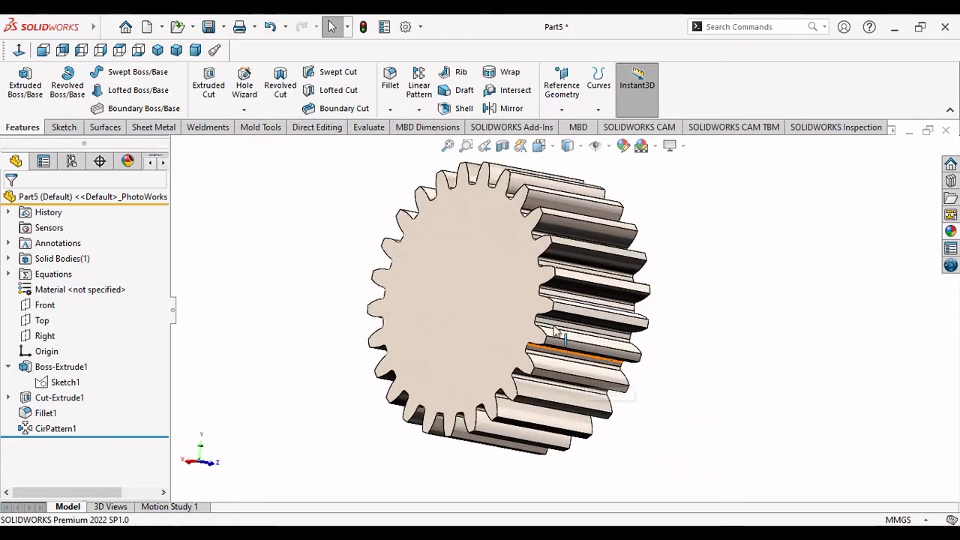
scroll(528, 285, "up", 2)
mouse_move(509, 240)
middle_mouse_down()
mouse_move(746, 388)
mouse_move(712, 379)
middle_mouse_up()
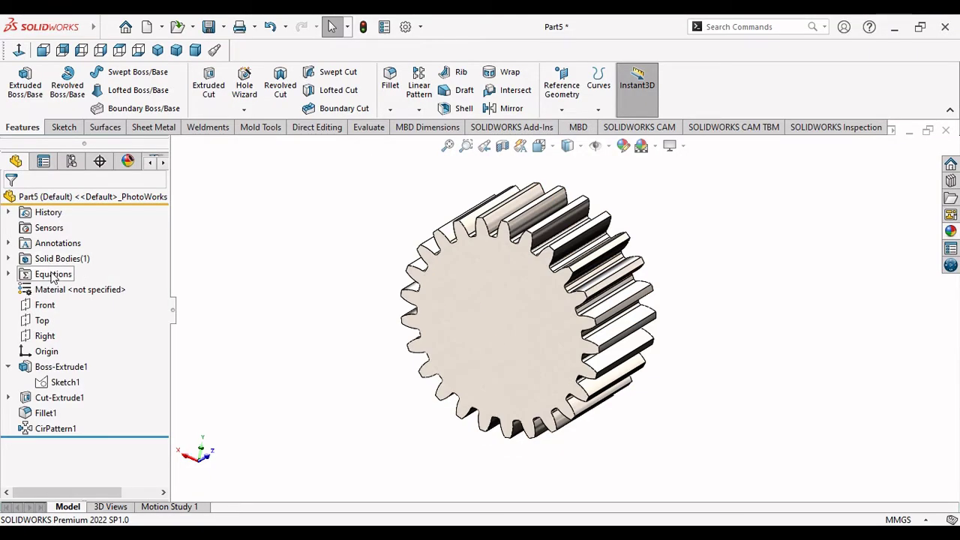
Step: In Manage Equations, change the Module global variable from 2mm to 2.7mm and rebuild
right_click(53, 275)
left_click(86, 281)
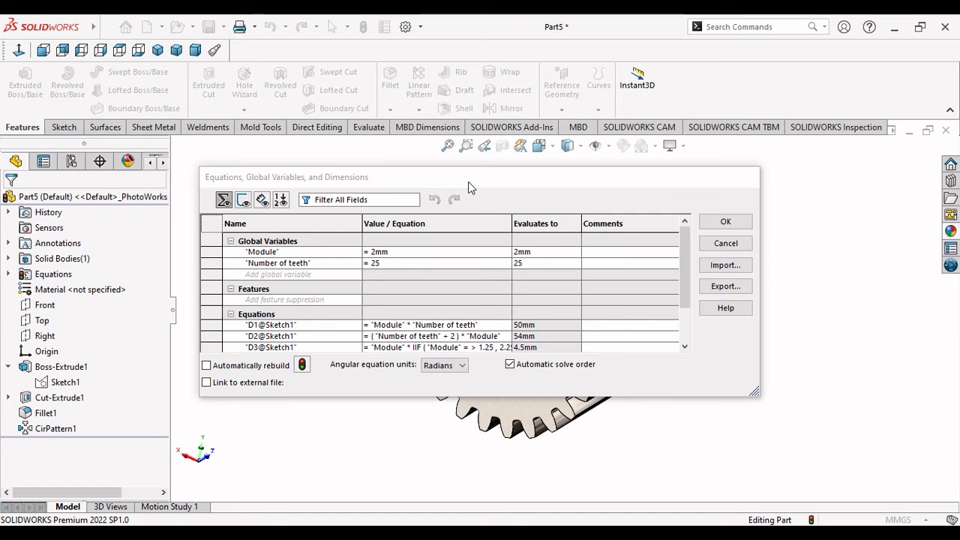
mouse_move(468, 182)
left_mouse_down()
mouse_move(379, 306)
mouse_move(309, 255)
left_mouse_up()
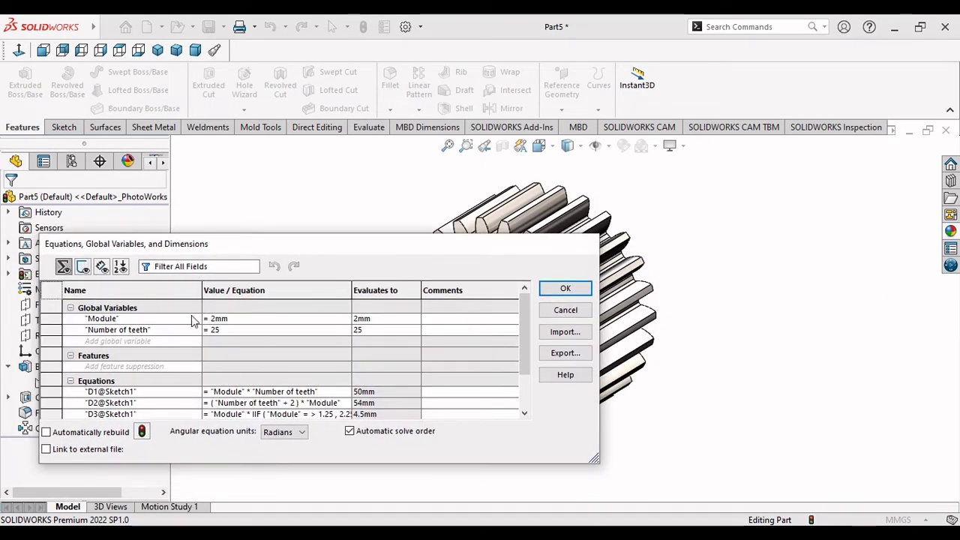
left_click(232, 319)
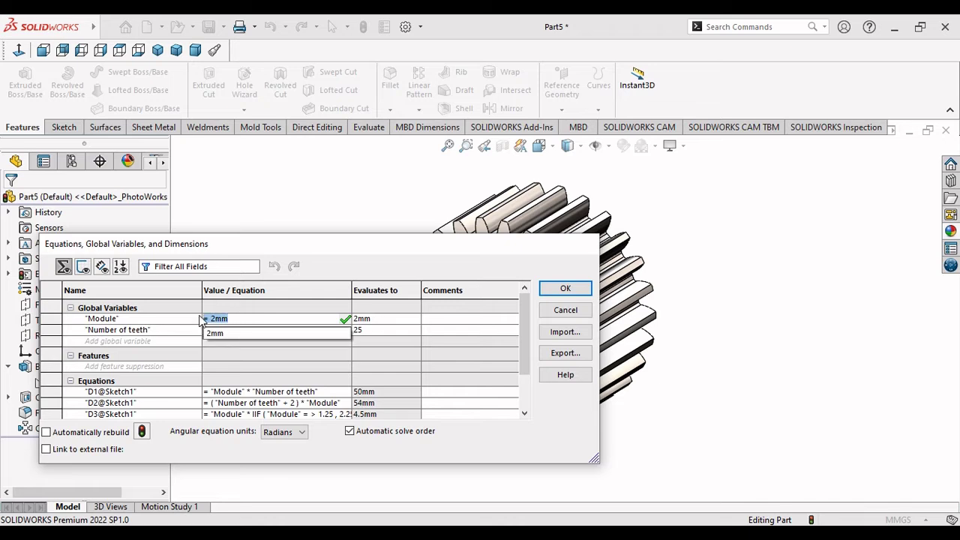
left_click(528, 251)
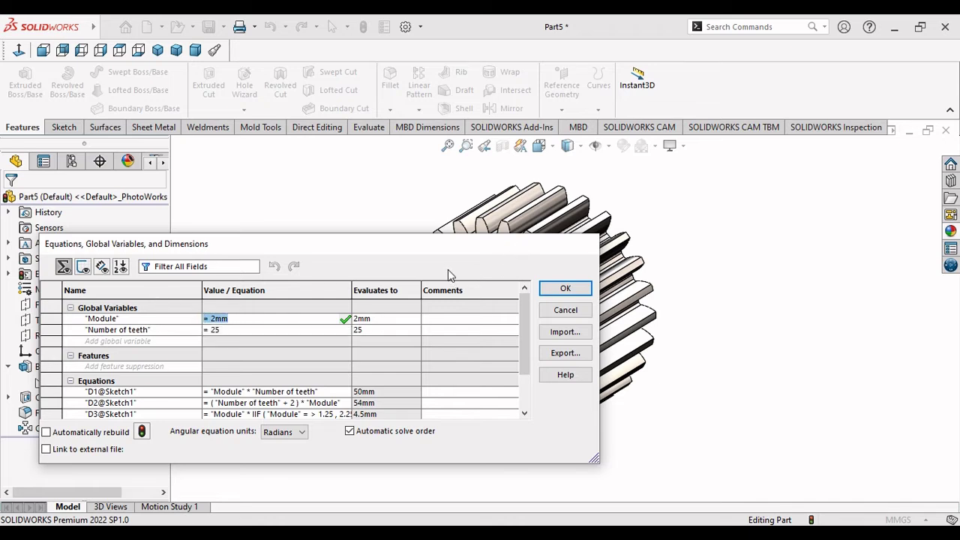
type("2.4")
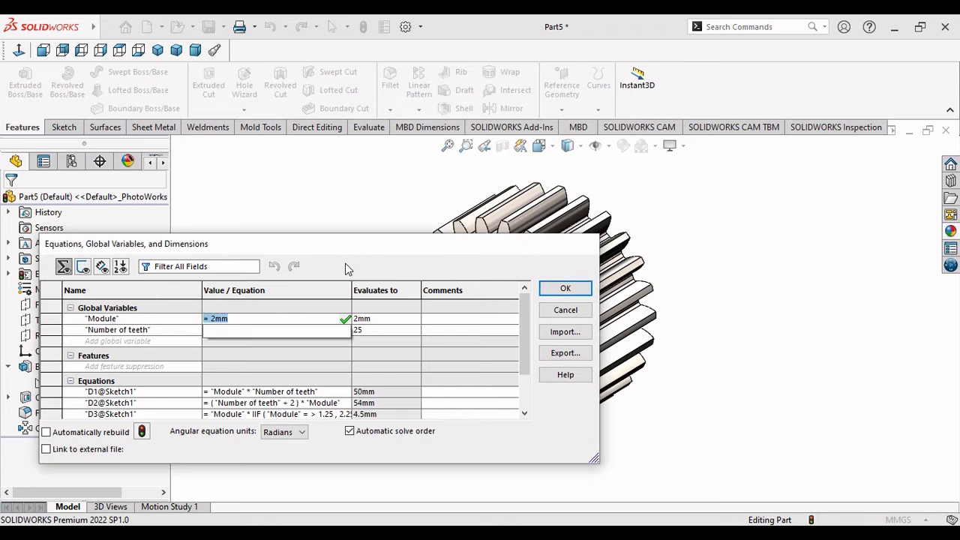
key("BackSpace")
type("7")
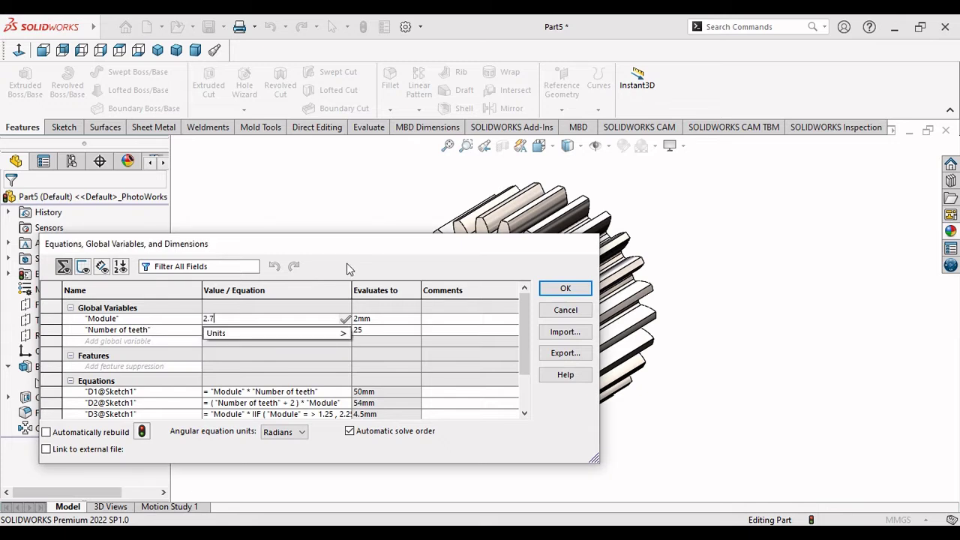
key("Return")
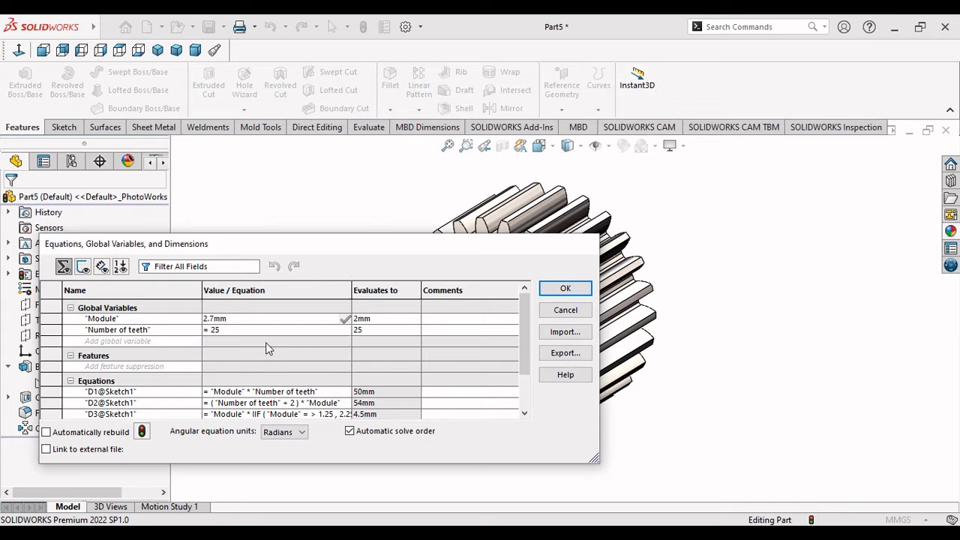
left_click(570, 289)
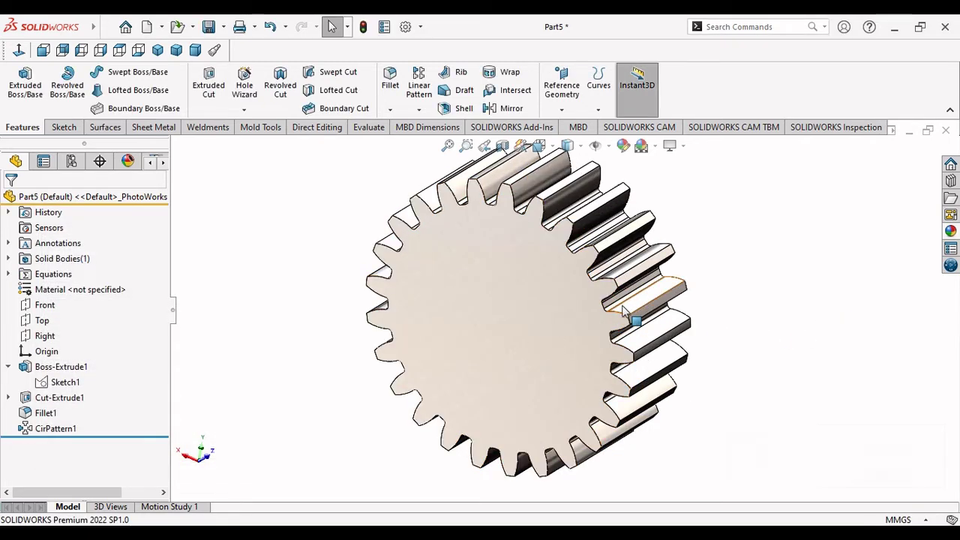
Step: Zoom around the gear and reopen the Equations and global variables editor
scroll(622, 312, "up", 3)
scroll(622, 312, "down", 2)
scroll(623, 312, "down", 2)
scroll(623, 311, "up", 5)
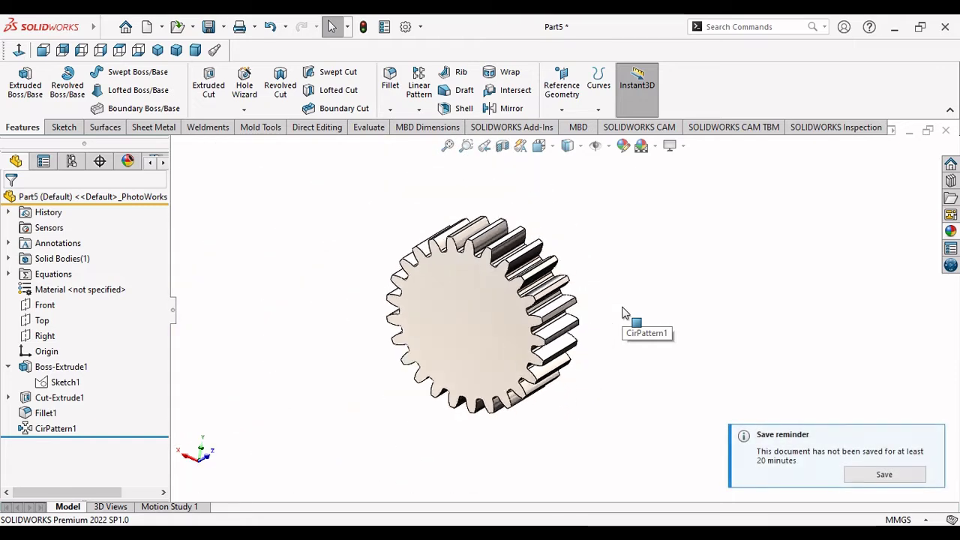
right_click(61, 279)
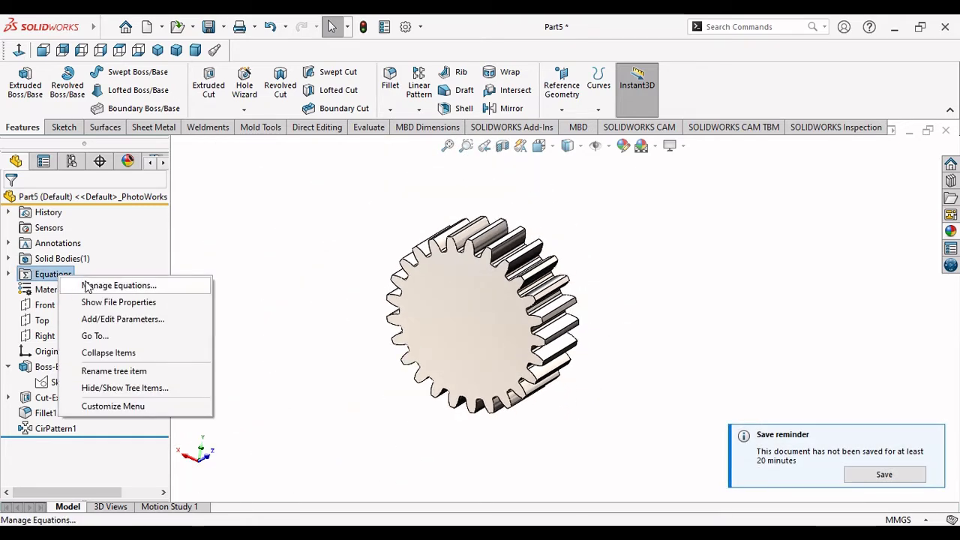
left_click(86, 283)
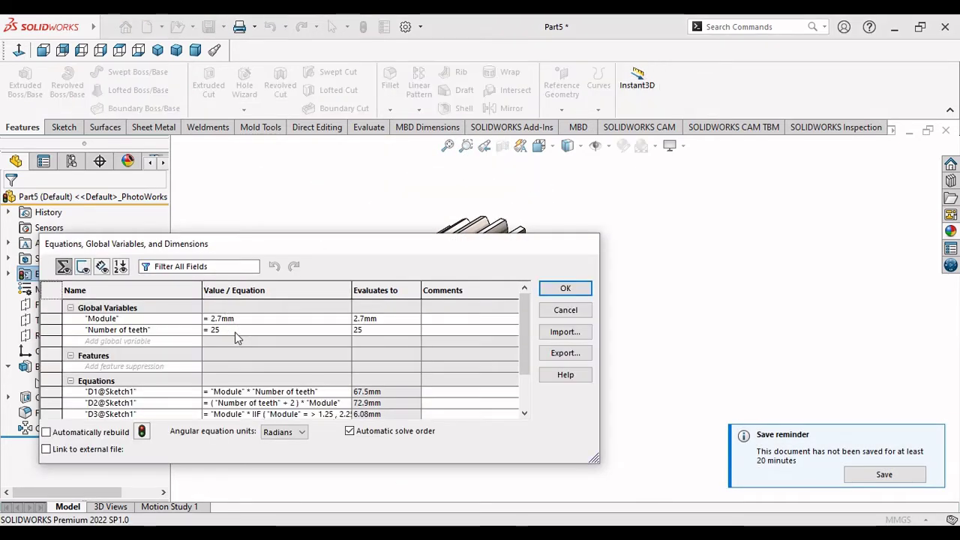
Step: Change Number of teeth to 17, then orbit the rebuilt gear to inspect it
left_click(237, 331)
left_click_drag(237, 330, 204, 330)
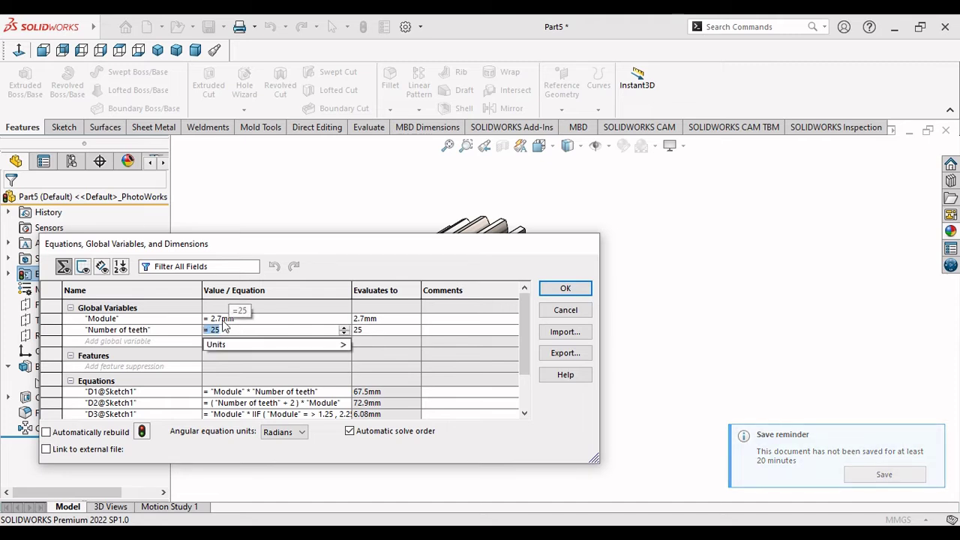
type("17")
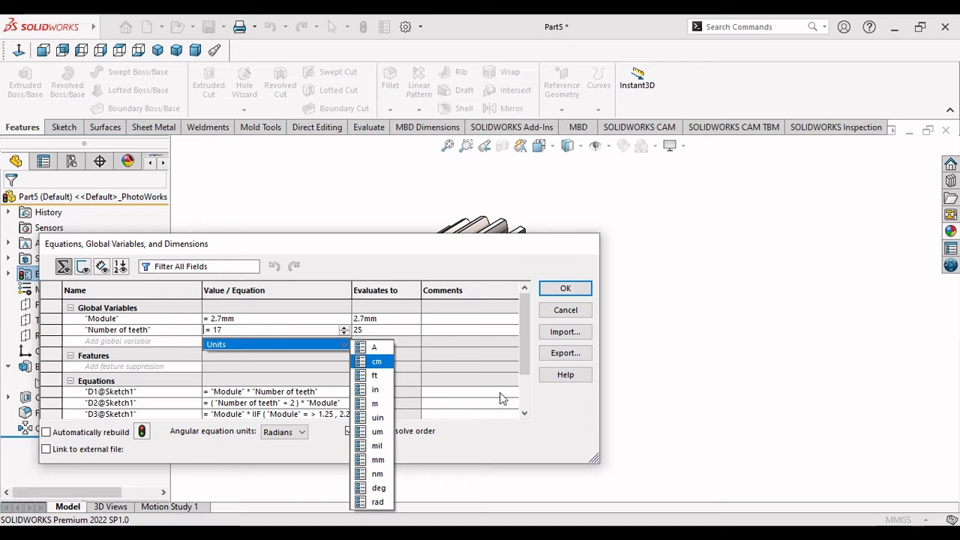
left_click(564, 292)
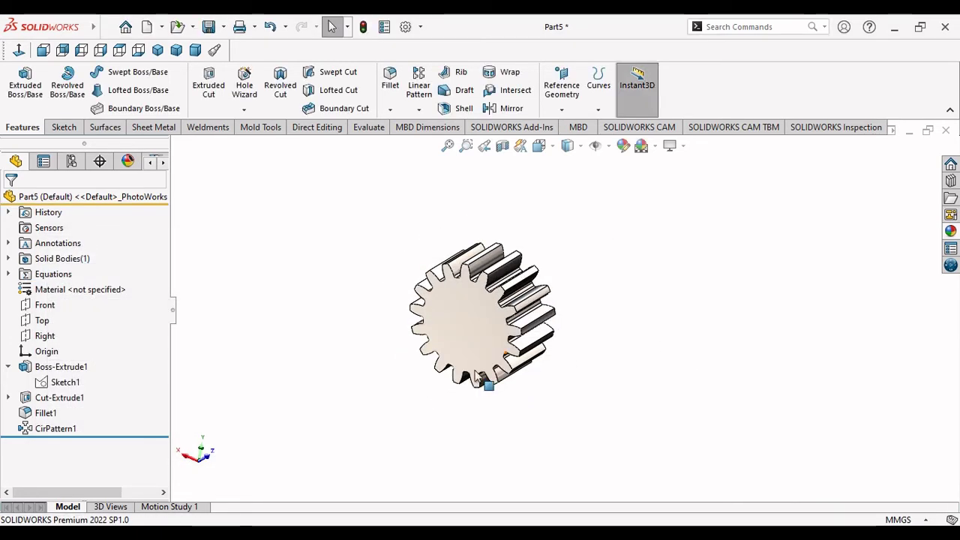
scroll(428, 345, "up", 5)
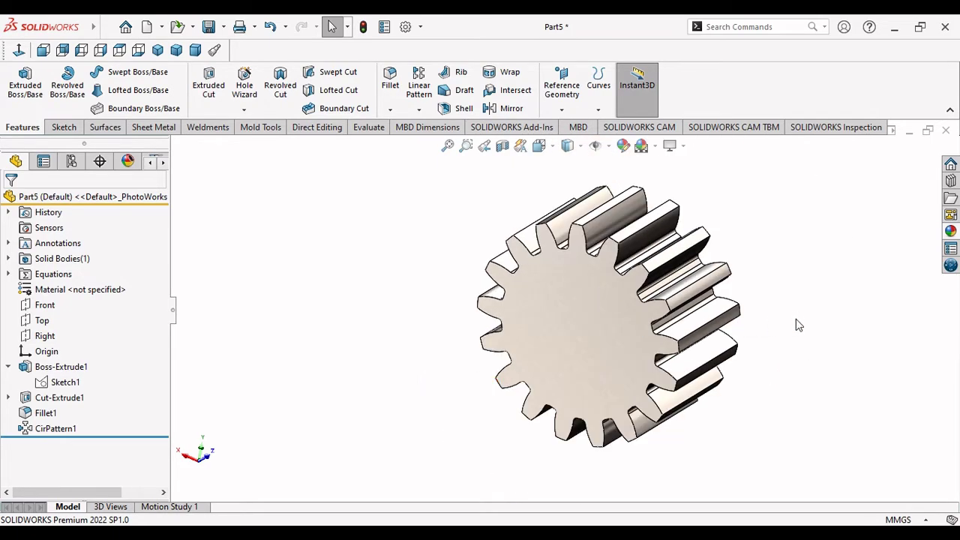
mouse_move(798, 324)
middle_mouse_down()
mouse_move(714, 382)
mouse_move(673, 240)
mouse_move(788, 227)
mouse_move(824, 396)
mouse_move(793, 425)
mouse_move(750, 405)
middle_mouse_up()
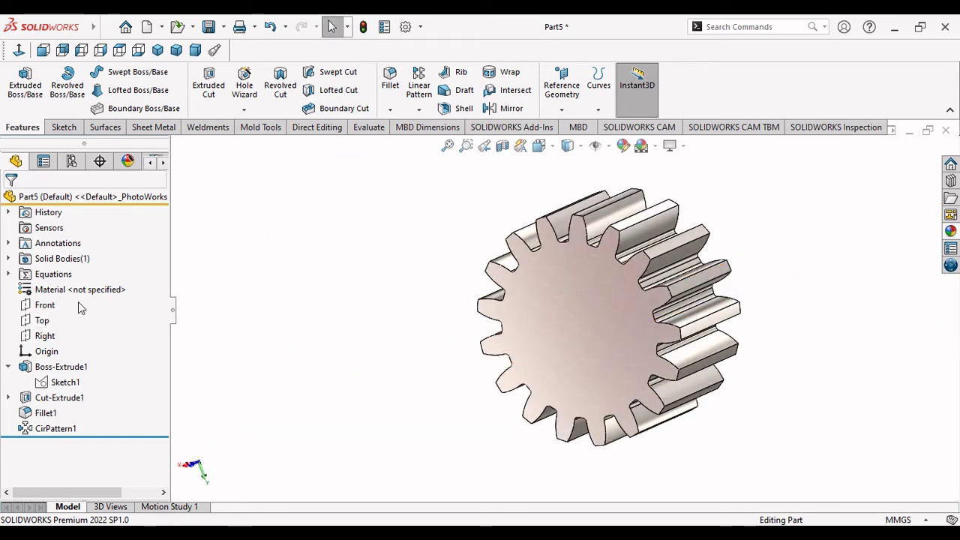
Step: In Manage Equations, enter Module 2mm and Number of teeth 25, then apply with OK
right_click(63, 276)
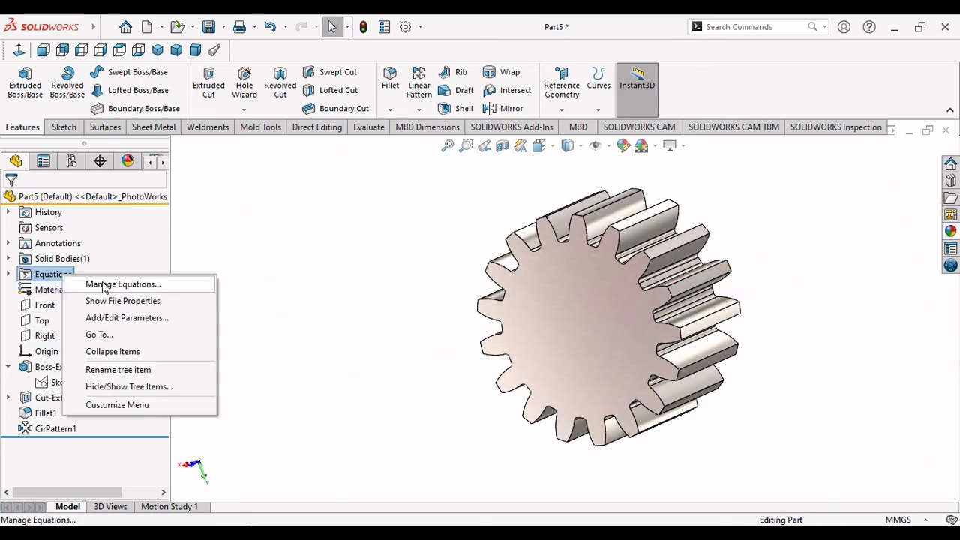
left_click(99, 281)
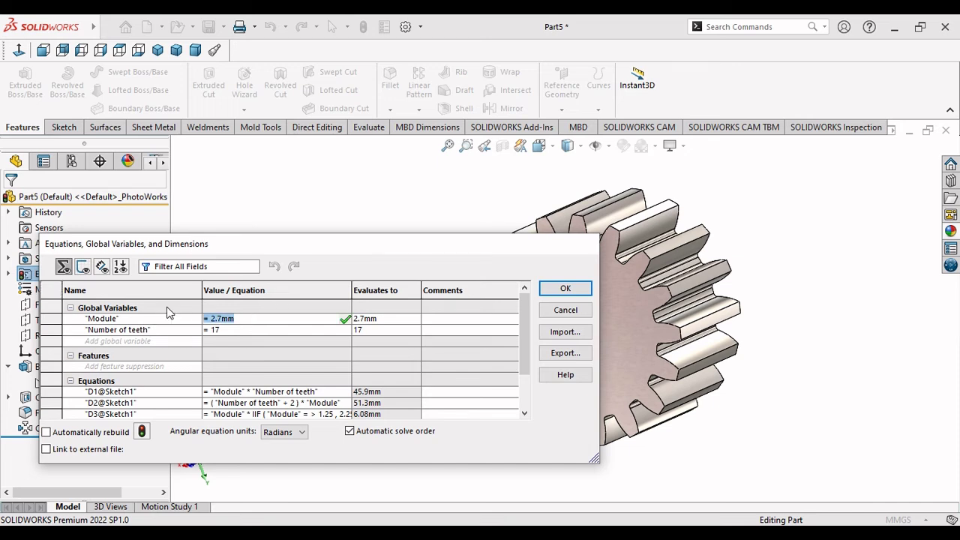
type("2mm")
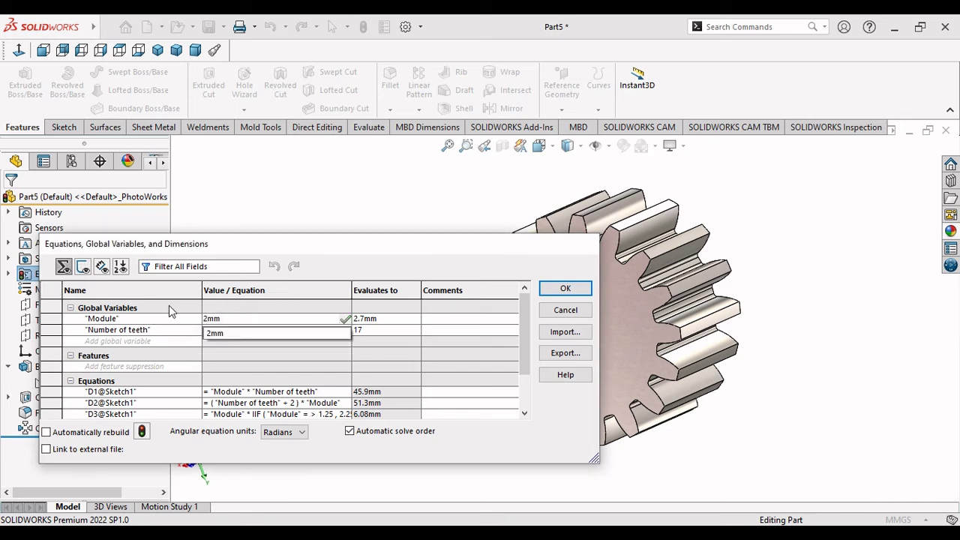
left_click(344, 322)
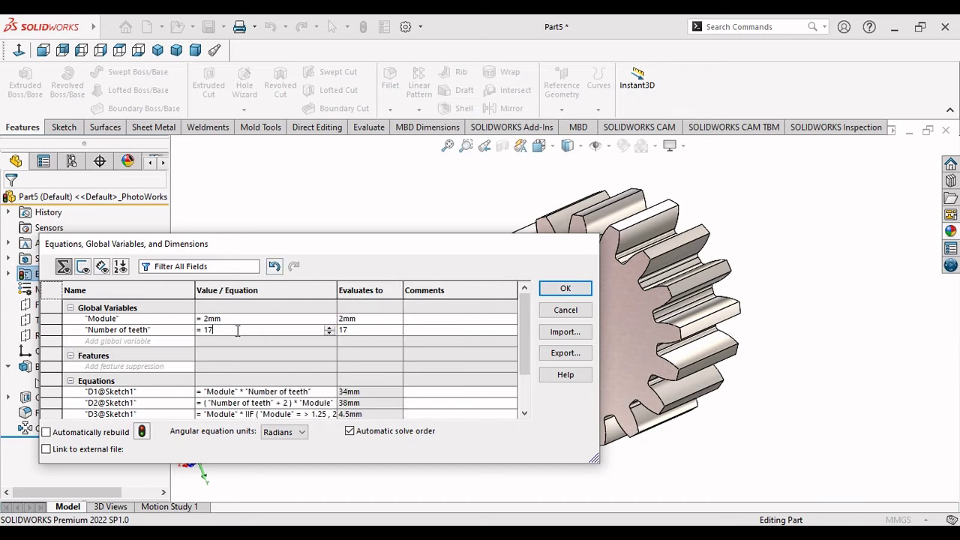
key("BackSpace")
key("BackSpace")
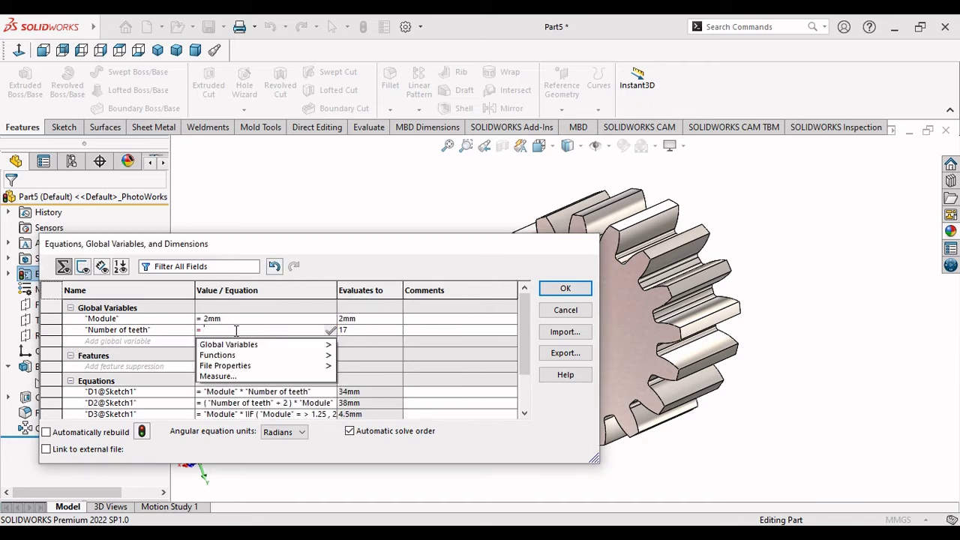
type("25")
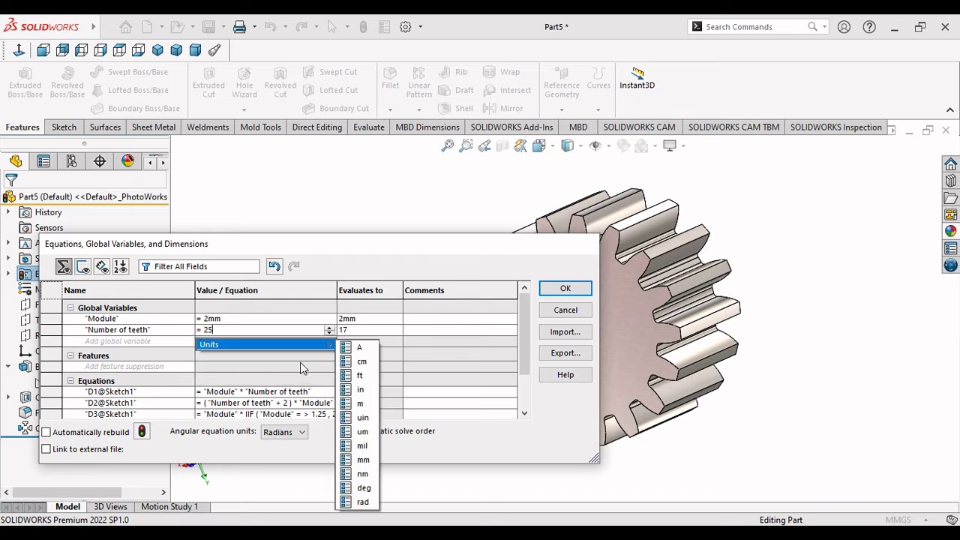
key("Tab")
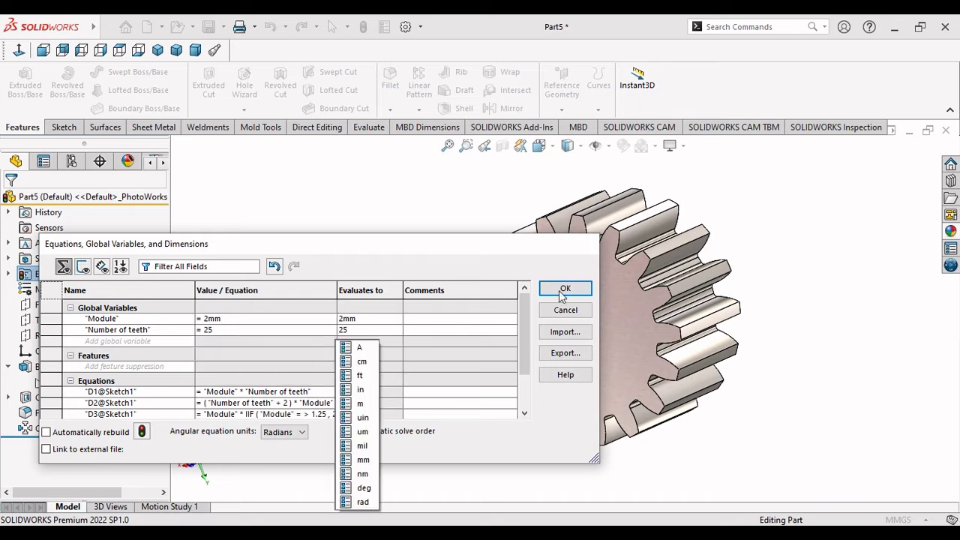
left_click(561, 290)
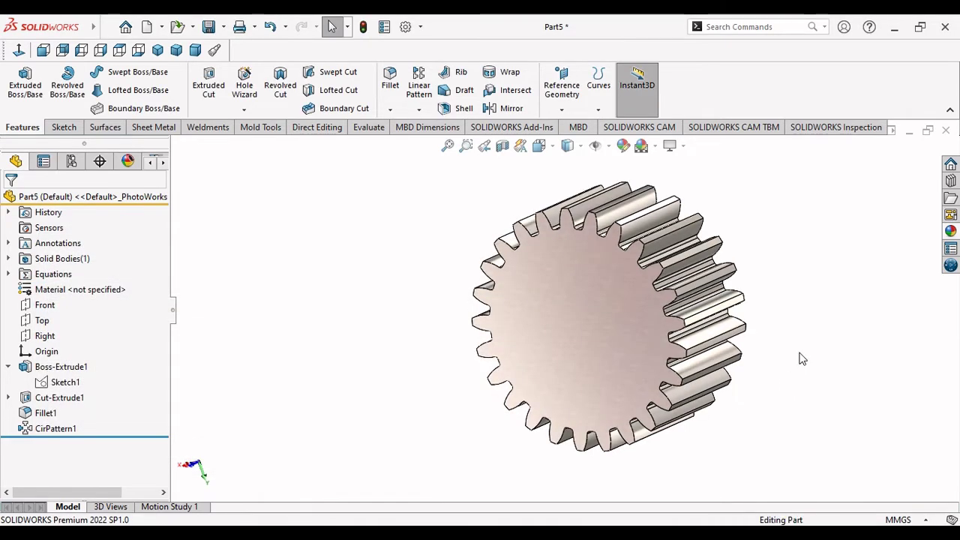
Step: Delete Cut-Extrude1 with its Fillet1 and CirPattern1 children and dismiss the equations error
middle_click_drag(802, 359, 533, 316)
left_click(158, 49)
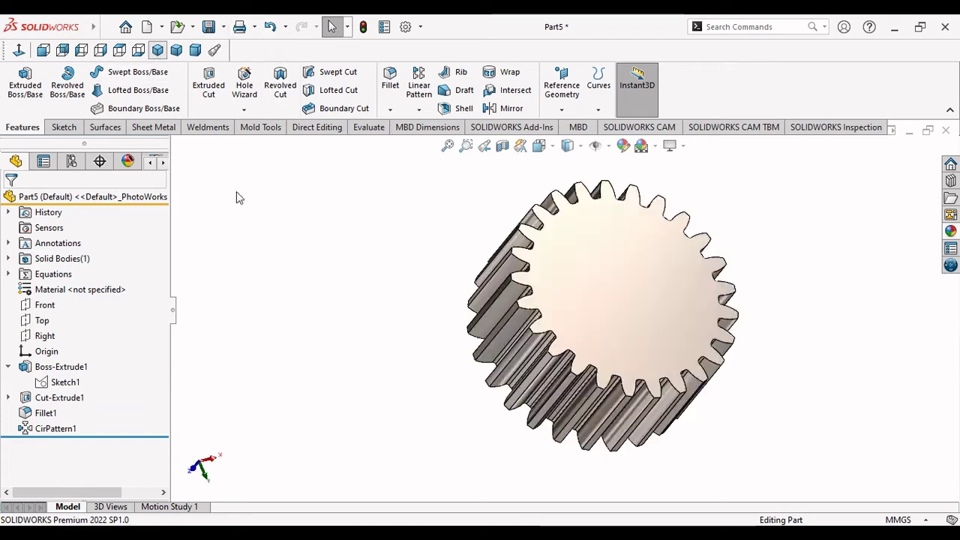
right_click(54, 398)
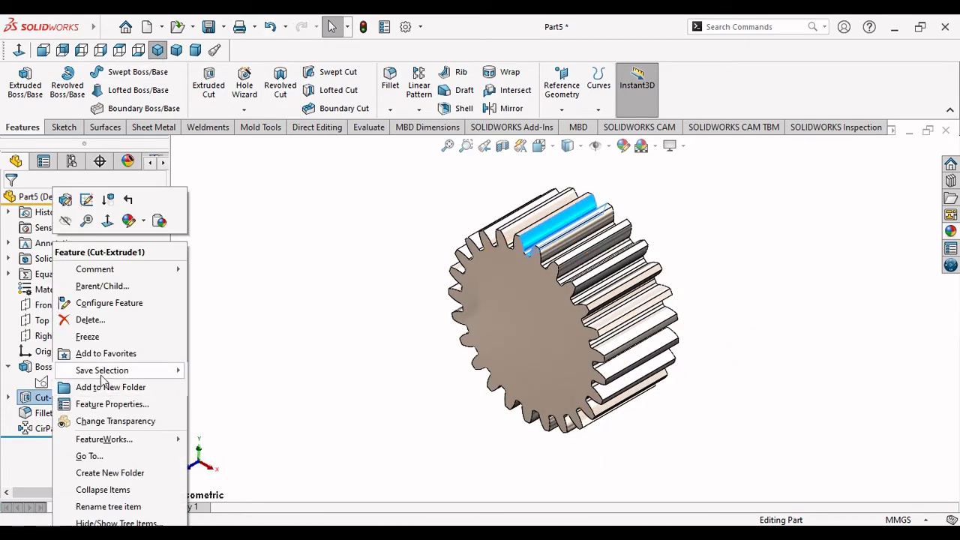
left_click(118, 321)
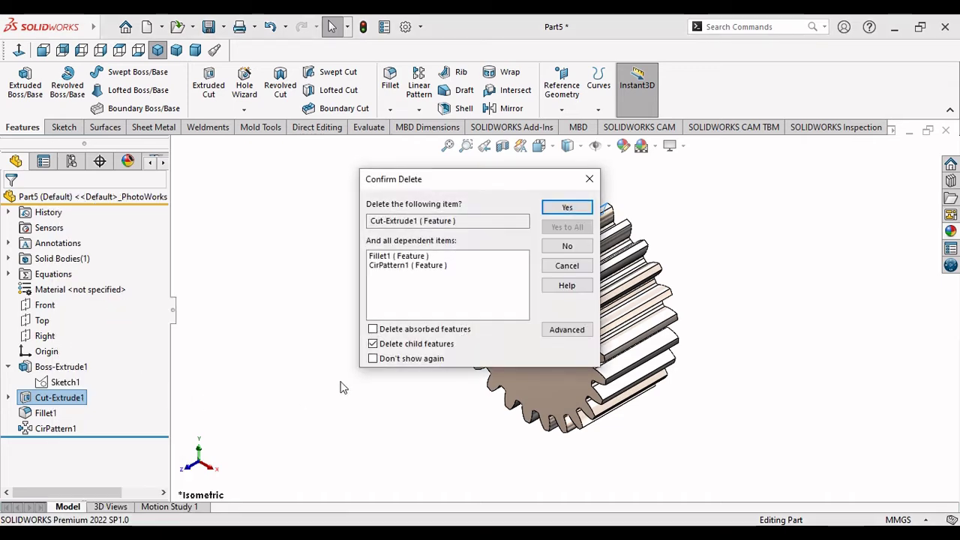
left_click(568, 208)
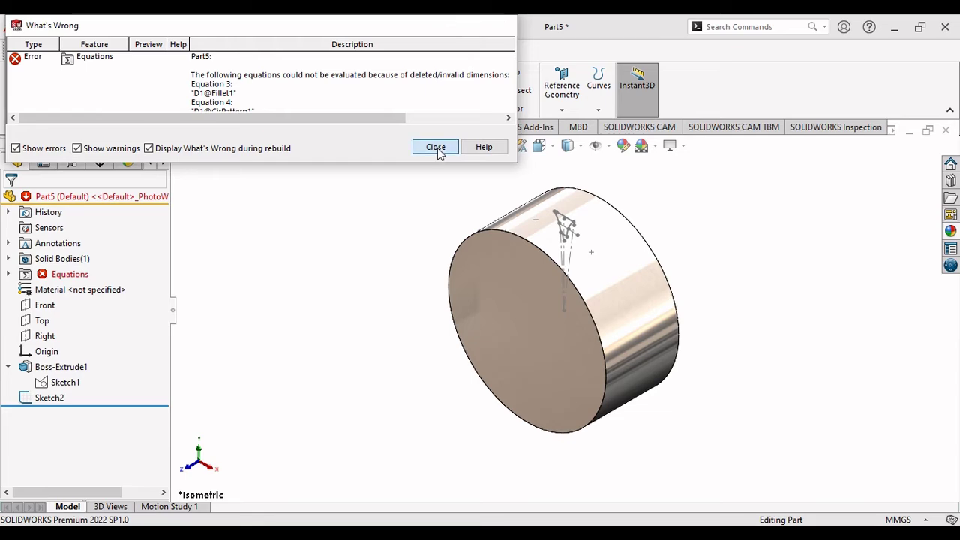
left_click(437, 149)
Step: Zoom the view and call up the options for Equations in the tree
scroll(600, 276, "down", 3)
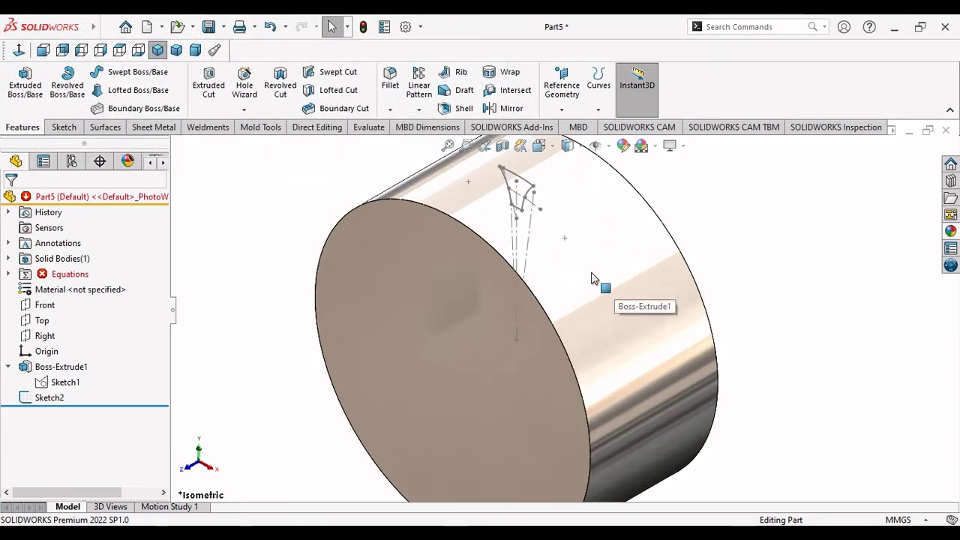
scroll(596, 274, "up", 3)
scroll(577, 268, "down", 2)
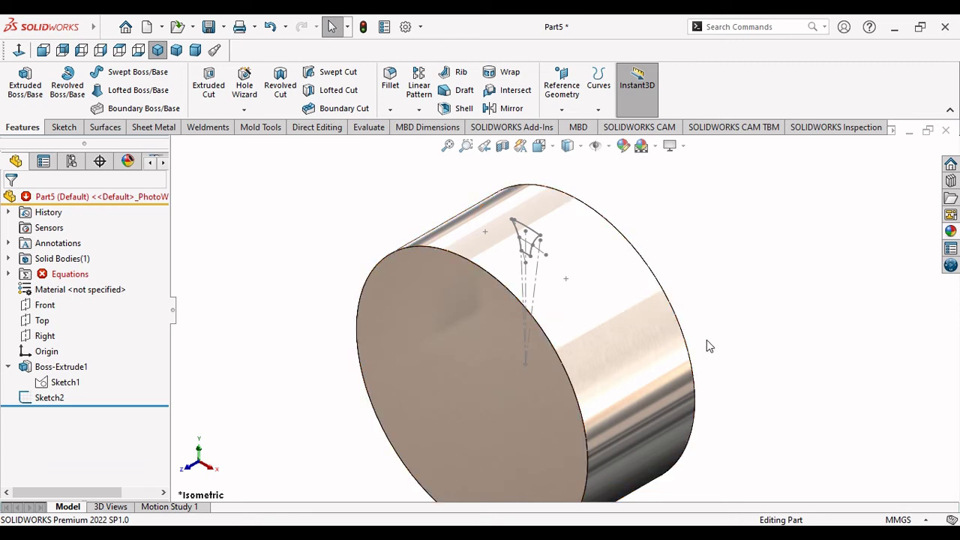
right_click(63, 279)
Step: Delete the broken D1@CirPattern1 and D1@Fillet1 equations from the equations table
left_click(129, 283)
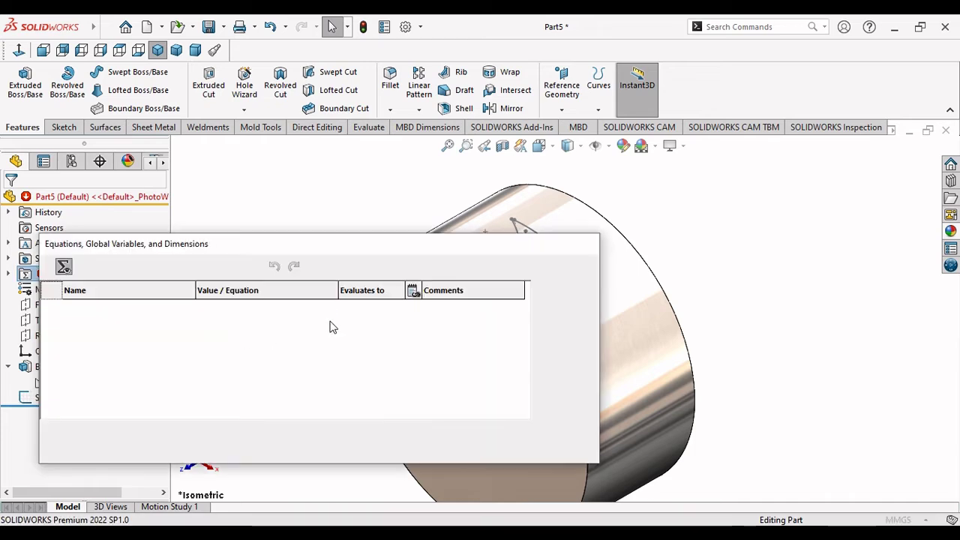
scroll(524, 340, "down", 2)
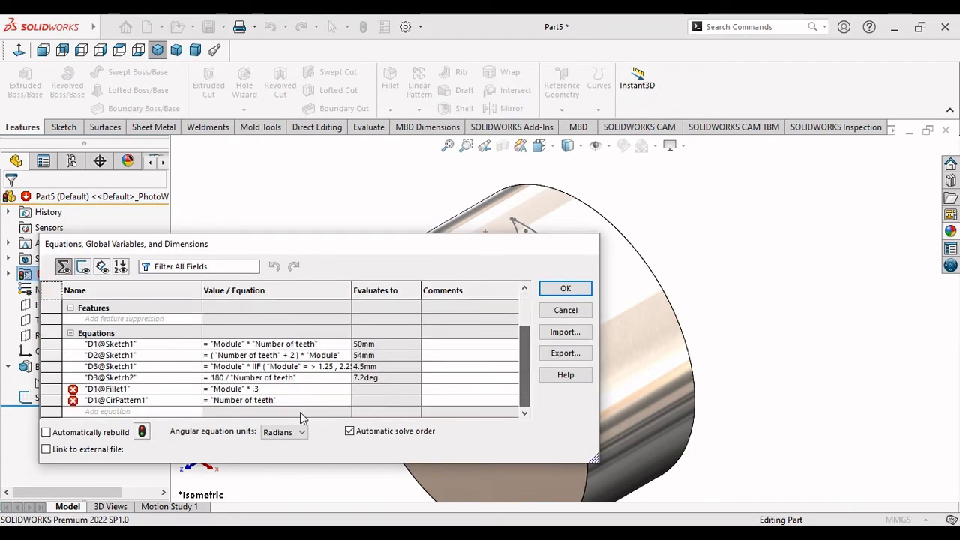
left_click_drag(55, 390, 58, 402)
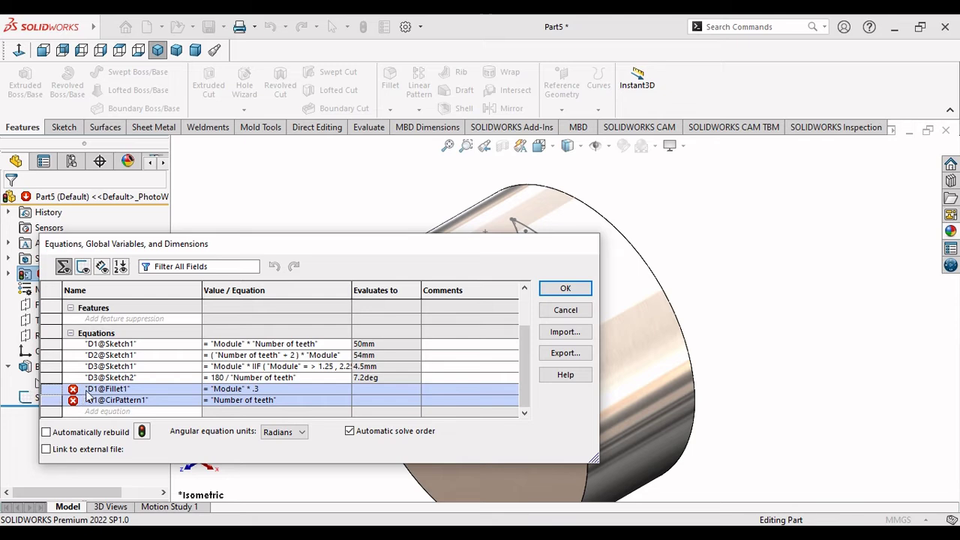
right_click(88, 397)
left_click(122, 400)
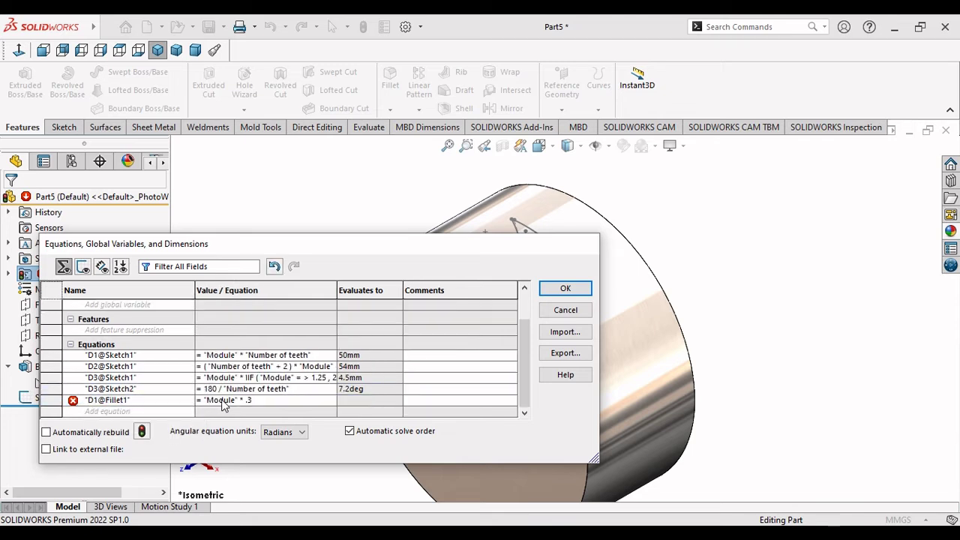
right_click(54, 405)
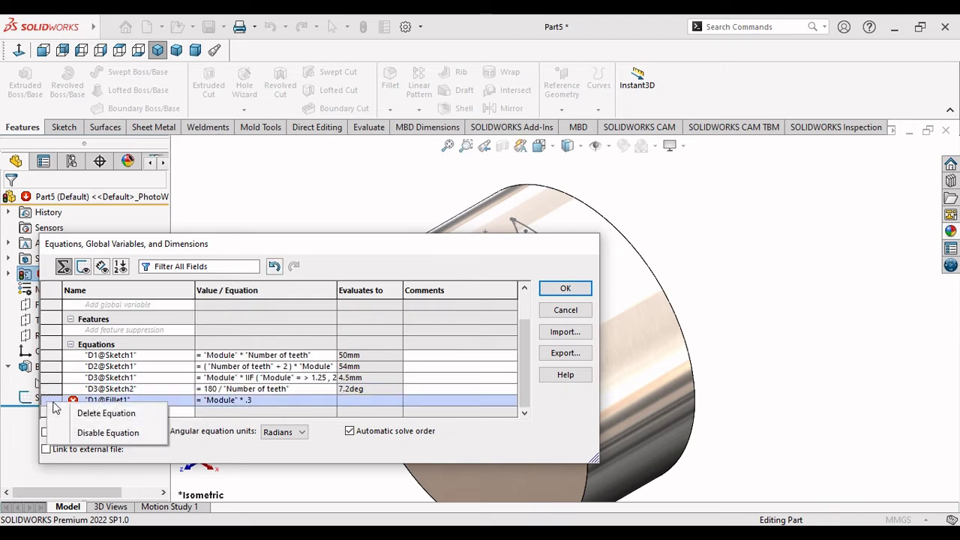
left_click(98, 414)
scroll(230, 369, "up", 2)
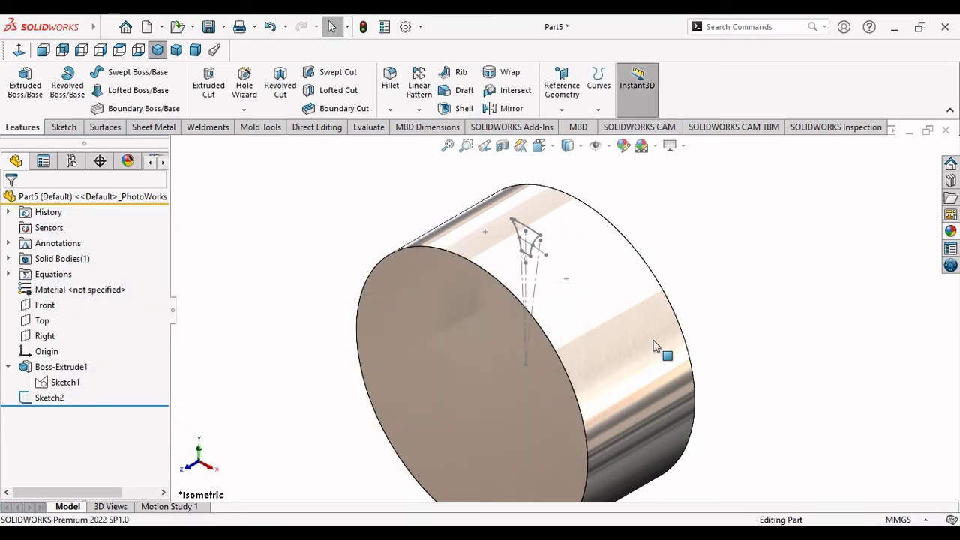
Step: Zoom in and out and fit the plain cylinder to the view
scroll(594, 347, "down", 2)
scroll(583, 330, "down", 2)
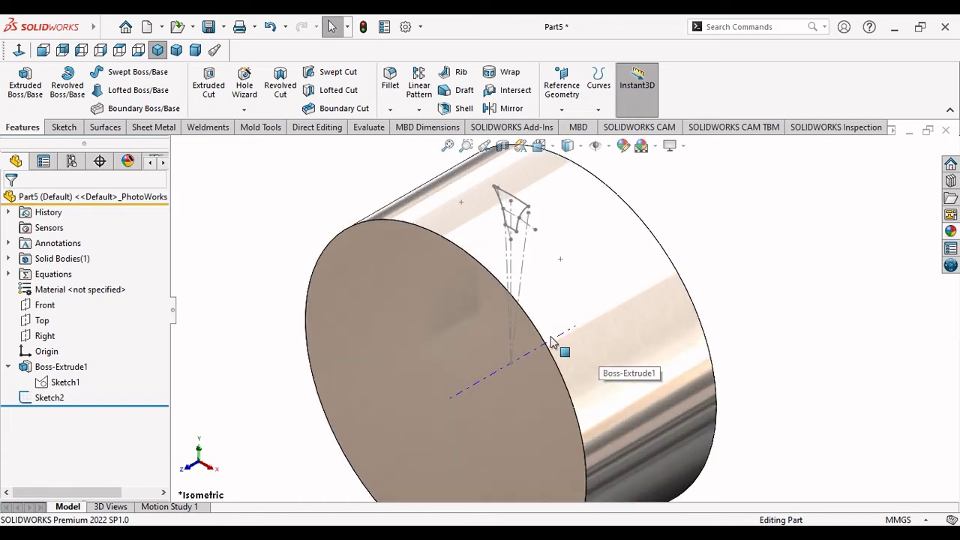
scroll(551, 342, "up", 2)
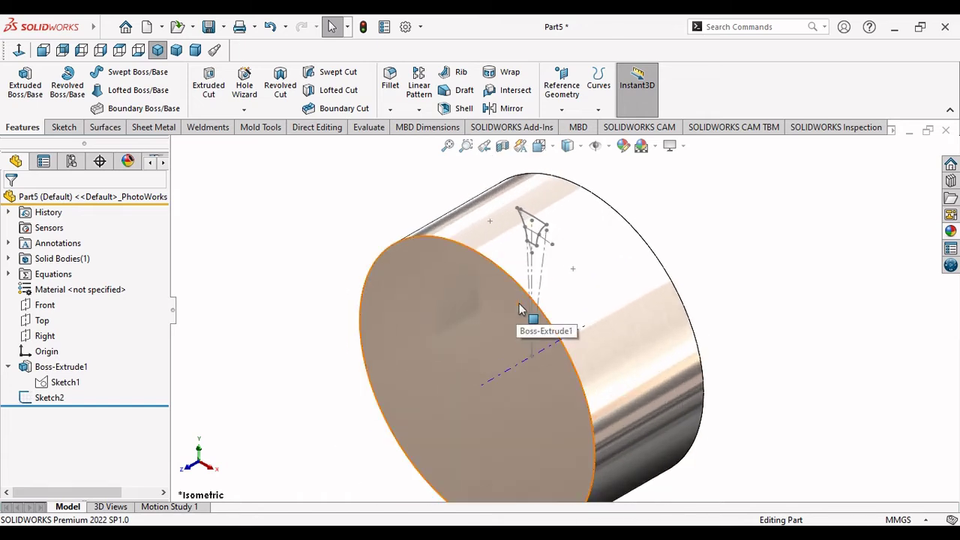
scroll(521, 309, "up", 2)
scroll(555, 323, "down", 1)
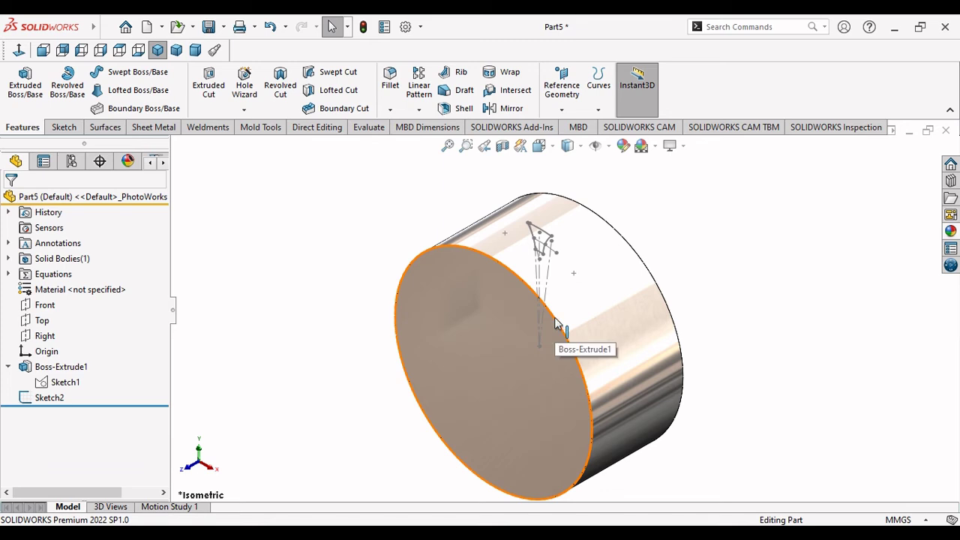
scroll(555, 323, "down", 1)
scroll(555, 323, "up", 2)
scroll(556, 322, "up", 1)
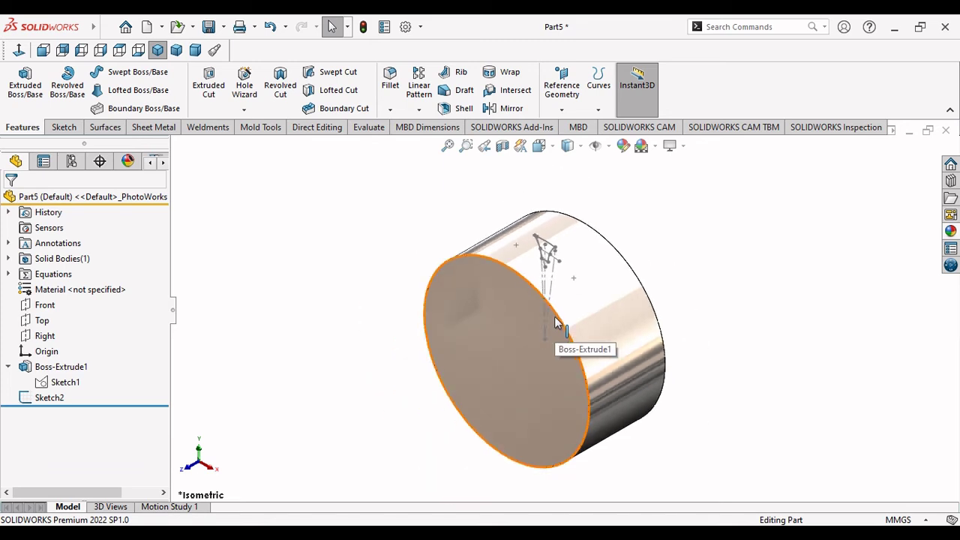
scroll(559, 326, "down", 1)
scroll(559, 326, "down", 1)
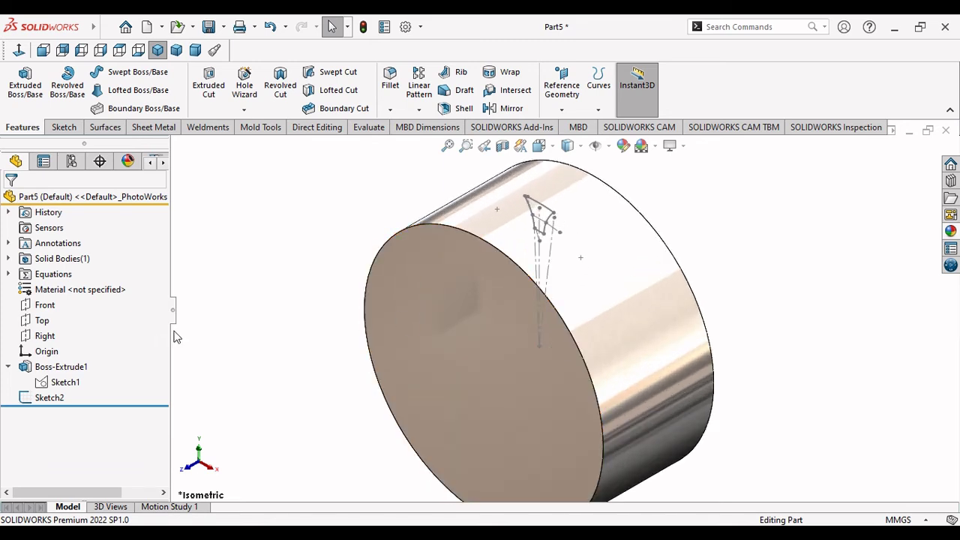
key("f")
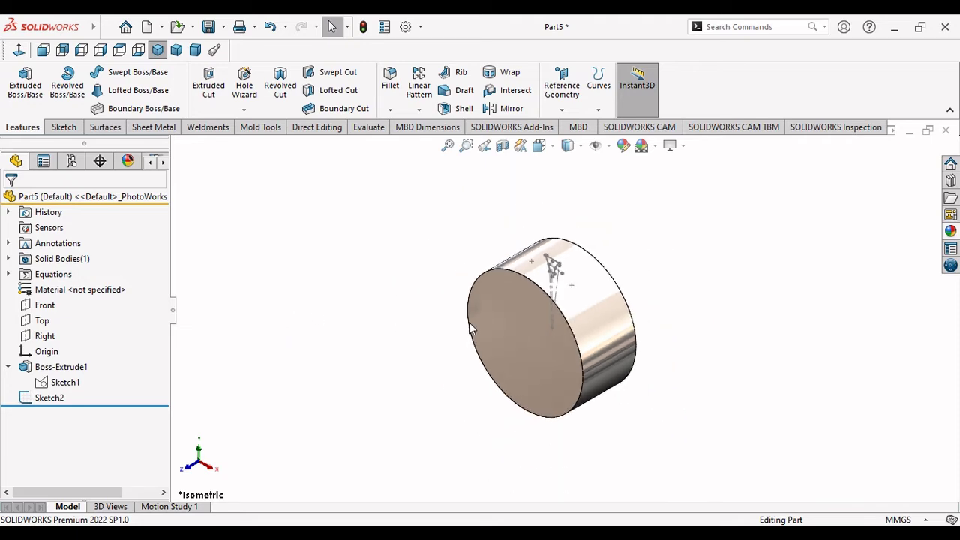
scroll(469, 323, "down", 2)
scroll(828, 327, "down", 1)
key("f")
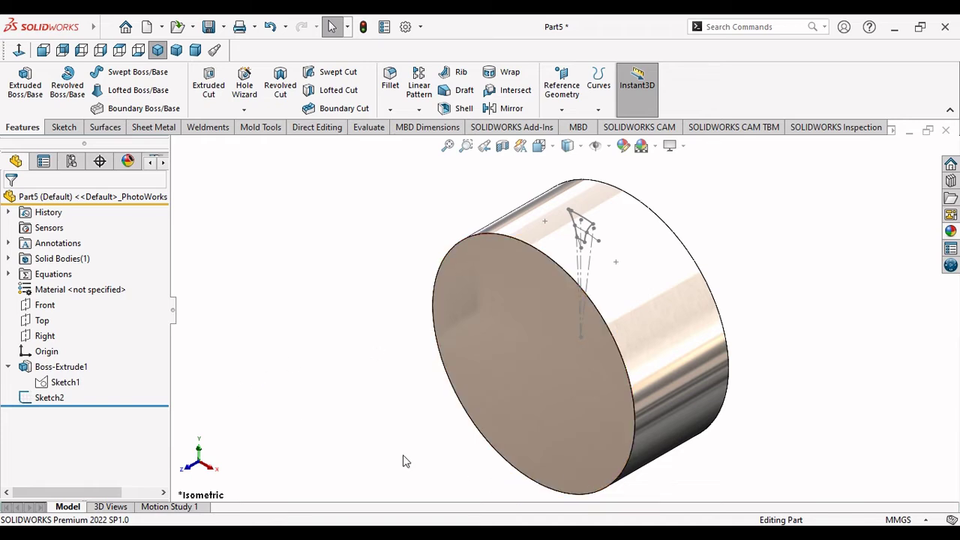
Step: Start a new sketch on the Top plane, view it Normal To, and toggle Sketch1's display
left_click(37, 322)
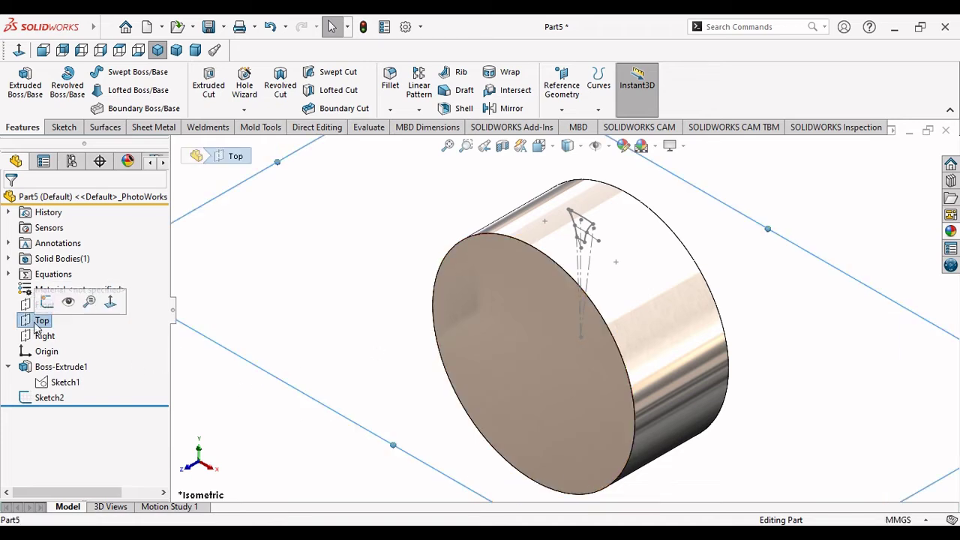
left_click(47, 302)
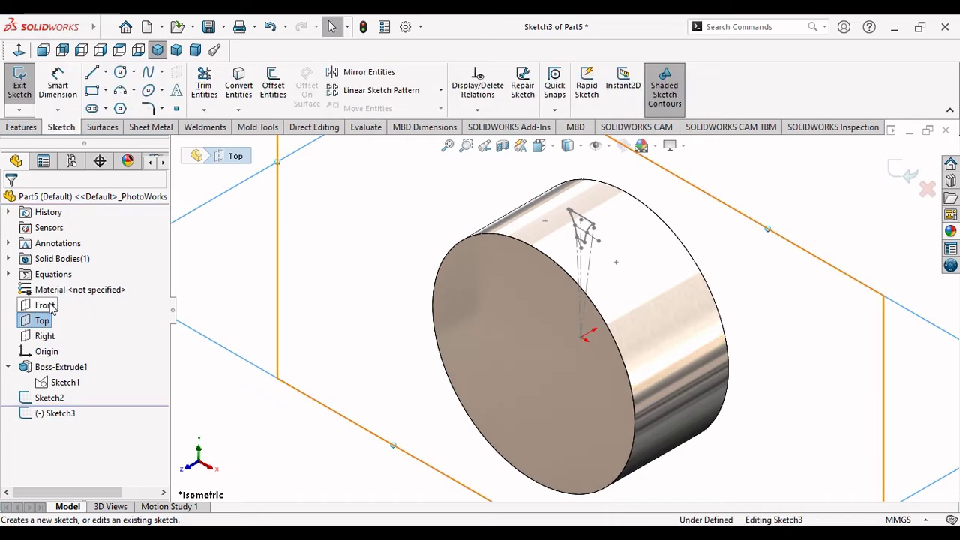
left_click(19, 51)
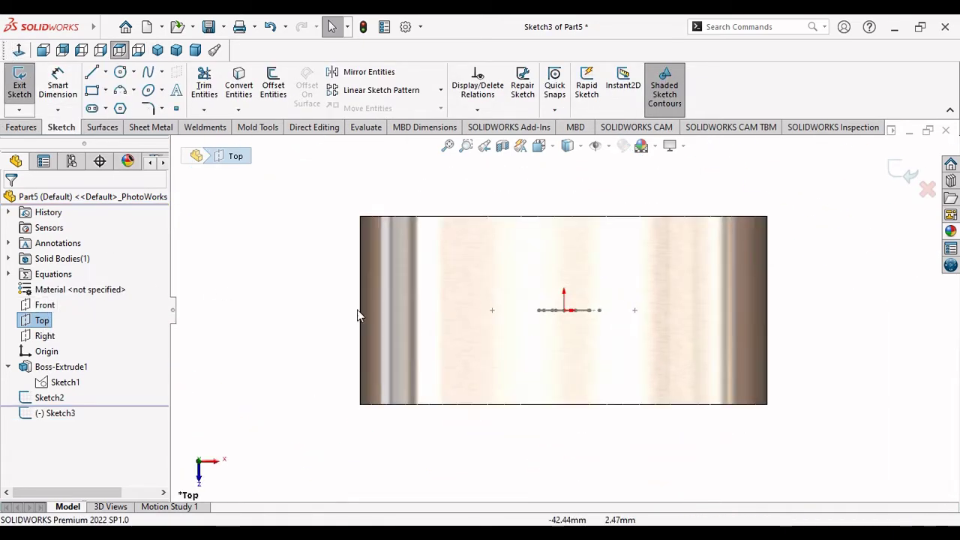
left_click(66, 384)
left_click(73, 362)
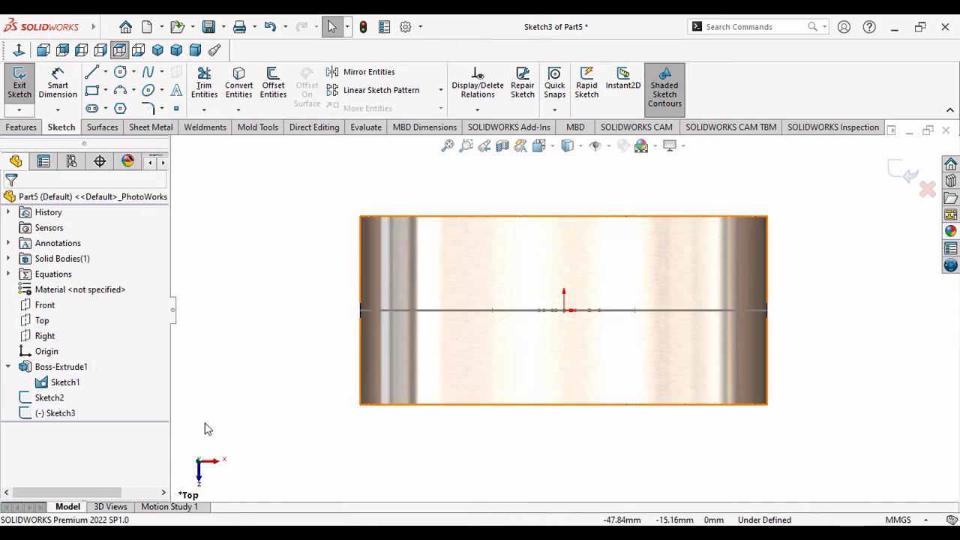
left_click(37, 402)
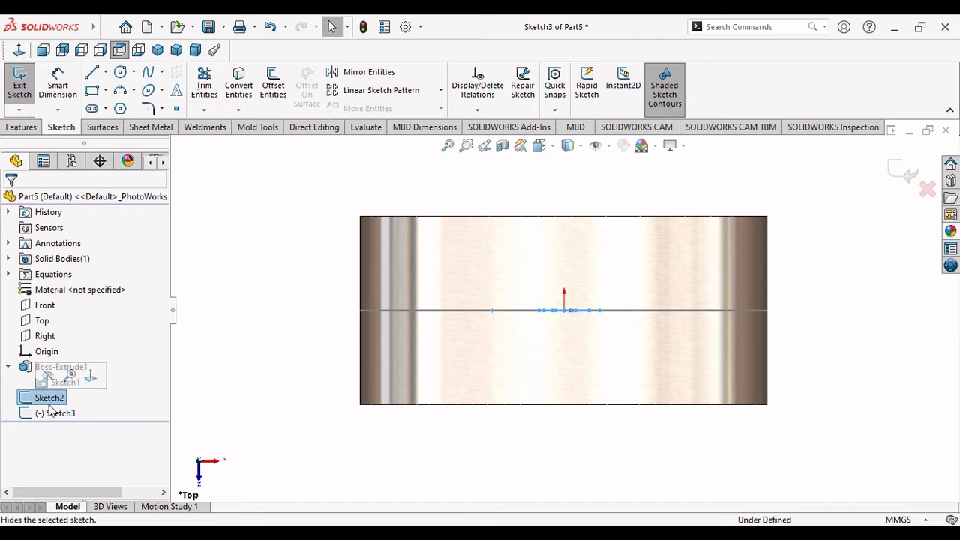
left_click(51, 413)
left_click(120, 423)
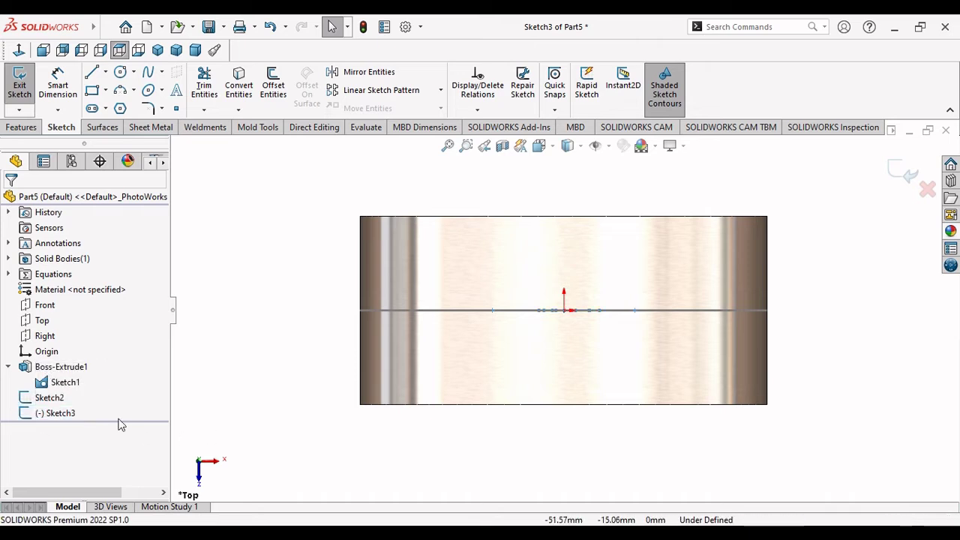
left_click(8, 366)
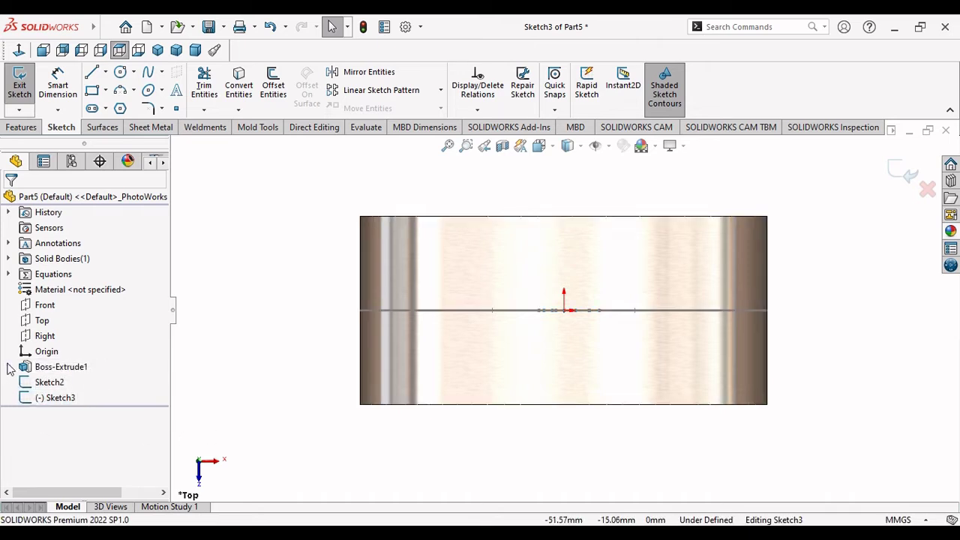
right_click(34, 384)
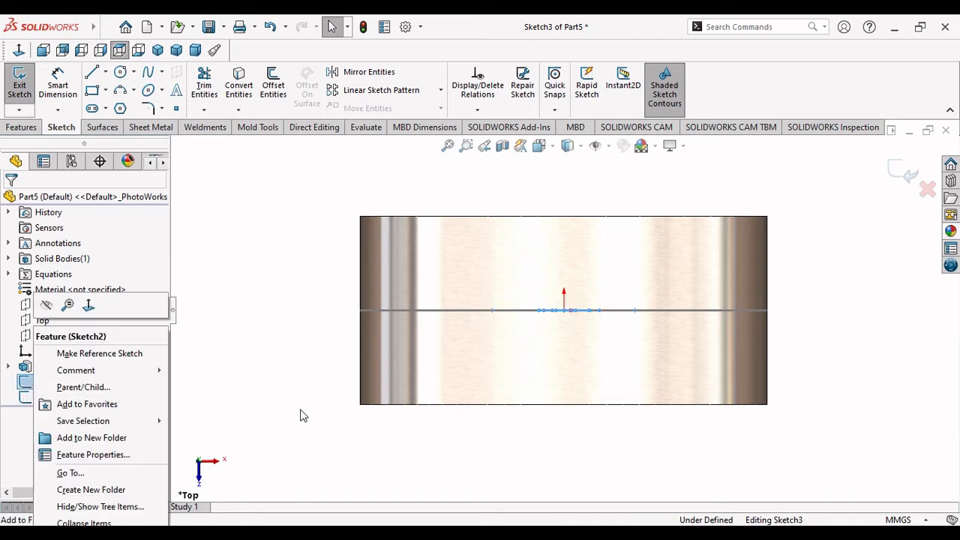
left_click(300, 410)
middle_click_drag(304, 417, 323, 355)
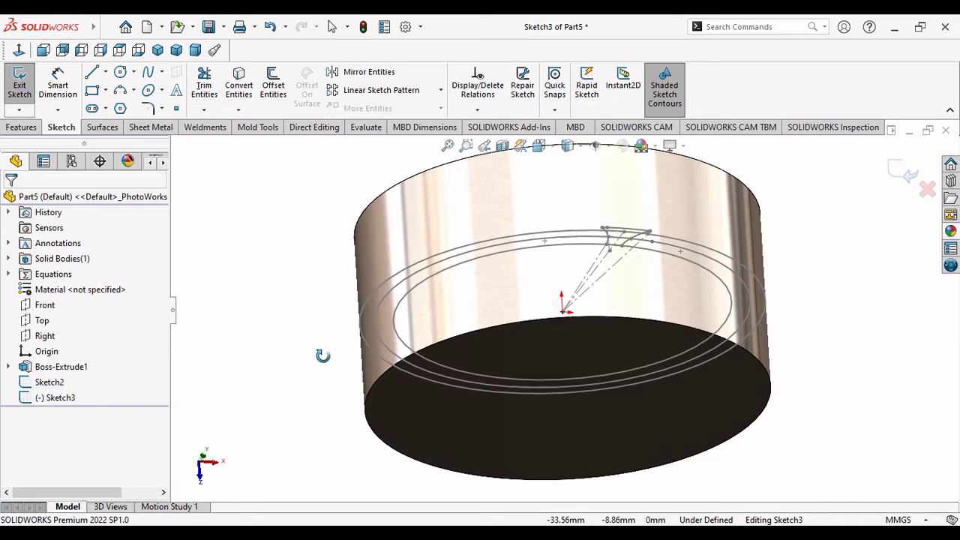
Step: Hide Sketch1 and Sketch2 and return to the Normal To view of Sketch3
left_click(9, 367)
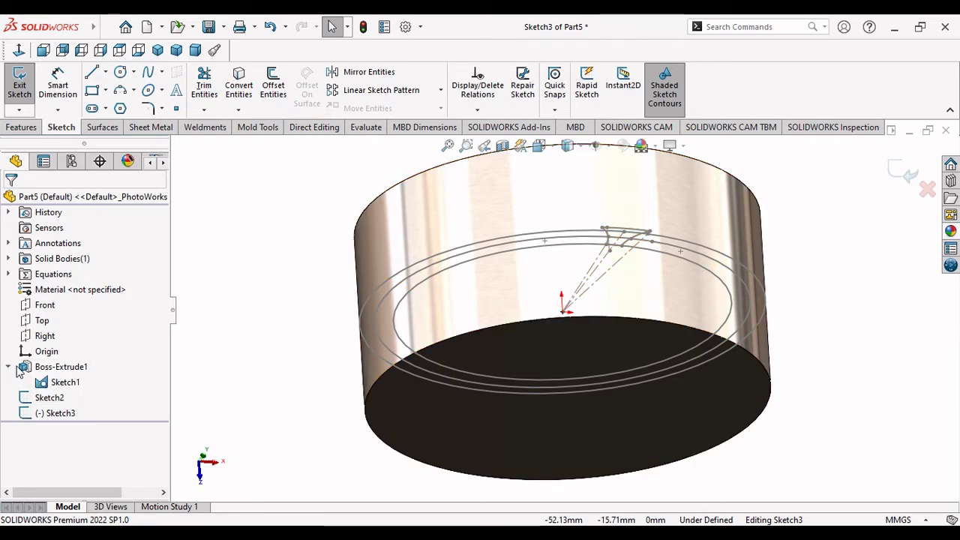
left_click(58, 383)
left_click(63, 359)
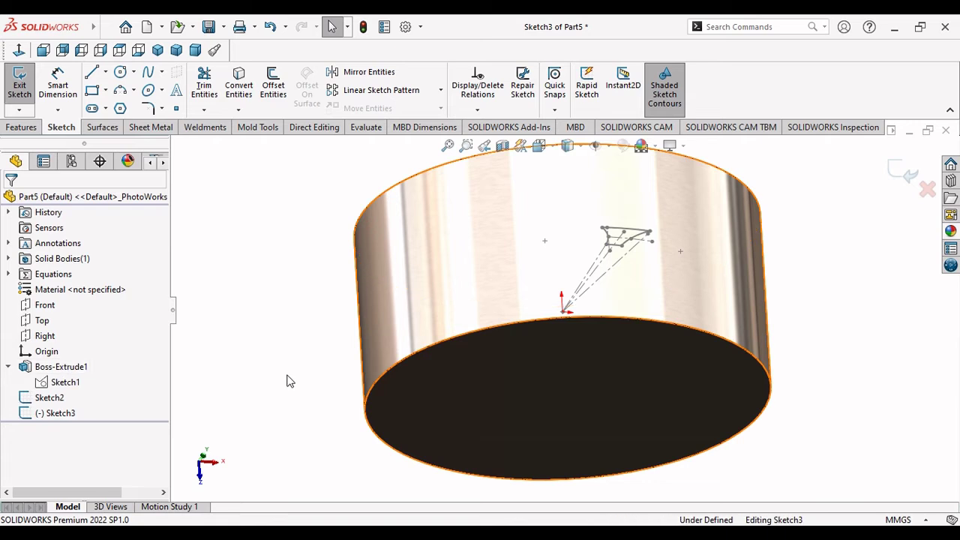
left_click(20, 57)
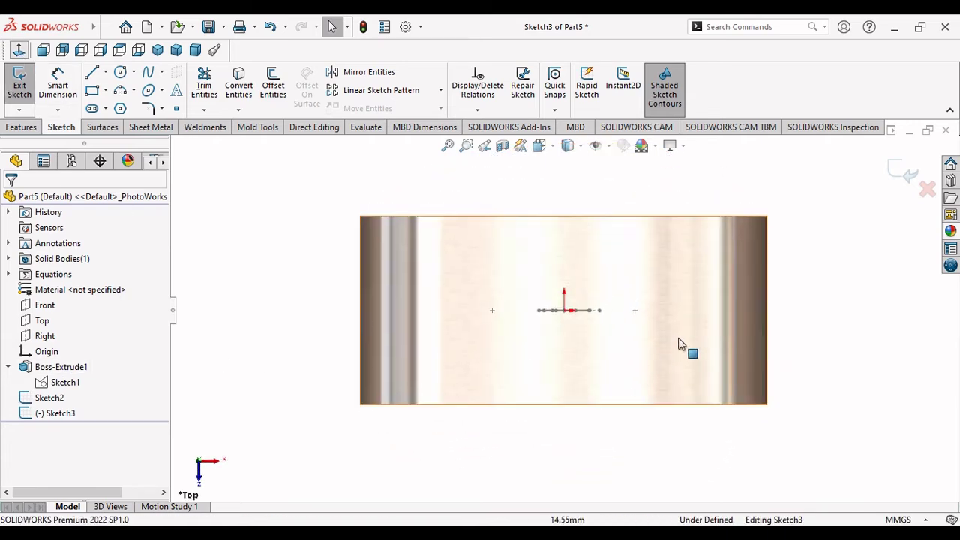
left_click(64, 383)
key("Escape")
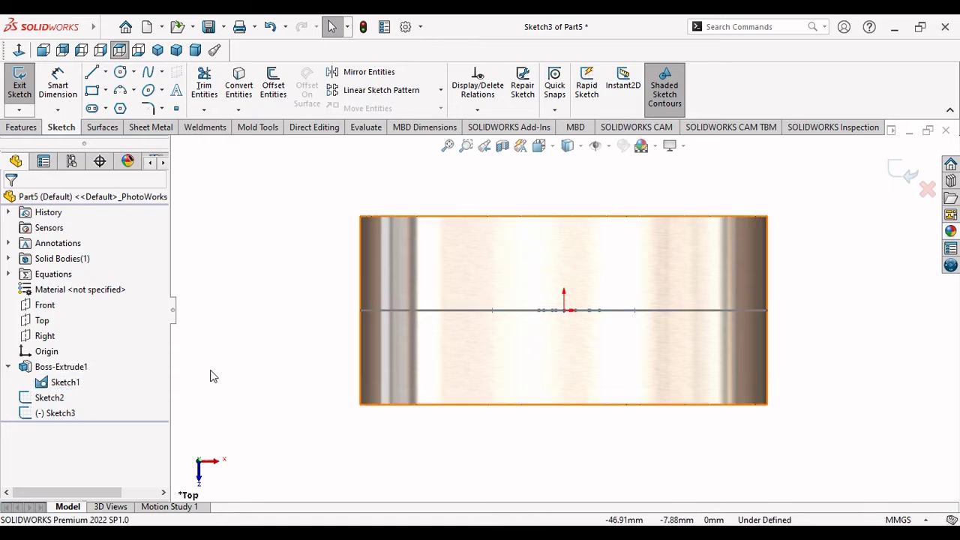
left_click(52, 382)
left_click(75, 358)
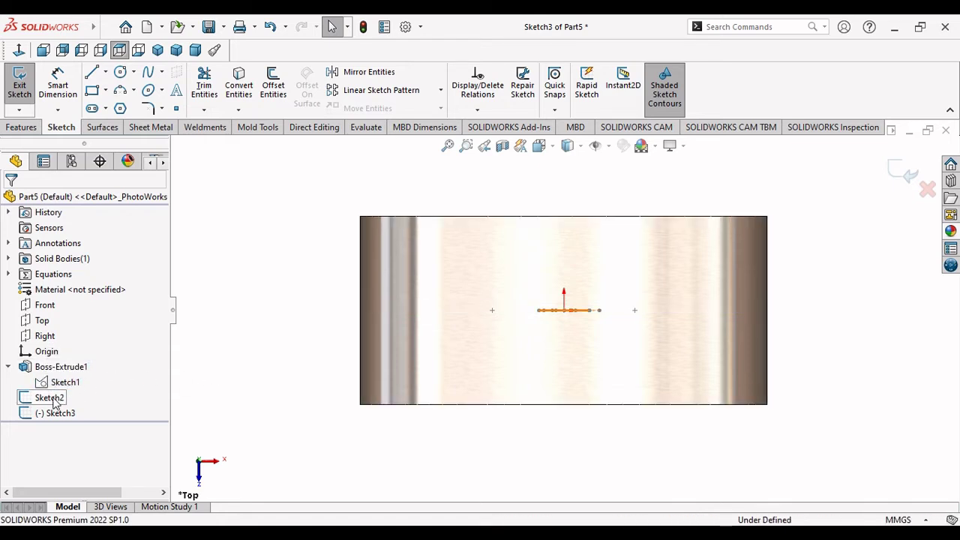
left_click(51, 398)
left_click(65, 373)
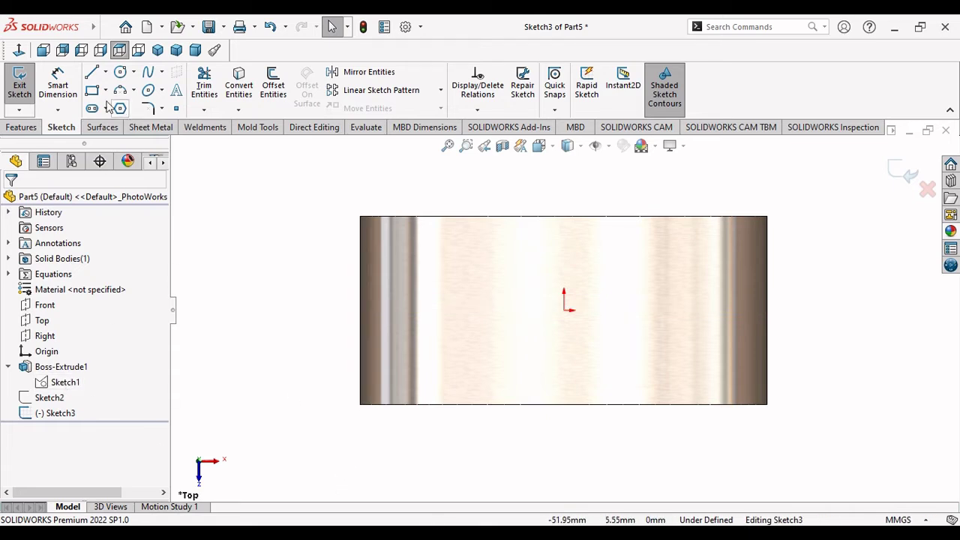
Step: Draw a slanted line from the cylinder's top edge to its bottom edge
key("l")
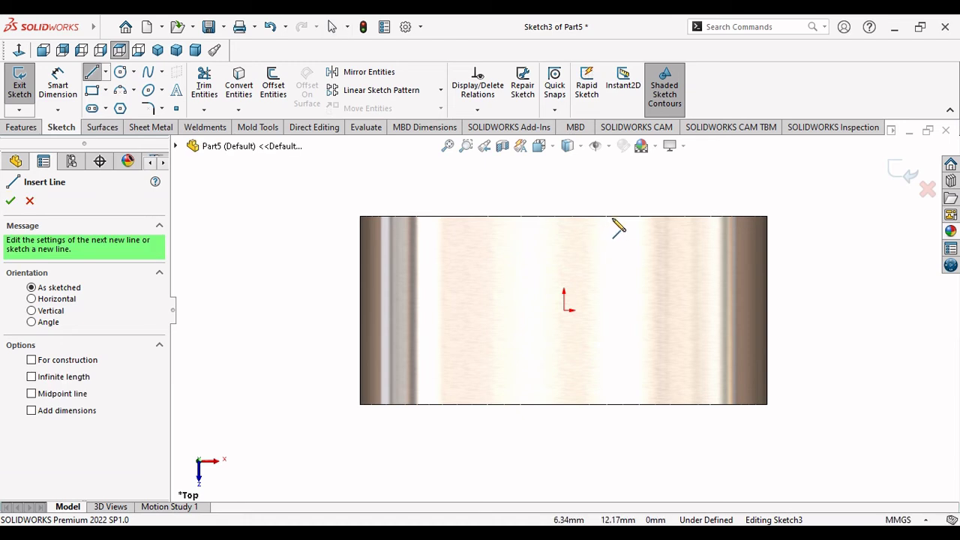
left_click(614, 217)
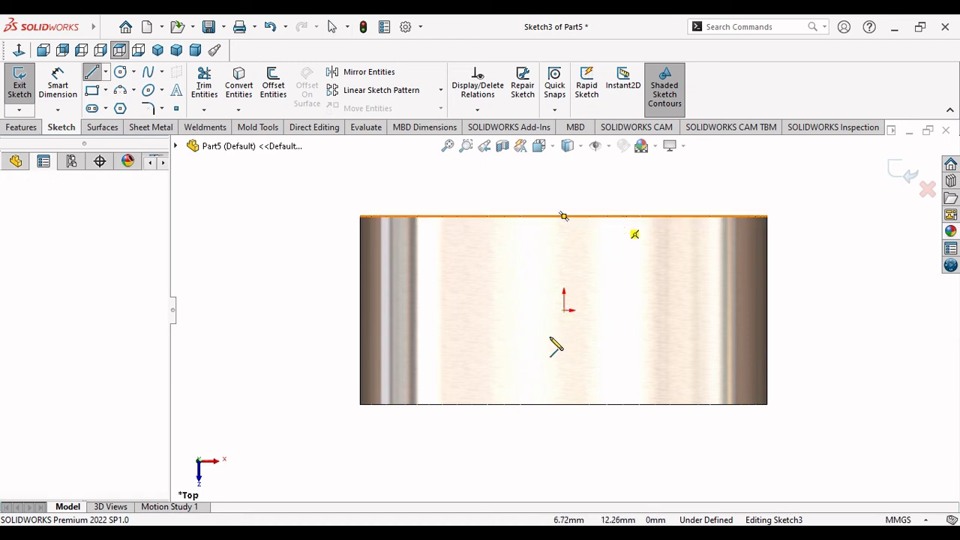
left_click(511, 404)
right_click(612, 449)
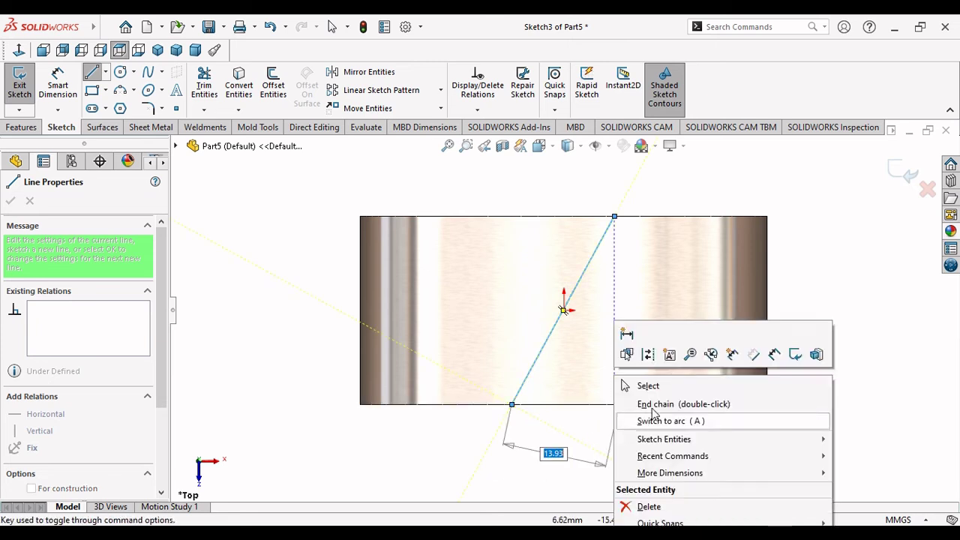
left_click(665, 393)
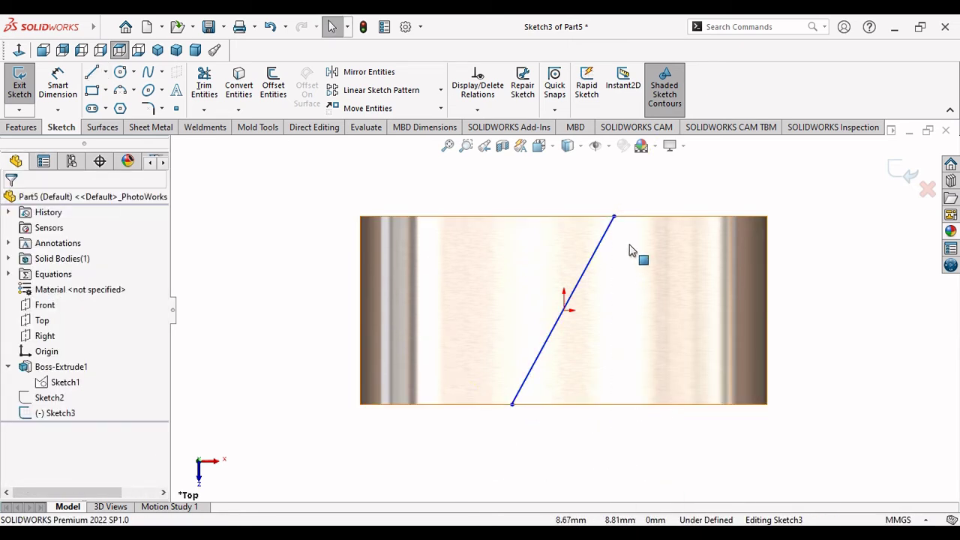
scroll(639, 238, "down", 1)
scroll(592, 310, "down", 2)
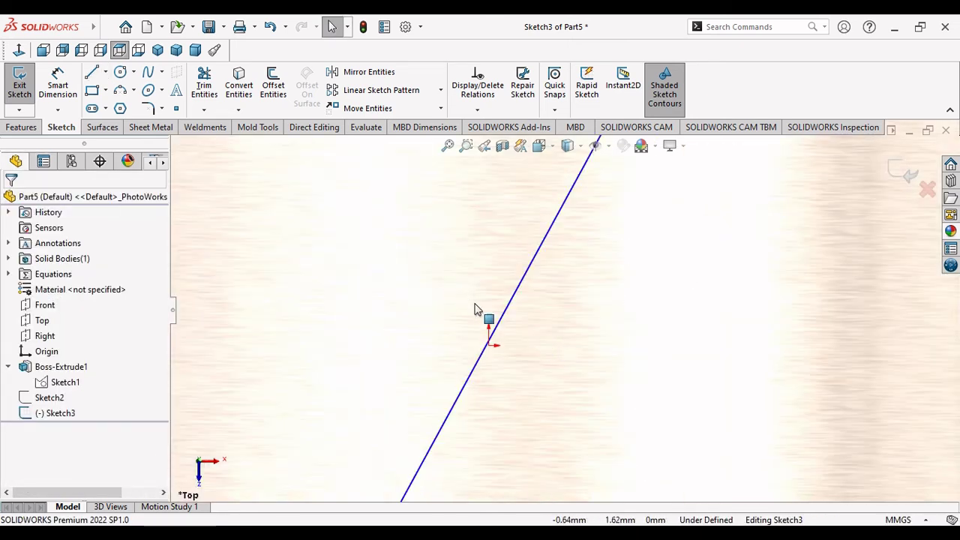
Step: Add a midpoint relation placing the origin at the line's midpoint
left_click(501, 330)
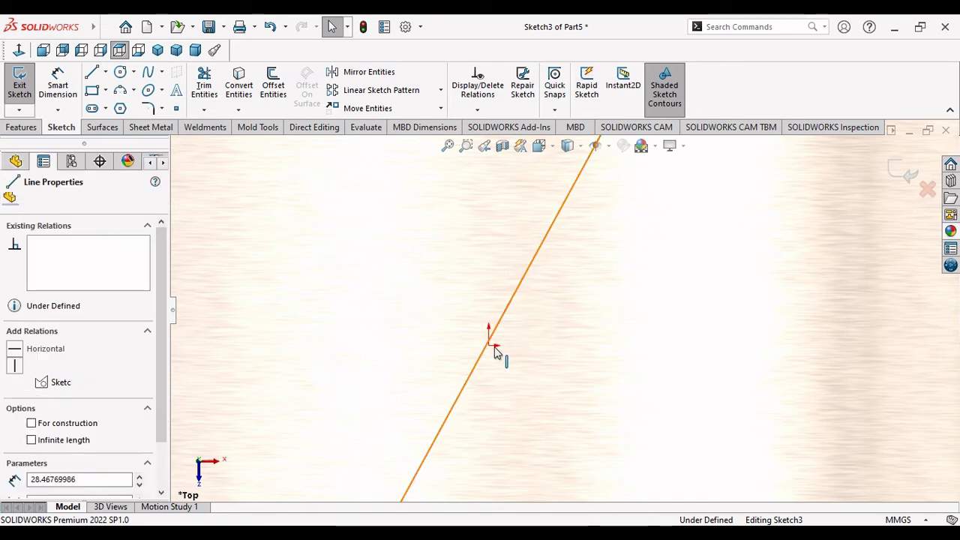
left_click(488, 347, "ctrl")
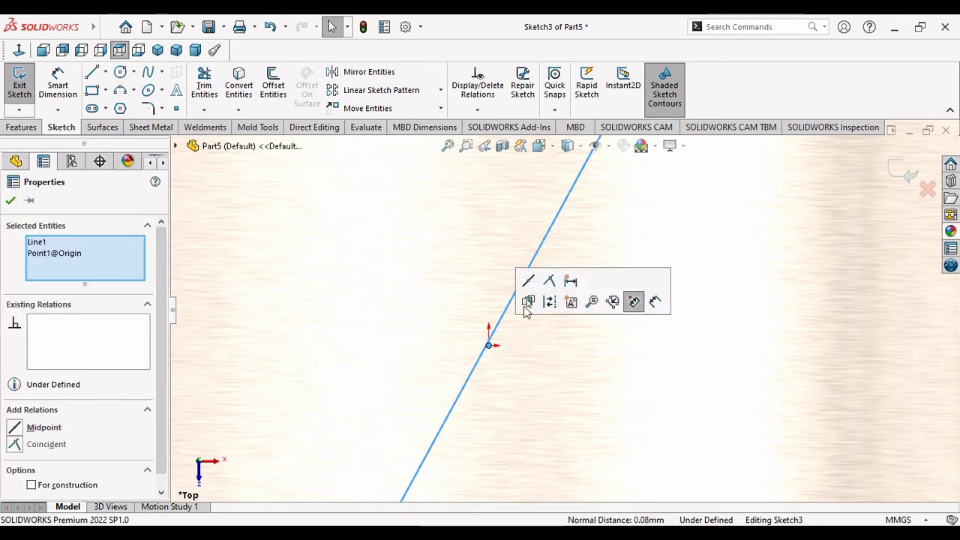
left_click(528, 282)
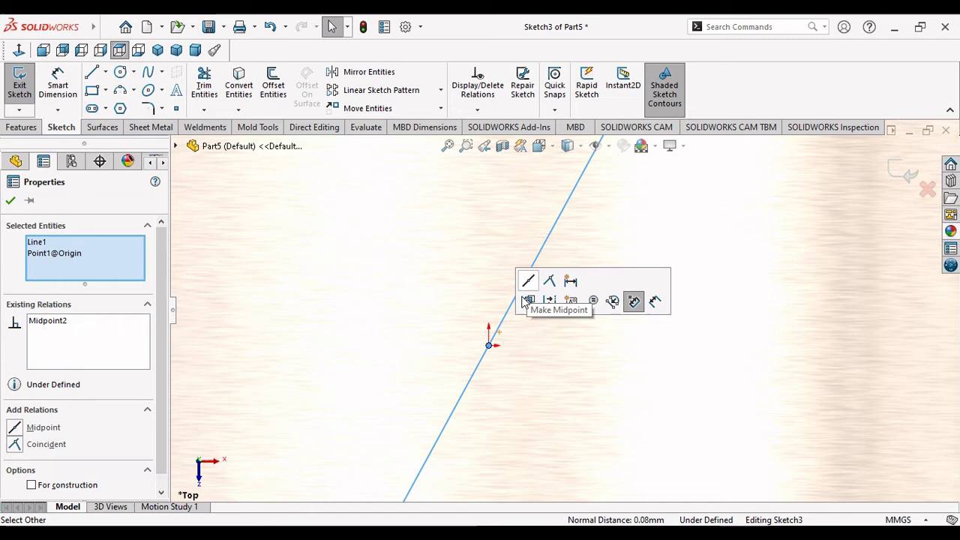
left_click(11, 200)
scroll(470, 312, "up", 3)
scroll(503, 333, "up", 1)
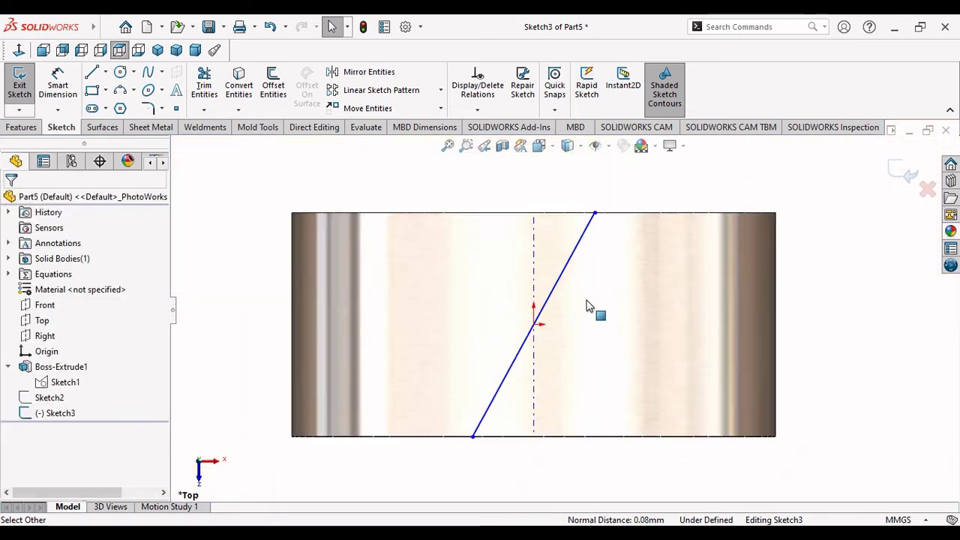
scroll(590, 305, "down", 2)
scroll(592, 307, "up", 2)
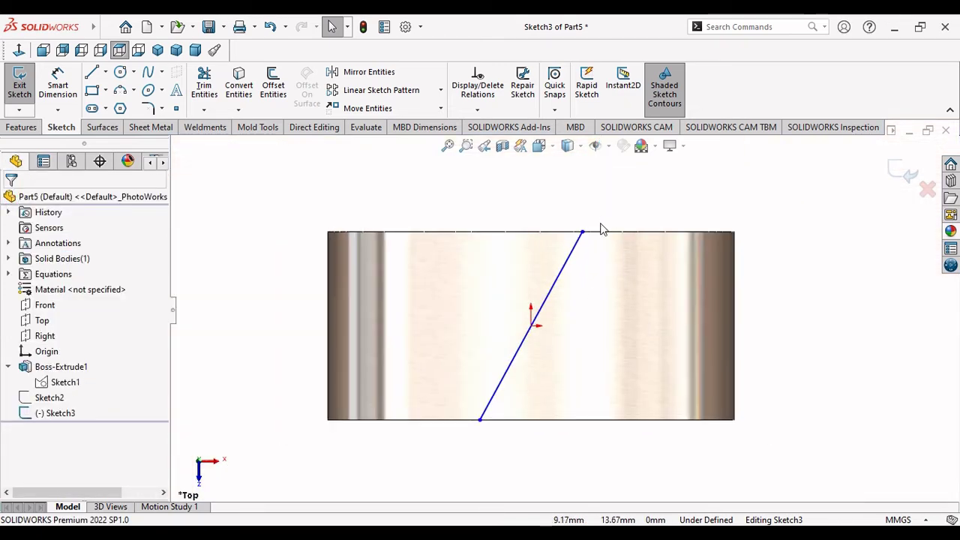
Step: Add the line's 28.47 mm length dimension
left_click(57, 88)
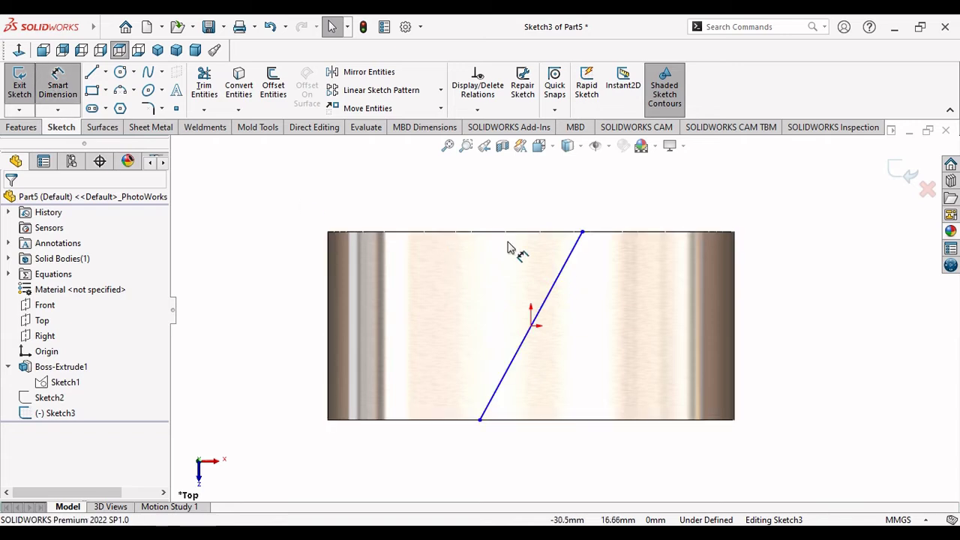
left_click(504, 373)
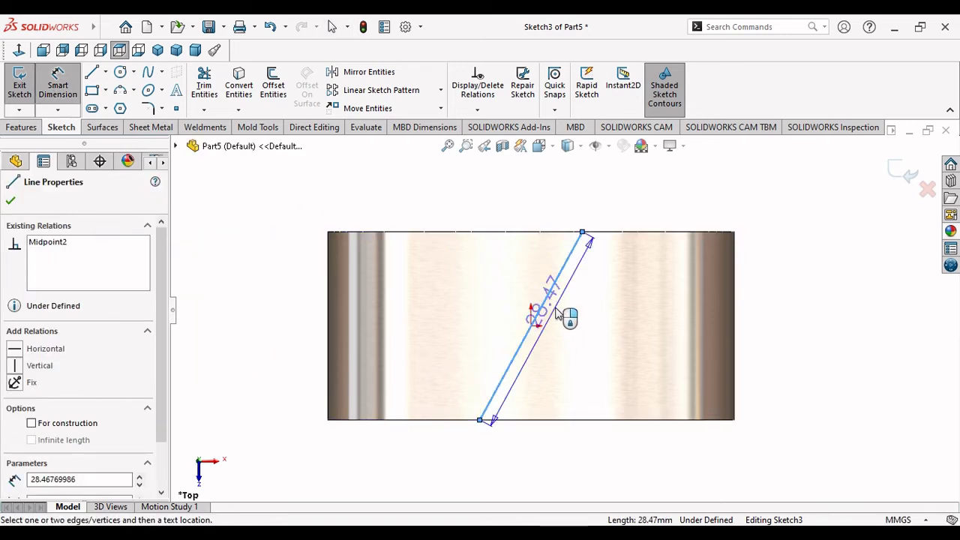
left_click(540, 313)
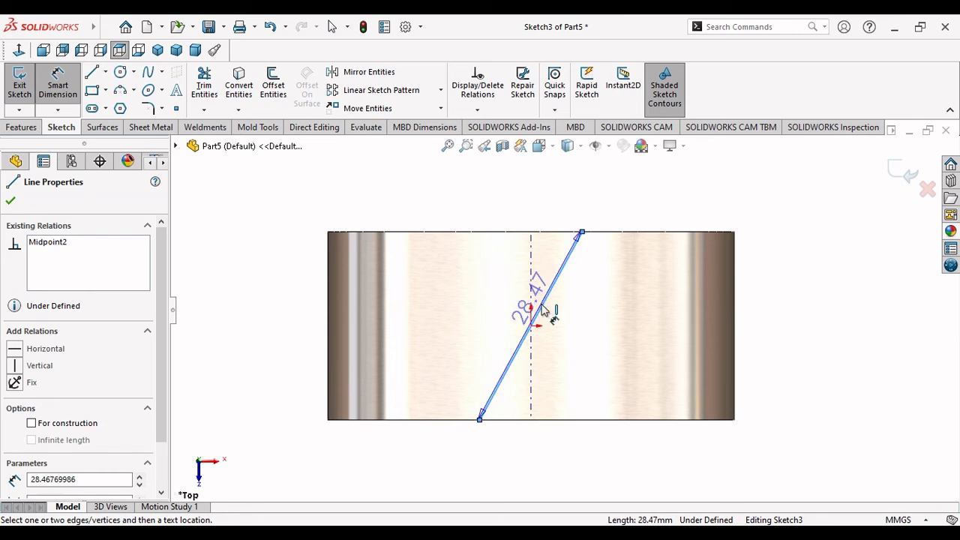
key("Escape")
key("Escape")
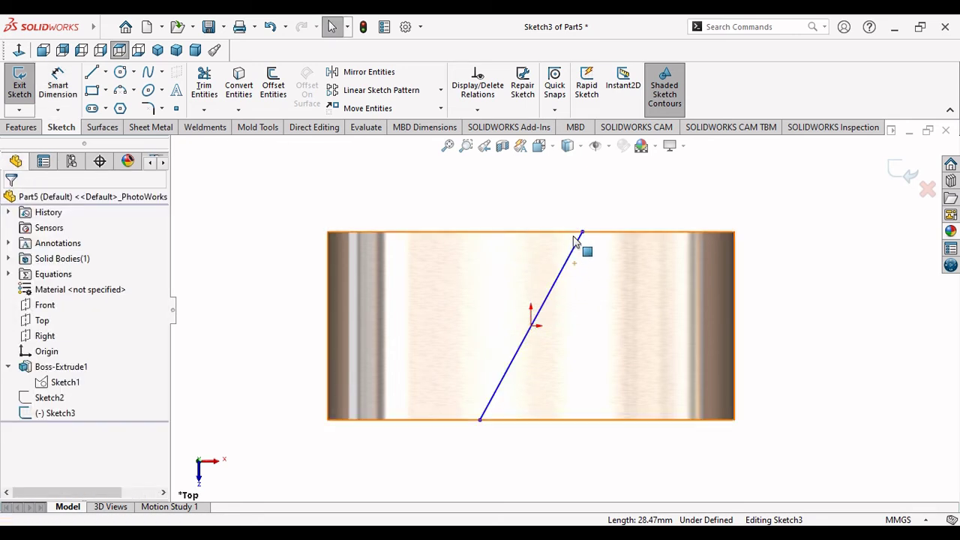
Step: Dimension the slanted line at 10° to the Right plane, fully defining Sketch3
left_click(54, 88)
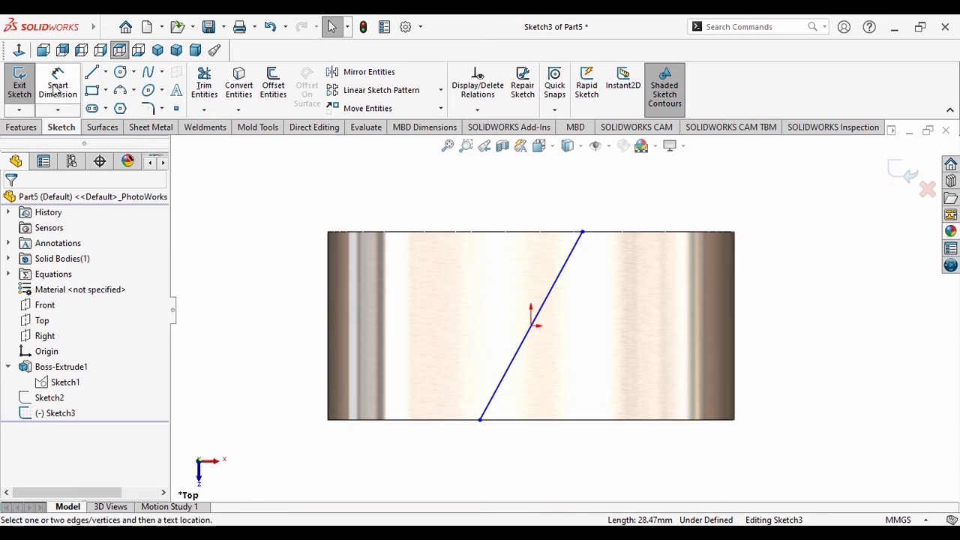
left_click(54, 88)
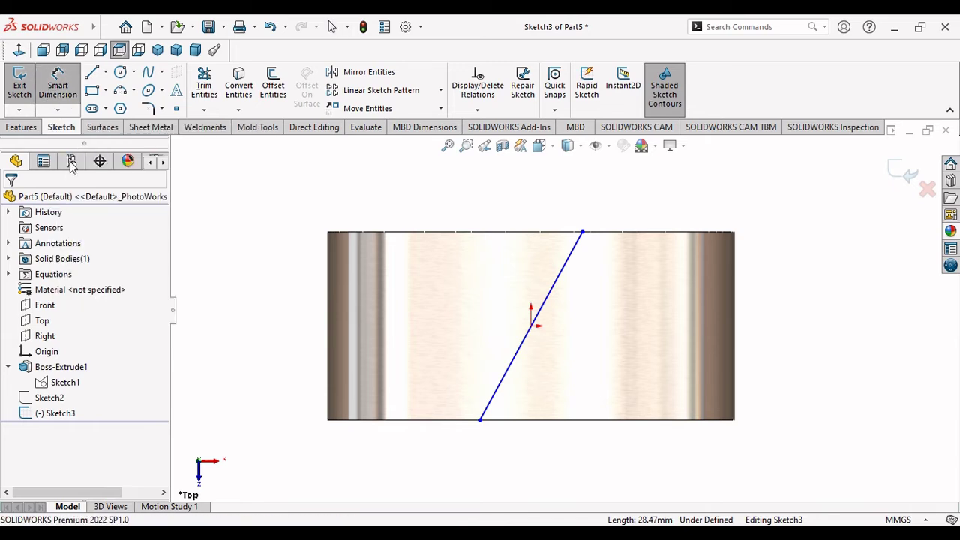
left_click(44, 341)
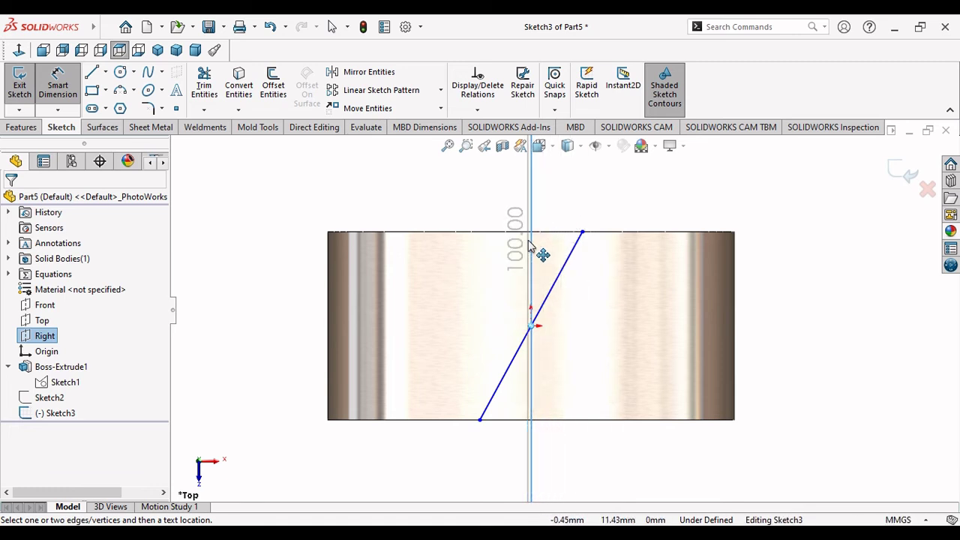
left_click(573, 252)
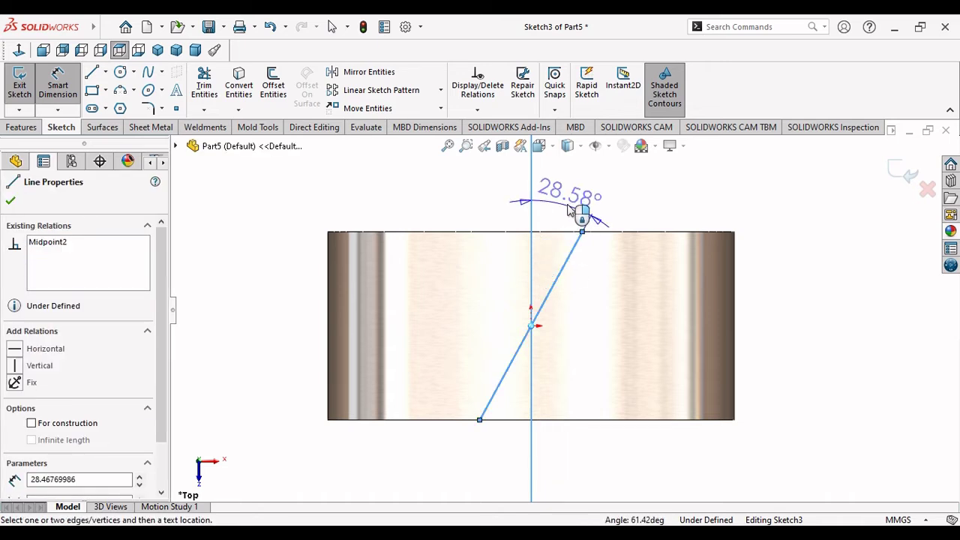
left_click(572, 211)
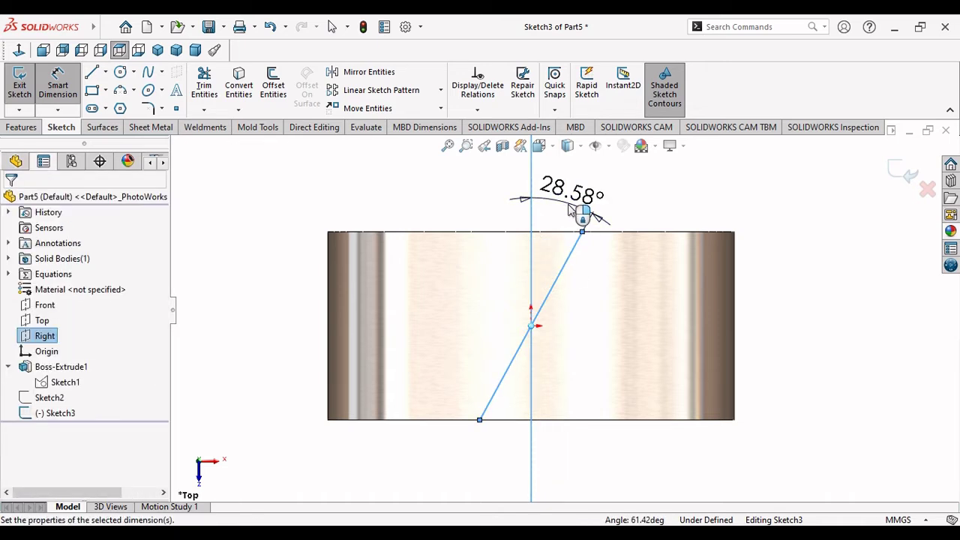
type("1")
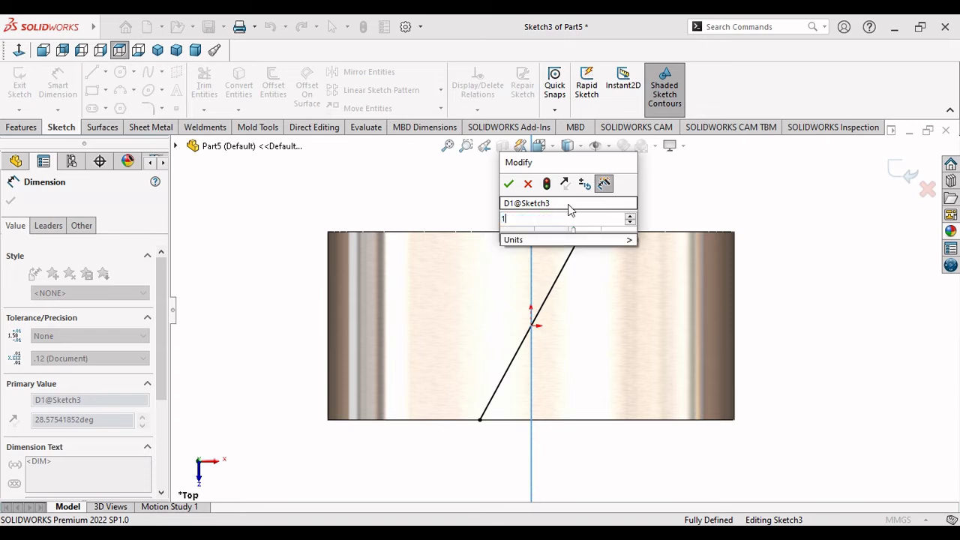
type("0")
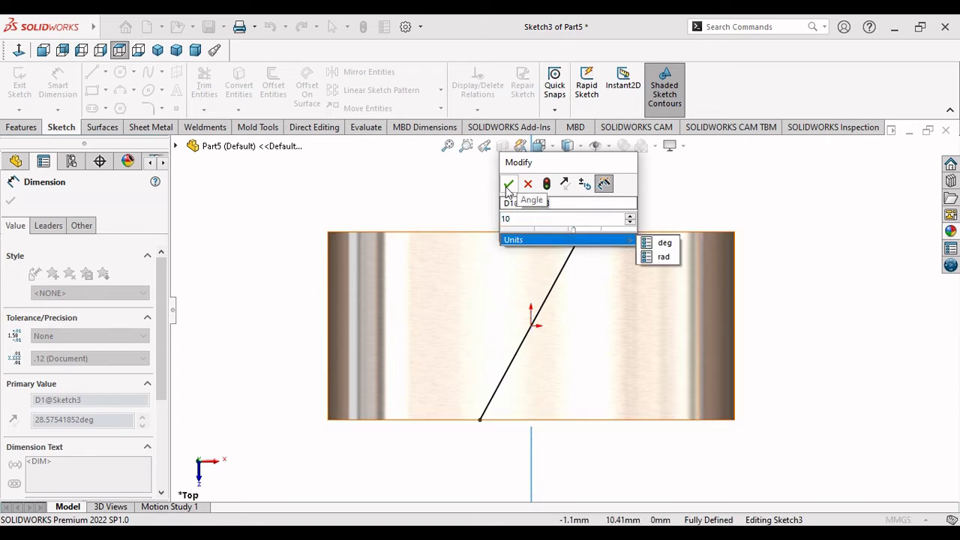
left_click(508, 186)
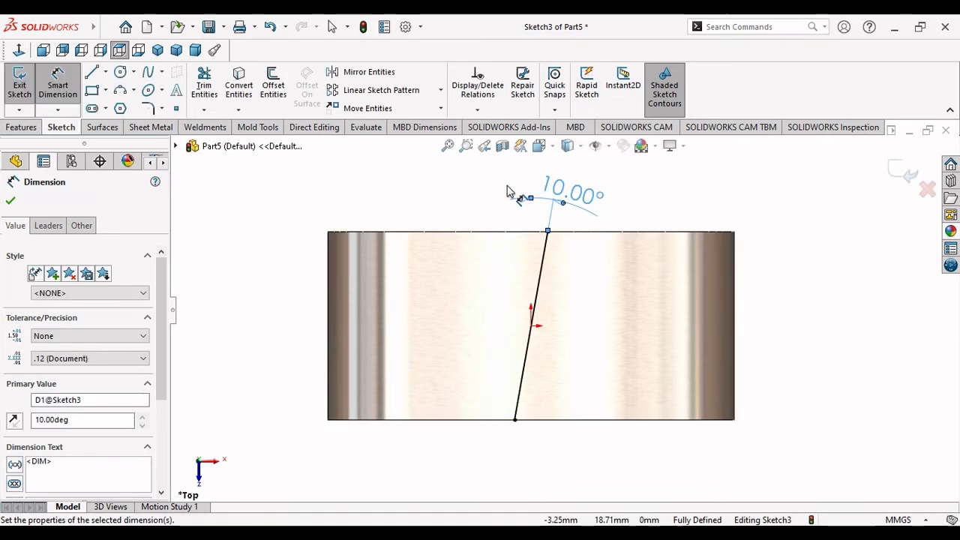
scroll(773, 234, "up", 2)
scroll(750, 255, "down", 2)
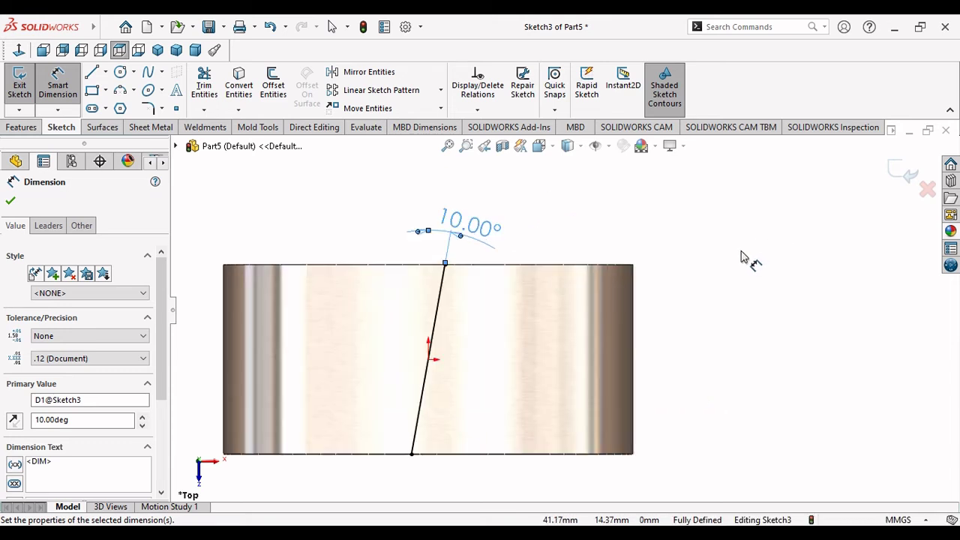
scroll(510, 343, "up", 2)
scroll(488, 398, "down", 2)
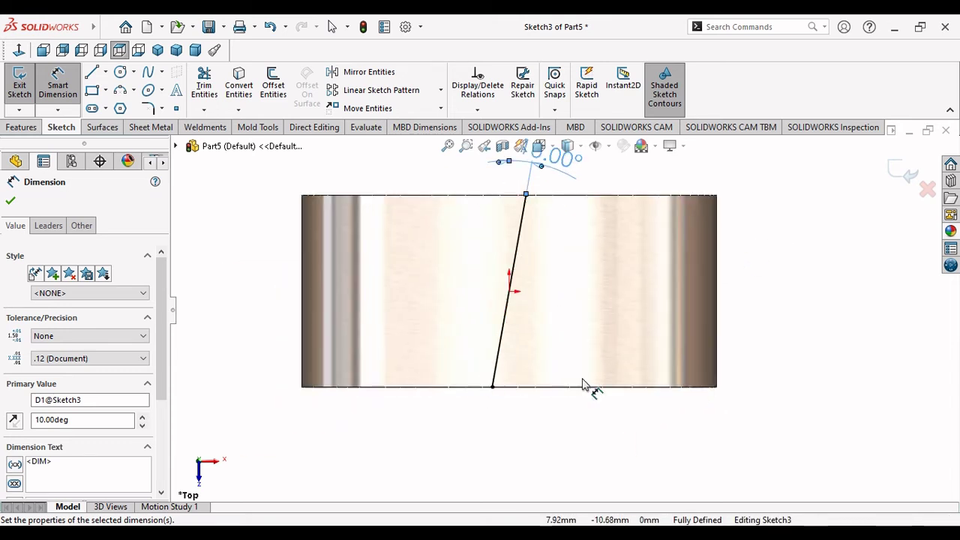
left_click(11, 202)
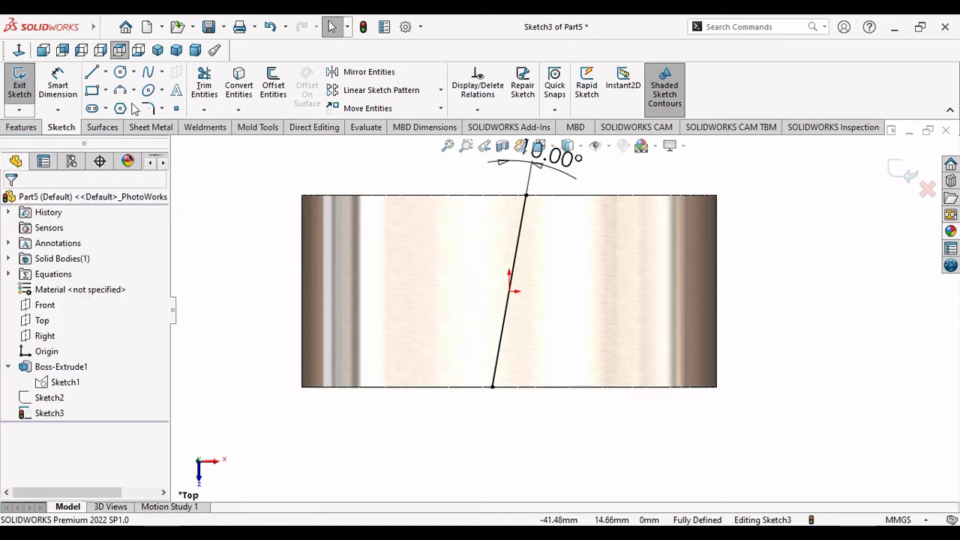
Step: Switch to isometric view, reposition the cylinder, and show the Sketch2 tooth profile
left_click(158, 50)
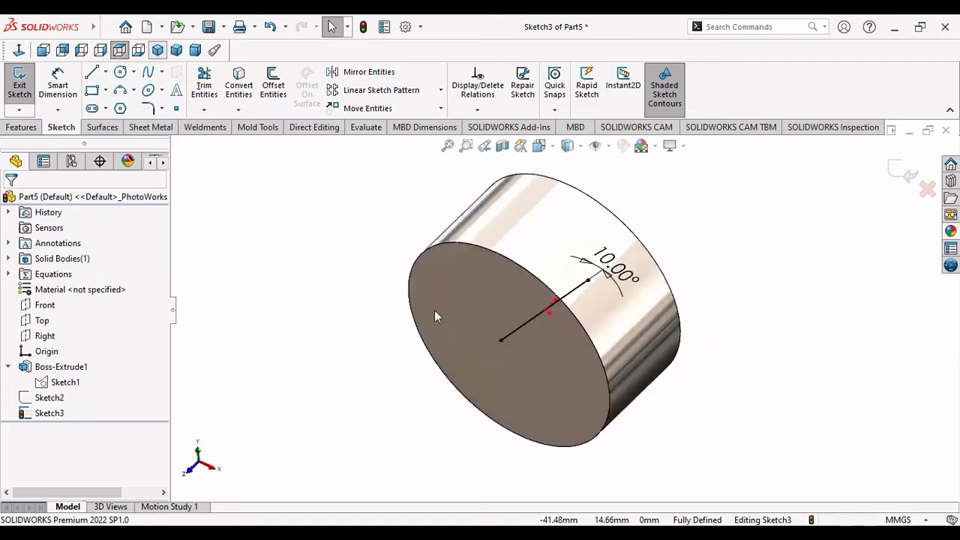
scroll(726, 337, "down", 3)
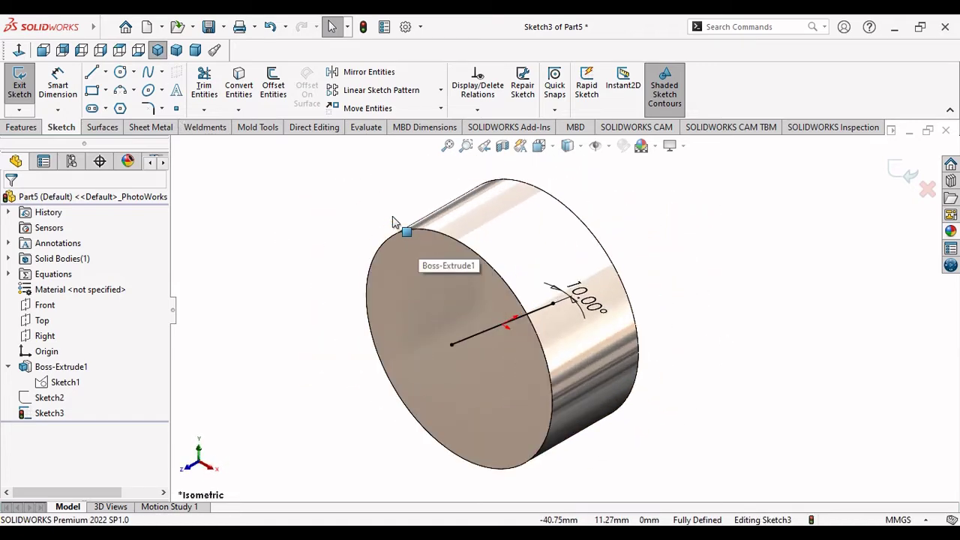
middle_click_drag(392, 216, 435, 240, "ctrl")
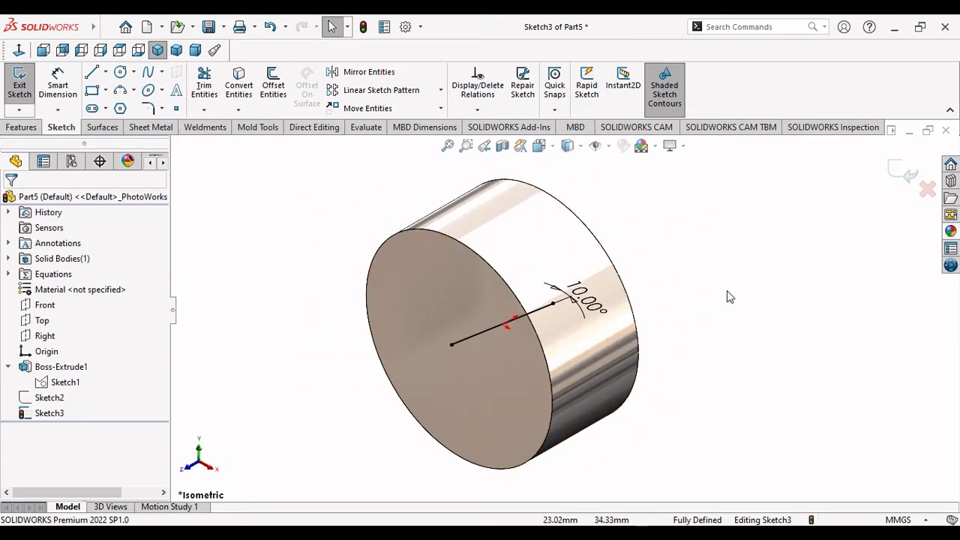
left_click(57, 398)
left_click(70, 379)
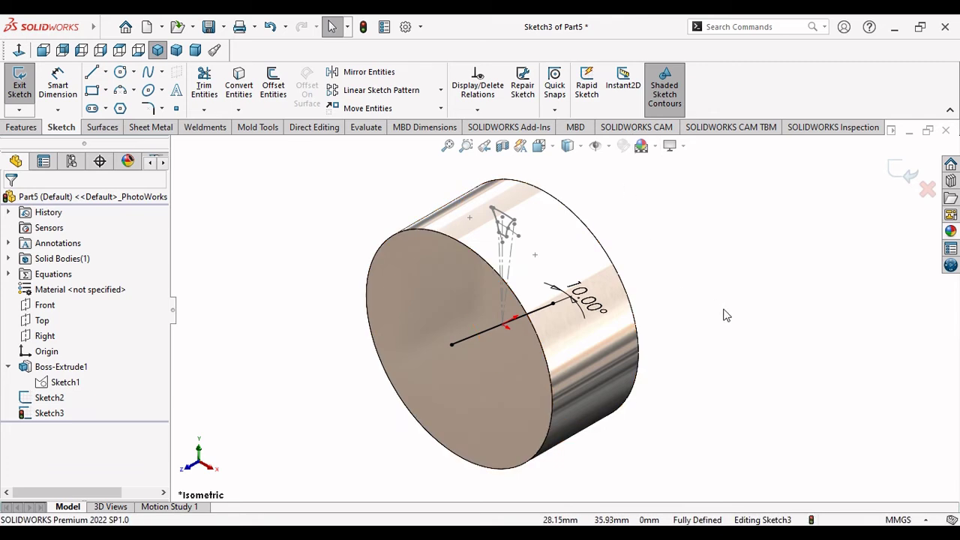
Step: Exit Sketch3 and project the line onto the cylinder's curved face as Curve1
left_click(907, 174)
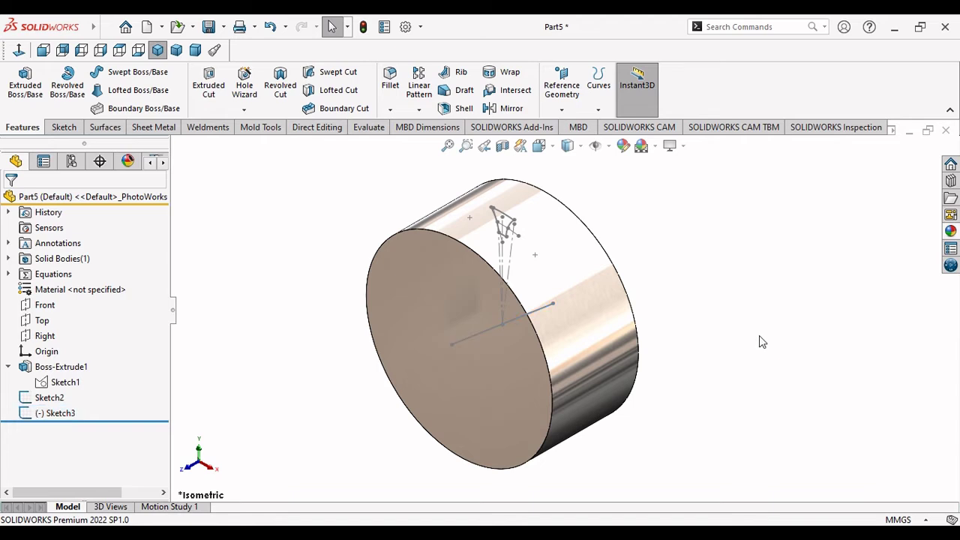
left_click(598, 110)
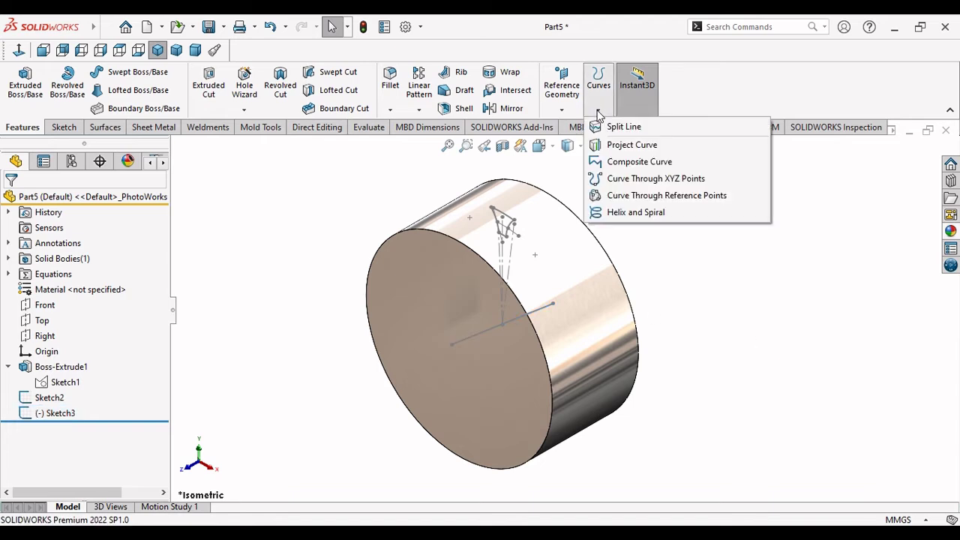
left_click(626, 145)
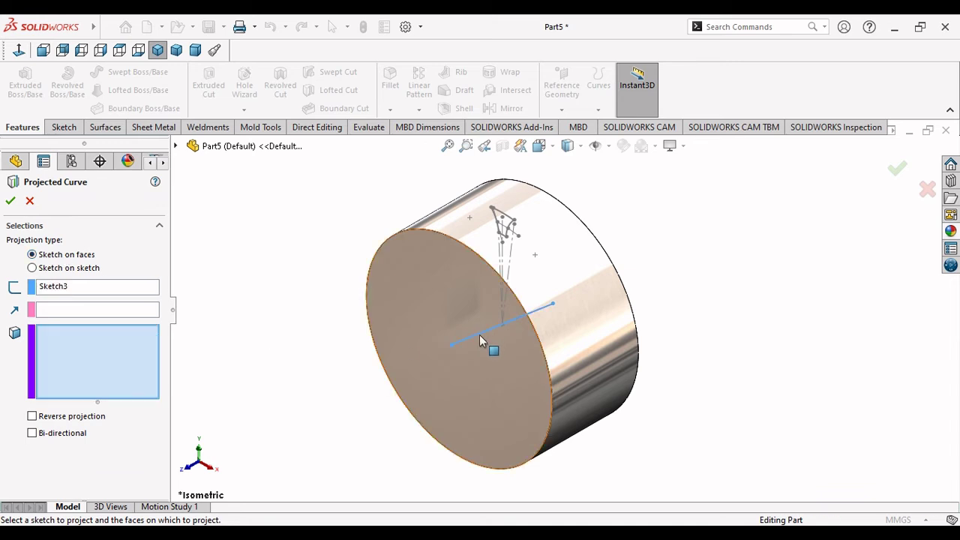
left_click(489, 240)
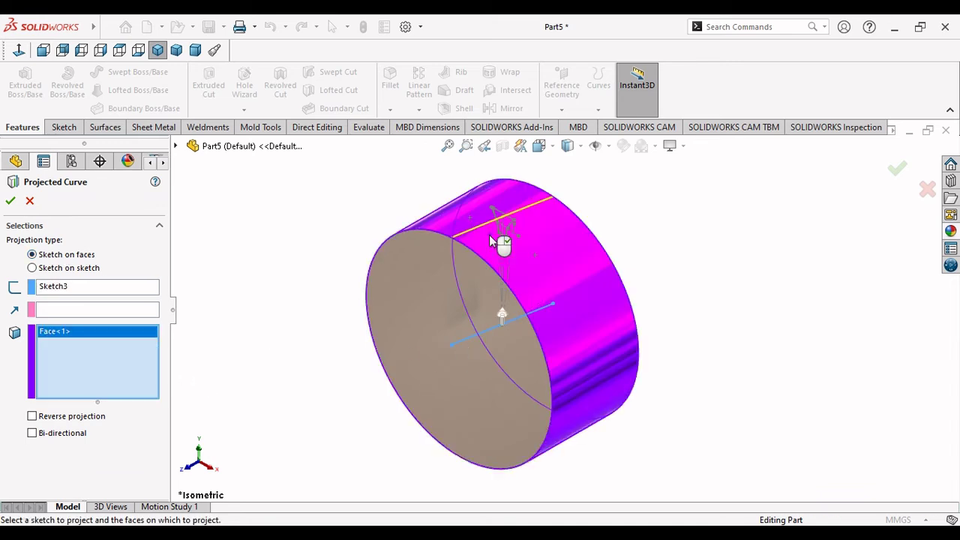
left_click(11, 201)
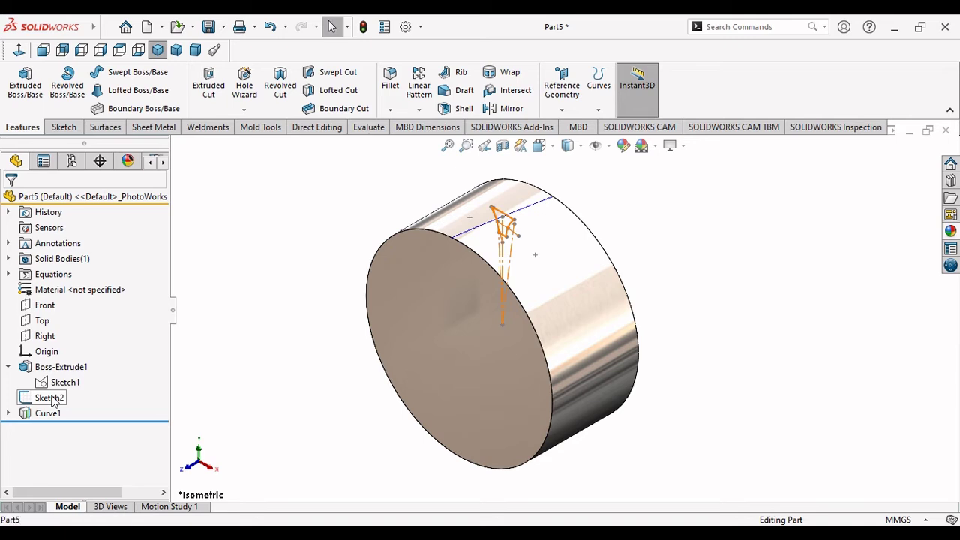
Step: Derive a copy of the Sketch2 tooth profile onto the cylinder's front face
left_click(52, 398)
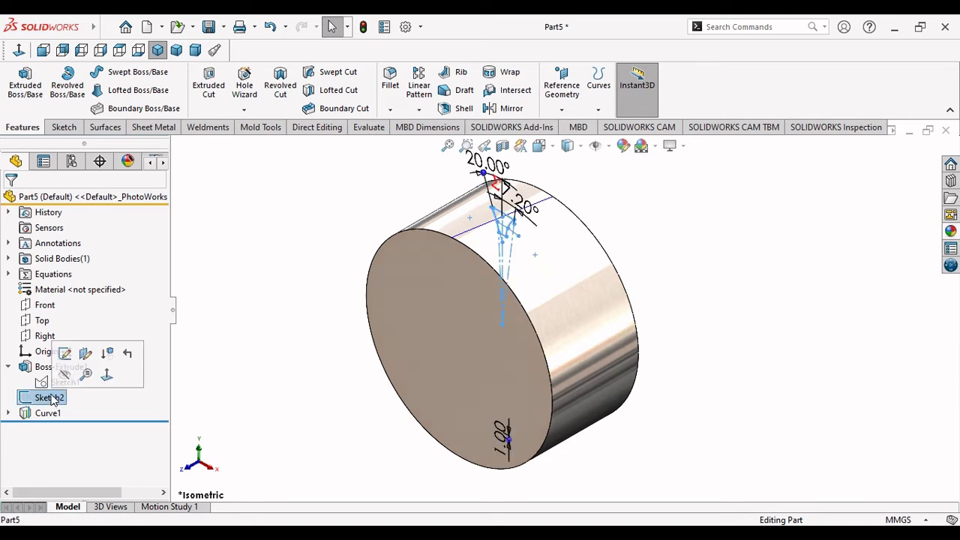
left_click(437, 294)
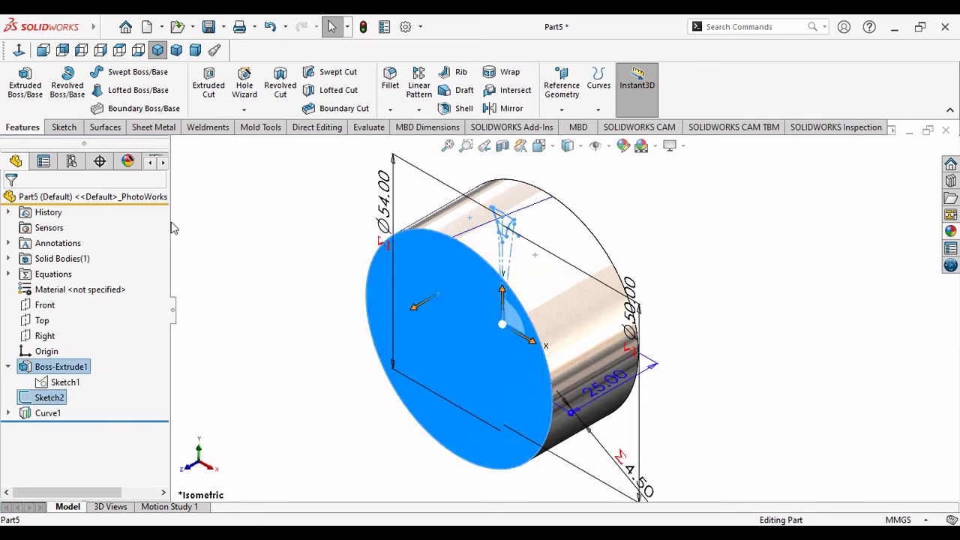
mouse_move(93, 27)
left_click(104, 28)
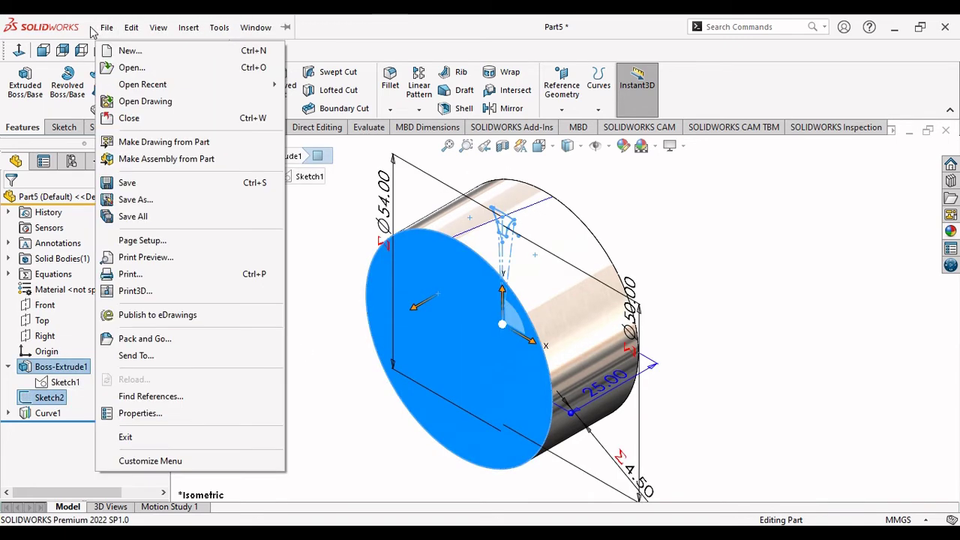
left_click(189, 28)
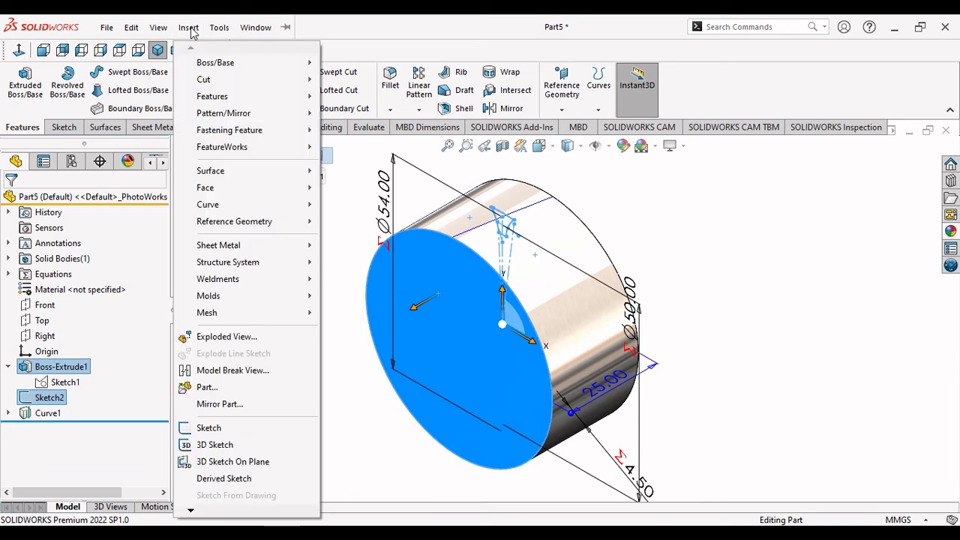
left_click(236, 482)
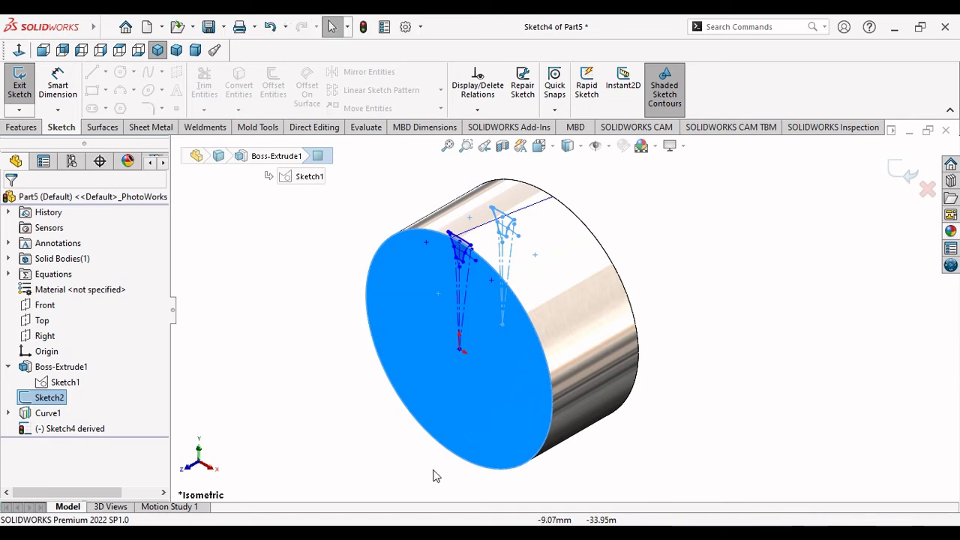
Step: Viewing face-on, move the derived profile's base point to the origin and rotate it about the origin
key("ctrl+8")
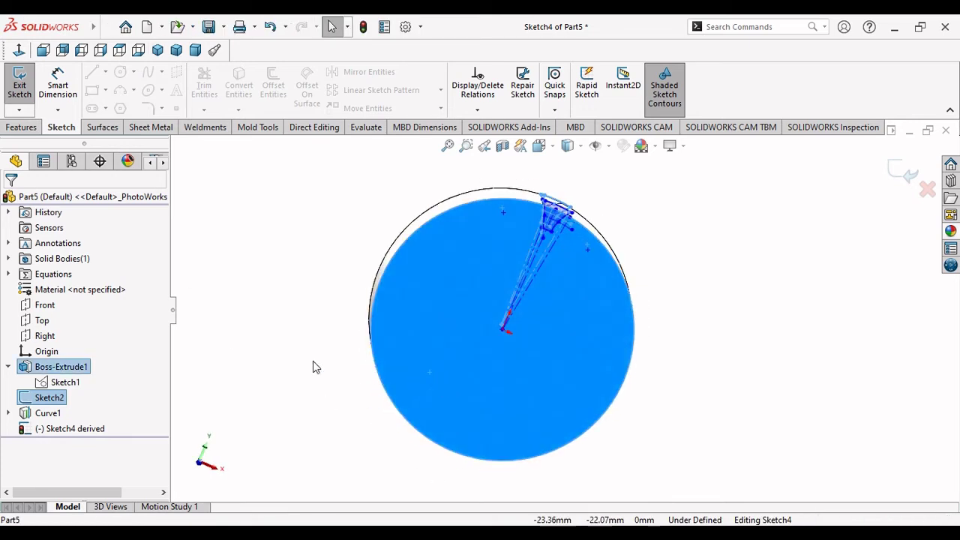
left_click(20, 50)
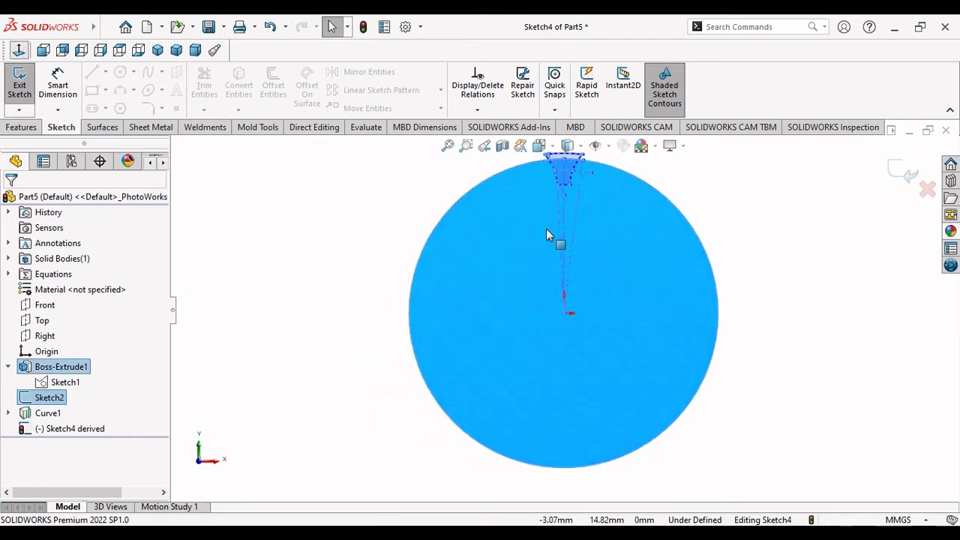
scroll(546, 229, "down", 2)
scroll(552, 259, "down", 2)
scroll(553, 275, "up", 3)
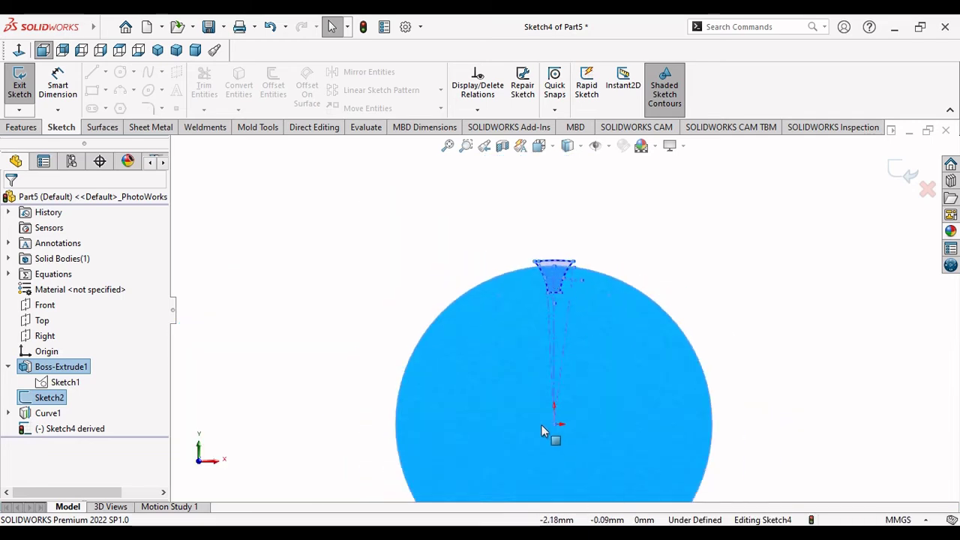
scroll(559, 417, "down", 1)
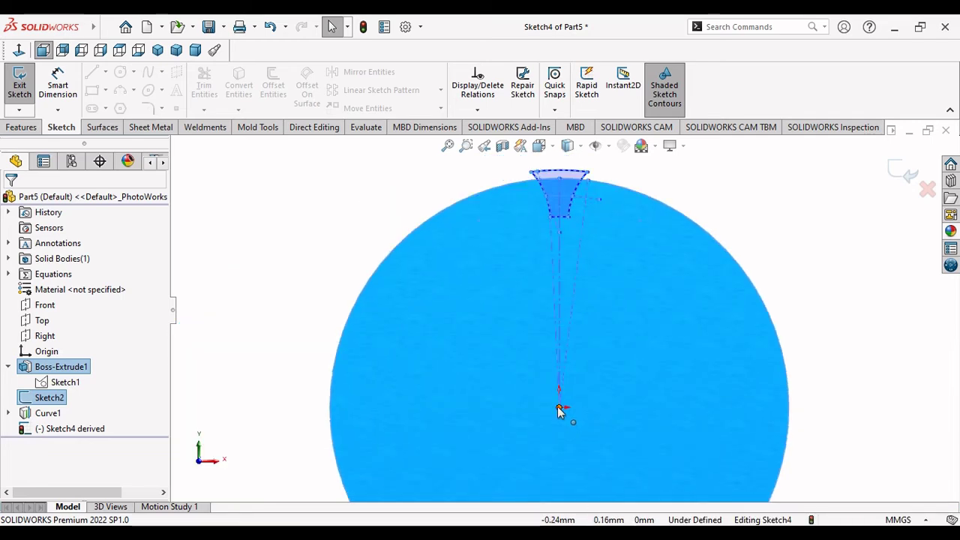
left_click_drag(558, 411, 524, 433)
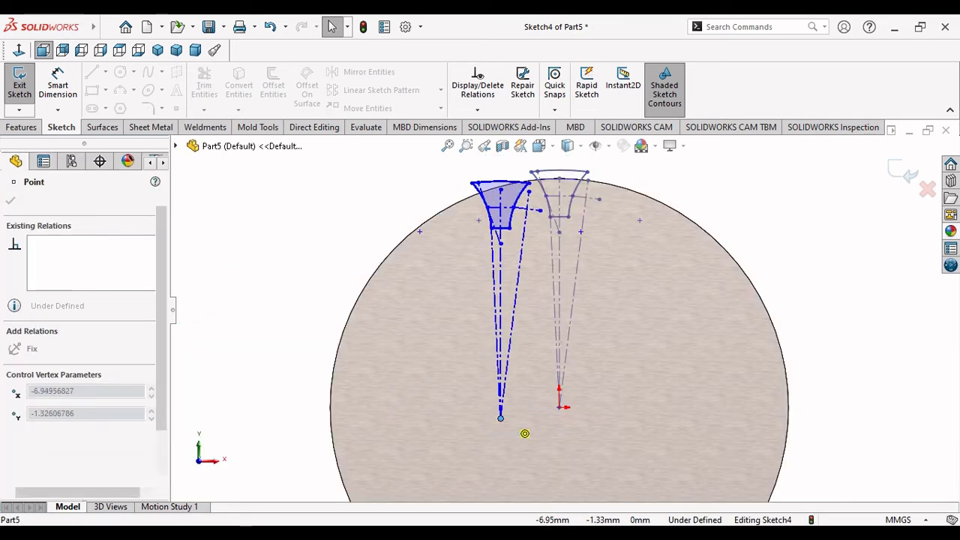
scroll(563, 421, "down", 5)
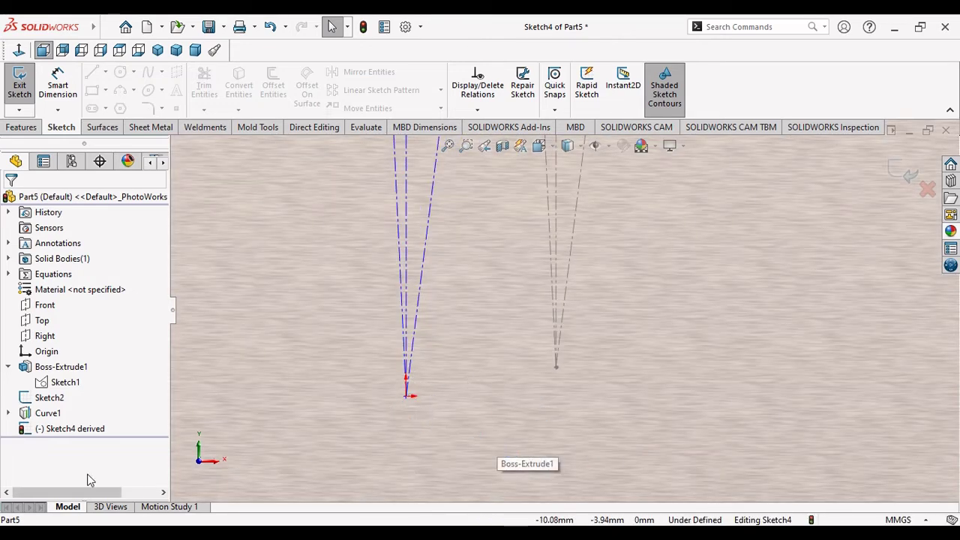
mouse_move(405, 399)
left_mouse_down()
mouse_move(591, 367)
mouse_move(556, 367)
left_mouse_up()
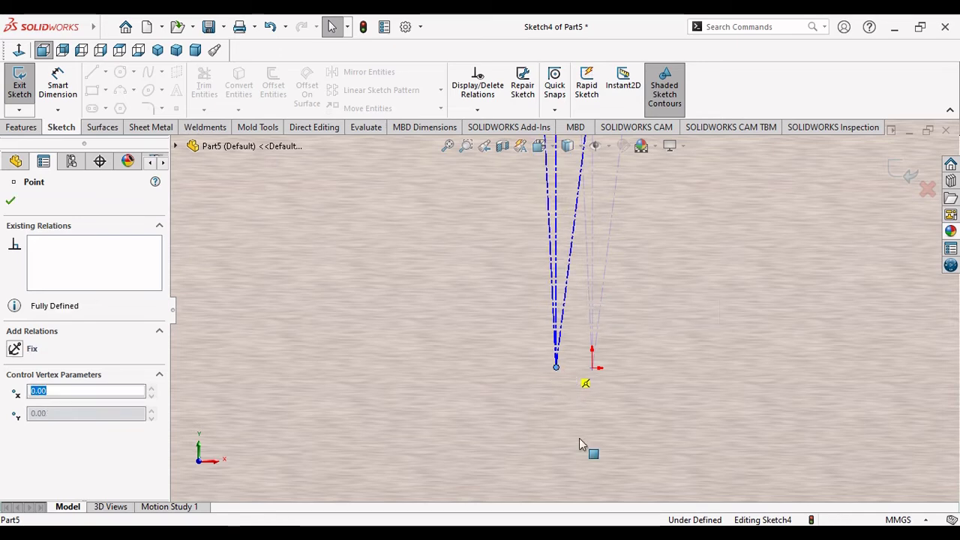
scroll(560, 415, "up", 3)
scroll(560, 415, "up", 2)
scroll(605, 228, "down", 3)
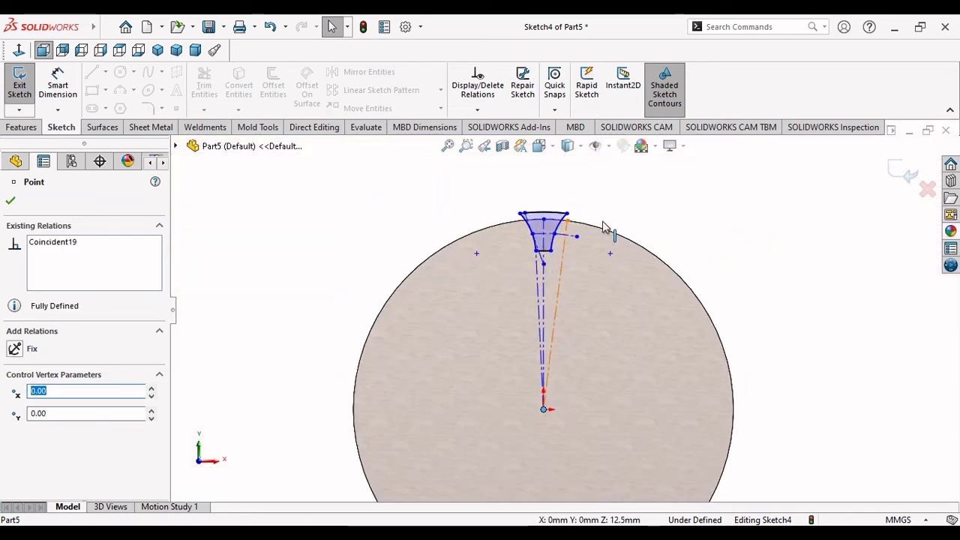
scroll(604, 227, "down", 1)
mouse_move(530, 227)
left_mouse_down()
mouse_move(619, 348)
mouse_move(559, 349)
left_mouse_up()
scroll(674, 346, "up", 3)
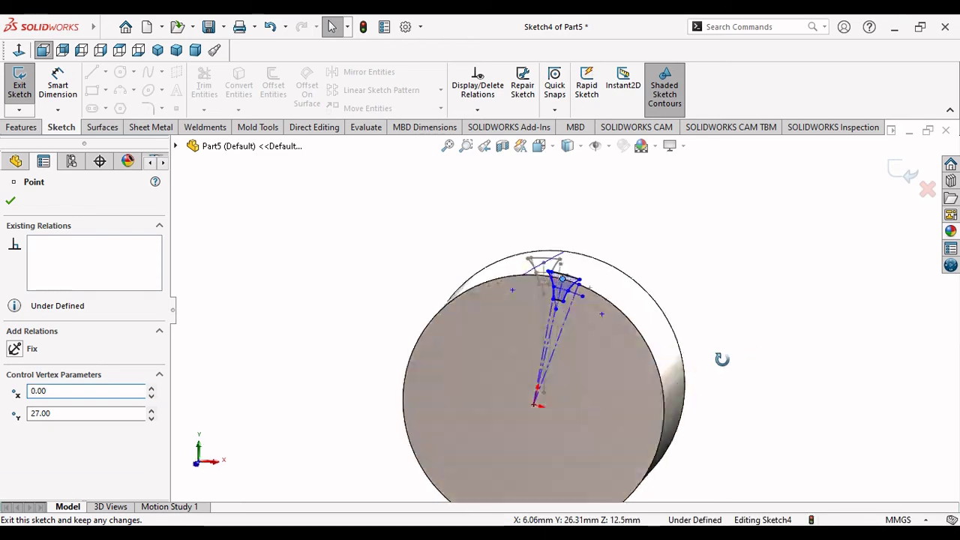
Step: Add a Pierce relation between the profile's top point and the helix edge
middle_click_drag(674, 346, 707, 363)
scroll(507, 291, "down", 1)
scroll(507, 291, "down", 3)
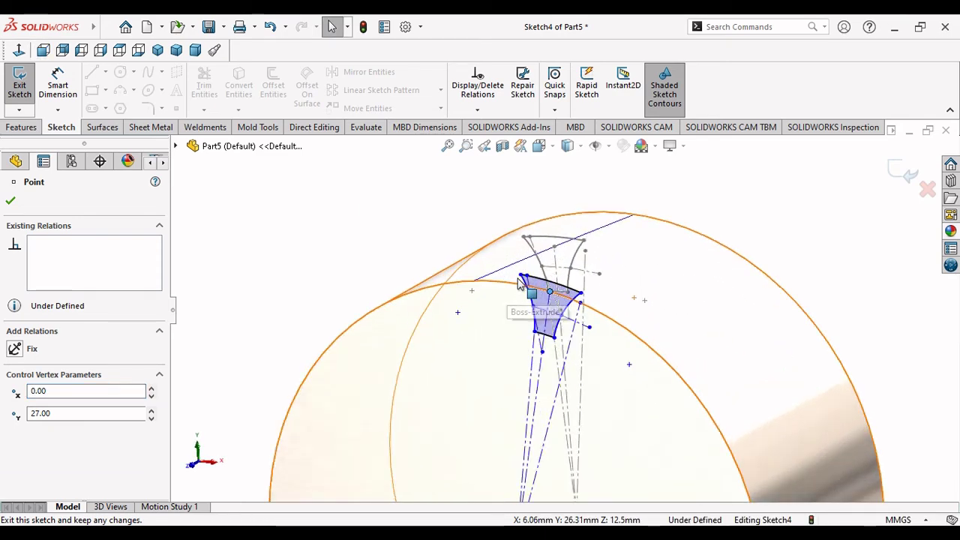
key("Escape")
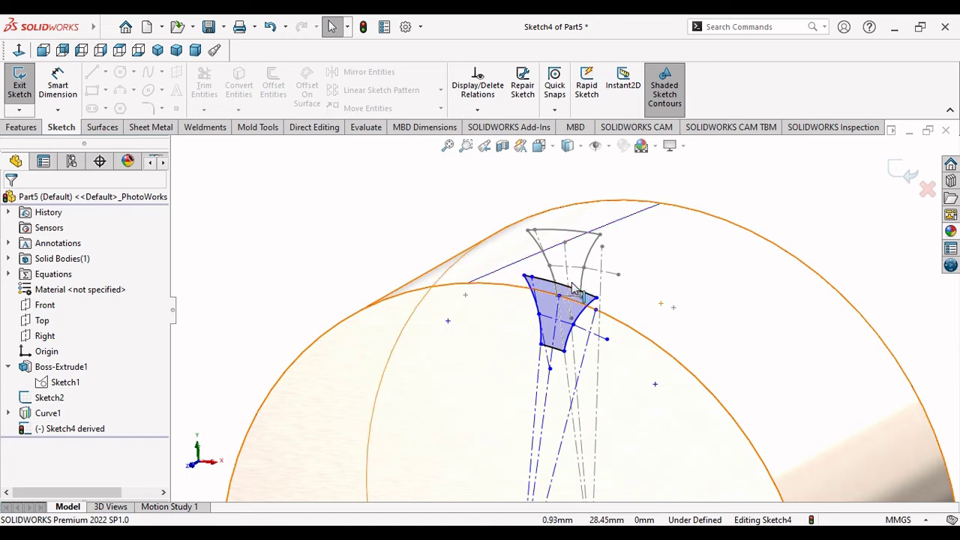
scroll(568, 300, "down", 1)
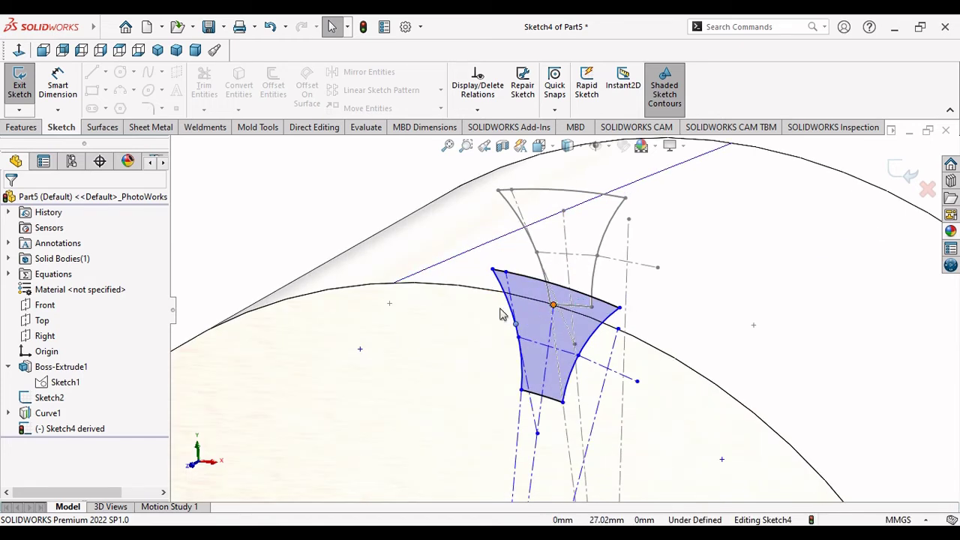
left_click(553, 305)
key("Escape")
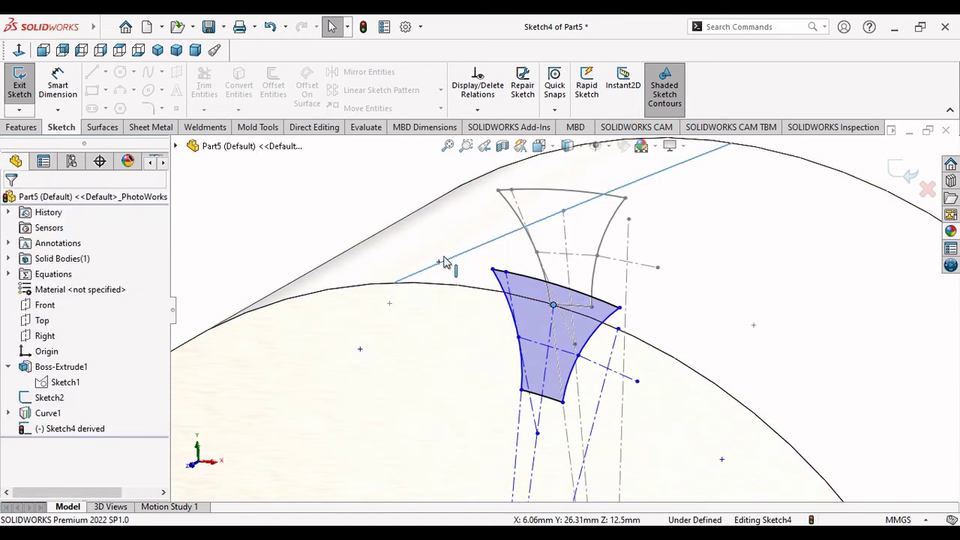
left_click(444, 261, "ctrl")
left_click(502, 204)
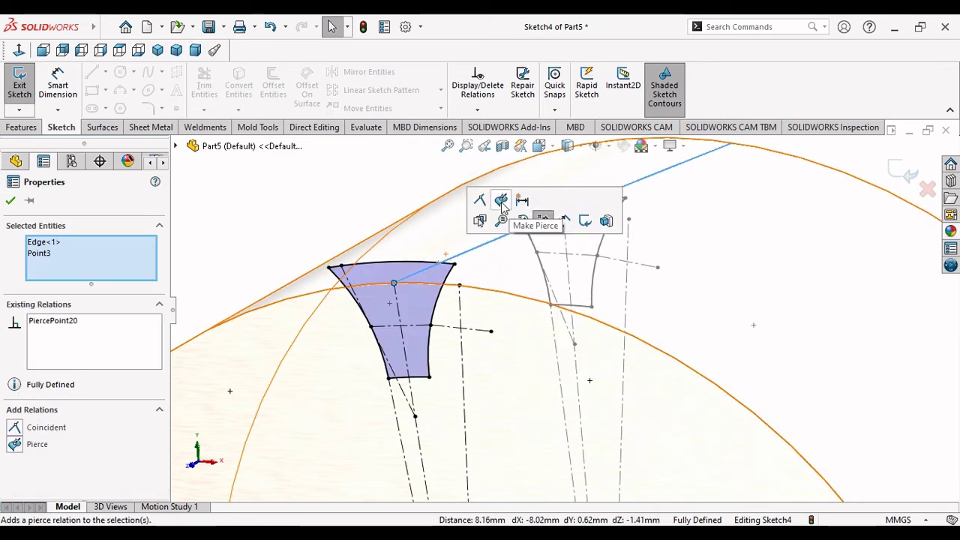
scroll(456, 321, "up", 2)
scroll(511, 373, "up", 1)
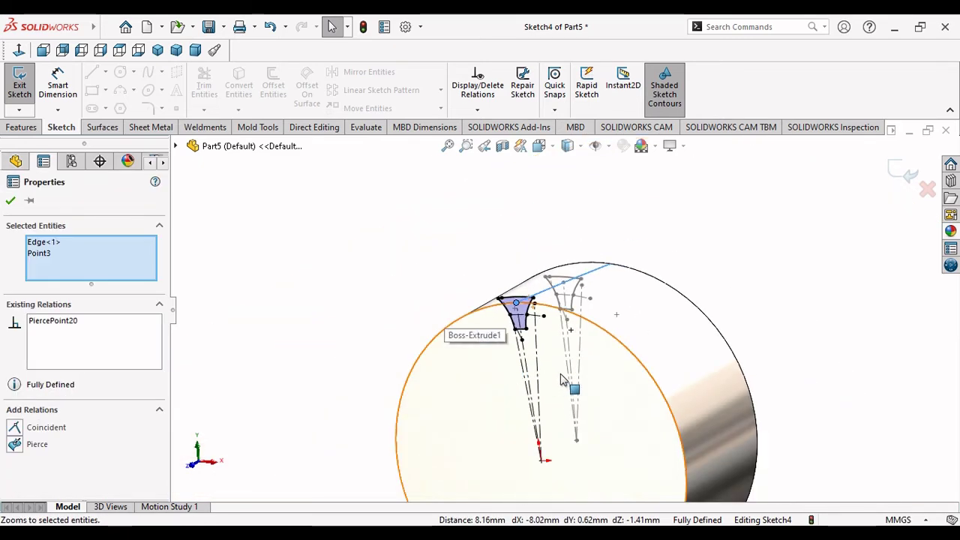
scroll(574, 388, "up", 1)
left_click(11, 201)
Step: Exit the now fully defined Sketch4
scroll(583, 379, "up", 1)
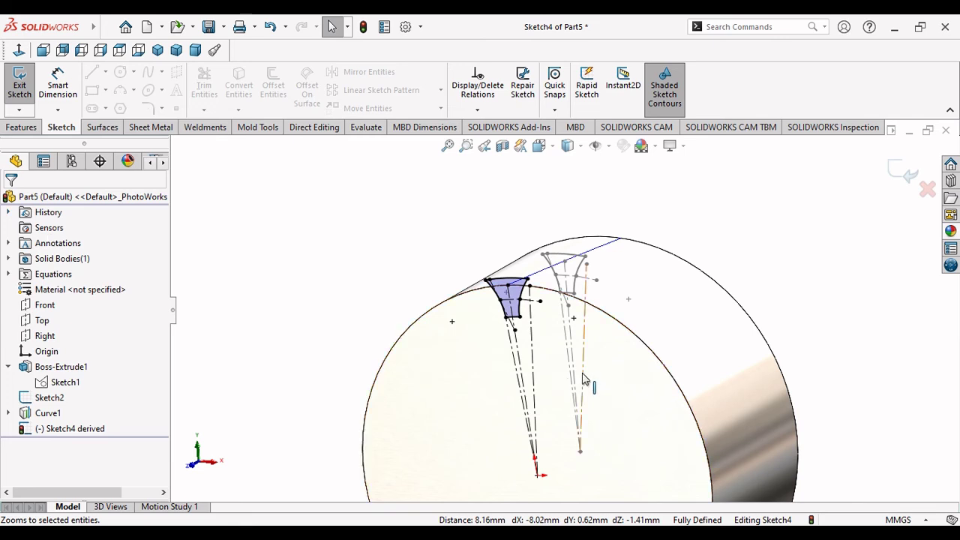
scroll(583, 379, "up", 1)
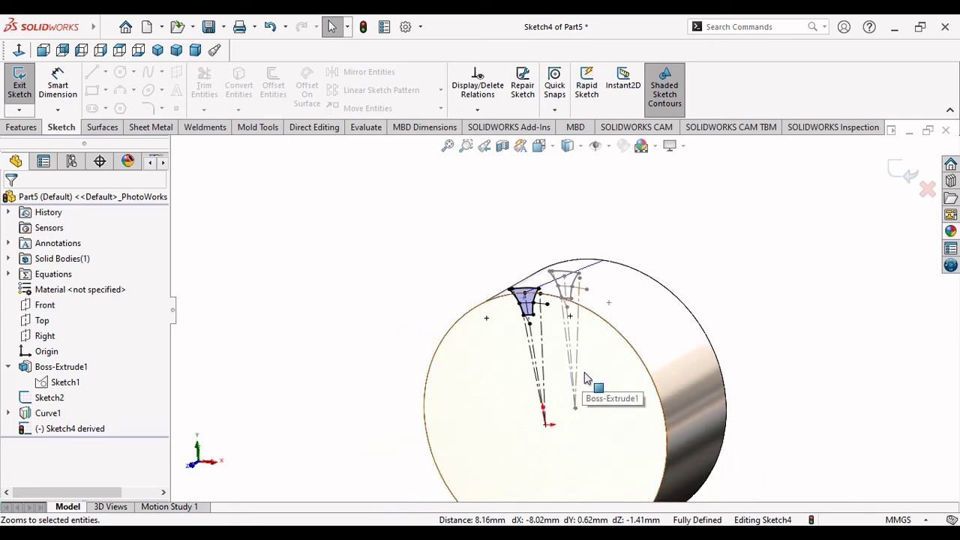
scroll(587, 379, "up", 1)
scroll(570, 375, "up", 1)
scroll(578, 383, "down", 2)
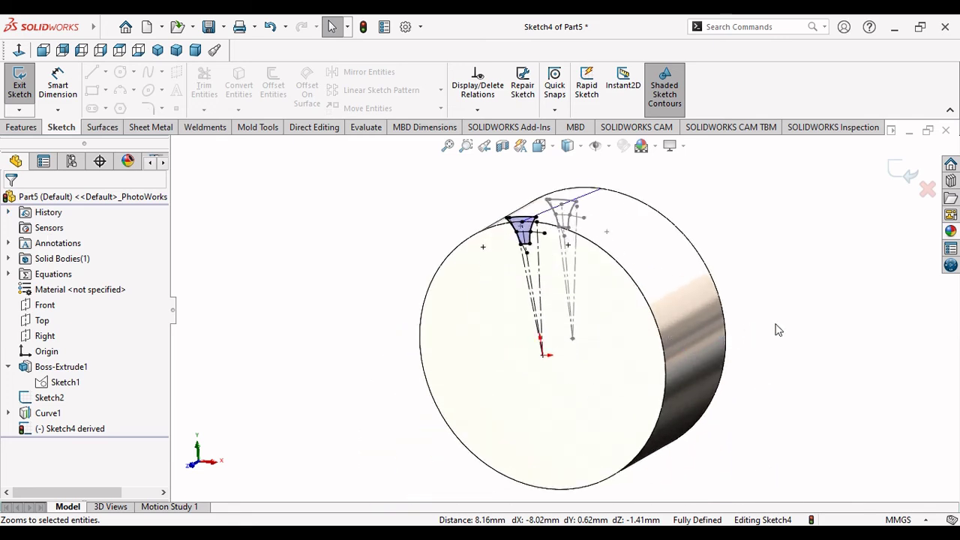
mouse_move(777, 330)
middle_mouse_down()
mouse_move(746, 373)
mouse_move(614, 308)
middle_mouse_up()
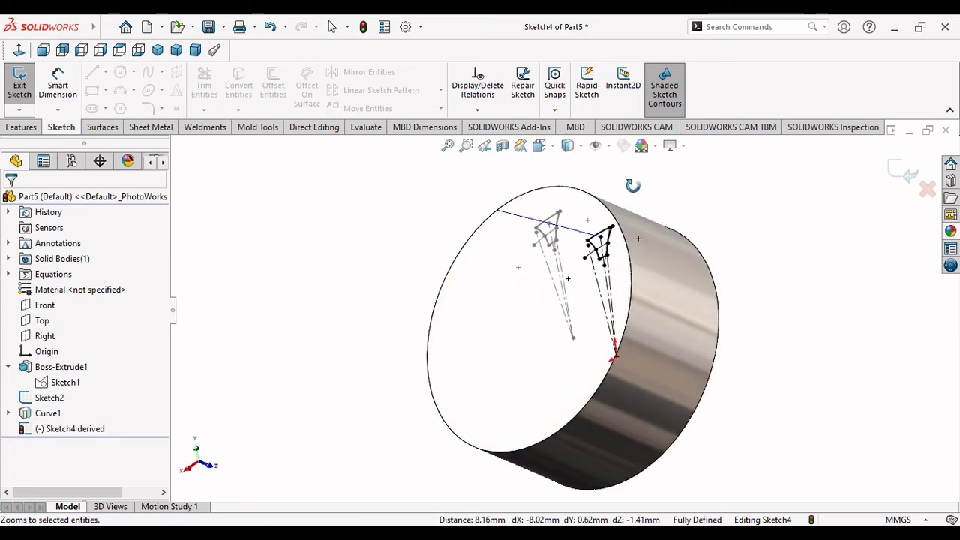
middle_click_drag(617, 175, 826, 173)
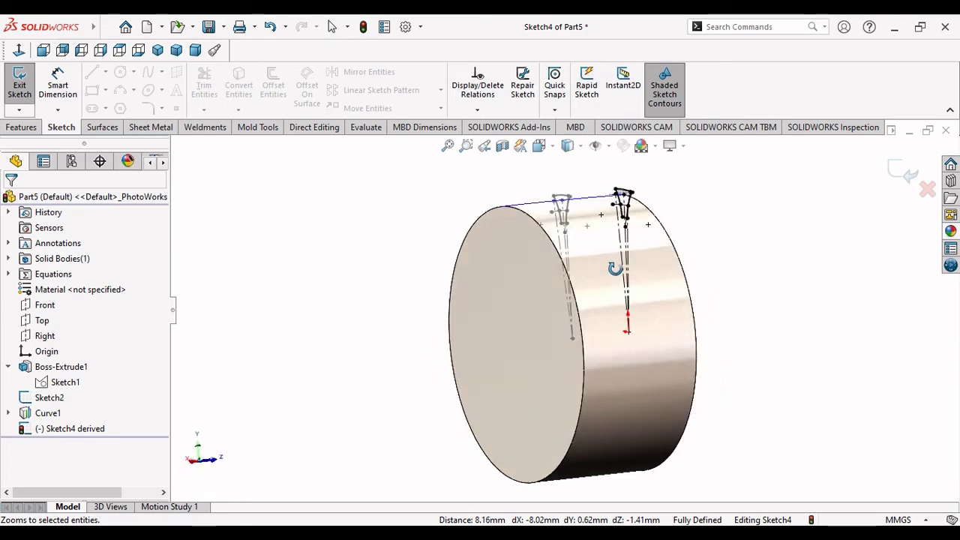
left_click(911, 176)
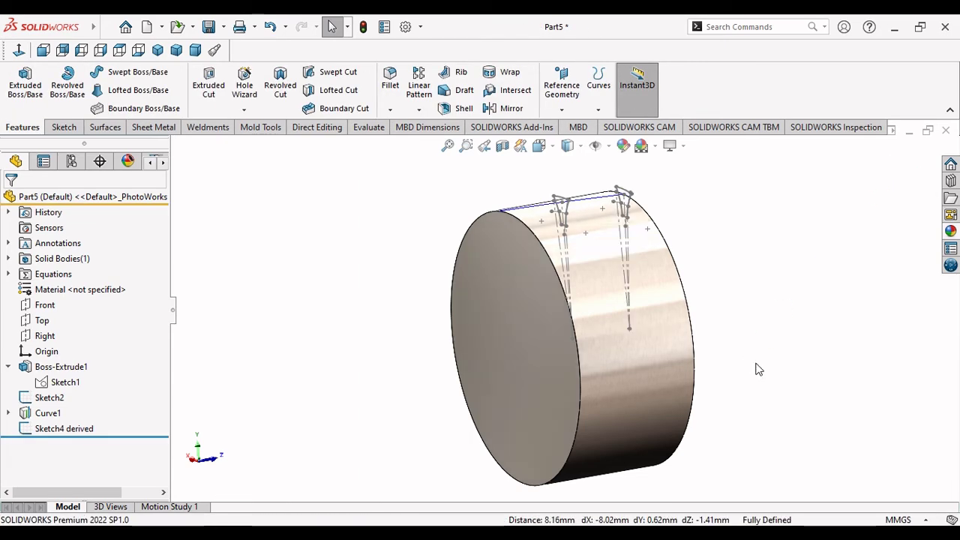
Step: Derive another copy of Sketch2 onto the cylinder's flat end face
middle_click_drag(772, 333, 720, 334)
left_click(564, 375)
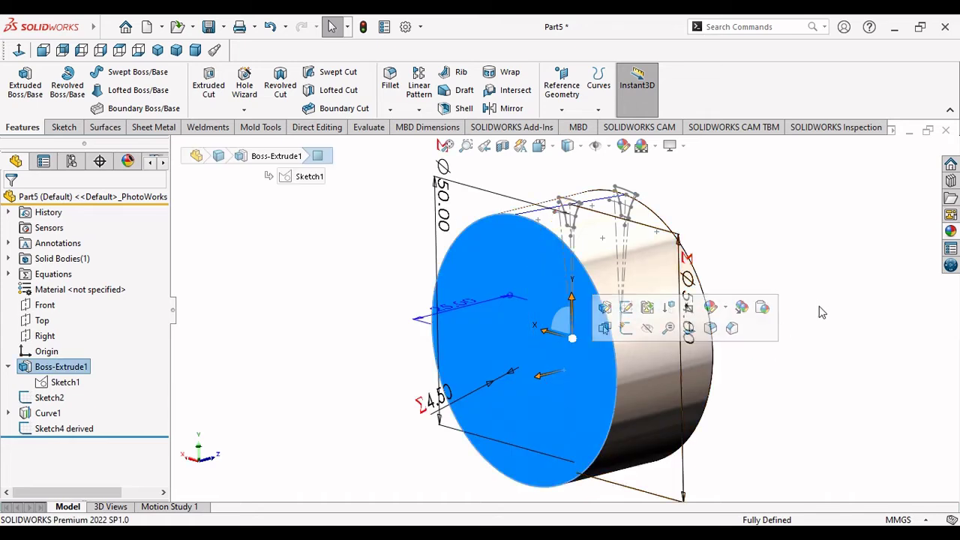
left_click(821, 312)
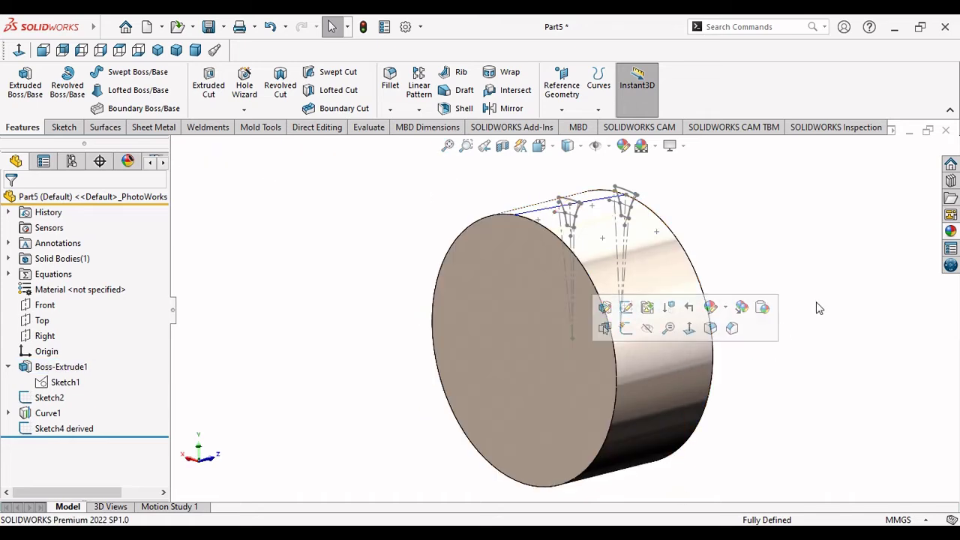
left_click(48, 400)
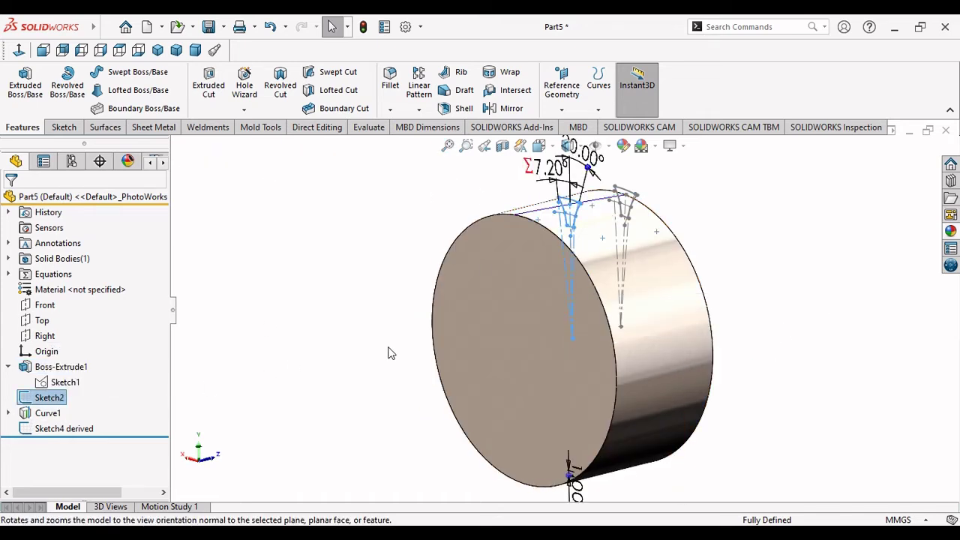
left_click(495, 318)
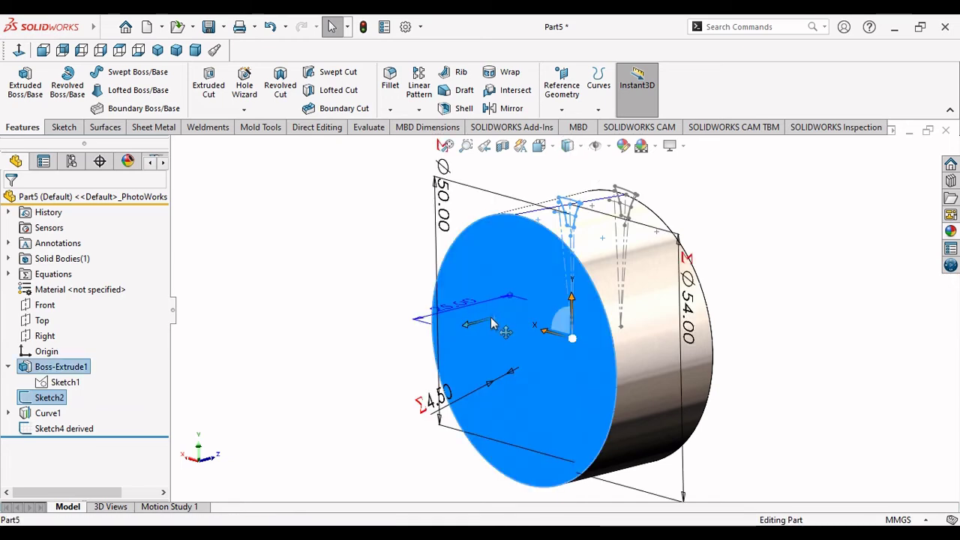
mouse_move(93, 26)
left_click(189, 27)
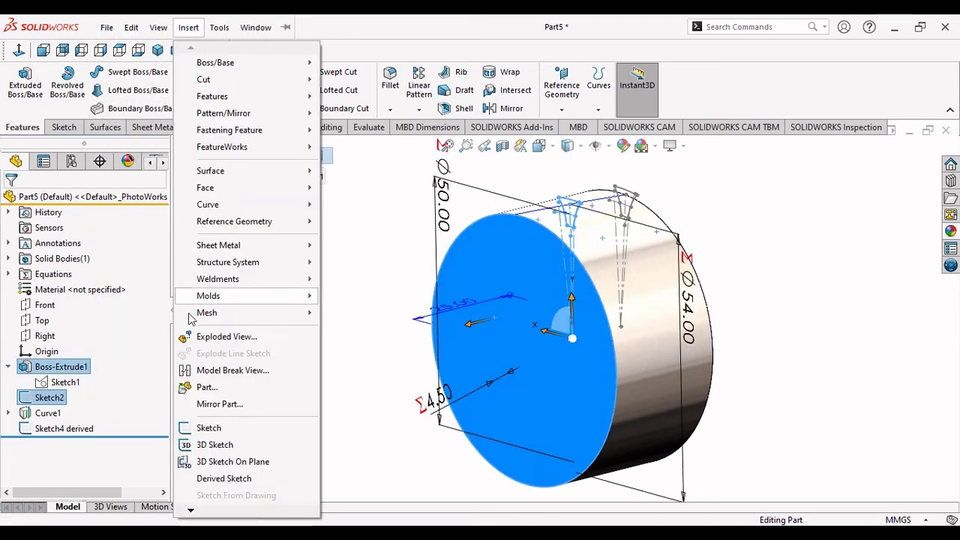
left_click(214, 479)
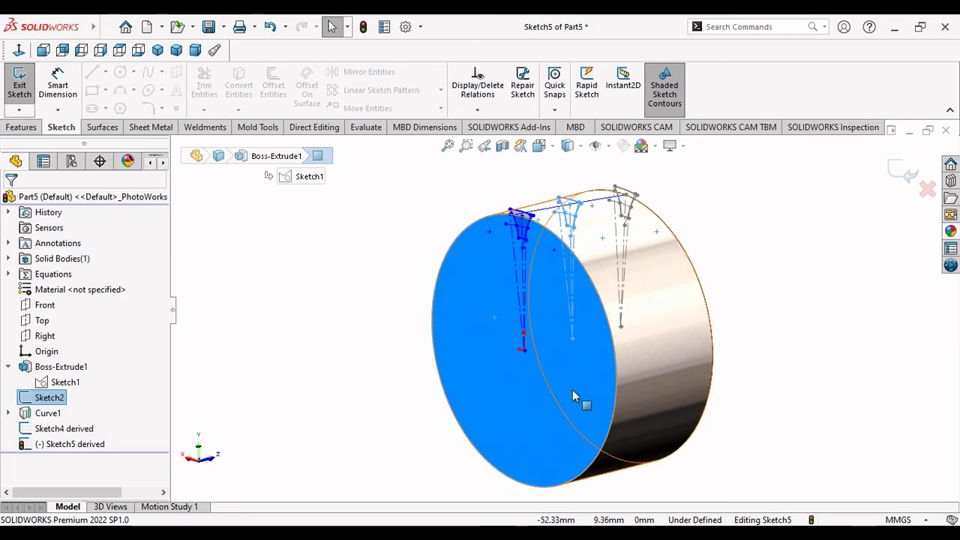
Step: Viewing it face-on, move the new derived sketch's base point onto the end face centre
left_click(19, 49)
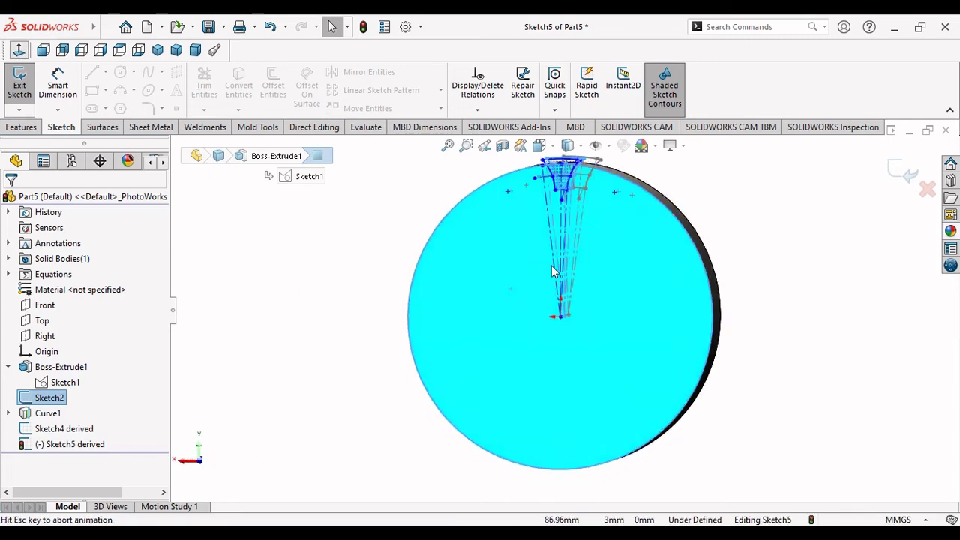
scroll(586, 210, "down", 3)
scroll(583, 210, "up", 2)
scroll(554, 289, "up", 2)
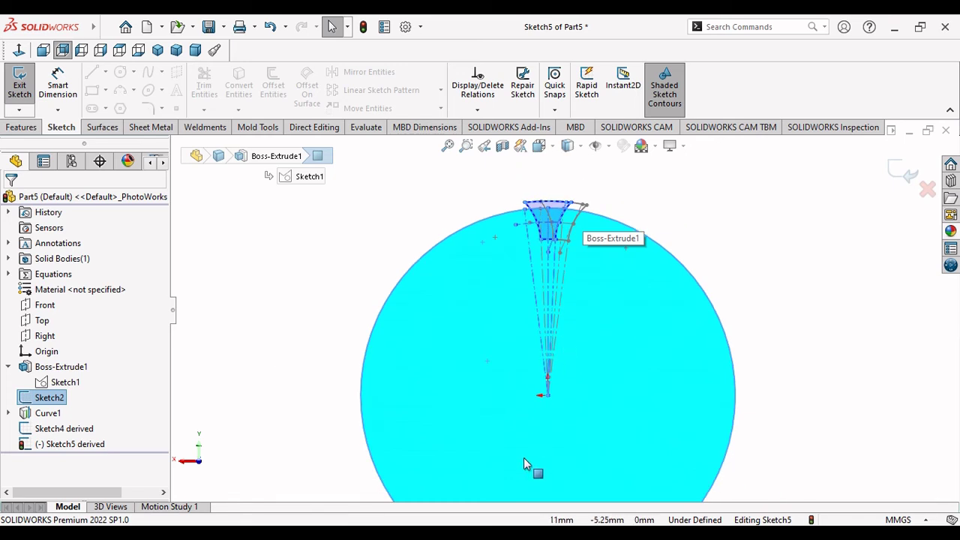
scroll(559, 401, "down", 3)
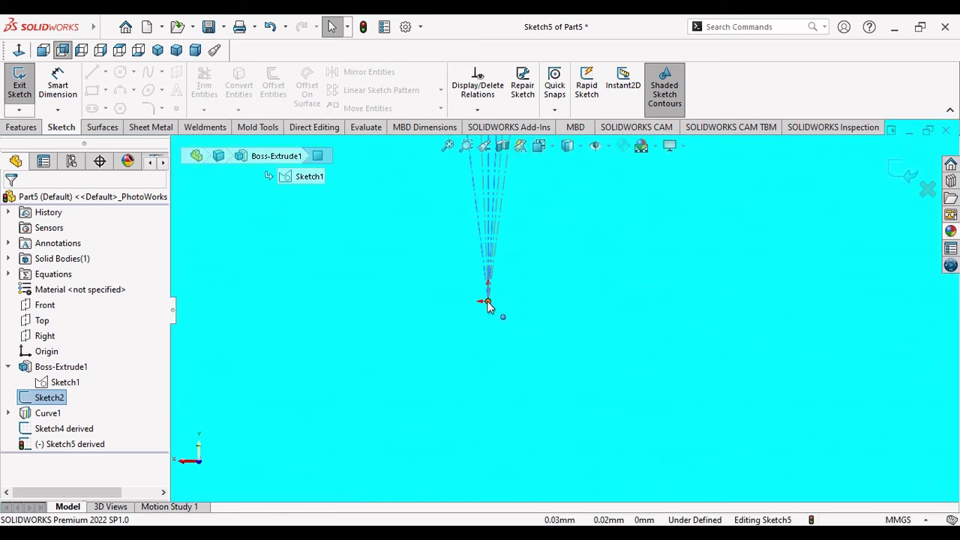
mouse_move(487, 302)
left_mouse_down()
mouse_move(513, 354)
mouse_move(571, 314)
mouse_move(450, 307)
left_mouse_up()
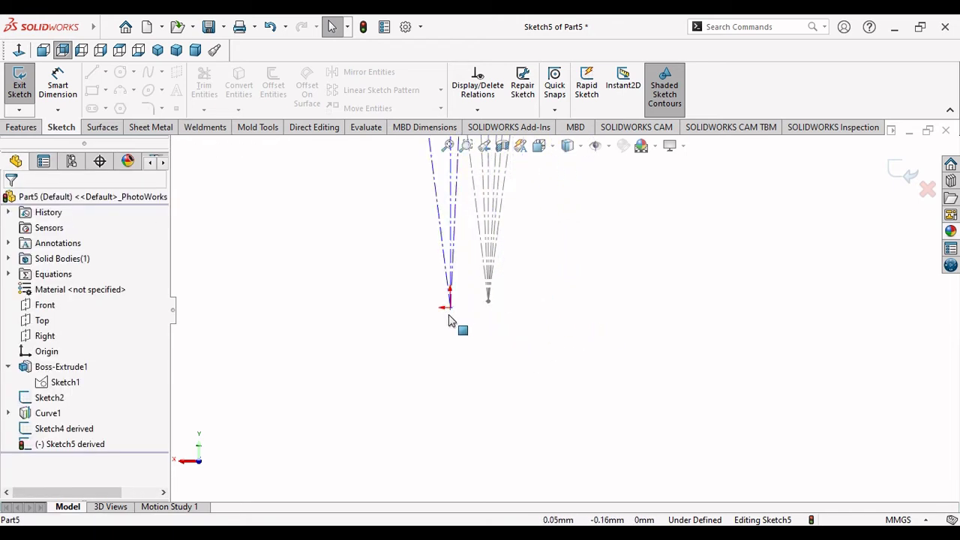
scroll(442, 303, "down", 2)
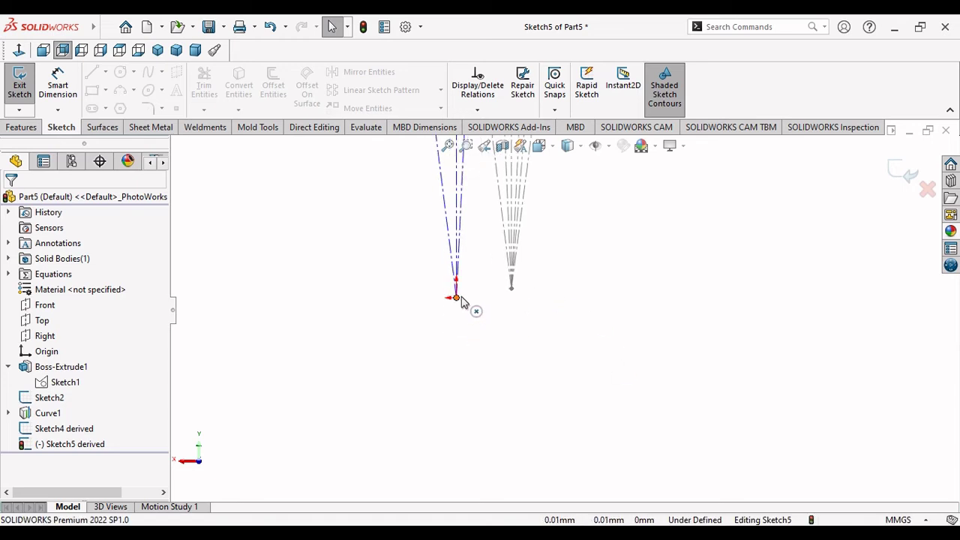
left_click_drag(456, 301, 511, 290)
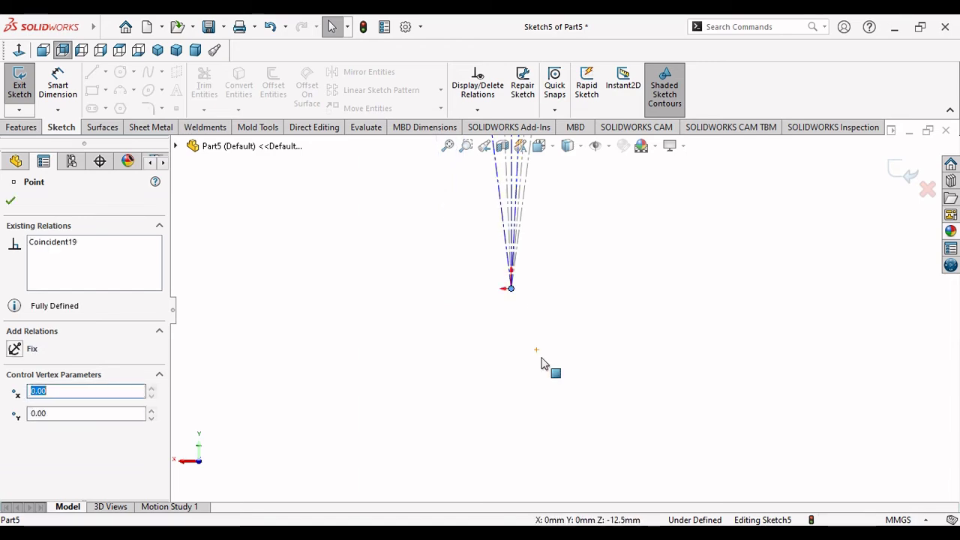
Step: Drag the Sketch5 profile's top point to check it is still under defined
key("f")
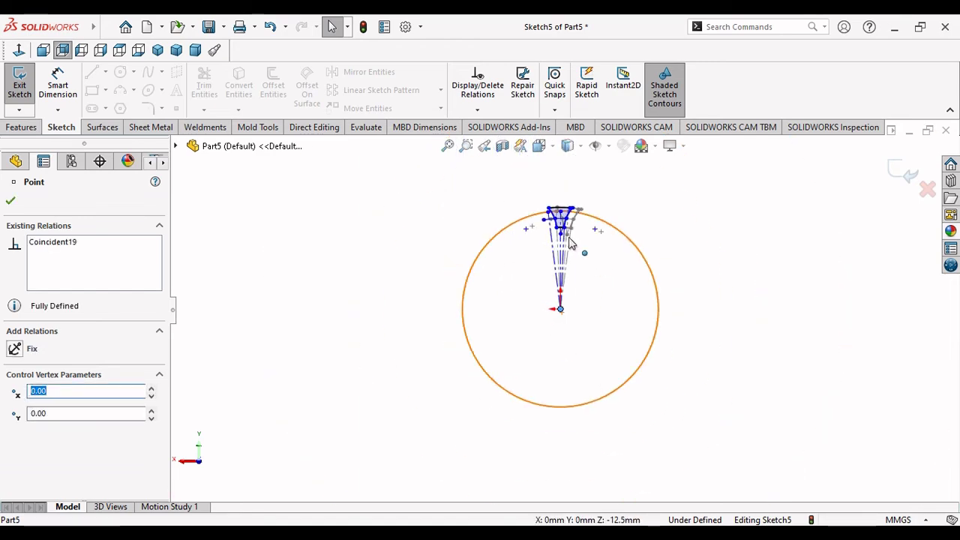
scroll(575, 217, "down", 5)
left_click(472, 245)
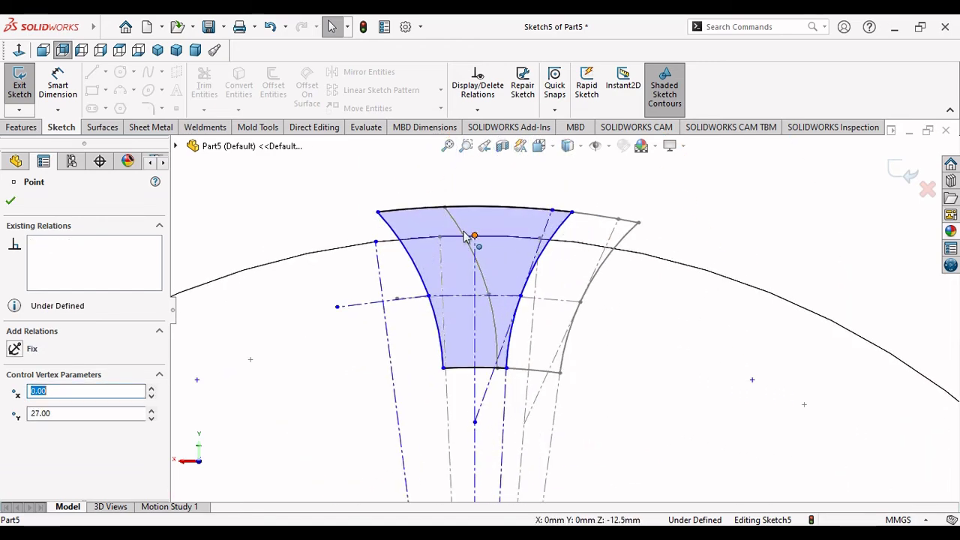
mouse_move(472, 245)
left_mouse_down()
mouse_move(598, 294)
mouse_move(637, 257)
left_mouse_up()
scroll(589, 335, "up", 3)
scroll(583, 353, "up", 2)
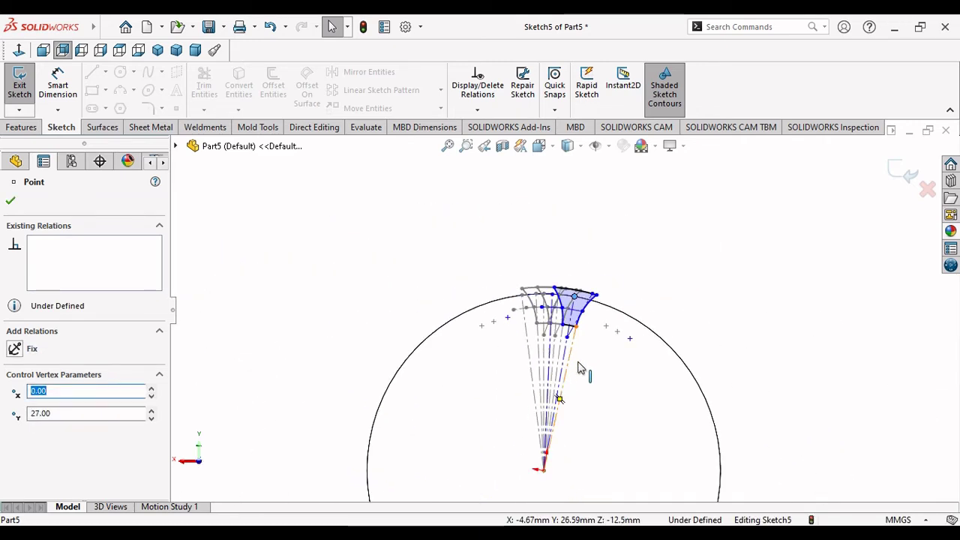
scroll(570, 382, "up", 2)
scroll(585, 401, "up", 2)
scroll(598, 408, "down", 1)
middle_click_drag(756, 294, 717, 315)
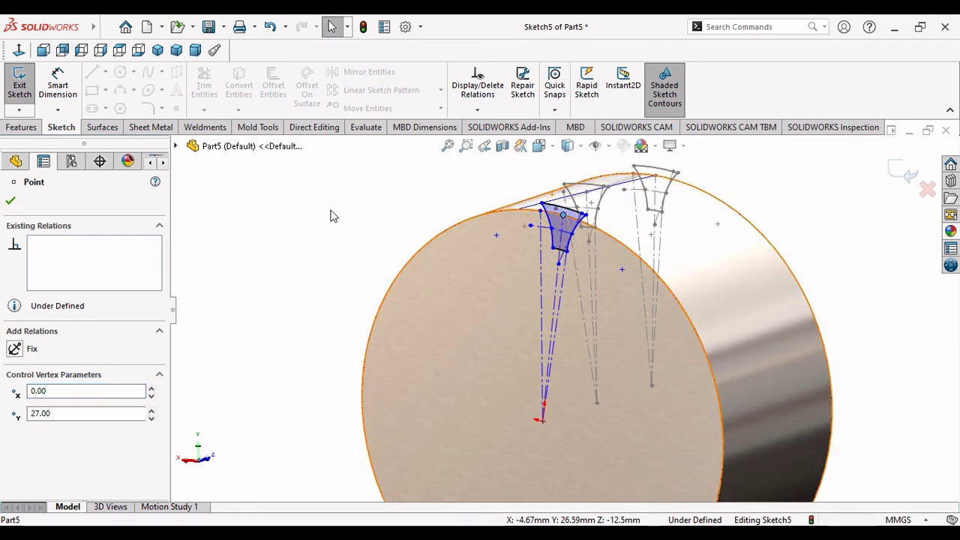
left_click(334, 216)
scroll(525, 315, "down", 3)
scroll(525, 315, "down", 2)
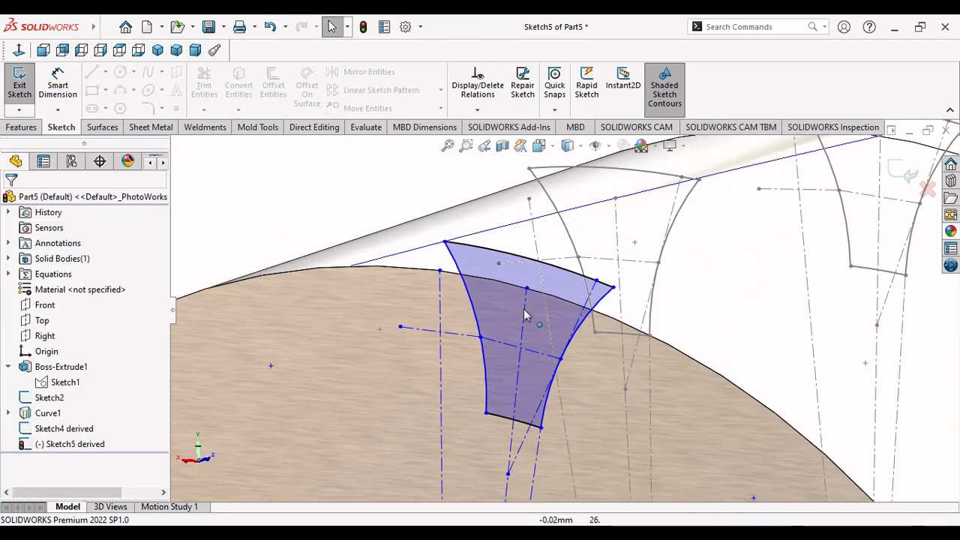
Step: Pierce the profile's top-centre point onto the helix curve Curve1
left_click(527, 291)
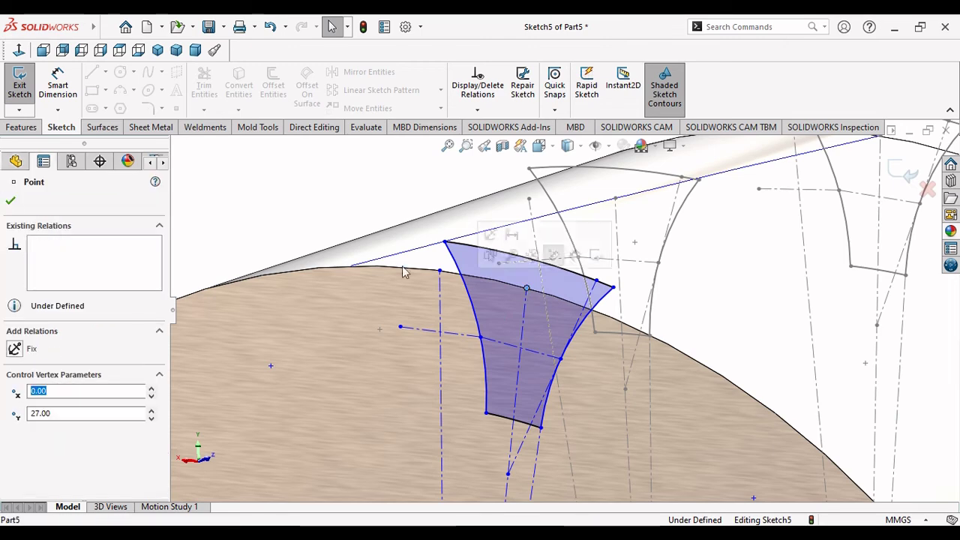
left_click(390, 259, "ctrl")
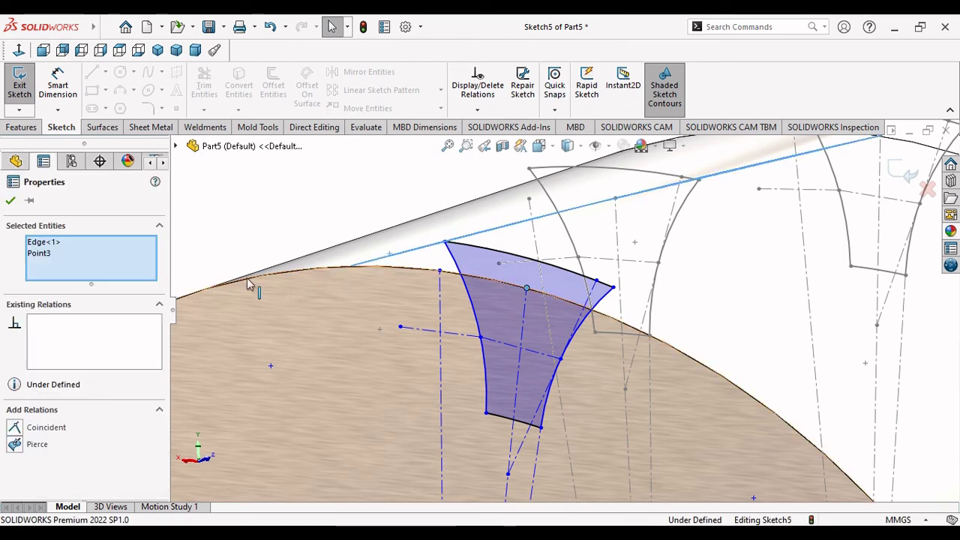
left_click(15, 445)
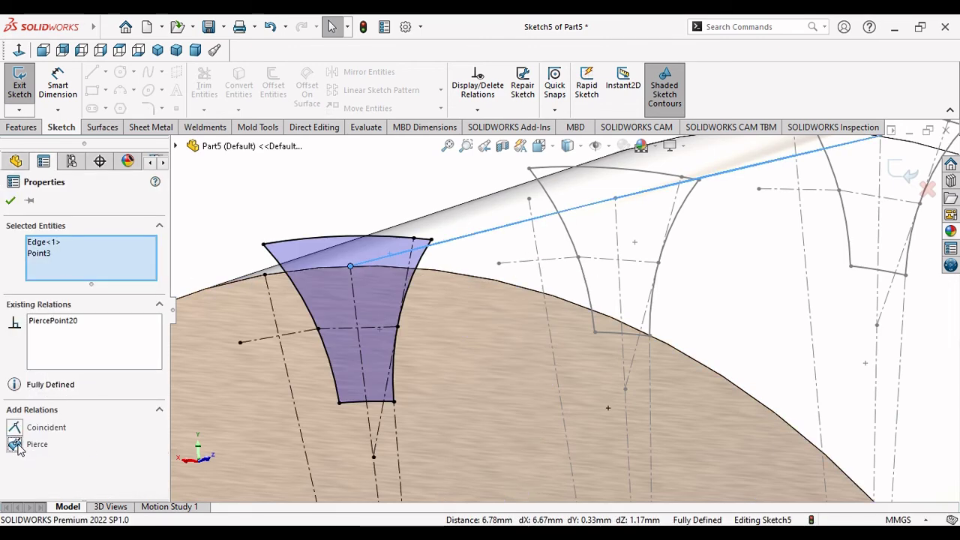
left_click(11, 201)
scroll(483, 329, "up", 3)
scroll(525, 345, "up", 3)
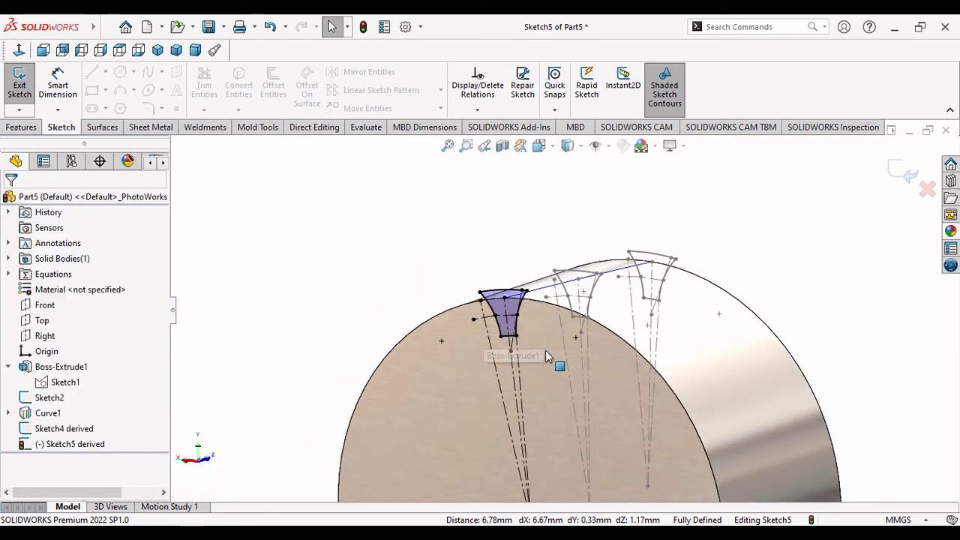
scroll(548, 350, "up", 2)
scroll(549, 351, "up", 1)
scroll(593, 366, "down", 1)
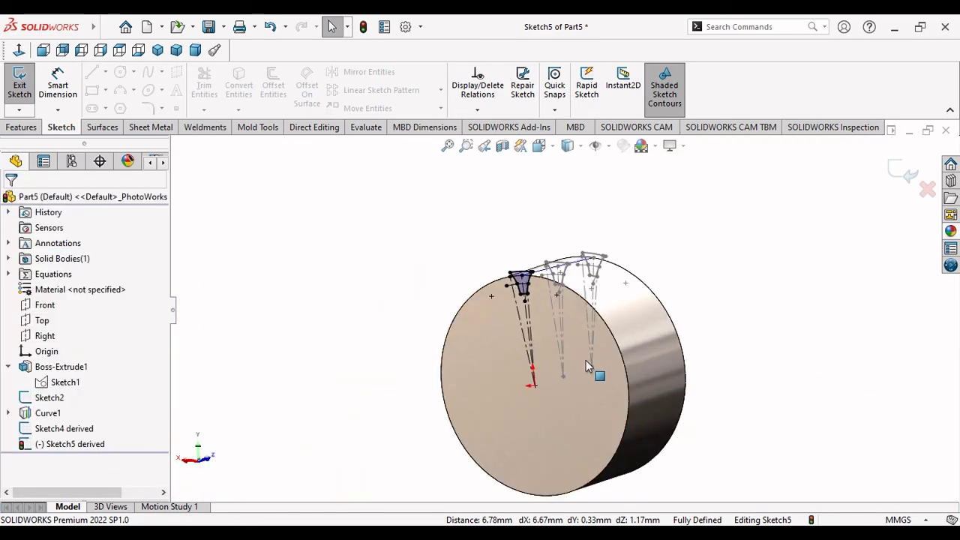
scroll(588, 366, "down", 2)
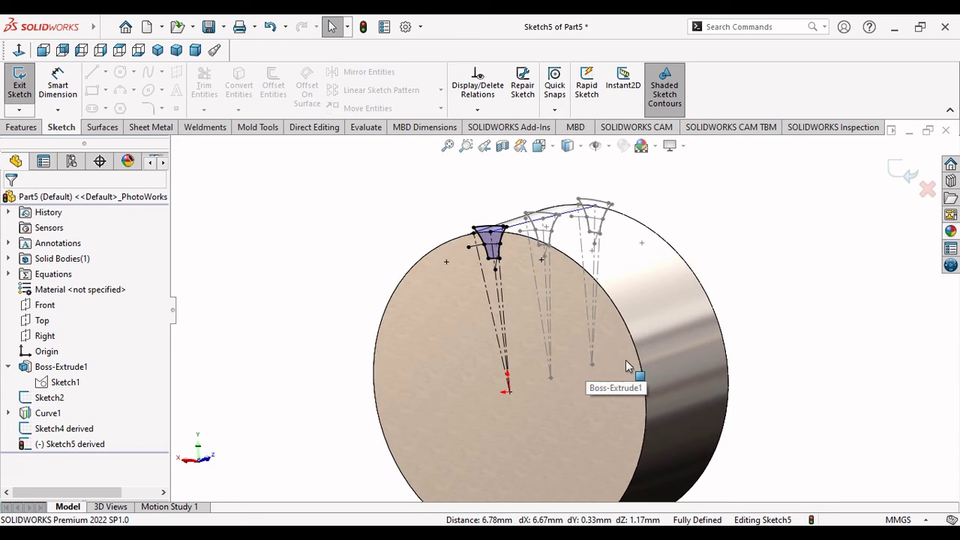
Step: Exit Sketch5 and switch to the Isometric view
left_click(907, 182)
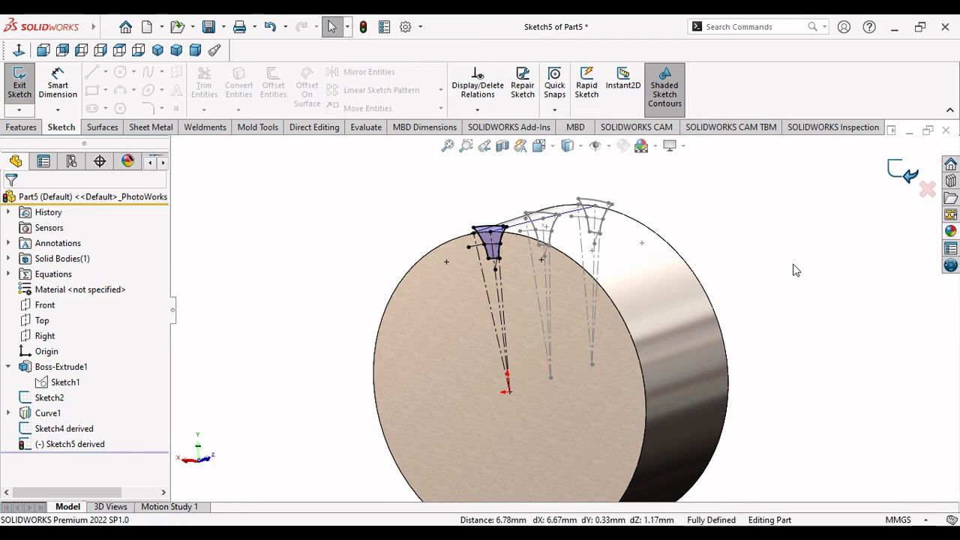
left_click(103, 25)
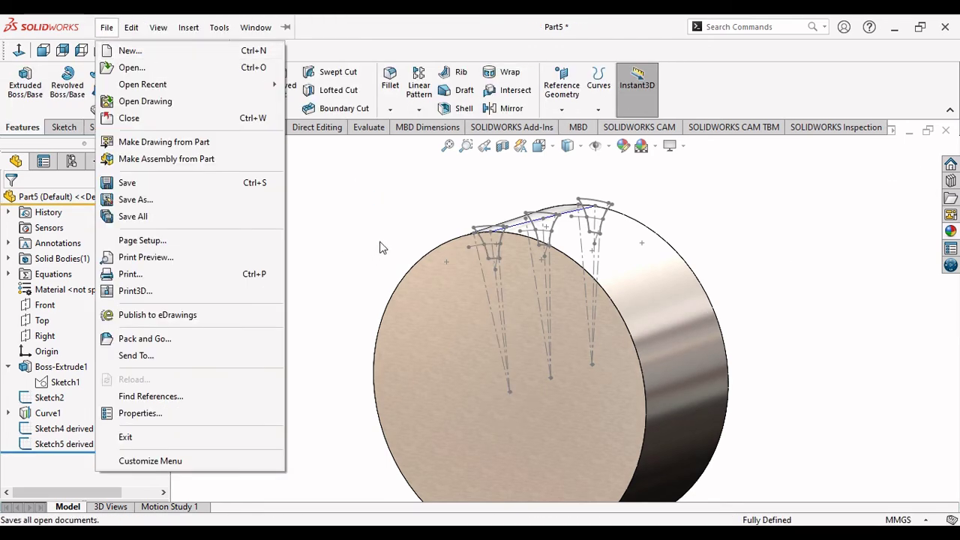
left_click(157, 49)
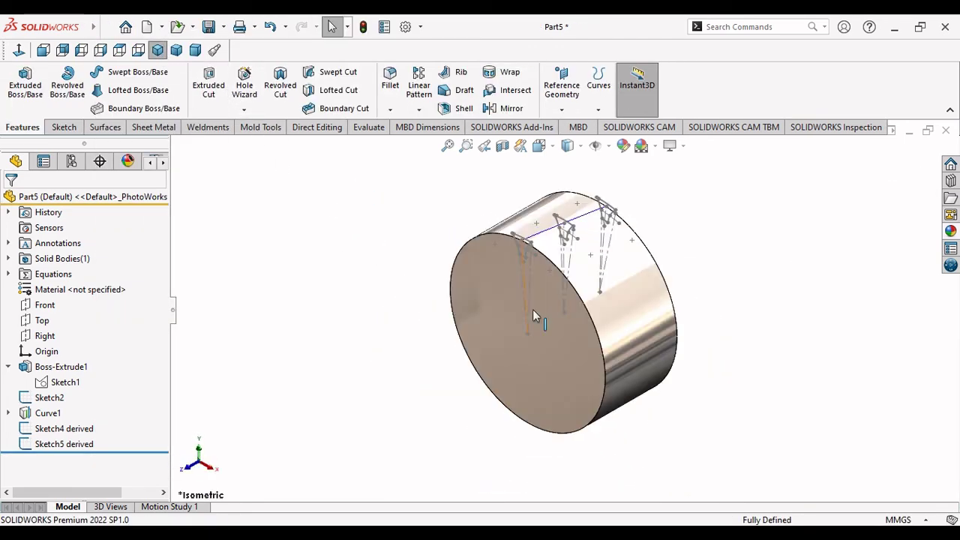
scroll(606, 274, "down", 2)
scroll(593, 269, "down", 1)
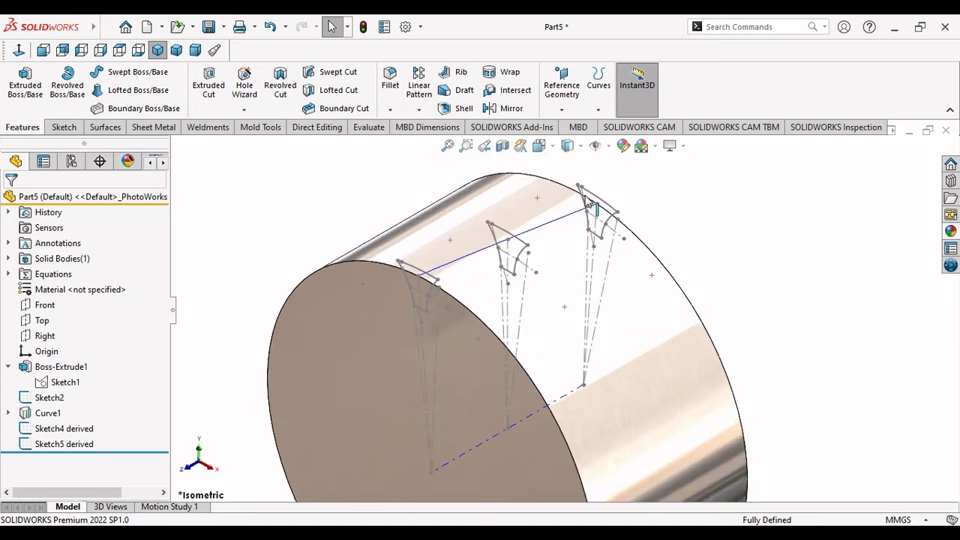
scroll(593, 266, "down", 1)
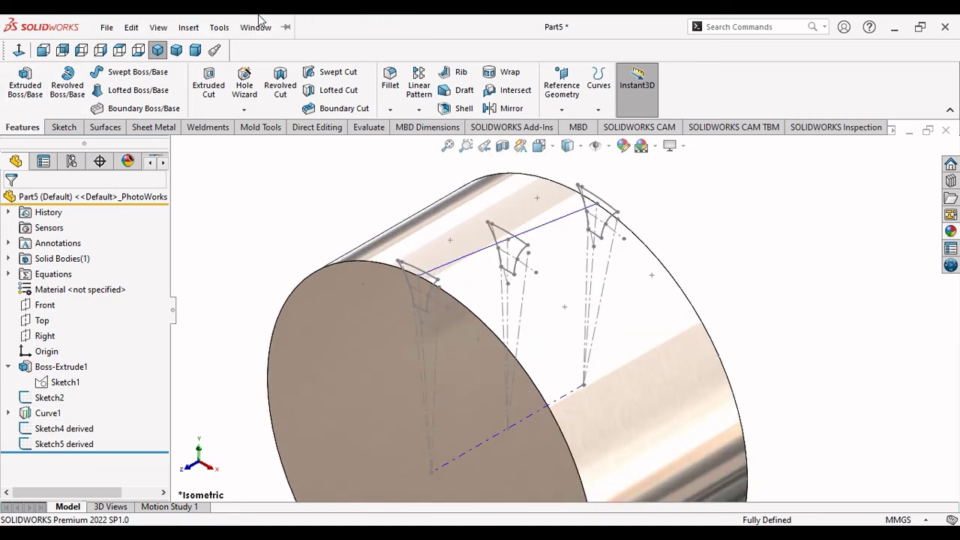
Step: Create Cut-Loft1 as a lofted cut through Sketch4, Sketch2 and Sketch5
left_click(253, 25)
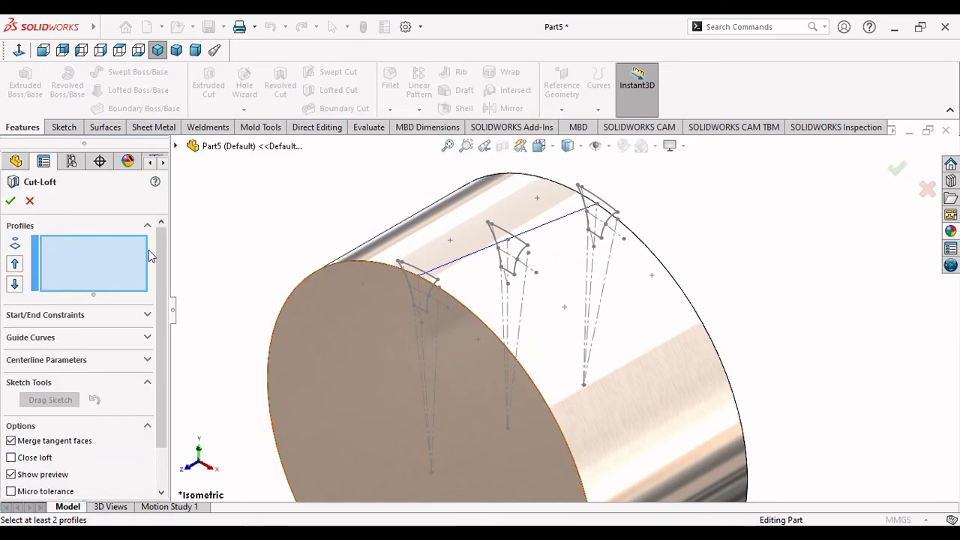
left_click(439, 284)
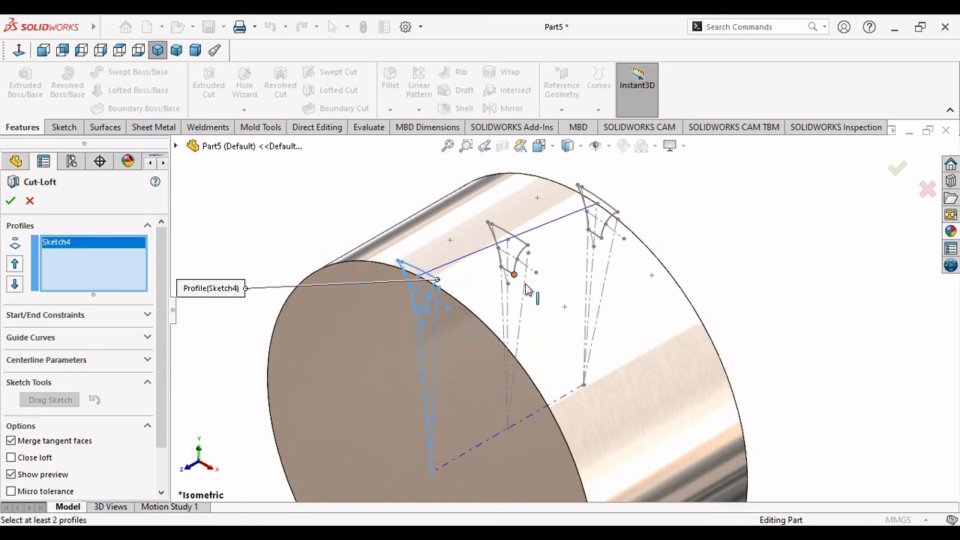
left_click(527, 245)
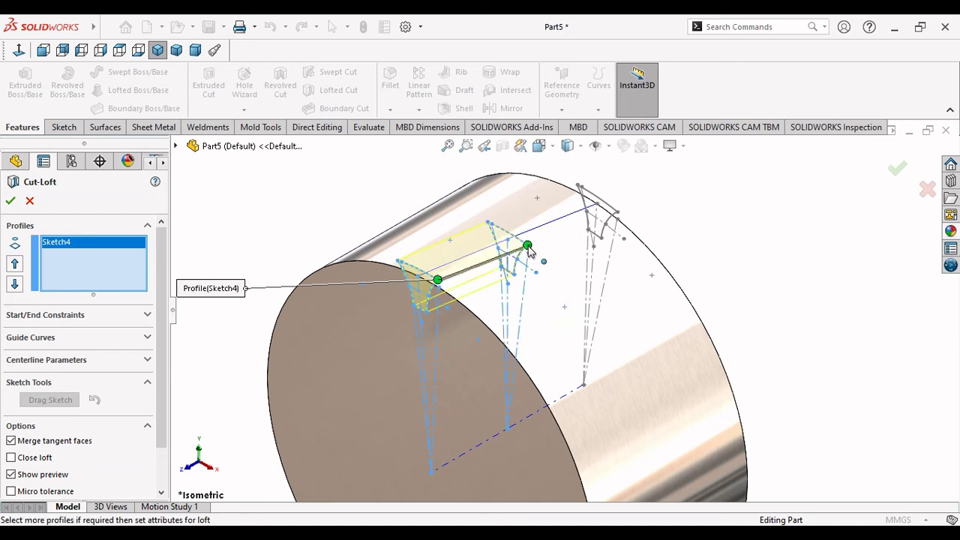
left_click(617, 213)
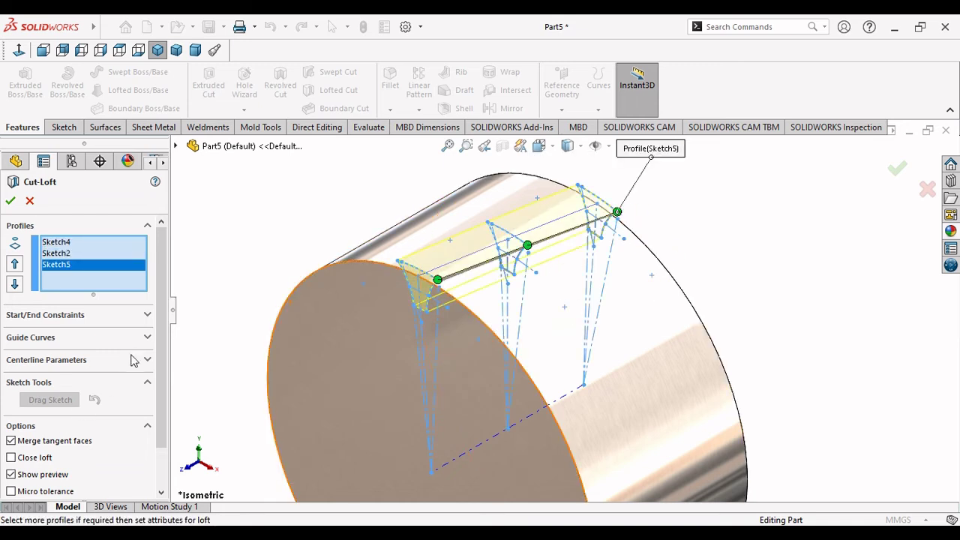
scroll(161, 375, "down", 2)
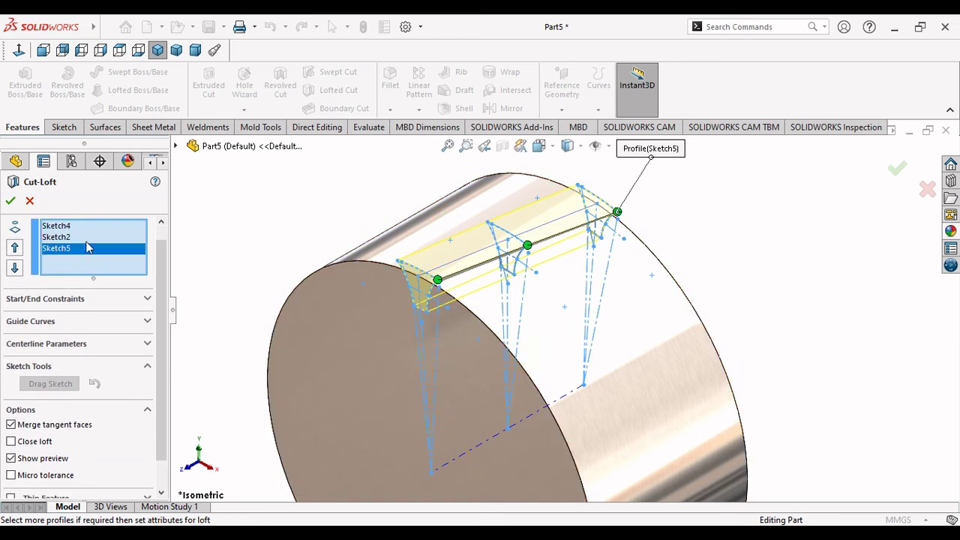
key("Return")
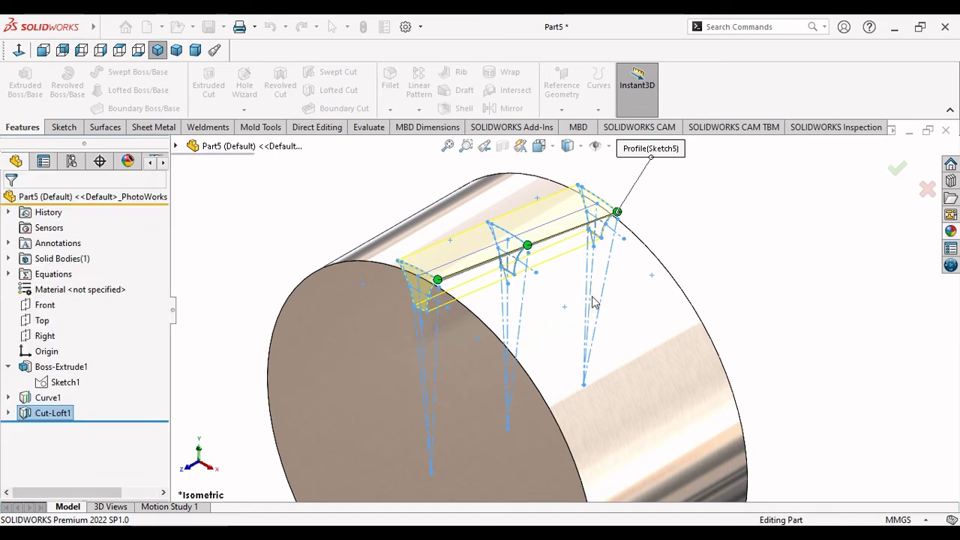
Step: Hide the helix Curve1 and the base sketch Sketch1
left_click(767, 273)
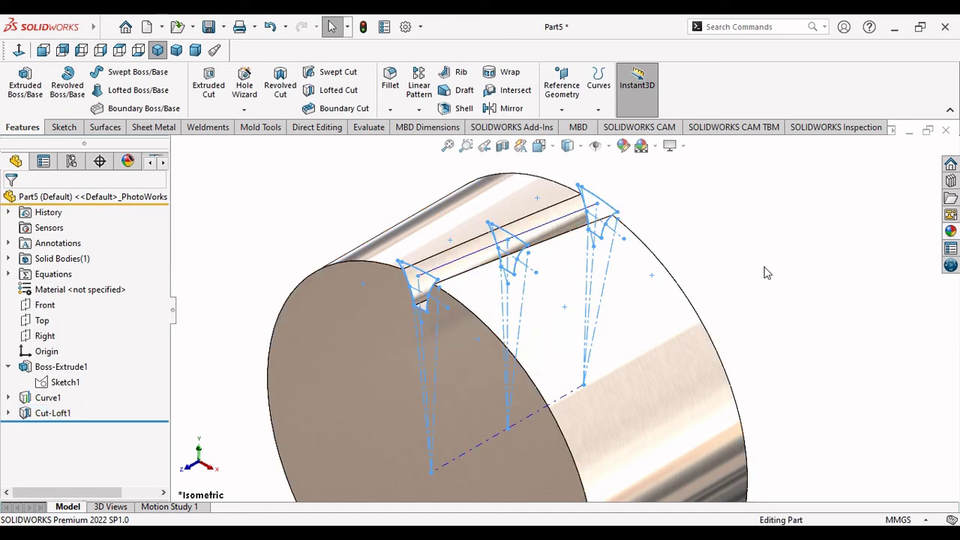
scroll(469, 304, "down", 2)
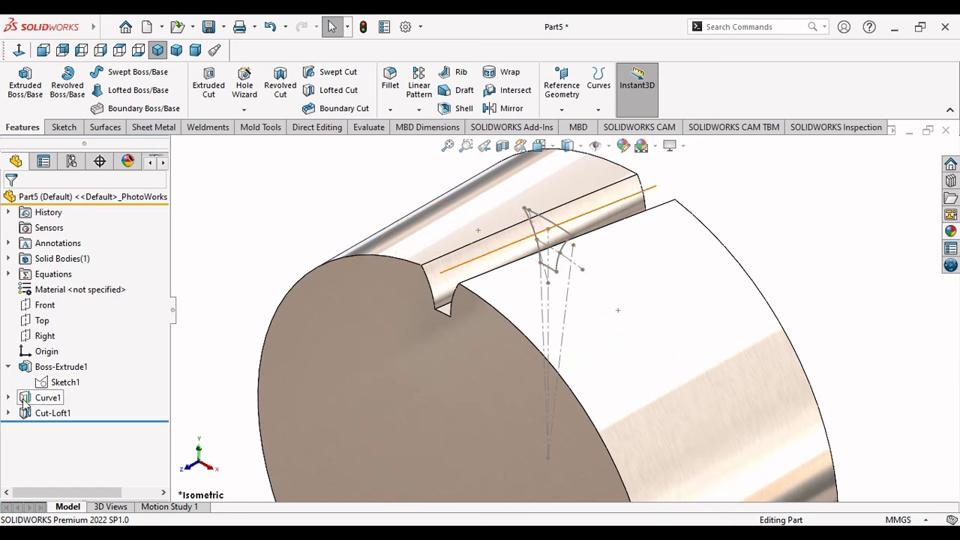
left_click(24, 406)
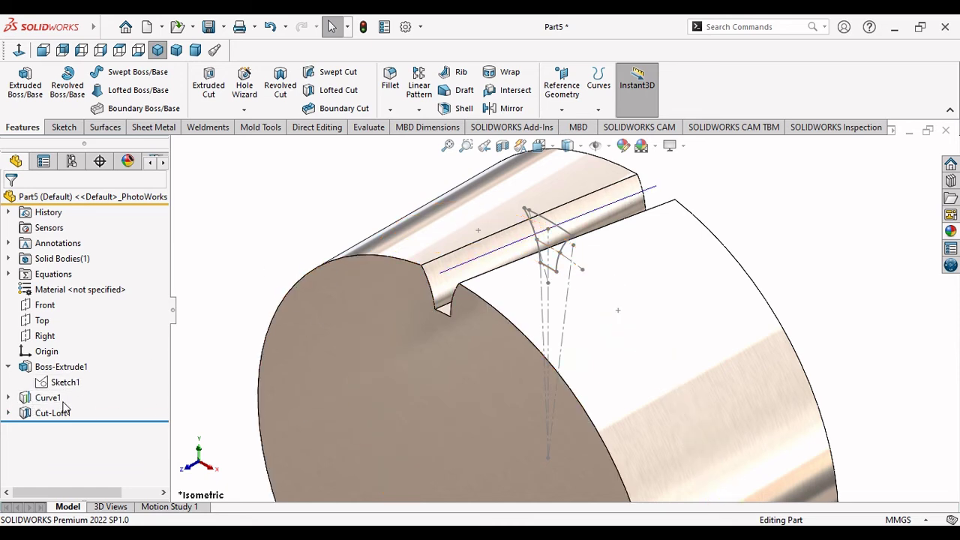
left_click(47, 397)
left_click(66, 378)
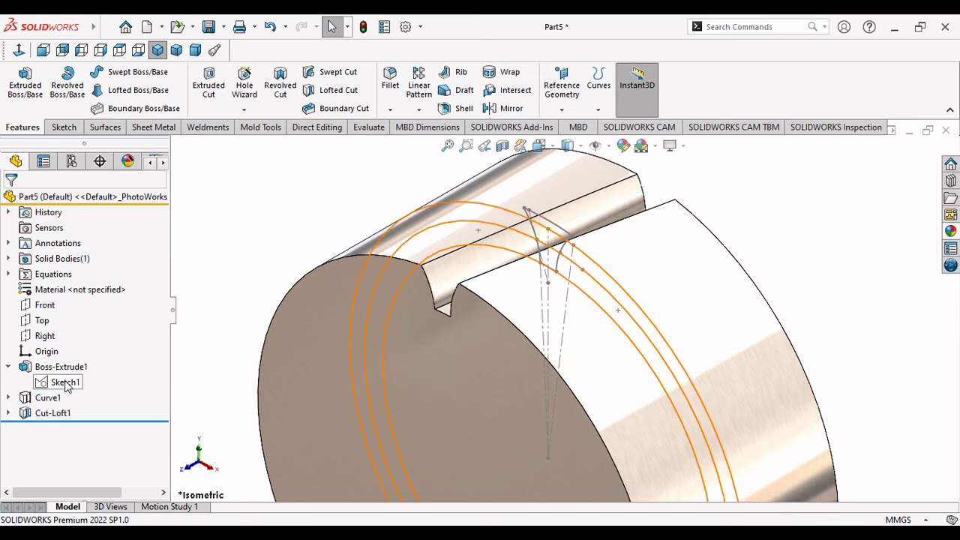
left_click(66, 384)
left_click(221, 257)
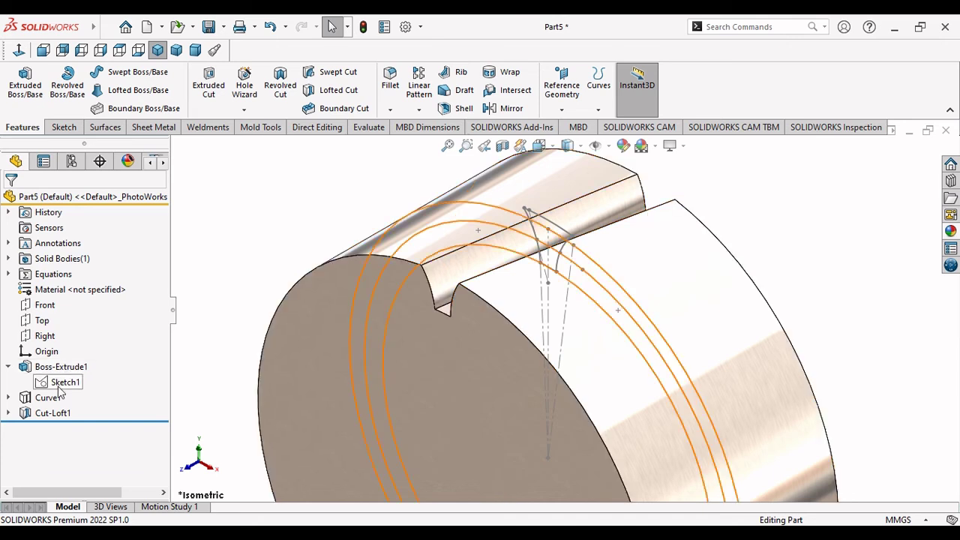
Step: Hide Sketch2 under Cut-Loft1
left_click(8, 413)
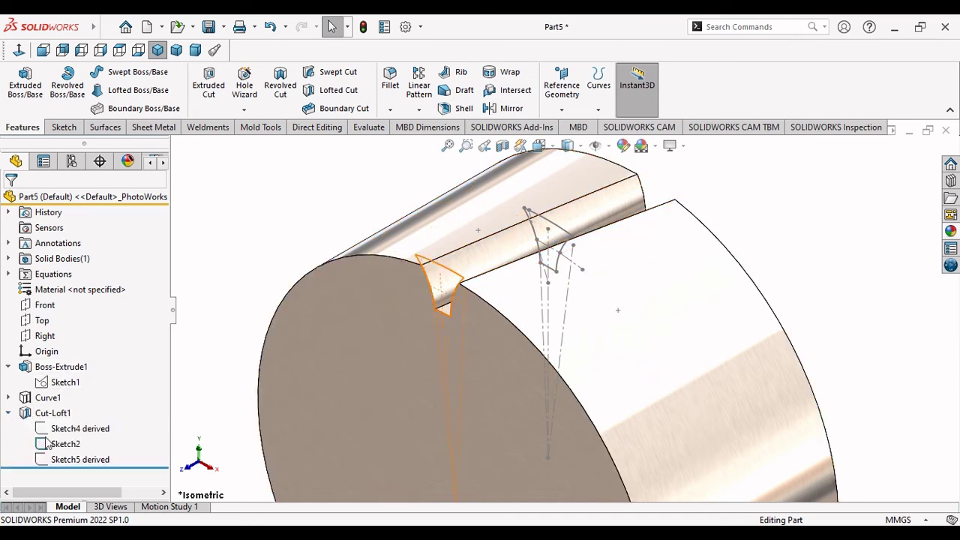
left_click(56, 445)
left_click(64, 424)
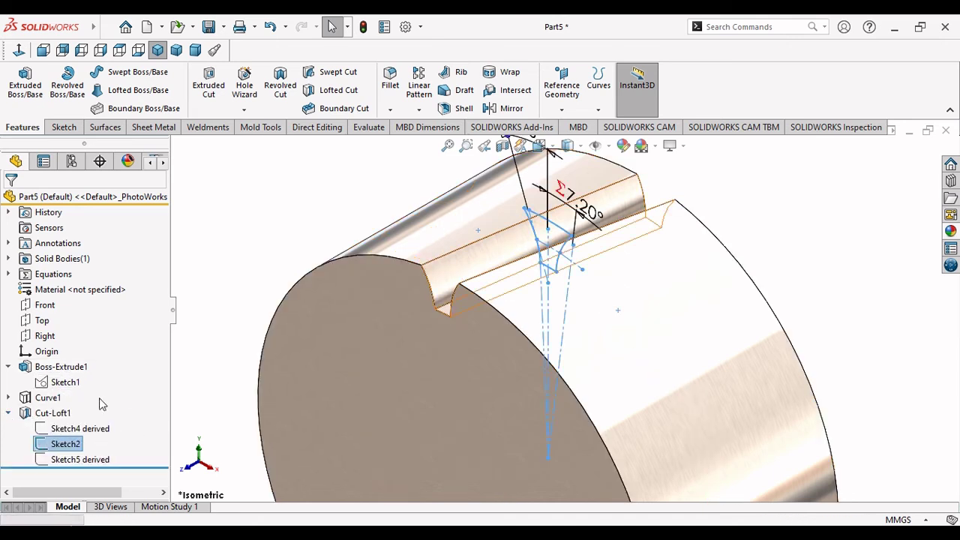
scroll(469, 293, "down", 2)
scroll(469, 292, "up", 2)
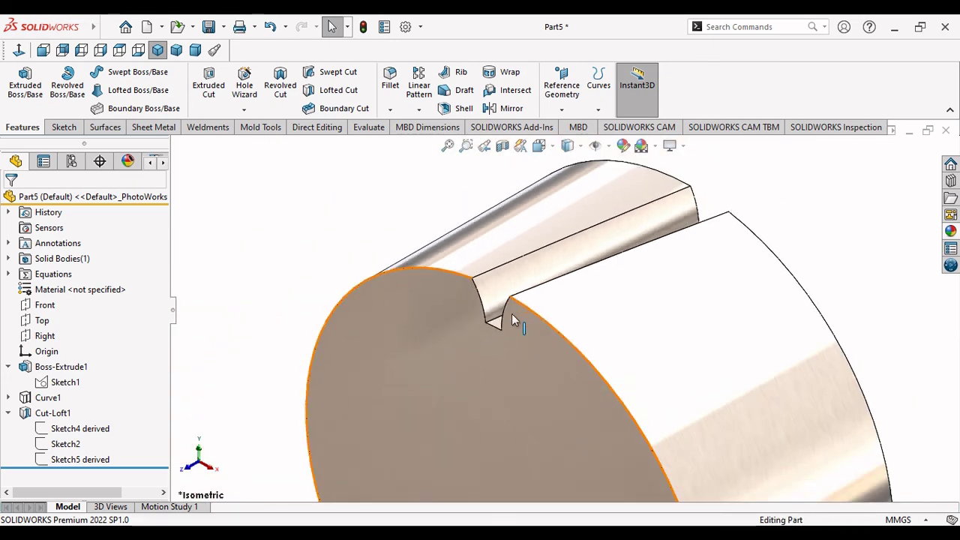
scroll(512, 314, "up", 2)
scroll(513, 315, "up", 1)
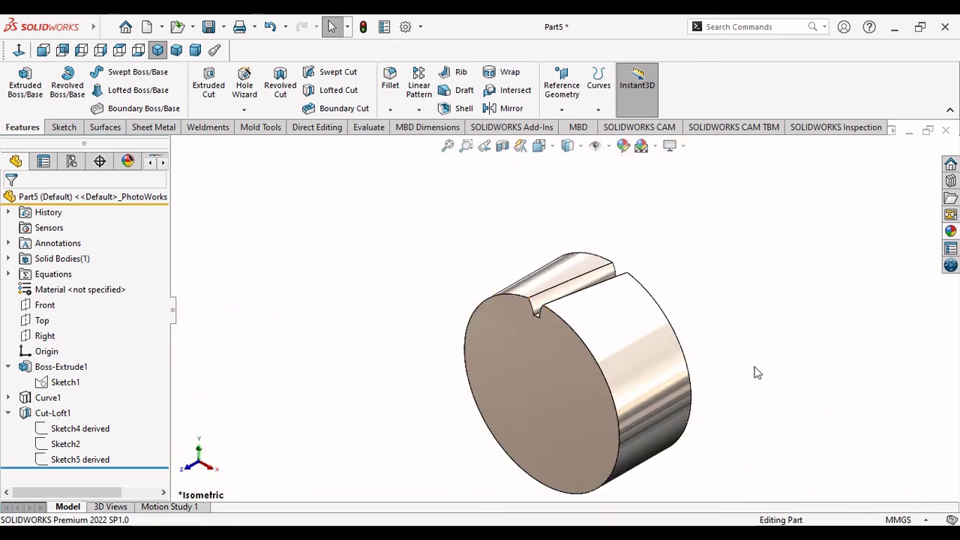
Step: Select the groove's two curved top edges for filleting
mouse_move(757, 373)
middle_mouse_down()
mouse_move(776, 379)
mouse_move(682, 339)
middle_mouse_up()
scroll(682, 338, "down", 3)
scroll(611, 322, "down", 2)
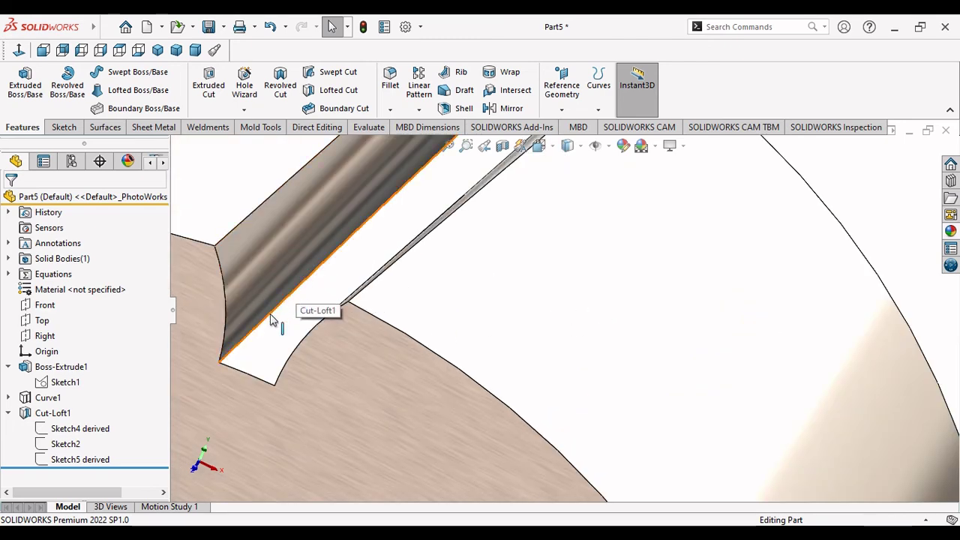
left_click(272, 319)
middle_click_drag(272, 319, 314, 348)
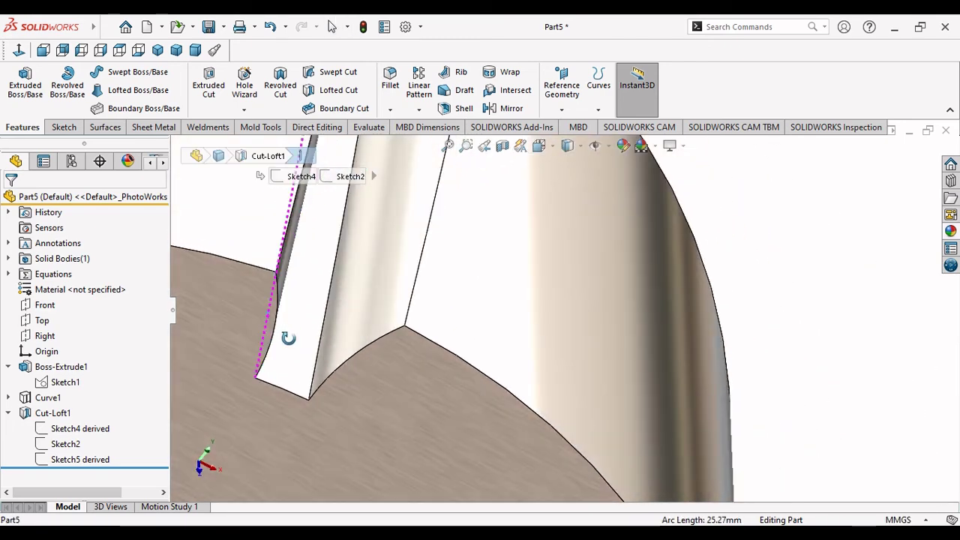
left_click(322, 352)
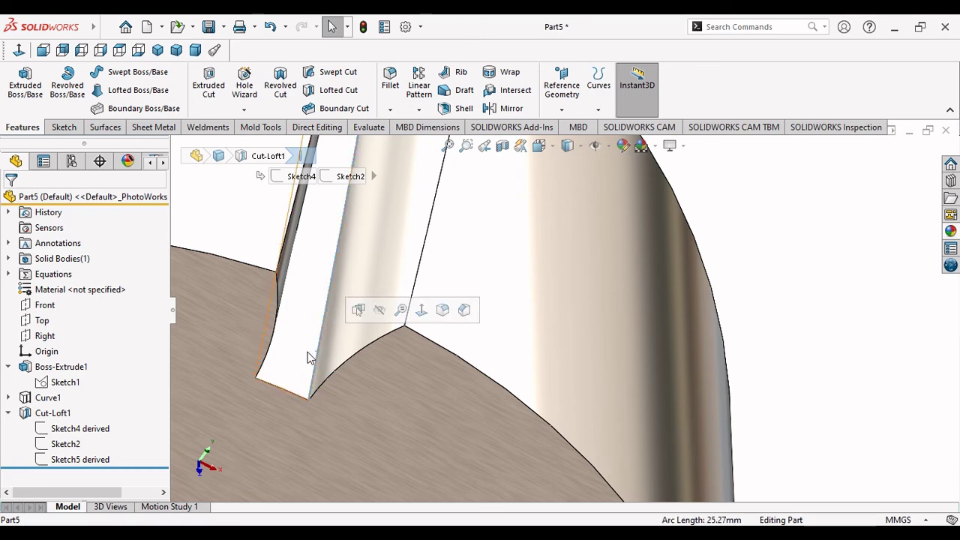
middle_click_drag(327, 347, 307, 337)
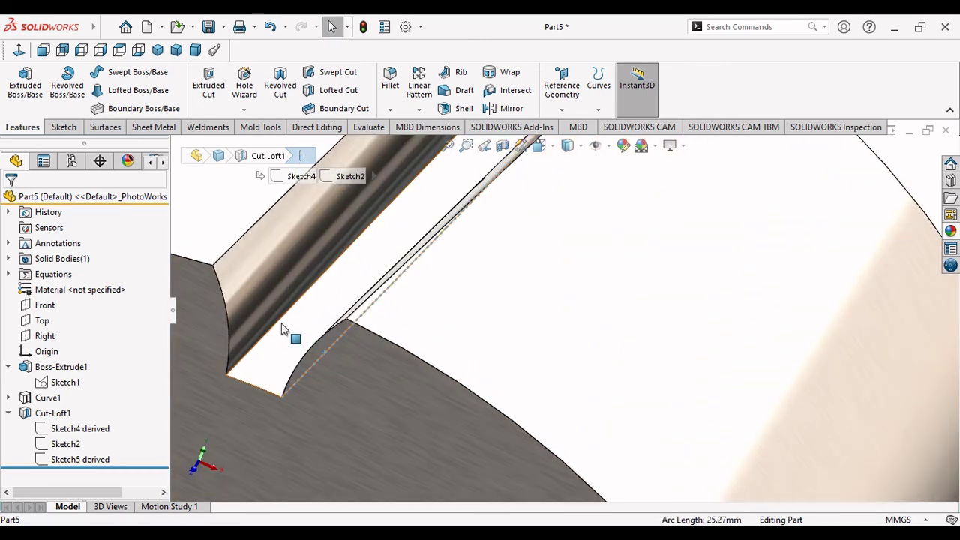
left_click(278, 330, "ctrl")
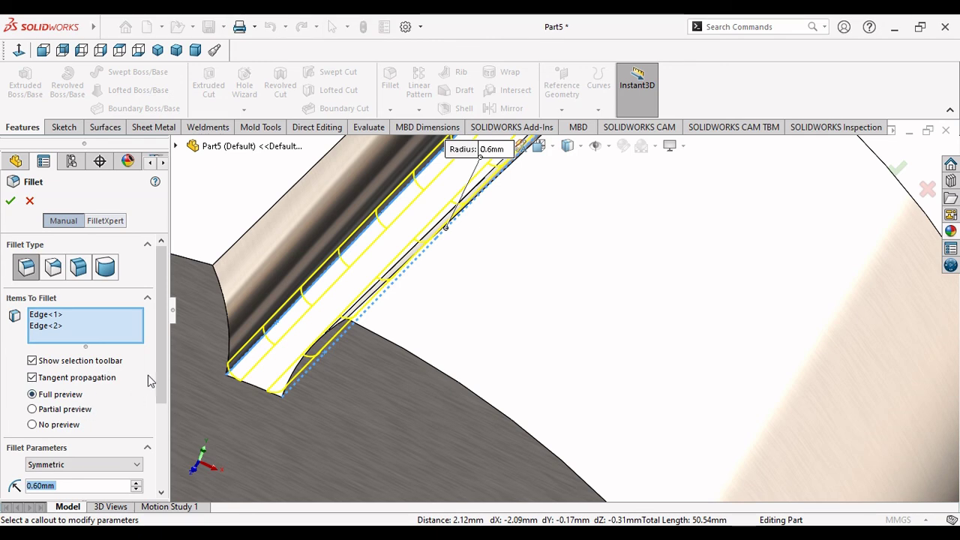
Step: Set the fillet radius to =.3*"Module" (0.6 mm) and create Fillet2
left_click_drag(158, 380, 159, 448)
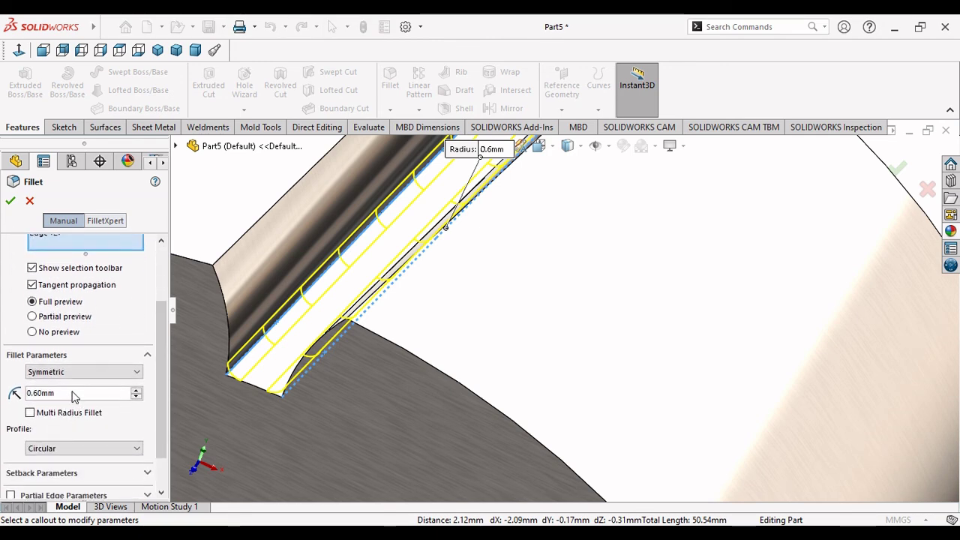
left_click(75, 393)
type("=")
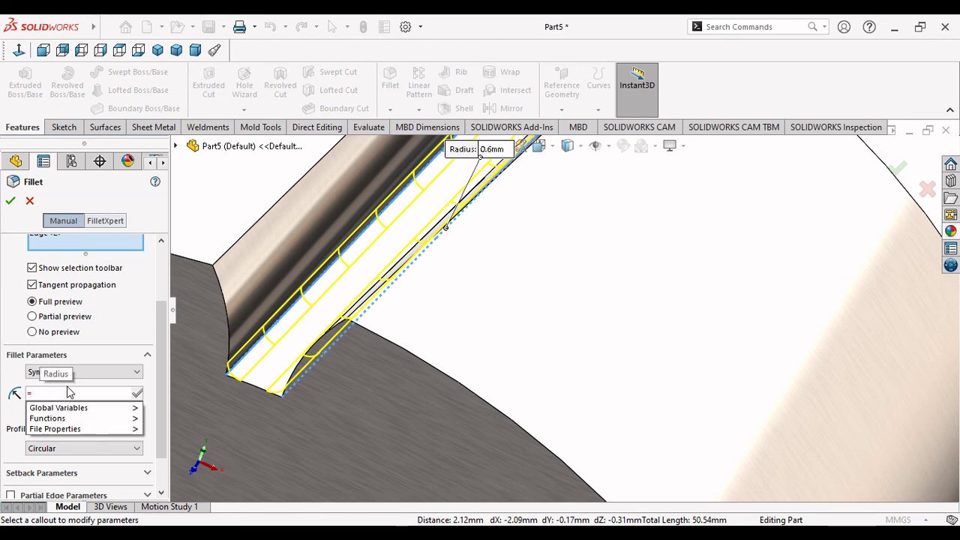
type(".3")
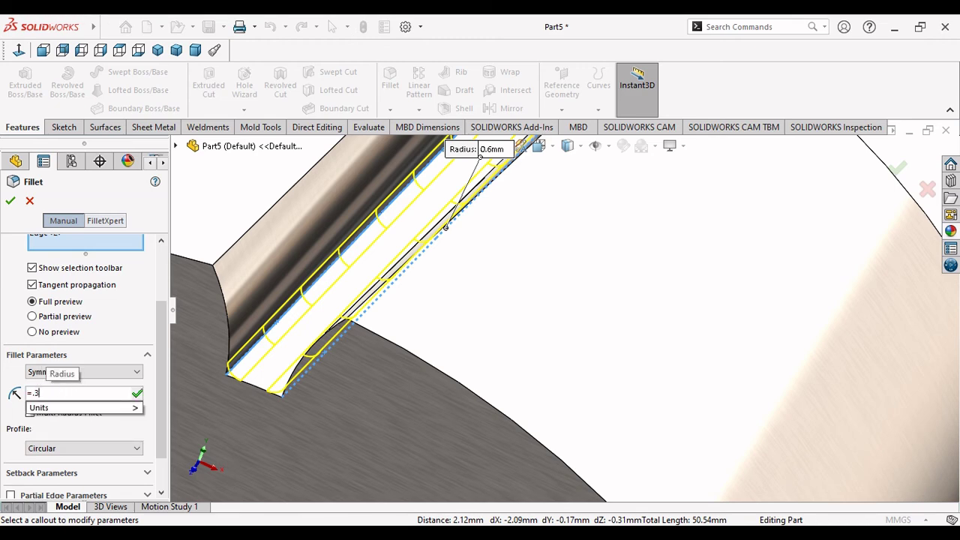
type("*")
key("BackSpace")
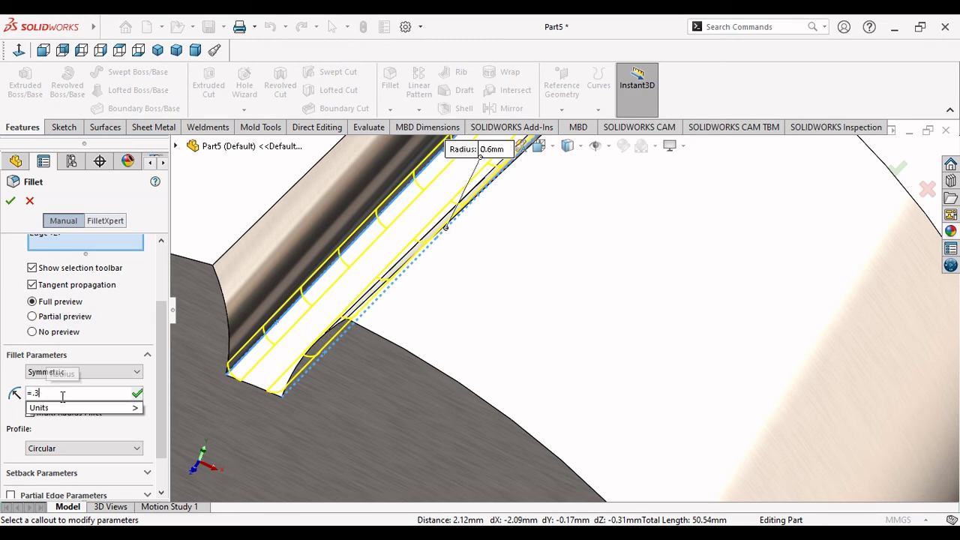
type("*")
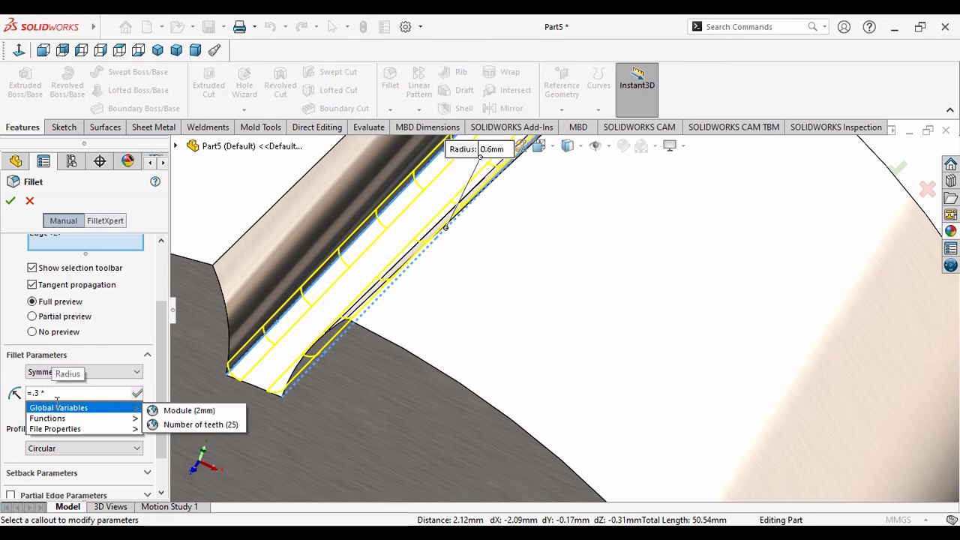
left_click(195, 413)
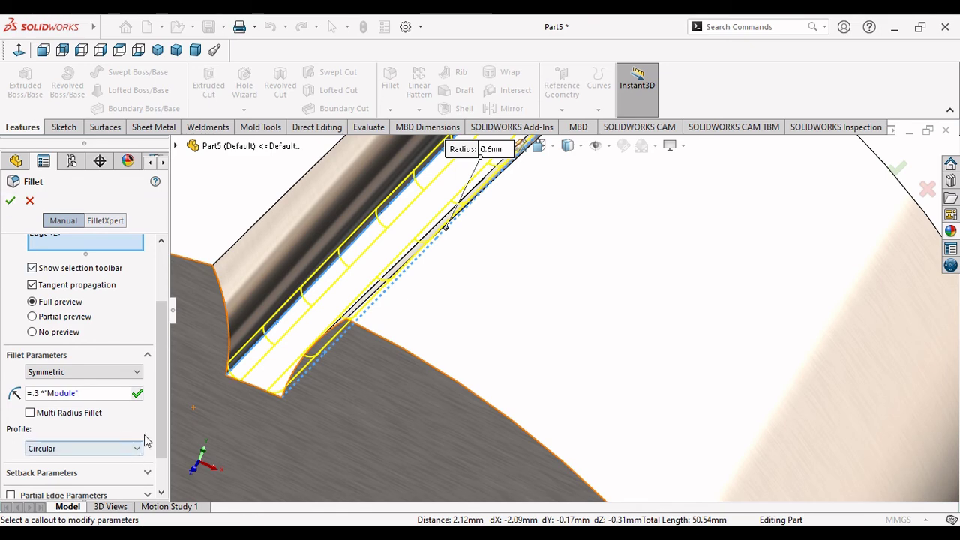
left_click(138, 393)
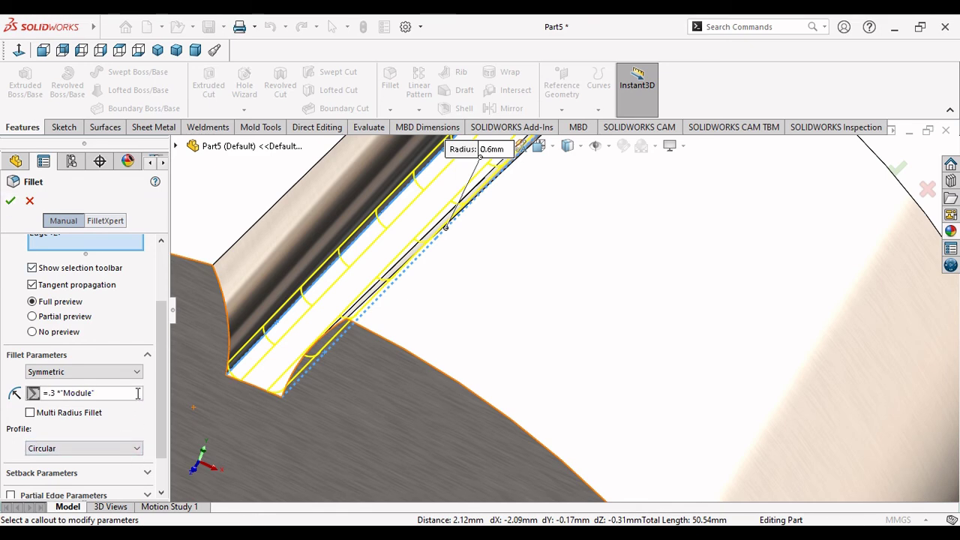
left_click(11, 201)
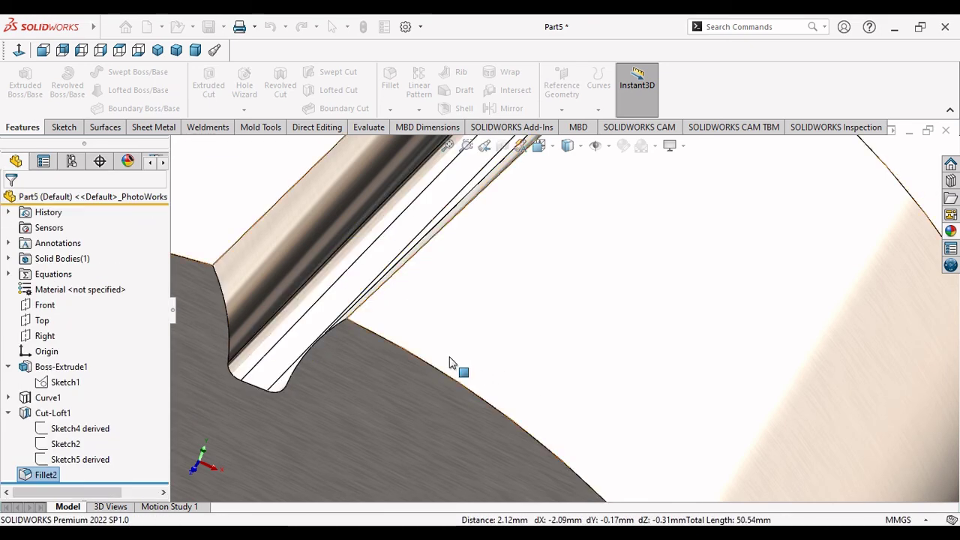
Step: Start a circular pattern with the groove faces and Cut-Loft1 as the items to pattern
key("f")
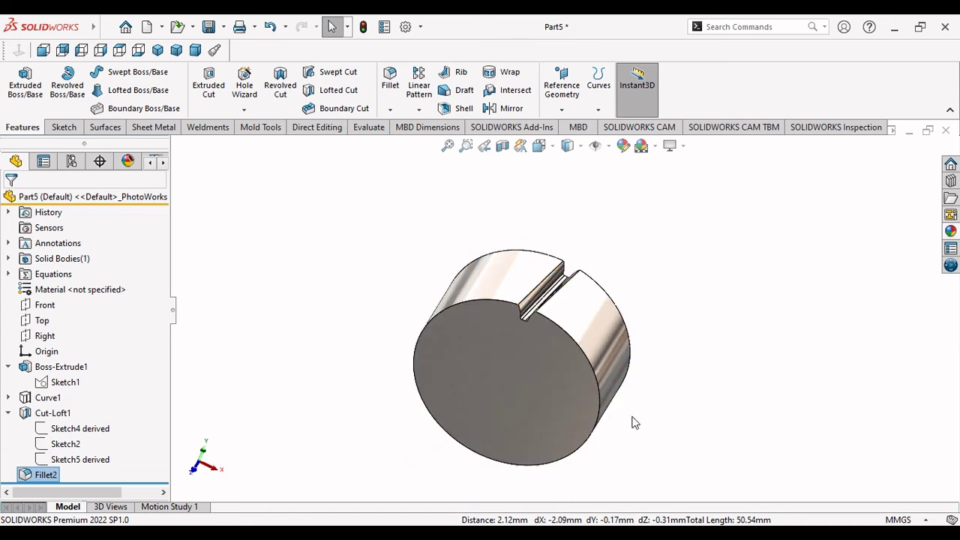
middle_click_drag(632, 422, 633, 402)
left_click(497, 369)
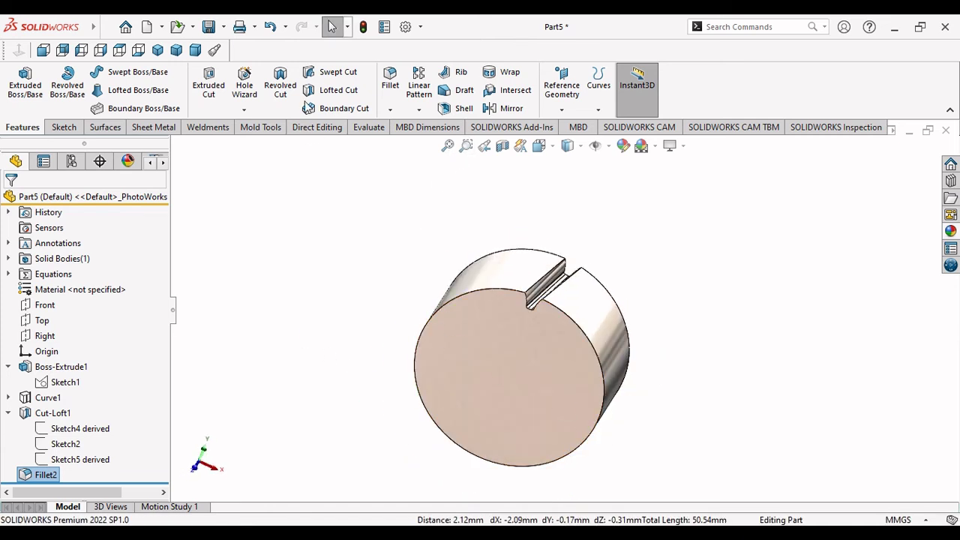
left_click(418, 109)
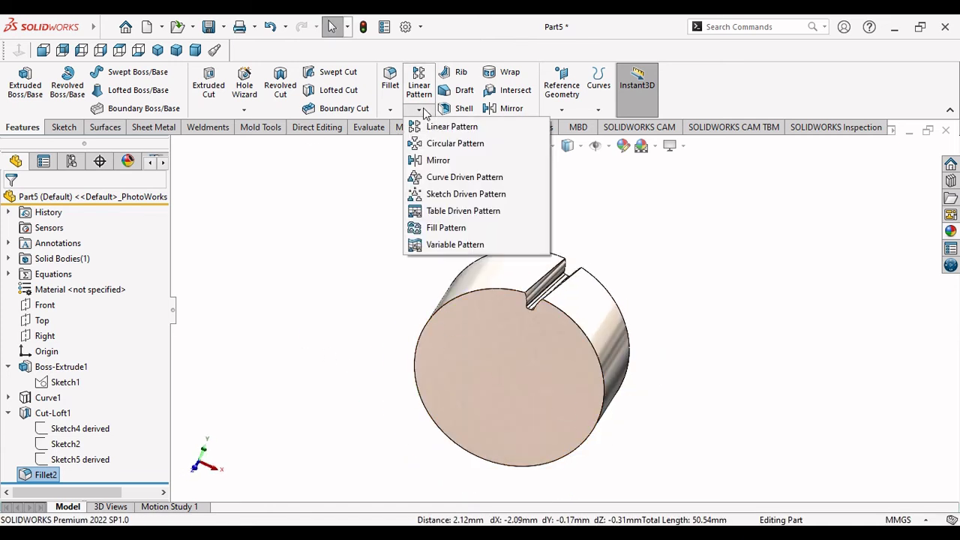
left_click(444, 144)
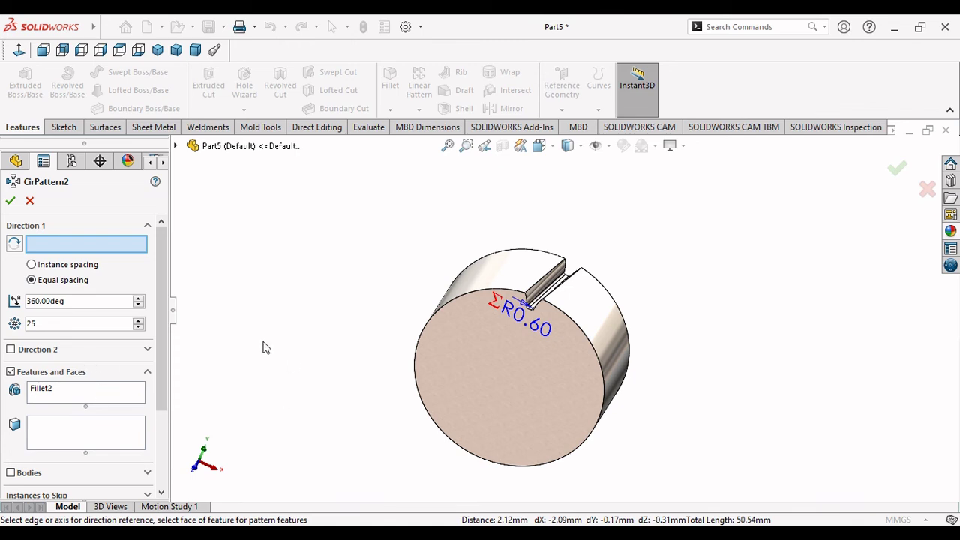
left_click(81, 439)
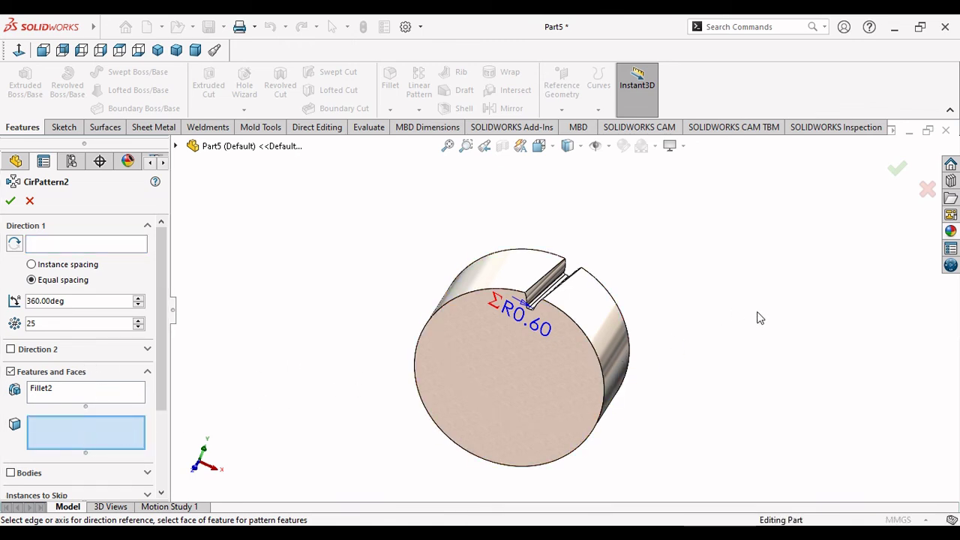
mouse_move(758, 318)
middle_mouse_down()
mouse_move(740, 347)
mouse_move(748, 330)
middle_mouse_up()
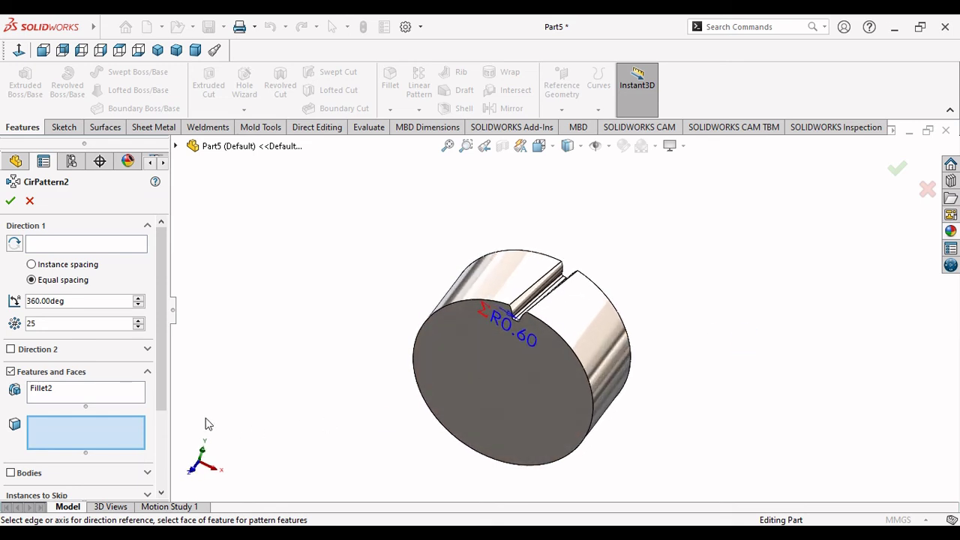
left_click(84, 398)
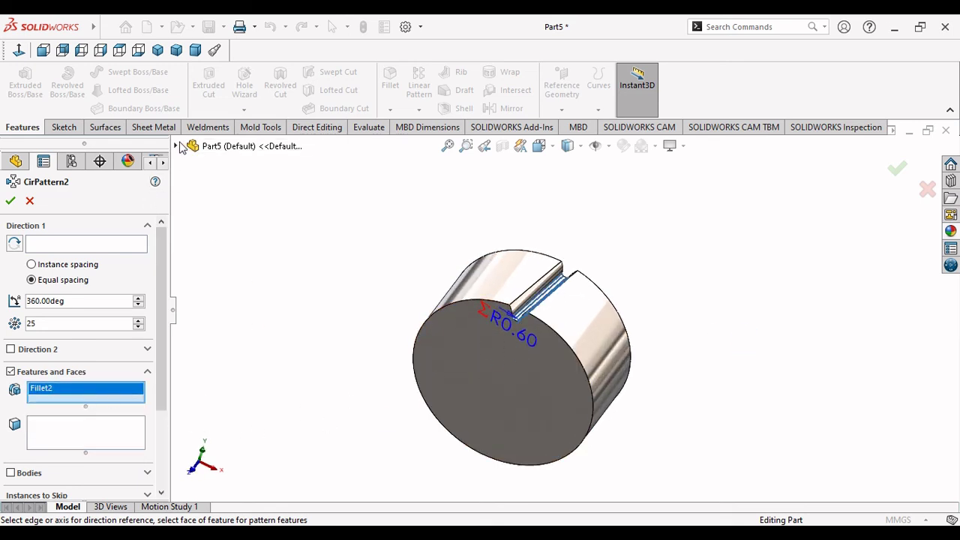
left_click(177, 147)
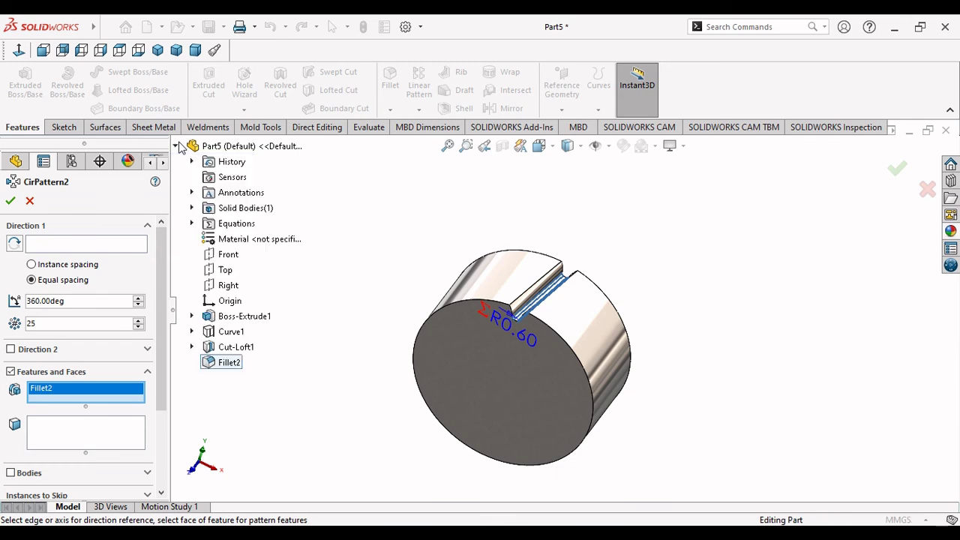
left_click(236, 347)
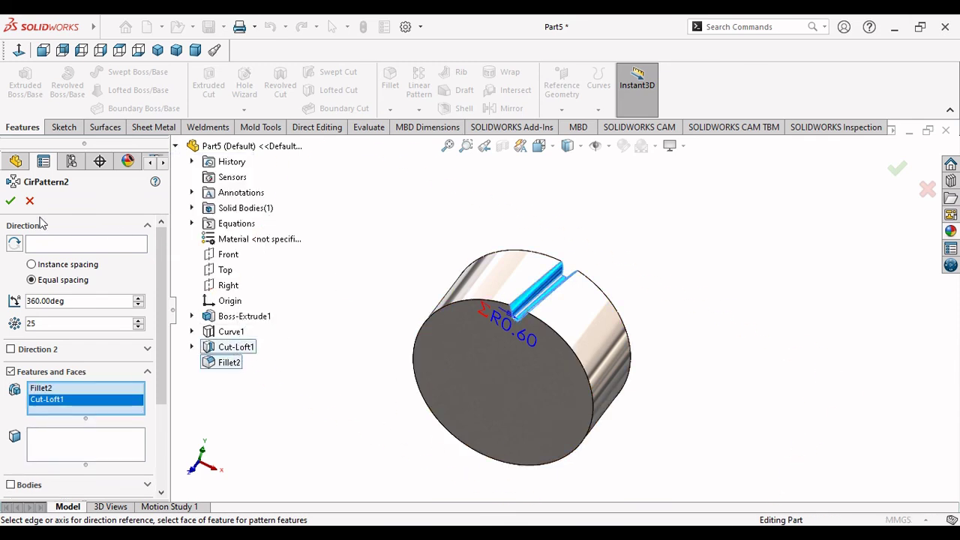
Step: Use the cylinder face as axis and set instances to ="Number of teeth" (25)
left_click(36, 248)
left_click(594, 344)
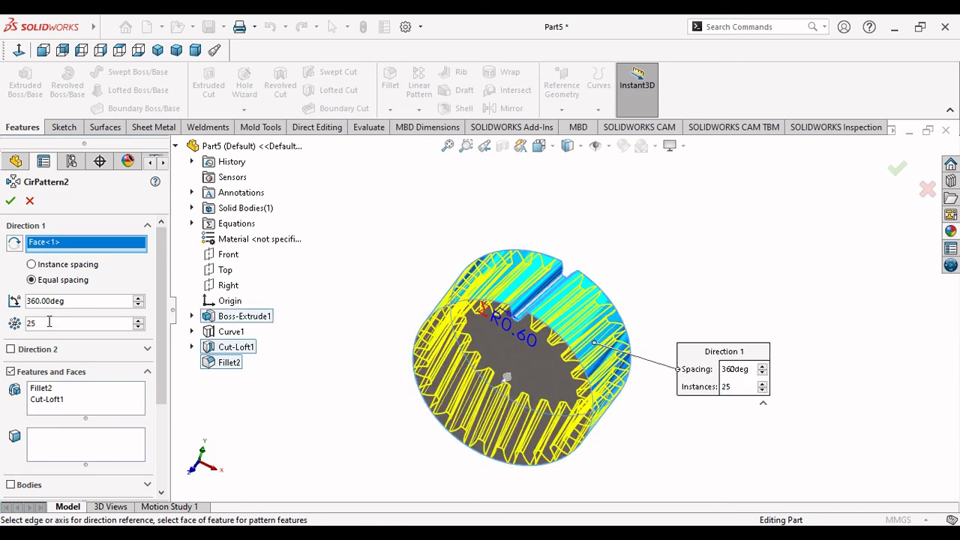
type("=")
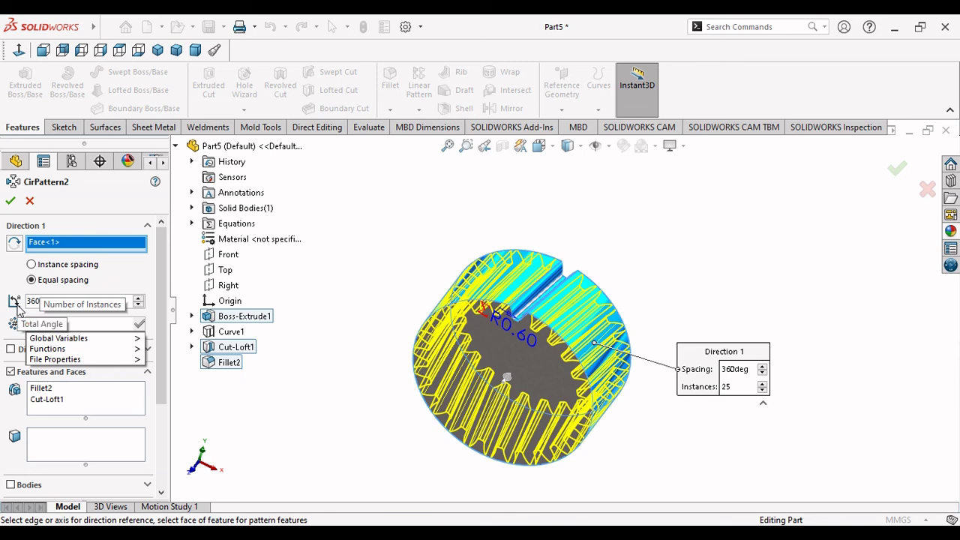
mouse_move(60, 339)
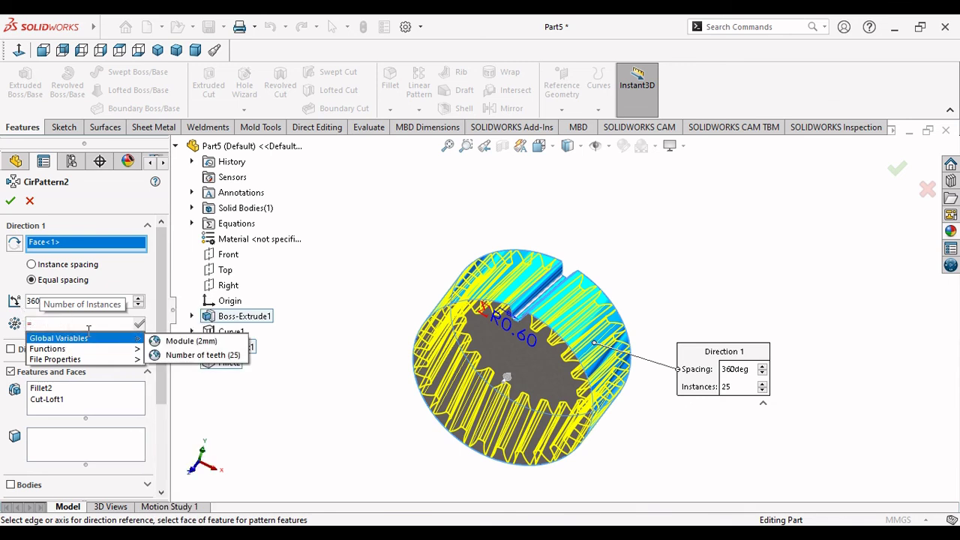
left_click(192, 355)
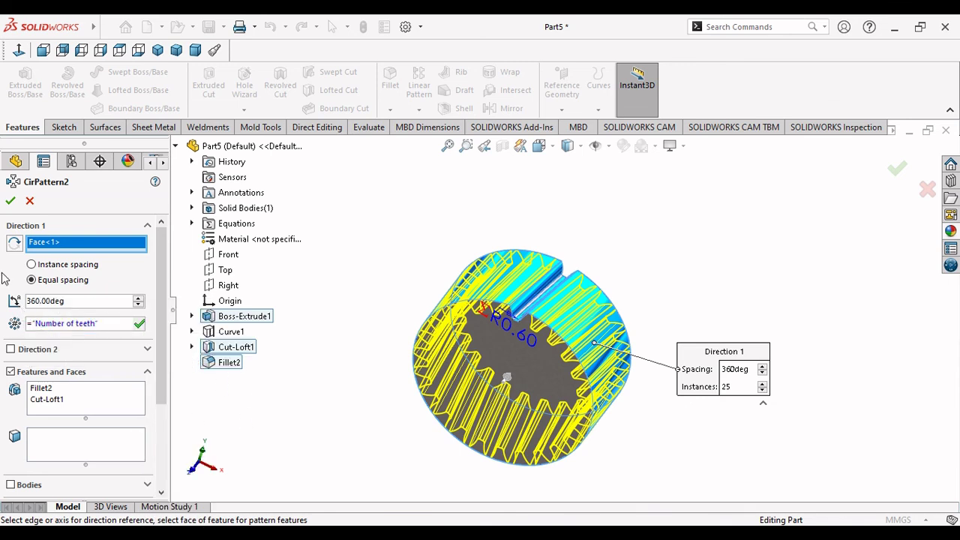
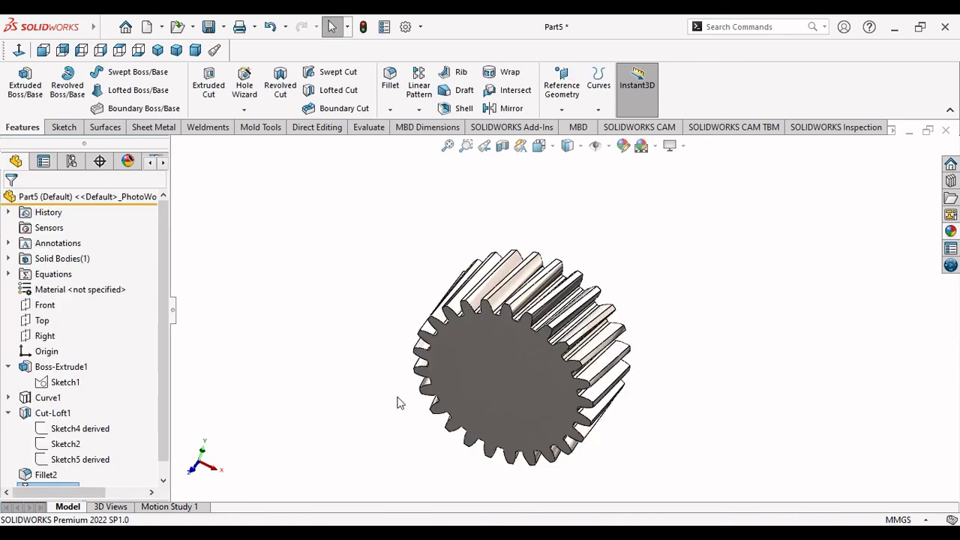
Step: Zoom in and out on the helical gear, then orbit it to view from above and the side
scroll(387, 414, "down", 4)
scroll(677, 399, "up", 3)
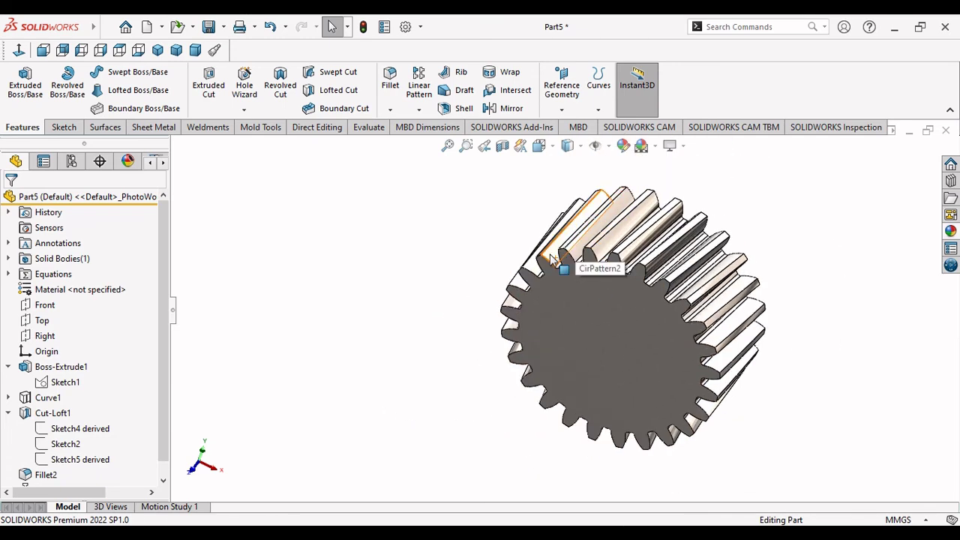
scroll(562, 271, "down", 2)
scroll(562, 271, "up", 1)
scroll(563, 271, "up", 1)
scroll(565, 312, "down", 2)
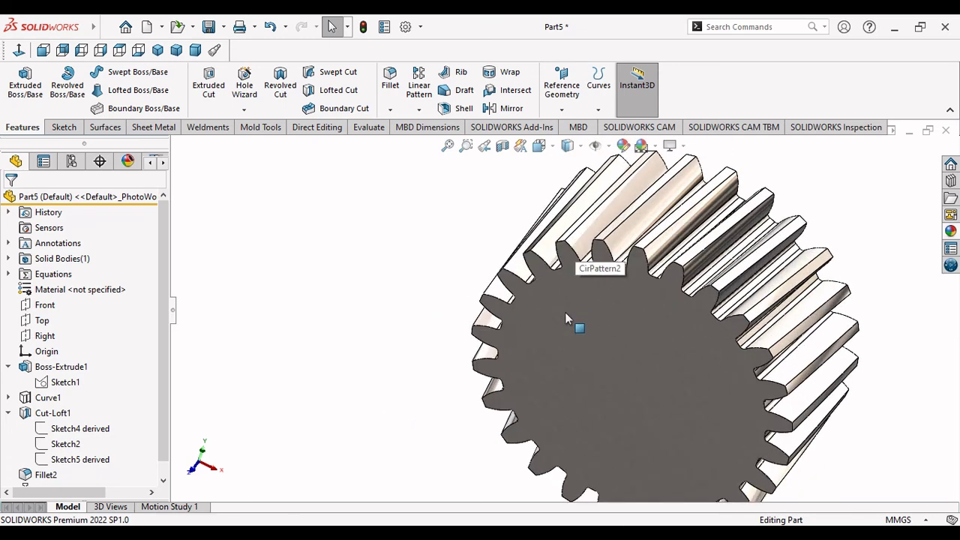
scroll(565, 312, "up", 2)
scroll(601, 345, "down", 1)
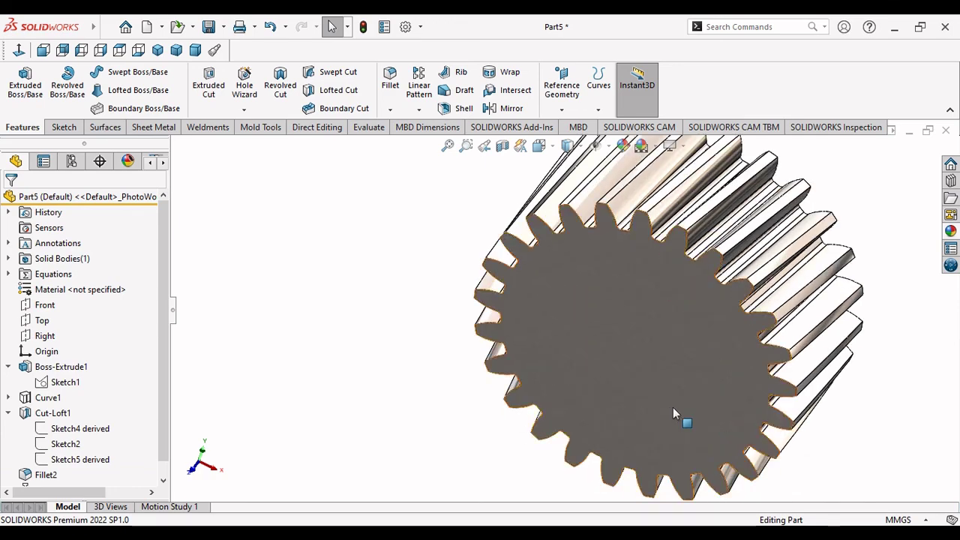
scroll(673, 407, "up", 1)
mouse_move(801, 391)
middle_mouse_down()
mouse_move(651, 375)
mouse_move(554, 293)
middle_mouse_up()
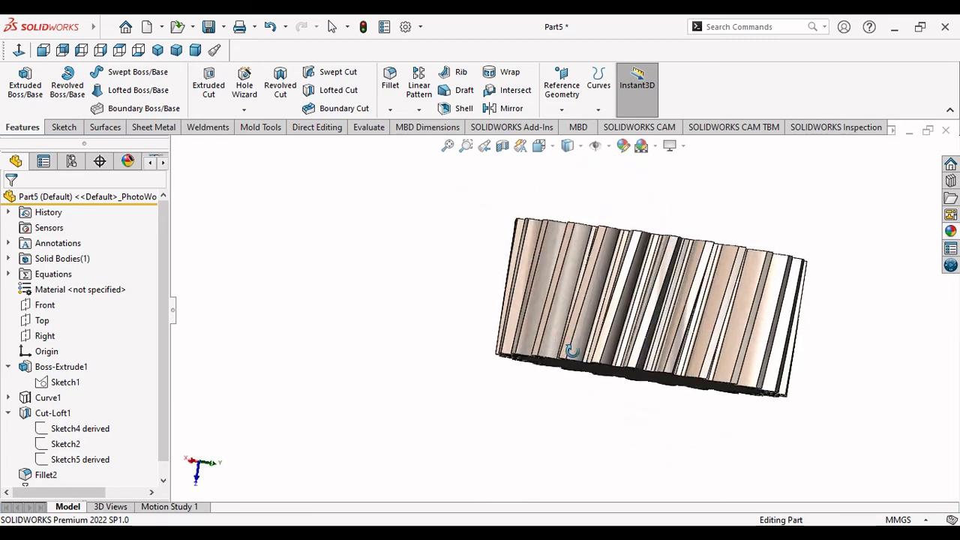
middle_click_drag(554, 293, 595, 300)
Step: Apply the polished steel swatch from Metal > Steel to the gear, then orbit to a three-quarter view
left_click(951, 233)
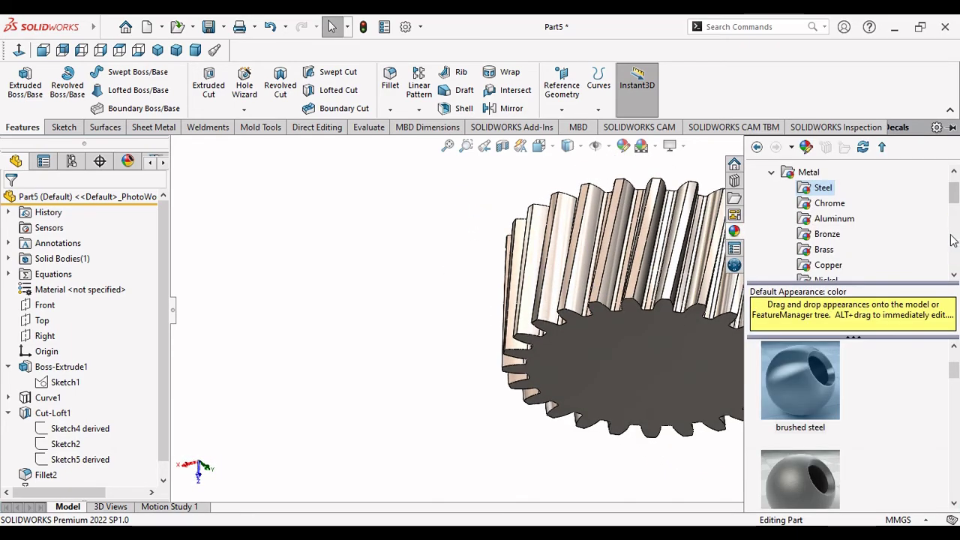
left_click_drag(955, 368, 955, 359)
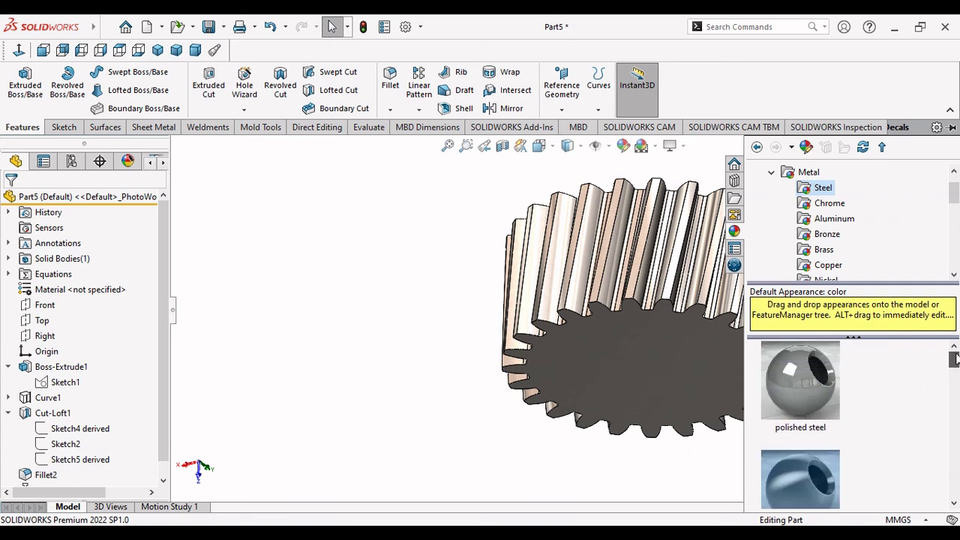
double_click(823, 377)
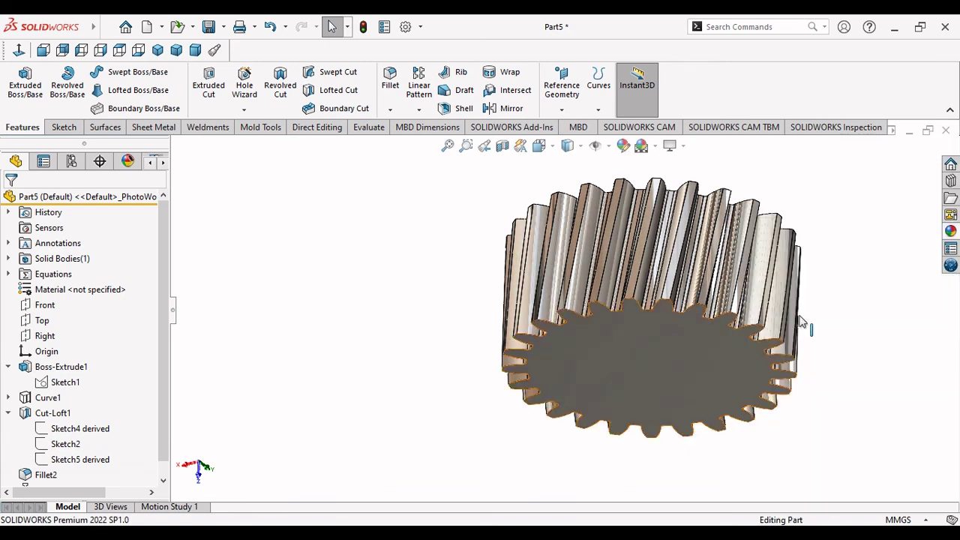
mouse_move(865, 292)
middle_mouse_down()
mouse_move(779, 458)
mouse_move(828, 391)
mouse_move(675, 420)
middle_mouse_up()
mouse_move(472, 405)
middle_mouse_down()
mouse_move(585, 439)
mouse_move(605, 471)
mouse_move(585, 443)
middle_mouse_up()
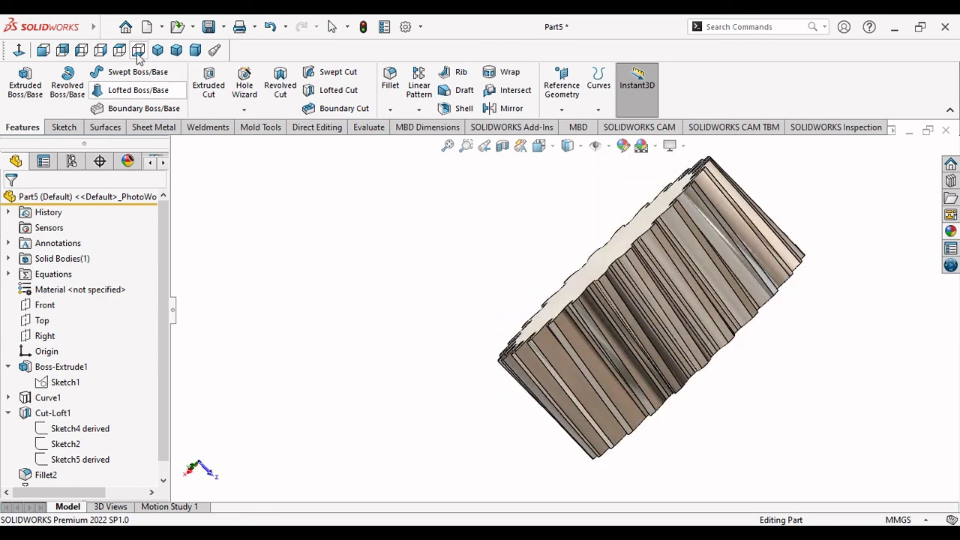
Step: Show the gear in the Front, Back, Left, Right, Top and Bottom views in turn
left_click(50, 54)
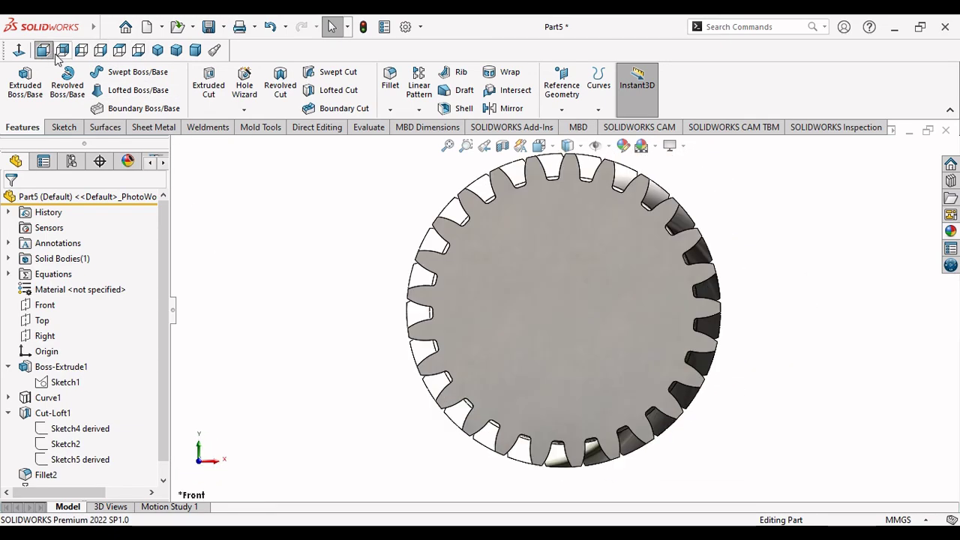
left_click(62, 51)
left_click(86, 54)
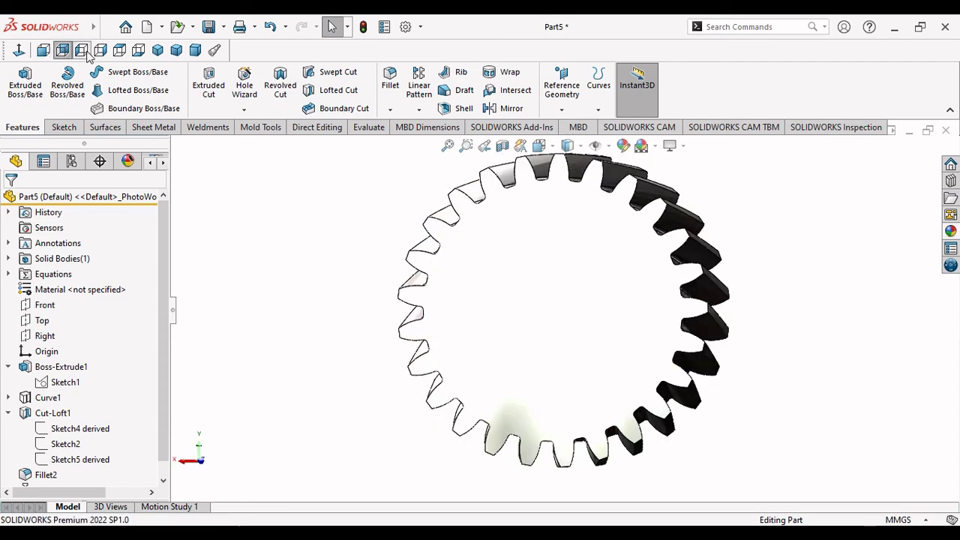
left_click(100, 53)
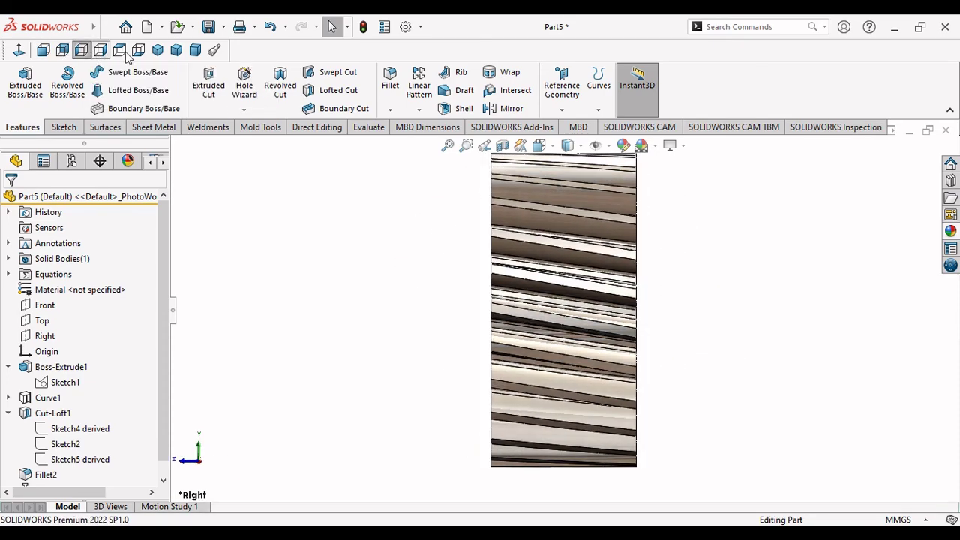
left_click(123, 54)
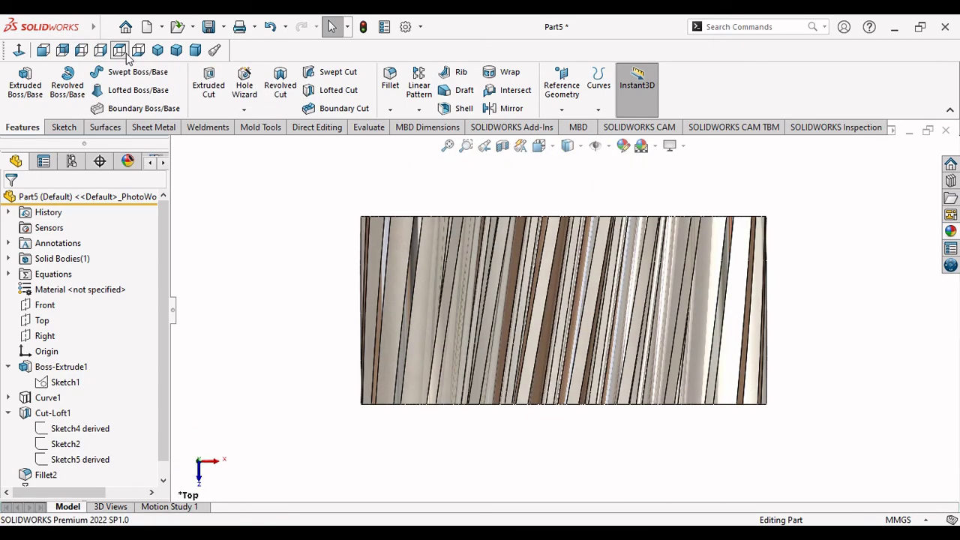
left_click(138, 52)
Step: Show the gear in Isometric, Trimetric and Dimetric views, ending on Trimetric and zooming to check
left_click(159, 52)
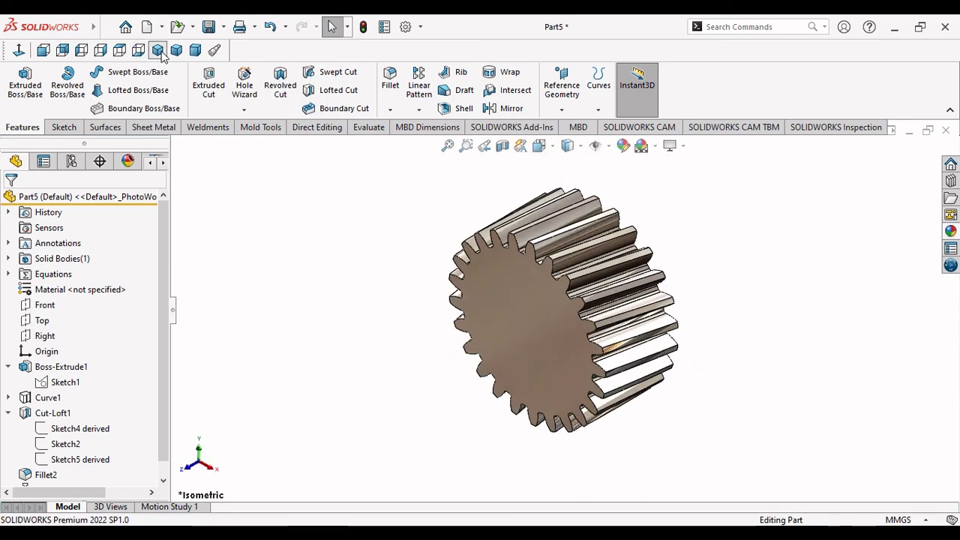
left_click(177, 52)
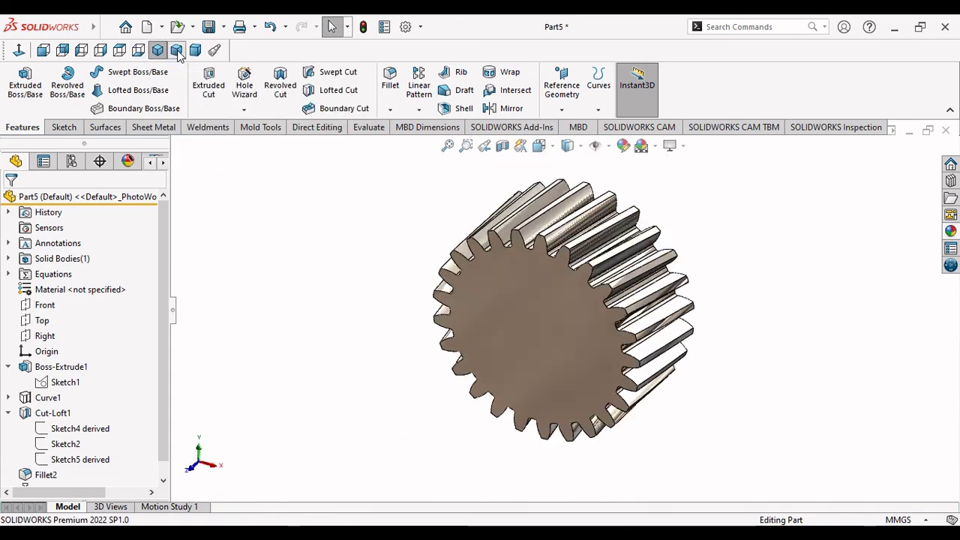
left_click(195, 50)
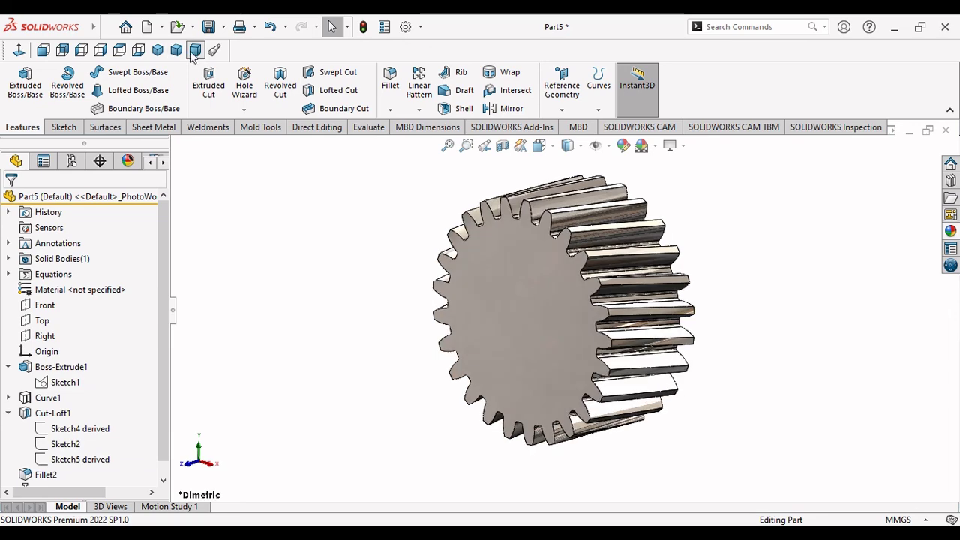
left_click(177, 51)
scroll(539, 304, "down", 2)
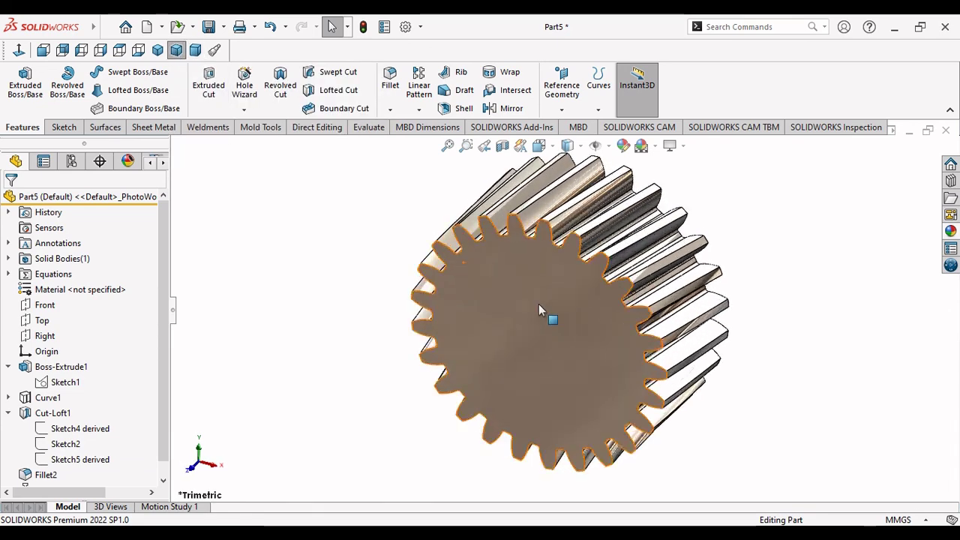
scroll(539, 304, "down", 2)
scroll(539, 304, "up", 1)
scroll(420, 266, "up", 1)
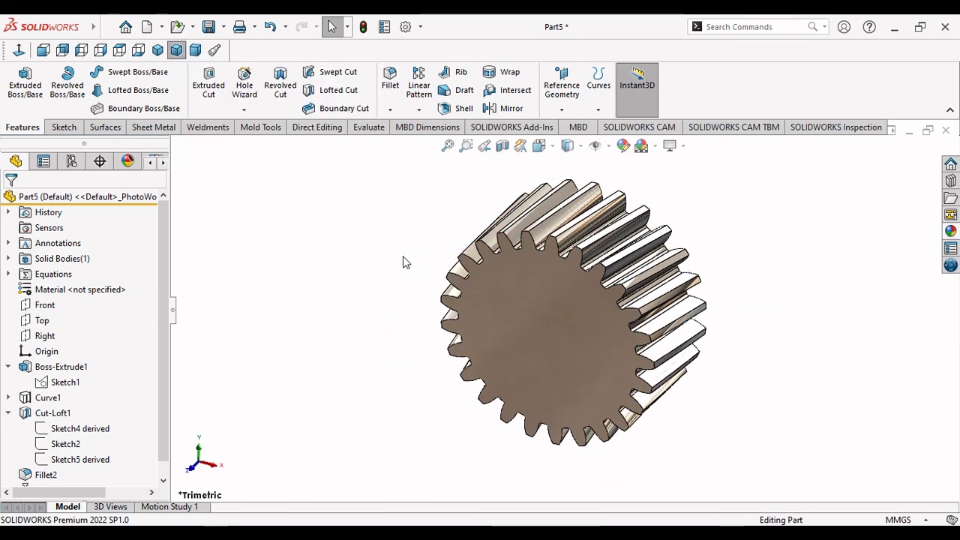
scroll(403, 262, "down", 1)
scroll(403, 262, "down", 1)
scroll(600, 330, "up", 1)
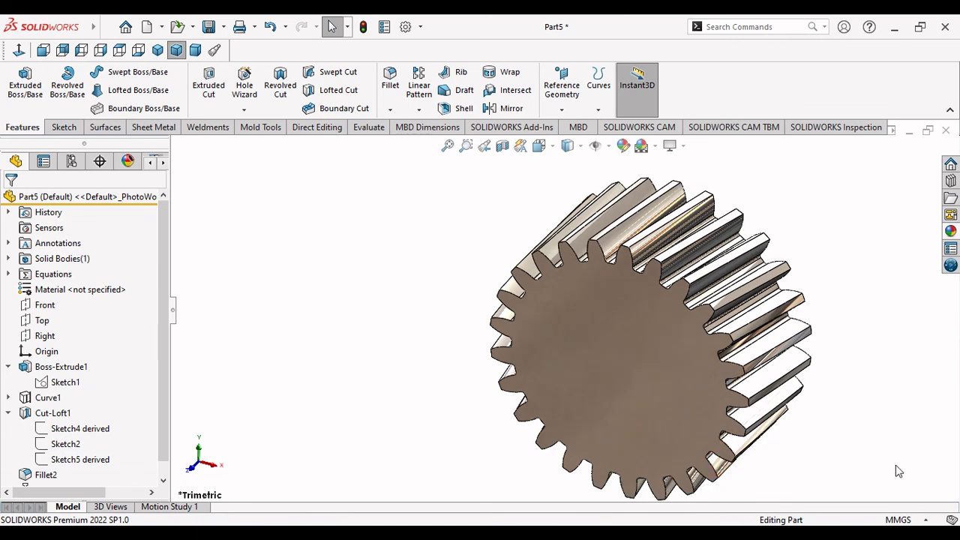